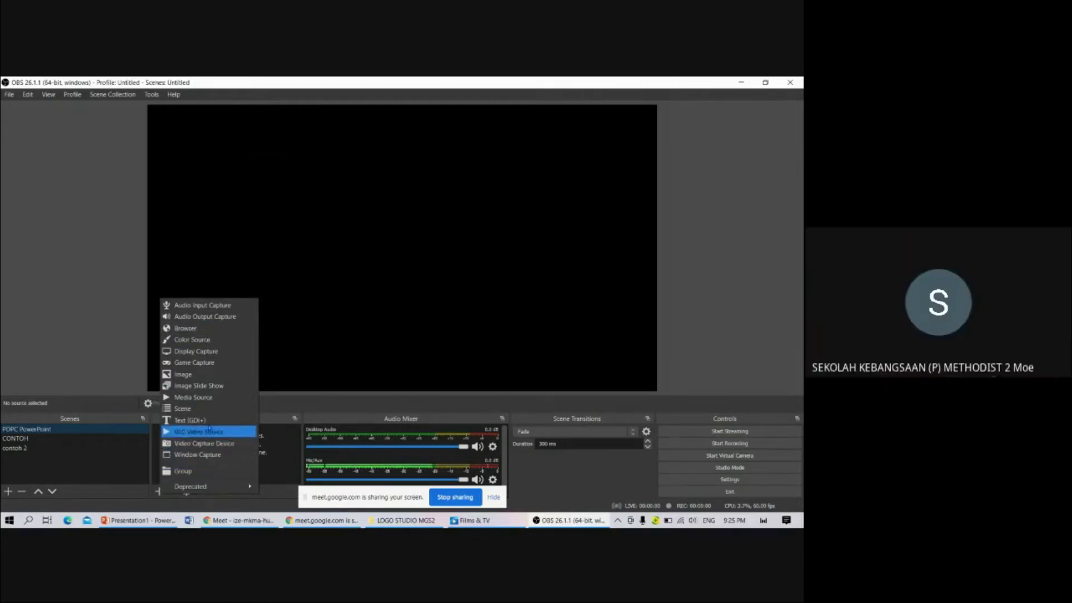
# Create a new image source with the default name Image in the PDPC PowerPoint scene
pyautogui.click(189, 379)
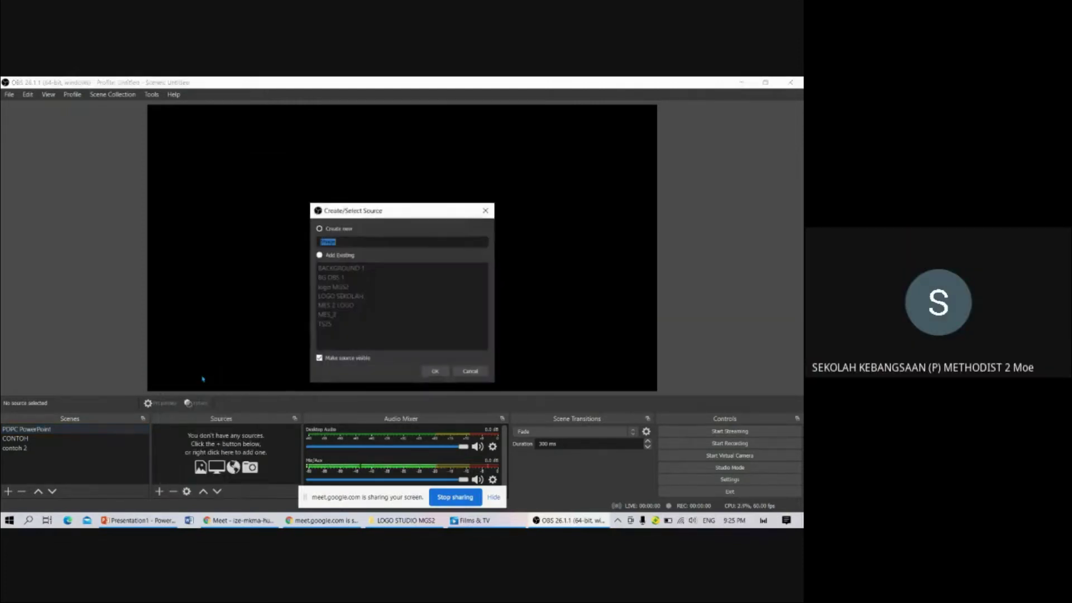
pyautogui.click(343, 240)
pyautogui.click(435, 371)
# Load the Gambar Pemandangan picture from the Desktop as the new source's image file
pyautogui.click(550, 363)
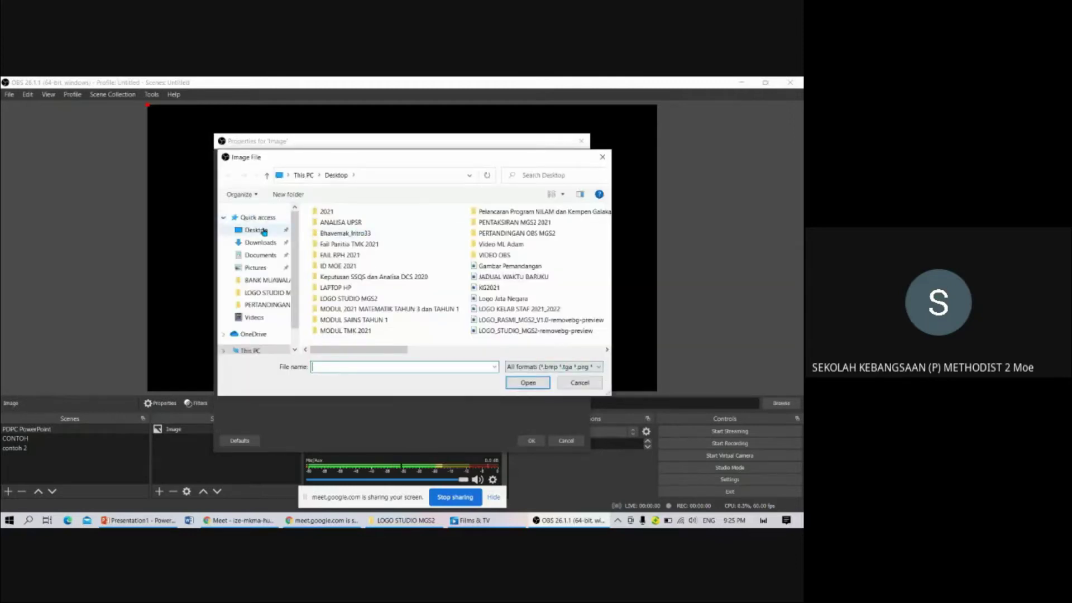
pyautogui.click(263, 231)
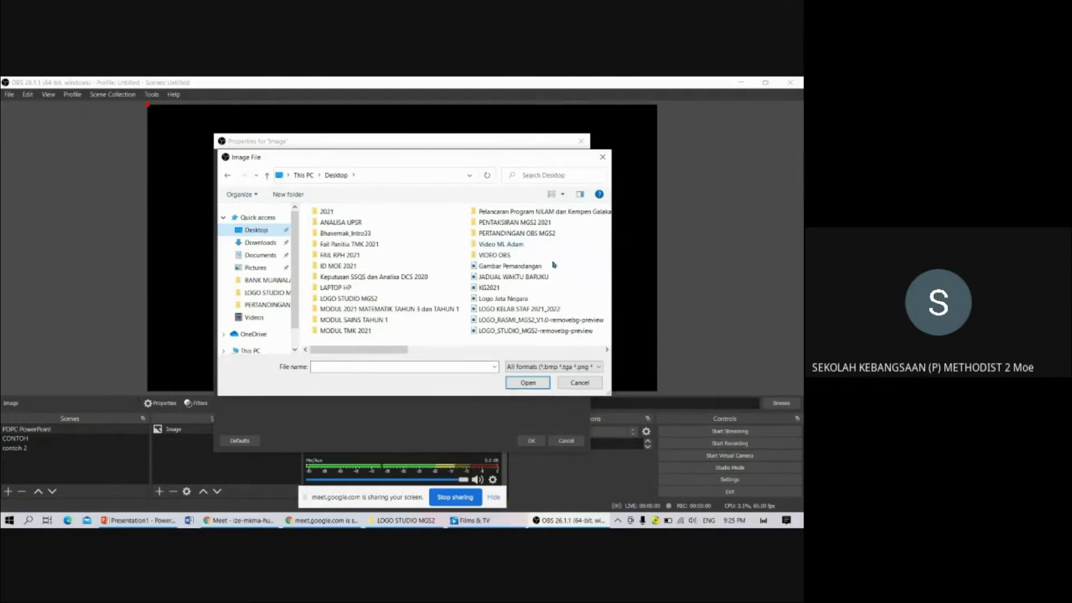
pyautogui.click(538, 267)
pyautogui.click(380, 267)
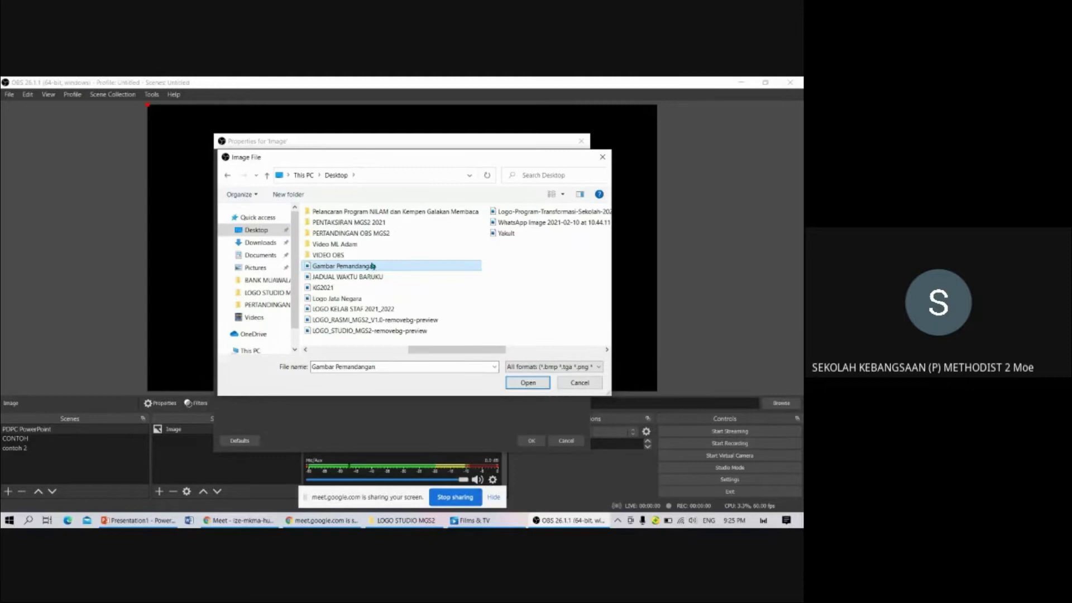
pyautogui.click(363, 277)
pyautogui.click(379, 268)
pyautogui.click(529, 383)
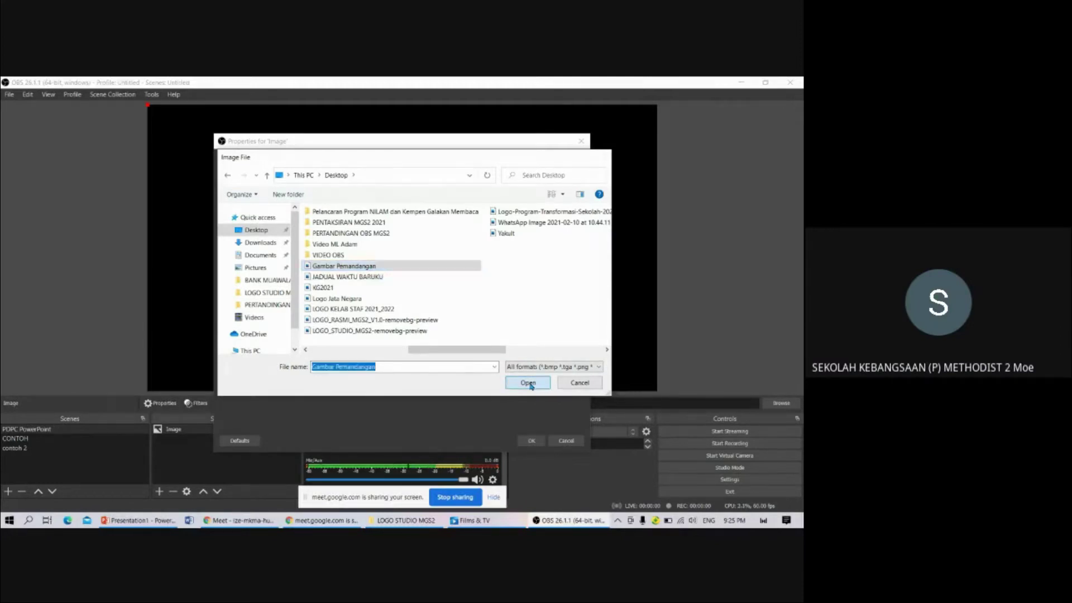
pyautogui.click(535, 443)
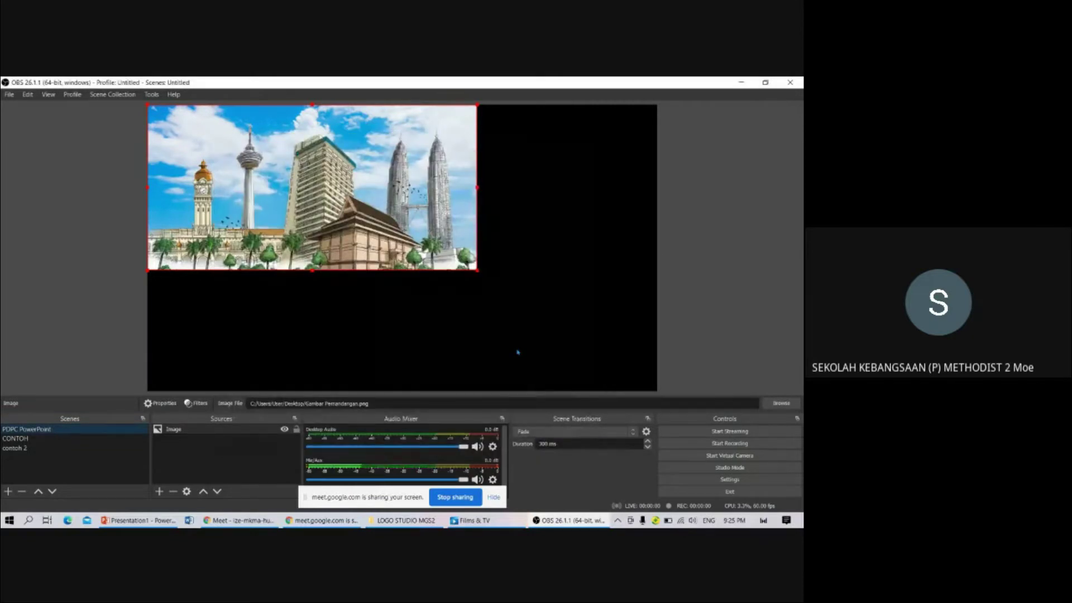
# Scale the cityscape picture to the full canvas height and crop its right side so it fills the whole canvas
pyautogui.moveTo(479, 271); pyautogui.dragTo(657, 361)
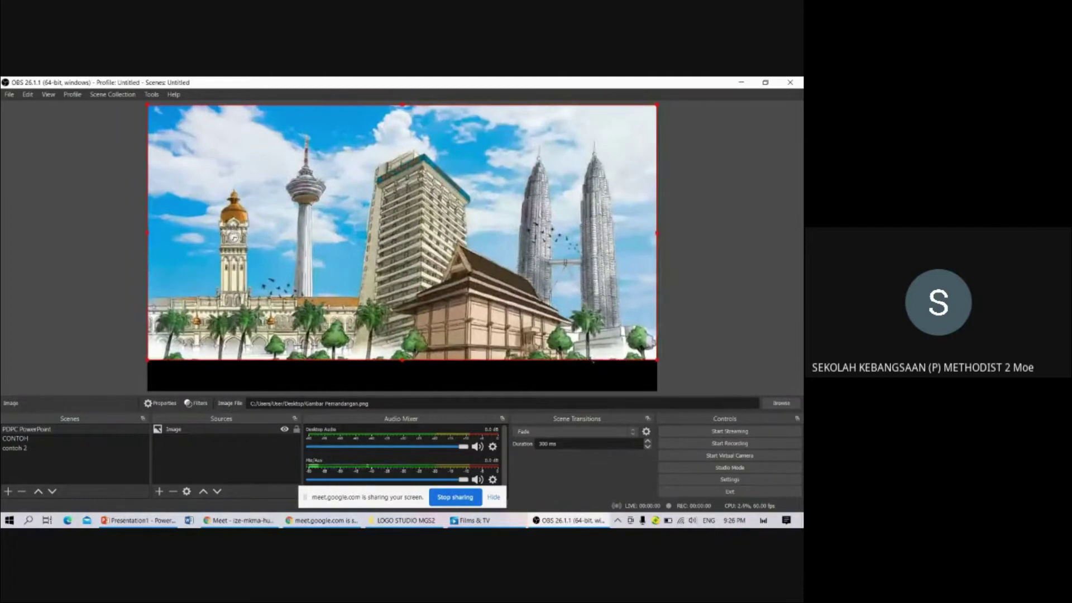
pyautogui.moveTo(402, 361)
pyautogui.mouseDown()
pyautogui.moveTo(433, 391)
pyautogui.moveTo(417, 371)
pyautogui.moveTo(415, 389)
pyautogui.moveTo(411, 363)
pyautogui.mouseUp()
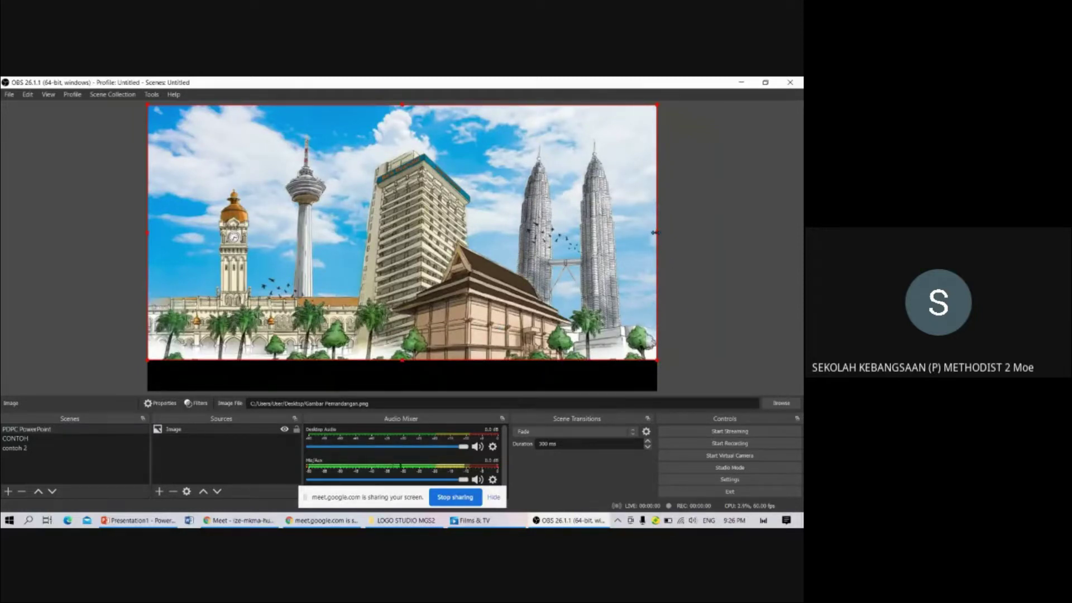
pyautogui.moveTo(656, 232); pyautogui.dragTo(562, 234)
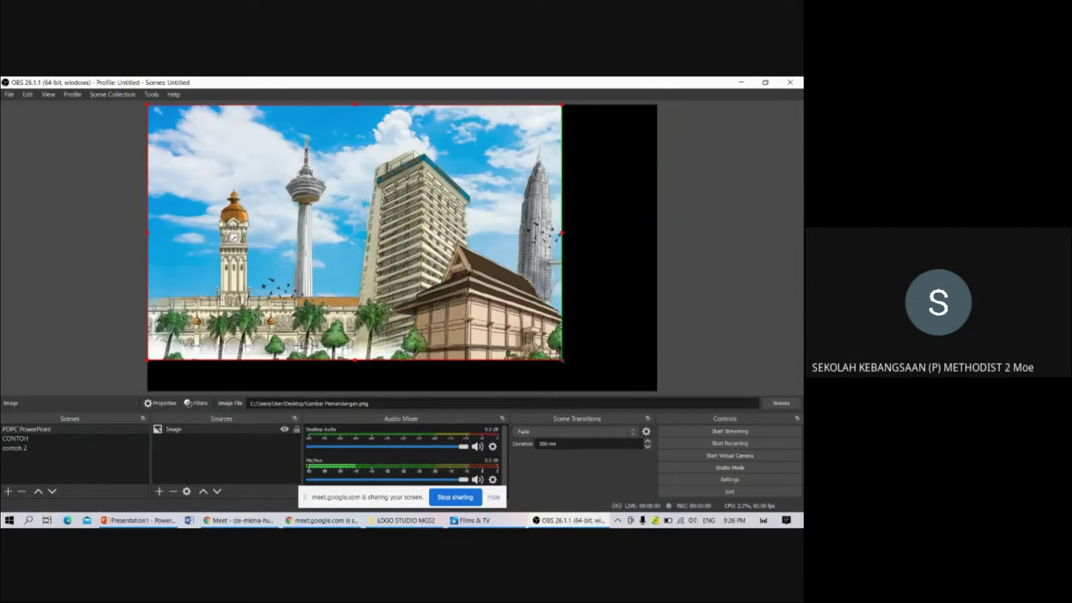
pyautogui.moveTo(562, 361); pyautogui.dragTo(613, 392)
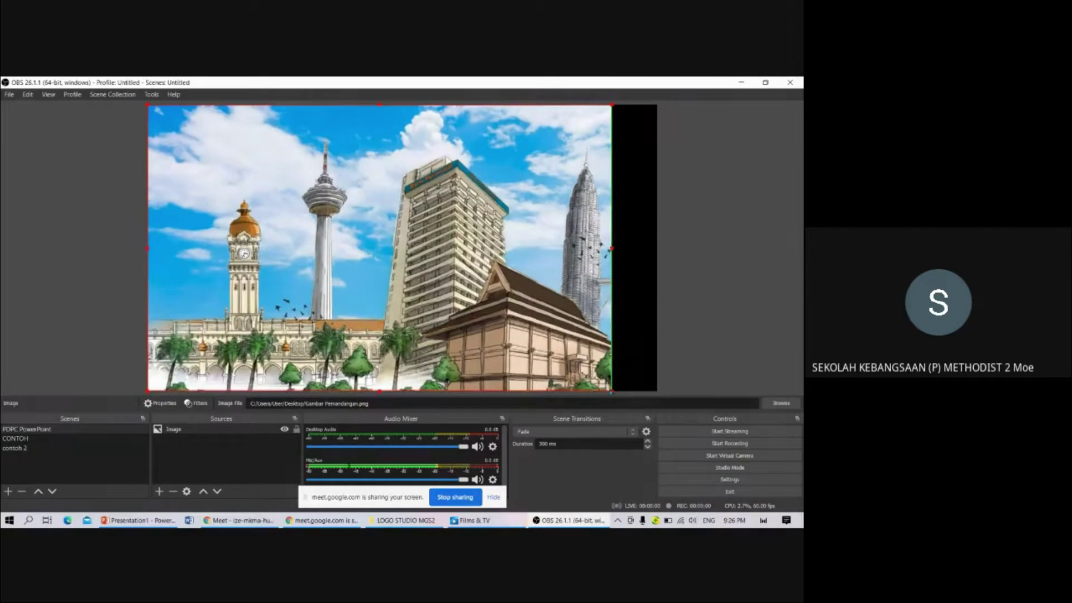
pyautogui.moveTo(611, 249); pyautogui.dragTo(656, 256)
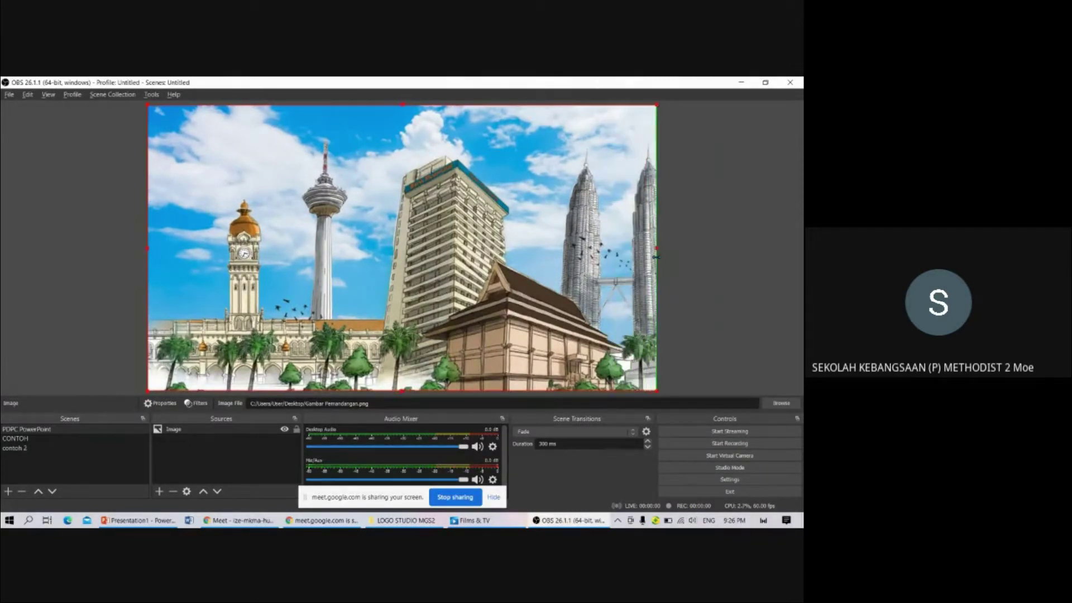
pyautogui.click(713, 254)
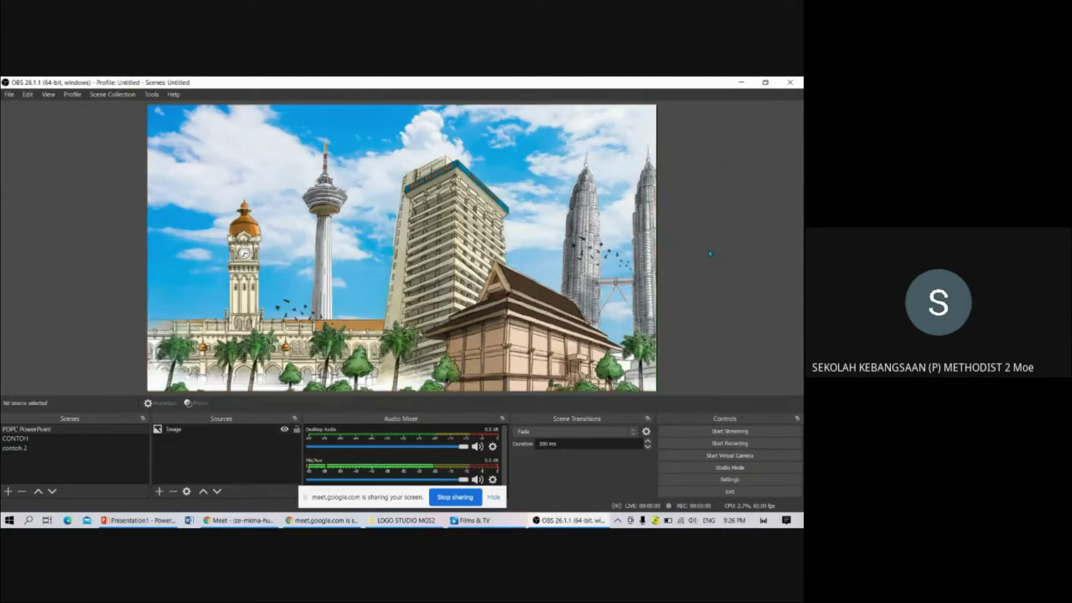
pyautogui.click(493, 266)
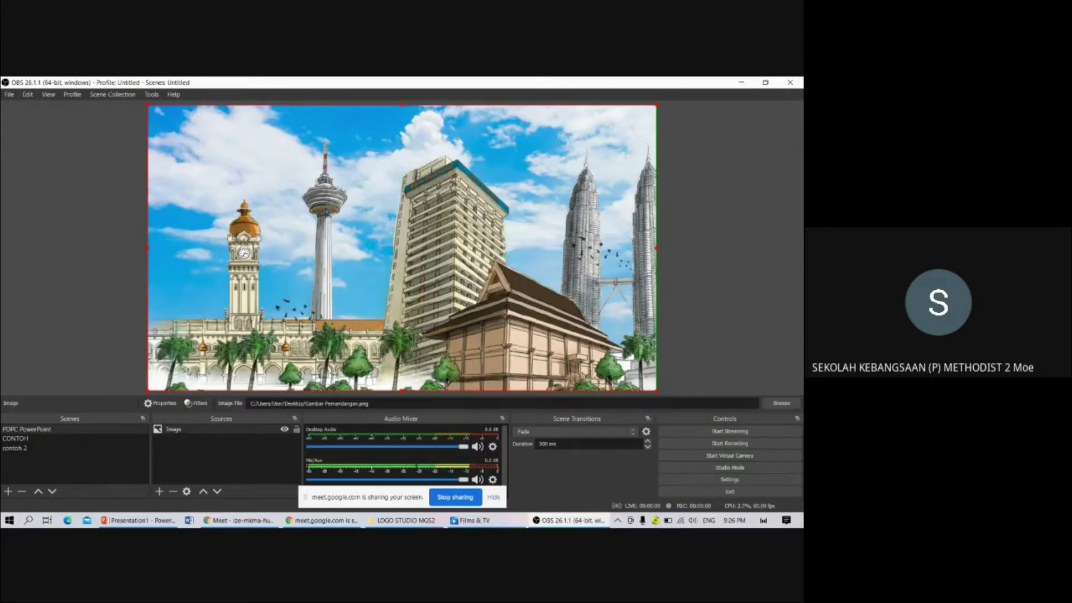
pyautogui.click(702, 228)
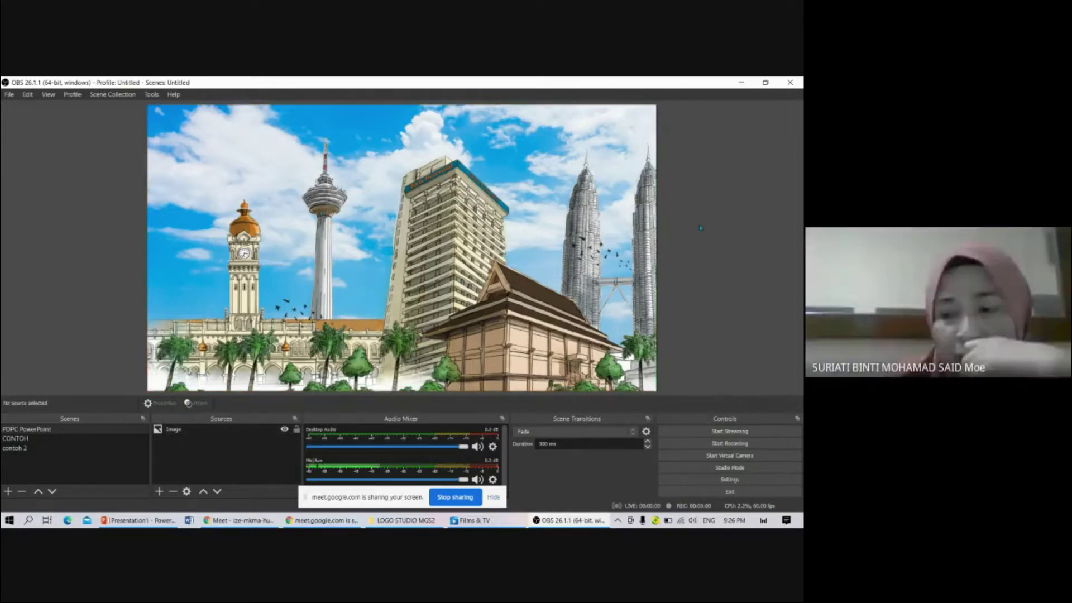
# Add another new image source named Image 2 to the PDPC PowerPoint scene
pyautogui.click(117, 430)
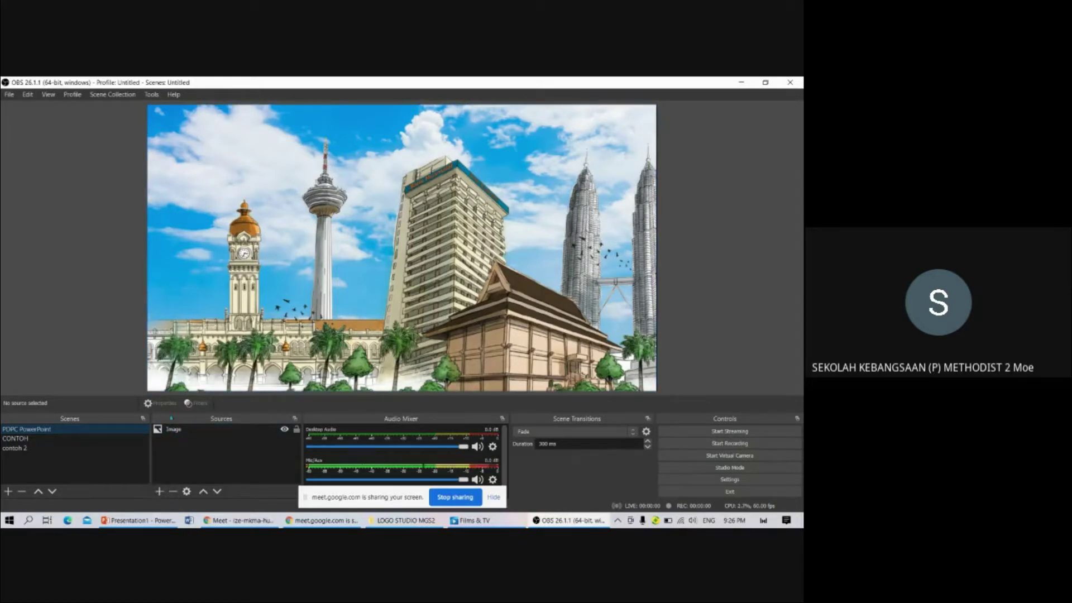
pyautogui.click(159, 491)
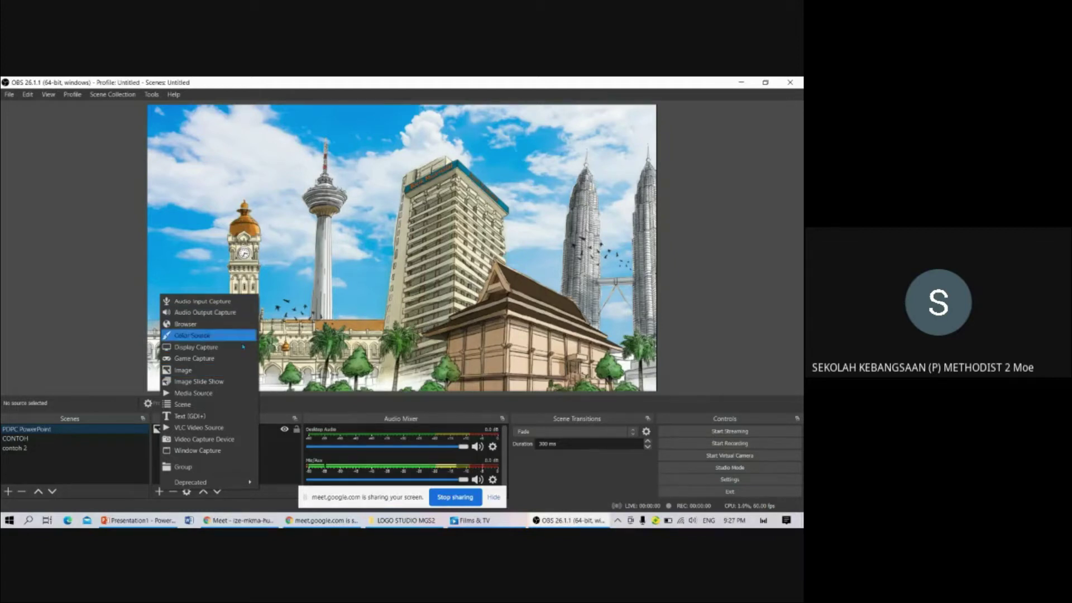
pyautogui.click(196, 371)
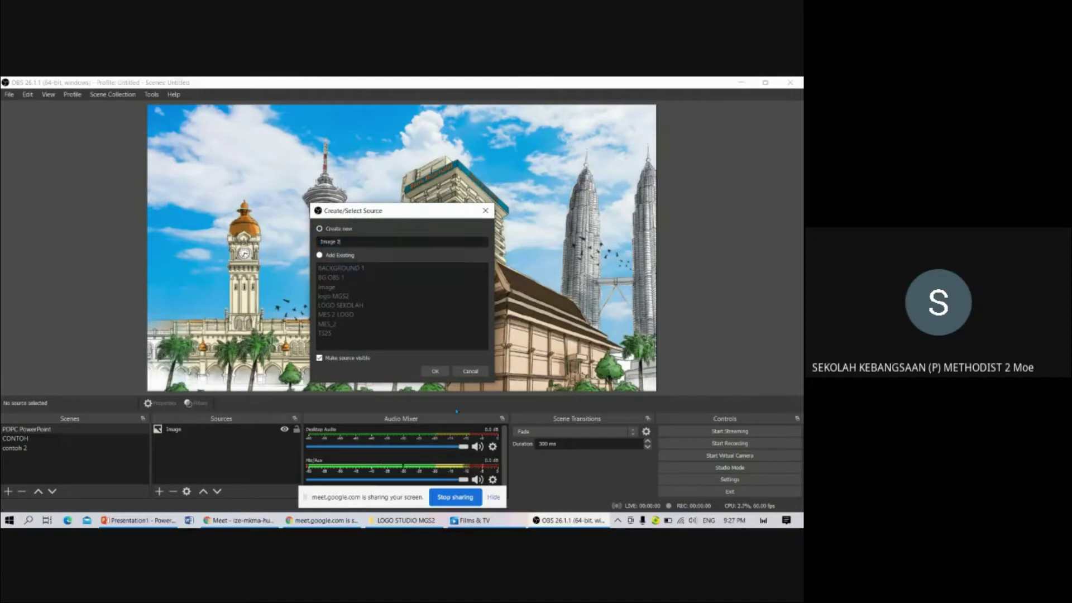
pyautogui.click(436, 372)
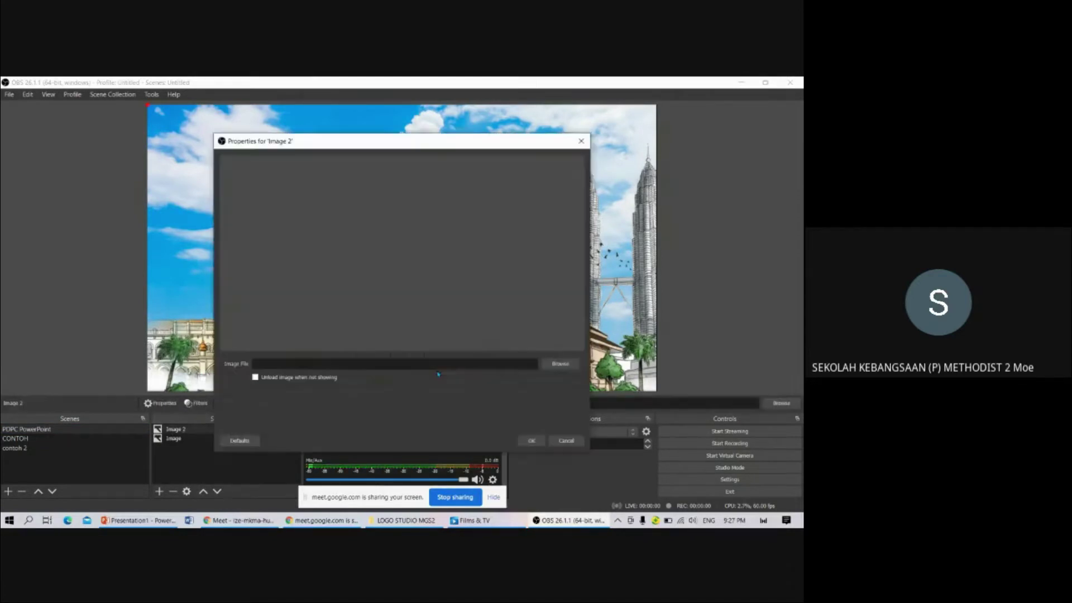
# Load the Logo Jata Negara picture from the Desktop as the image file of Image 2
pyautogui.click(560, 364)
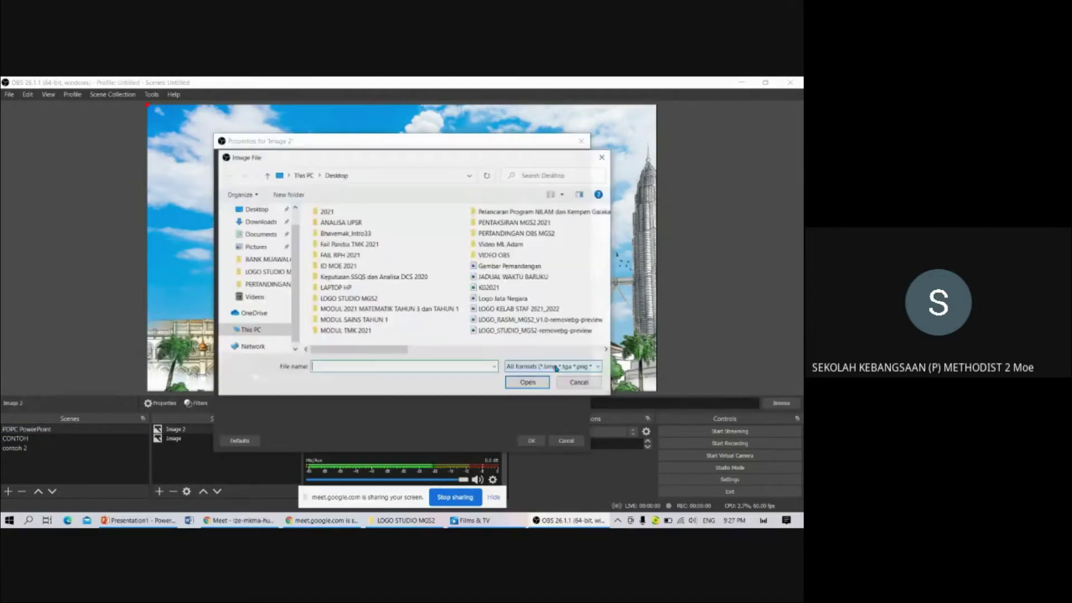
pyautogui.click(252, 211)
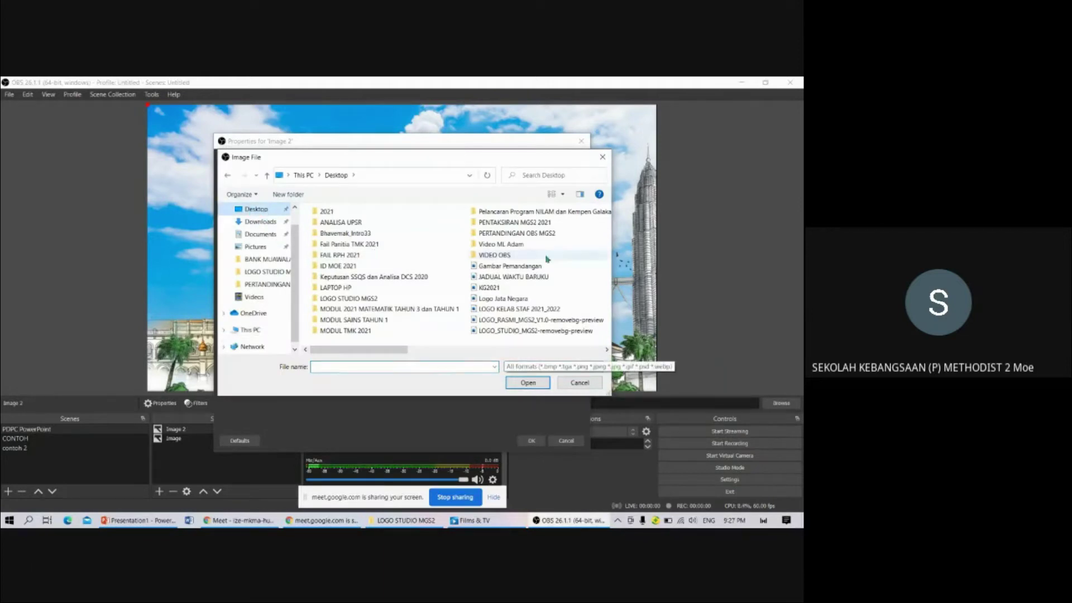
pyautogui.click(517, 298)
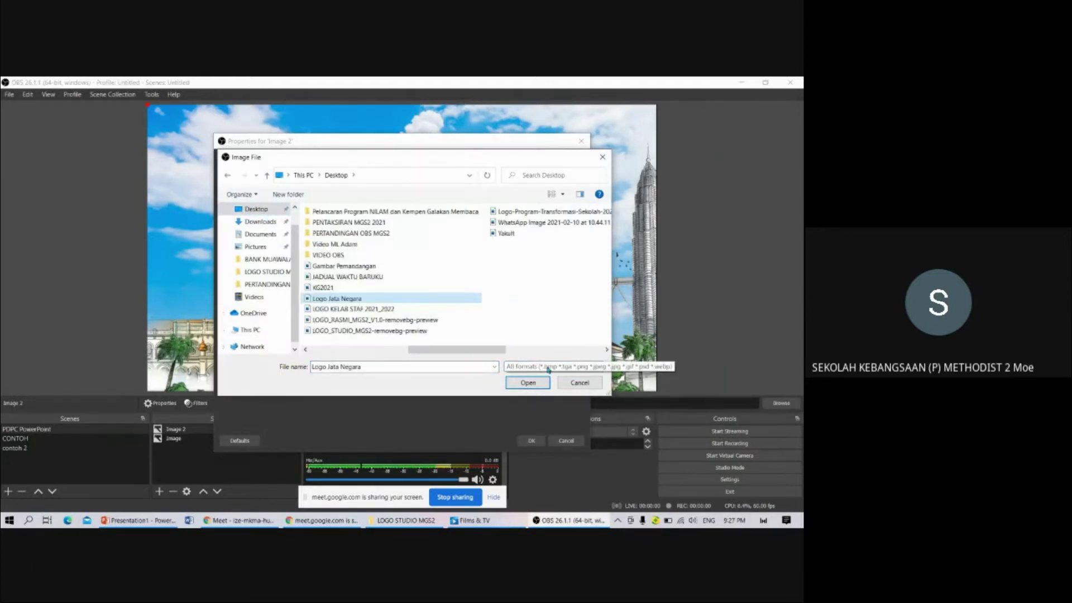
pyautogui.click(528, 383)
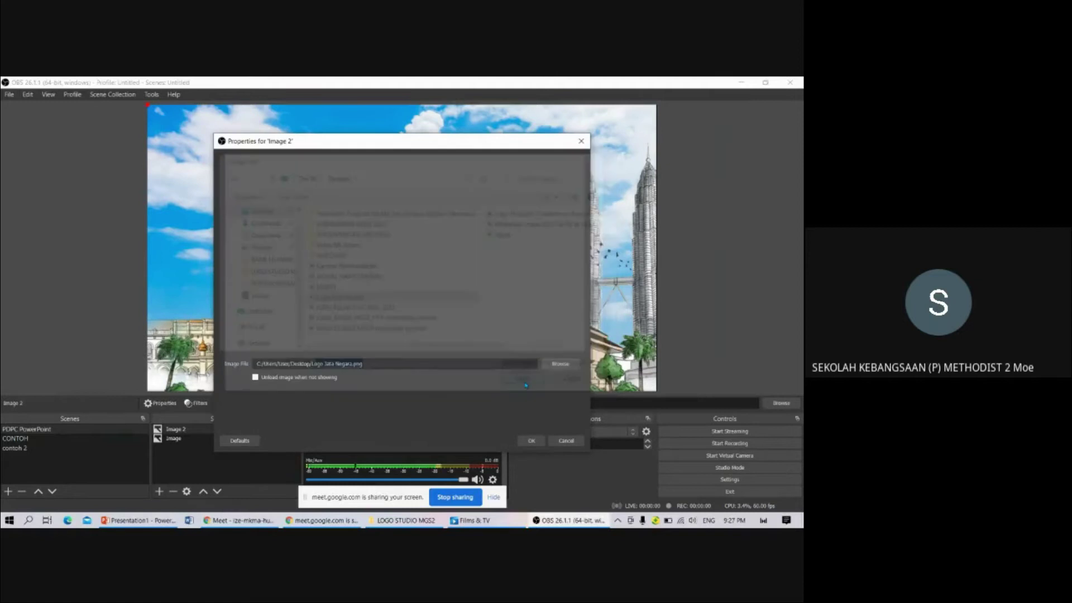
pyautogui.click(532, 441)
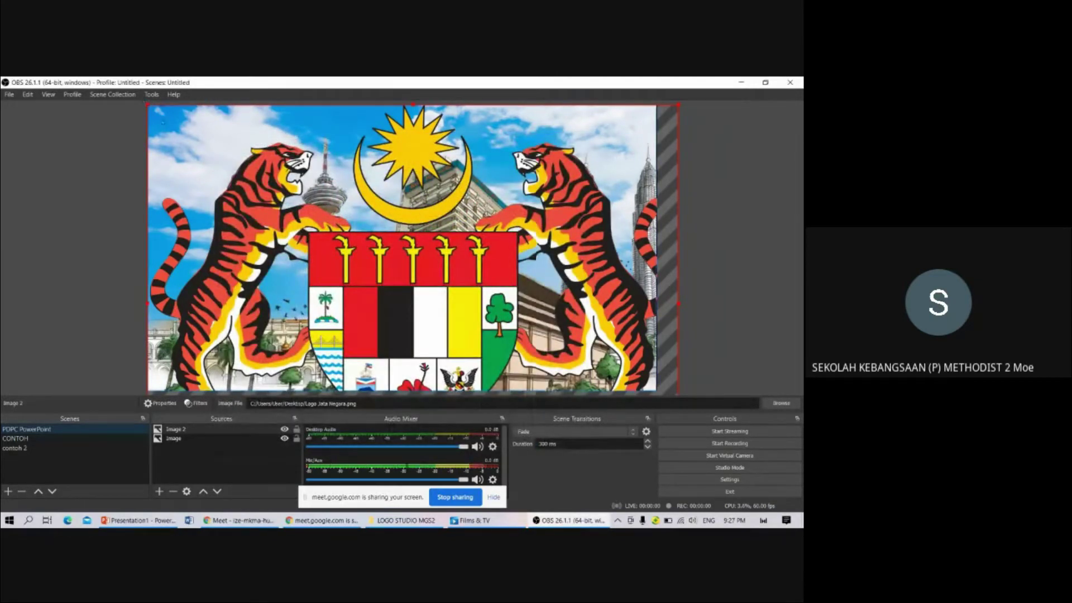
# Shrink the coat-of-arms logo to a small emblem and place it in the canvas's upper-left corner
pyautogui.moveTo(148, 104); pyautogui.dragTo(416, 291)
pyautogui.moveTo(539, 340); pyautogui.dragTo(318, 162)
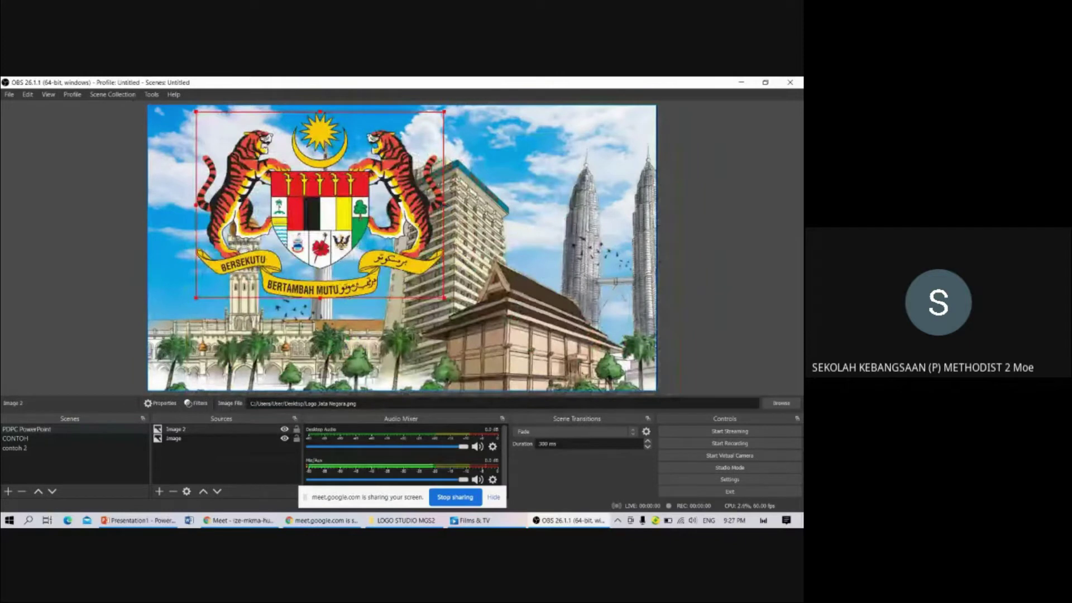
pyautogui.moveTo(320, 297); pyautogui.dragTo(186, 132)
pyautogui.click(175, 438)
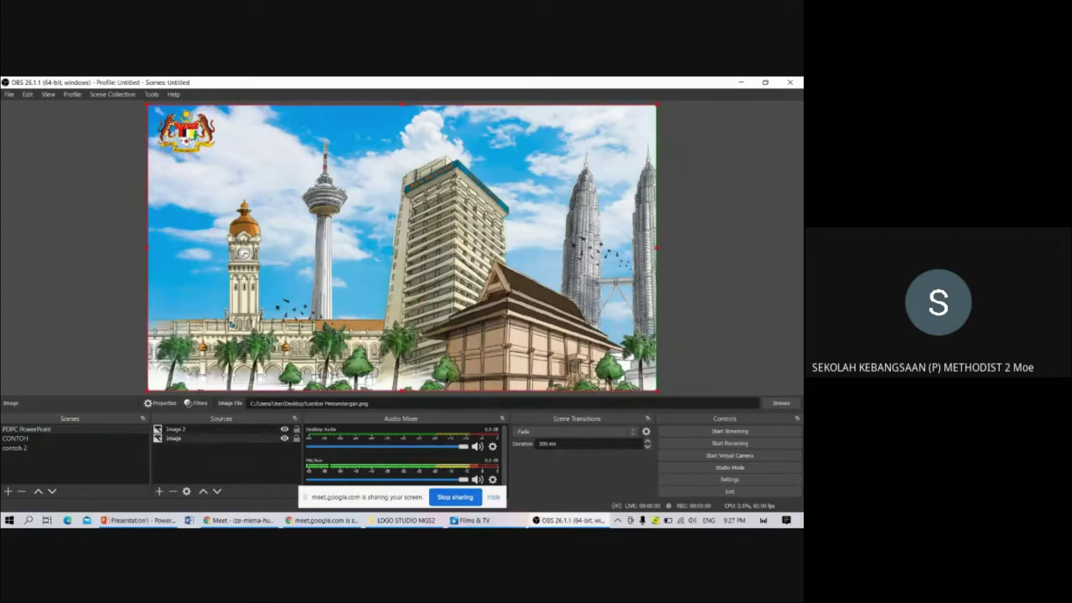
pyautogui.click(183, 442)
pyautogui.doubleClick(183, 442)
pyautogui.click(566, 441)
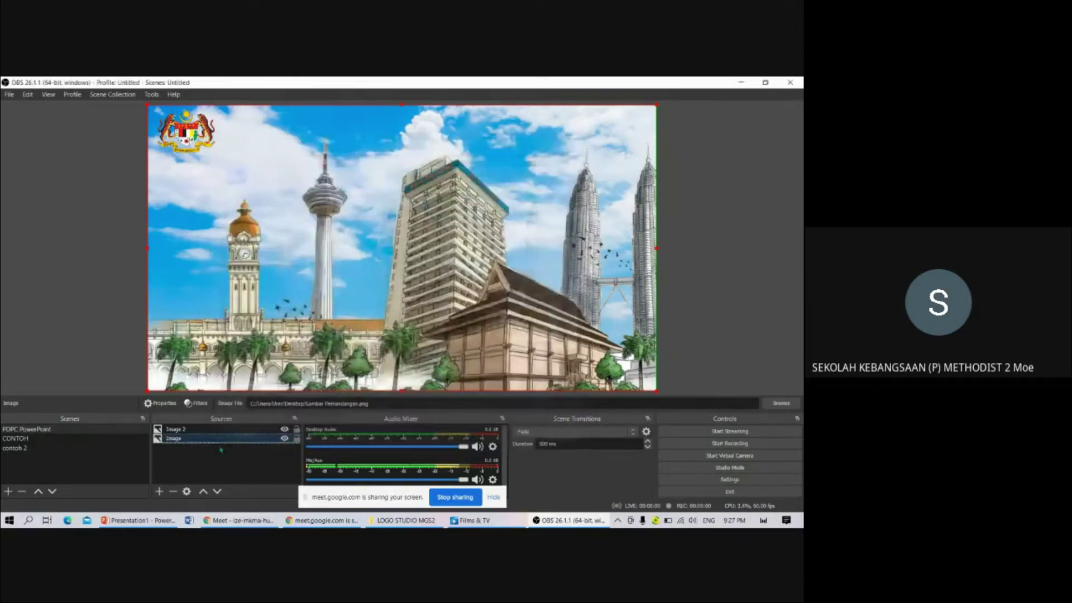
# Rename the Image 2 logo source as jata
pyautogui.click(199, 430)
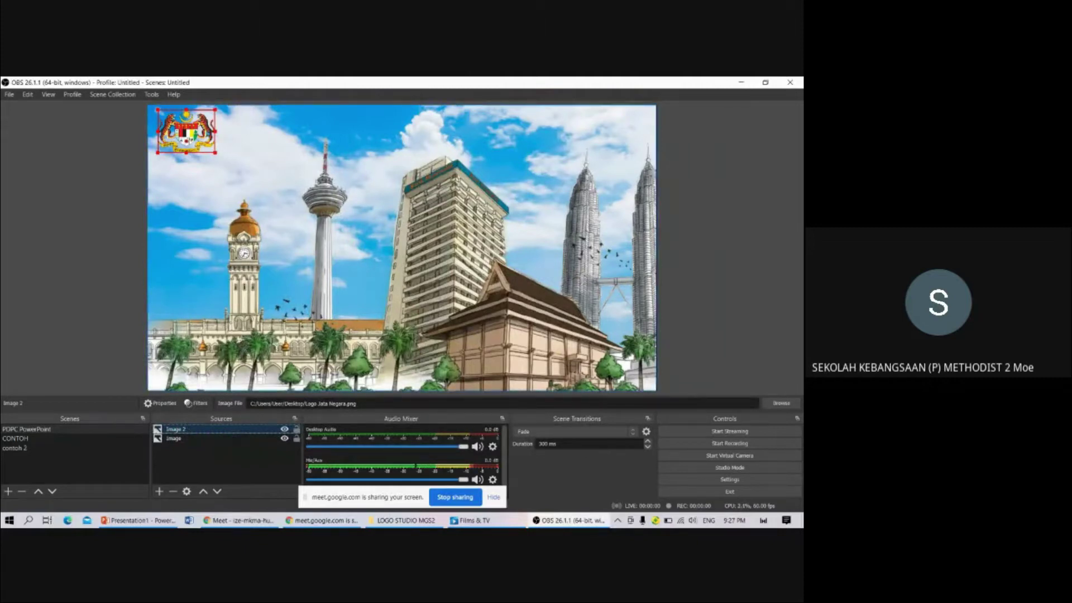
pyautogui.rightClick(202, 431)
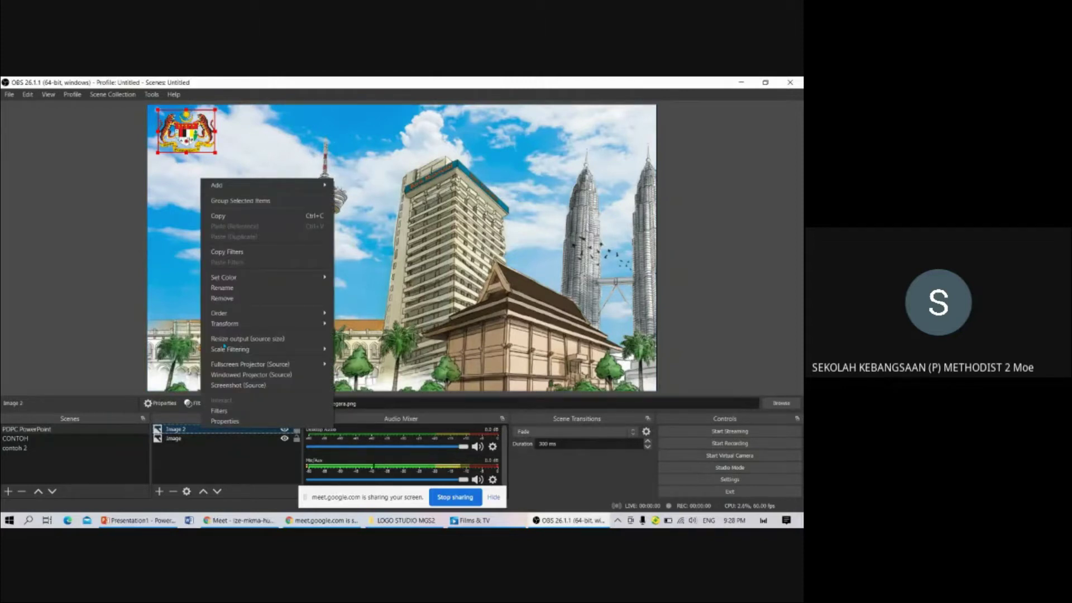
pyautogui.click(252, 290)
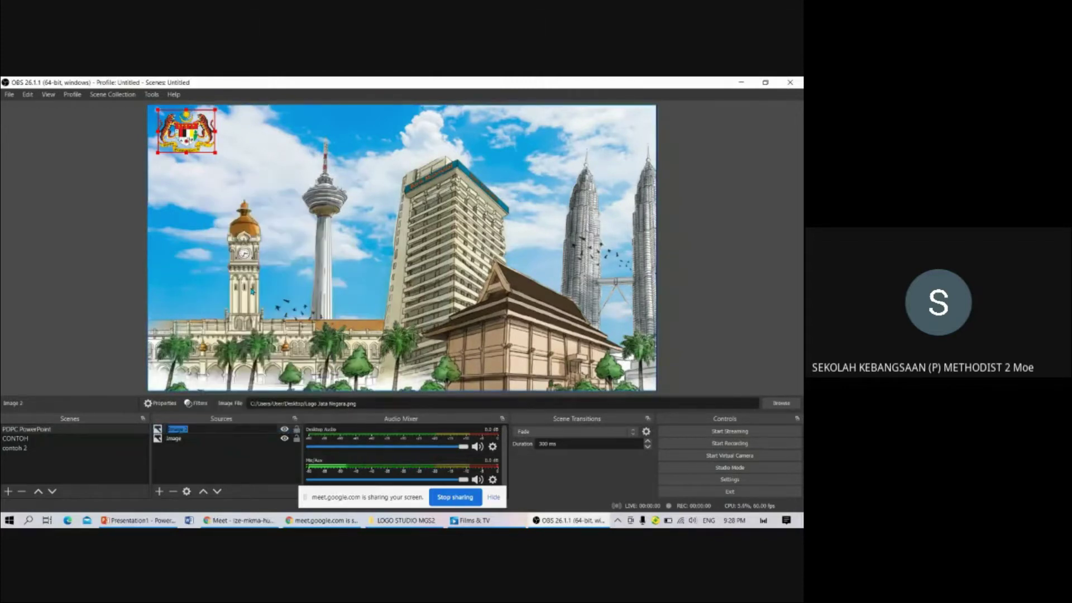
pyautogui.write('L')
pyautogui.click(177, 439)
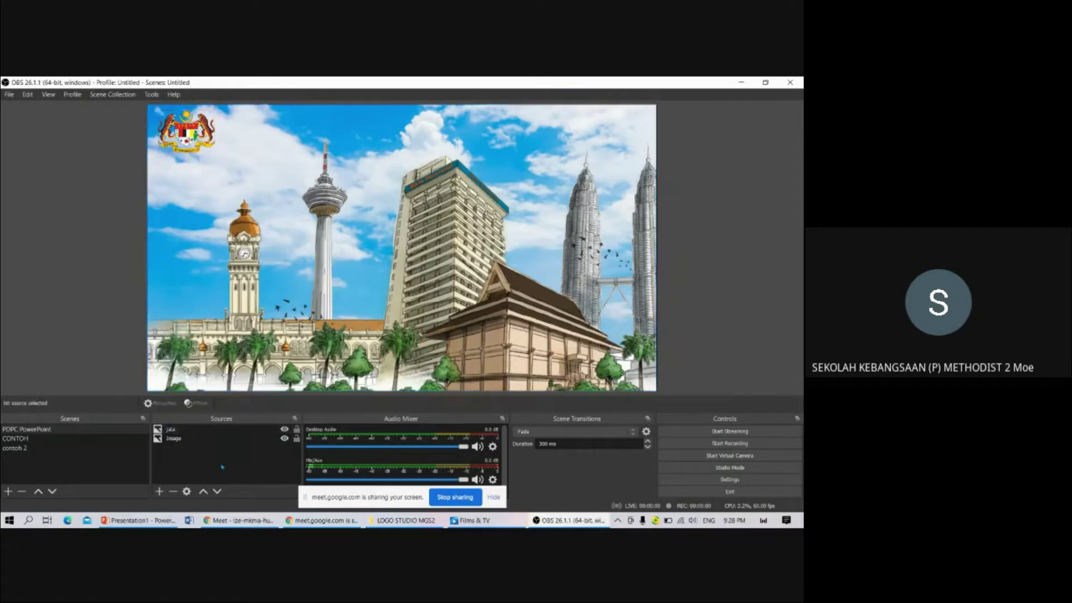
# Rename the background picture's source as BG
pyautogui.click(177, 439)
pyautogui.rightClick(180, 440)
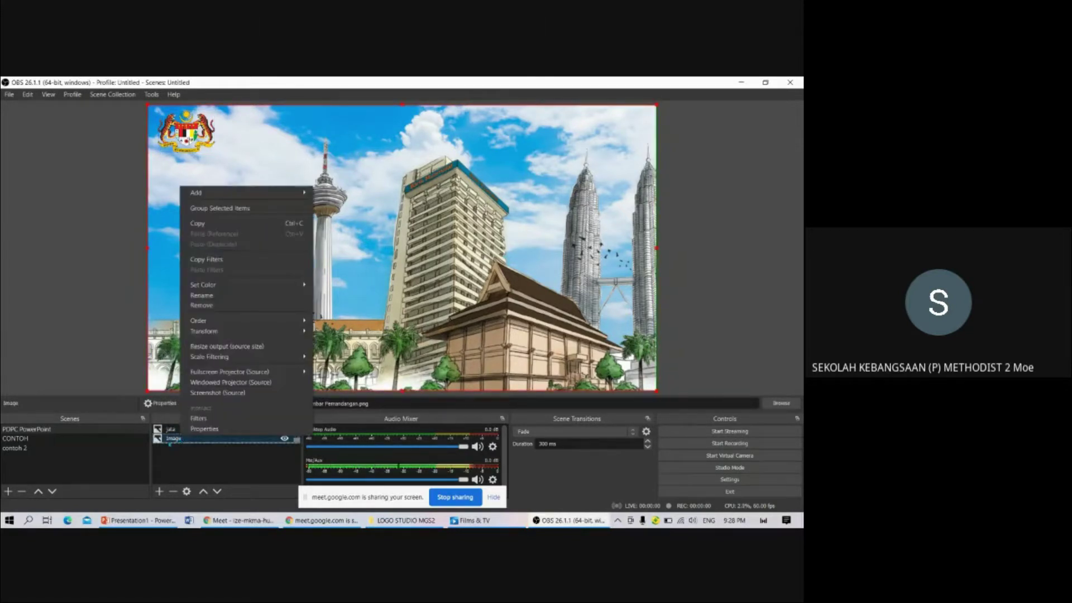
pyautogui.click(174, 443)
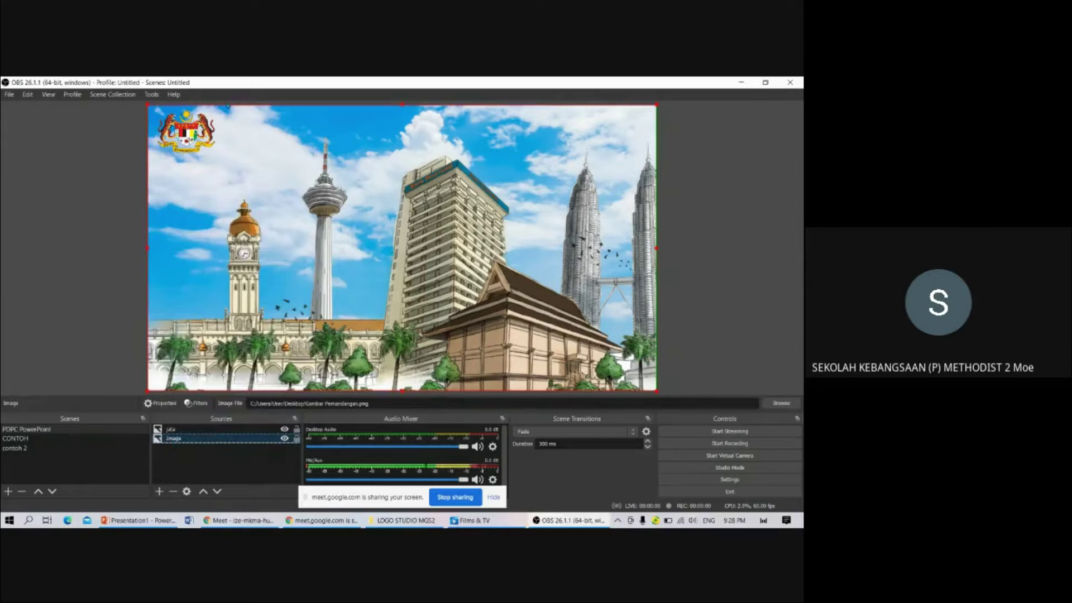
pyautogui.rightClick(199, 440)
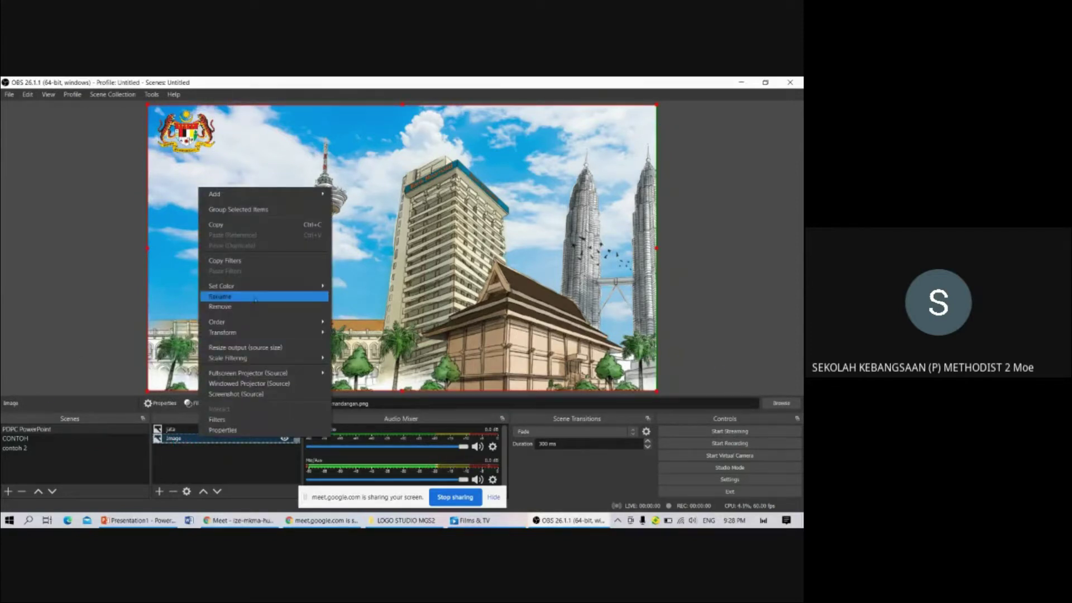
pyautogui.click(224, 297)
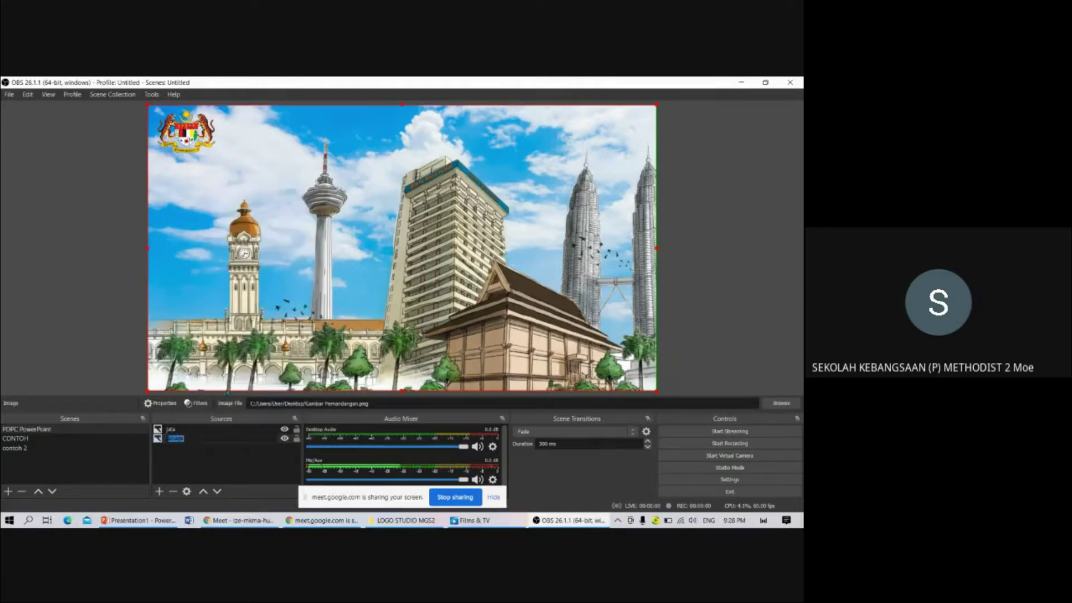
pyautogui.write('l')
pyautogui.click(222, 460)
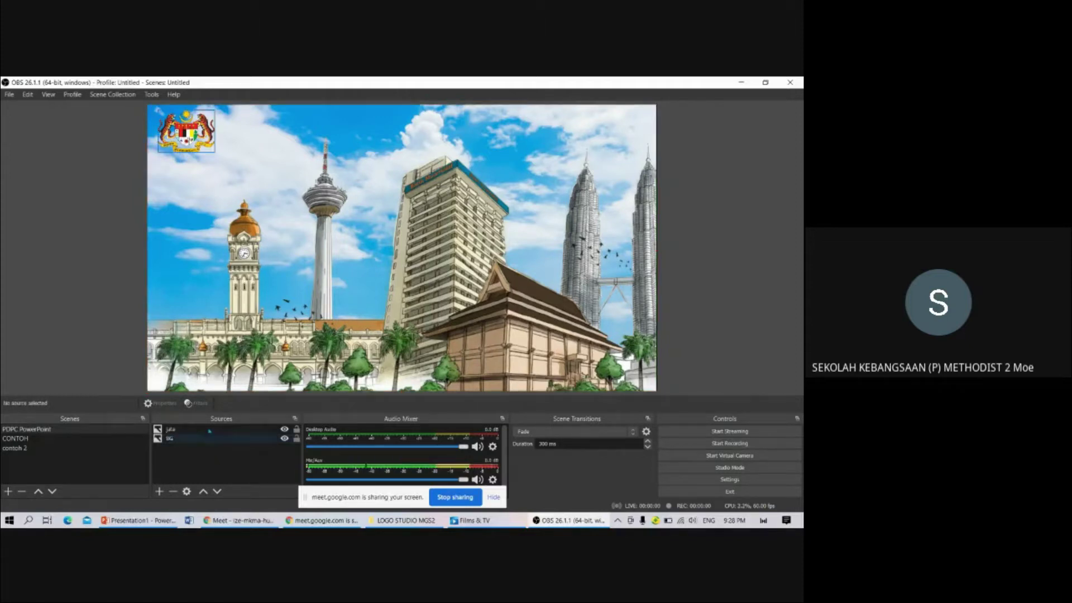
# Add a new Image source named Image that shows LOGO_RASMI_MGS2_V1.0-removebg-preview from the Desktop
pyautogui.click(159, 492)
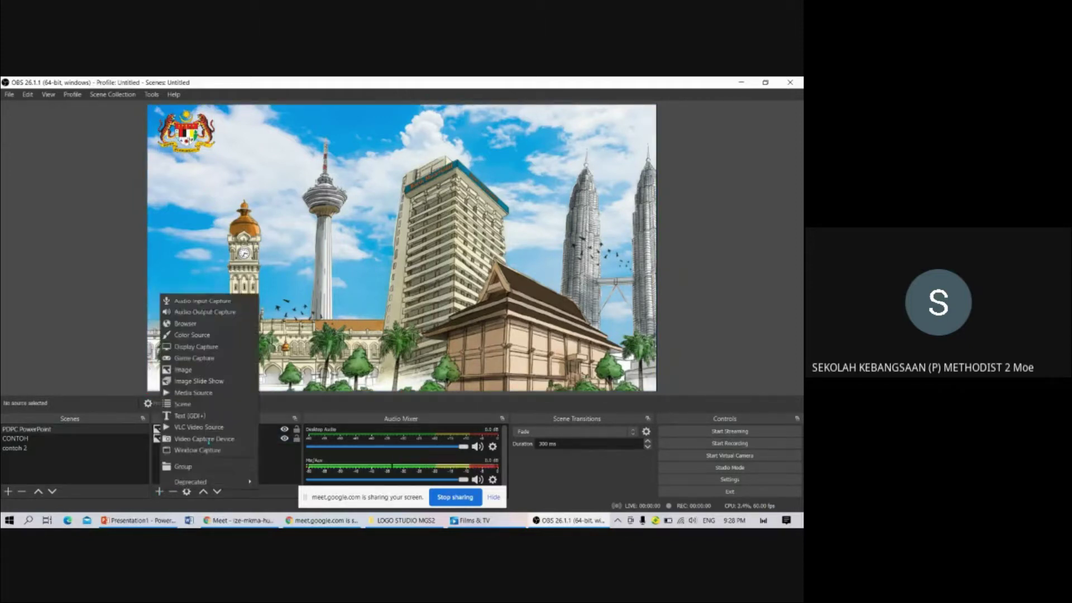
pyautogui.click(183, 369)
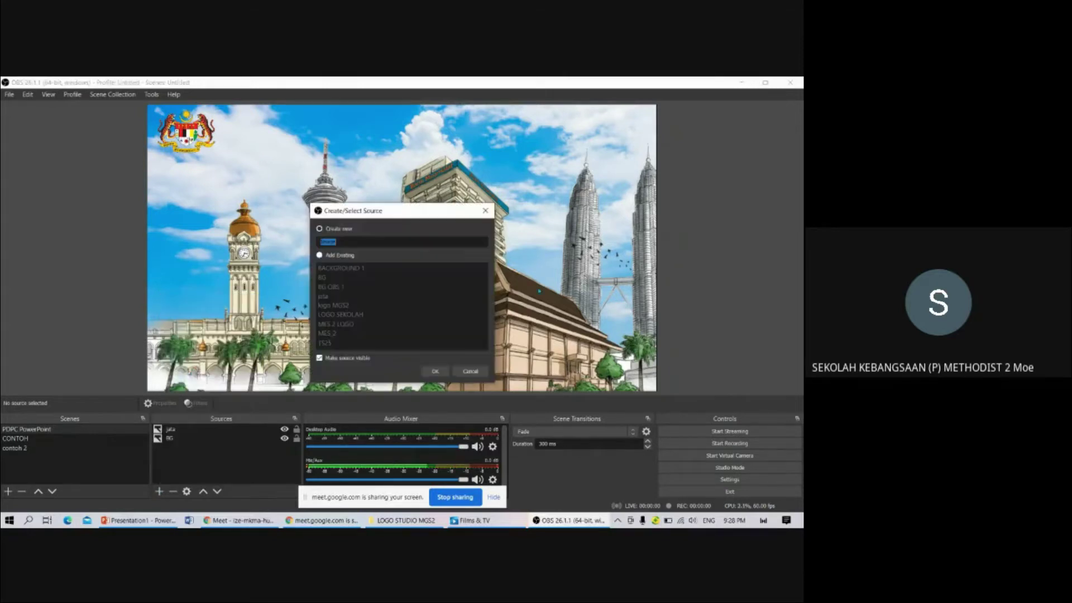
pyautogui.click(435, 372)
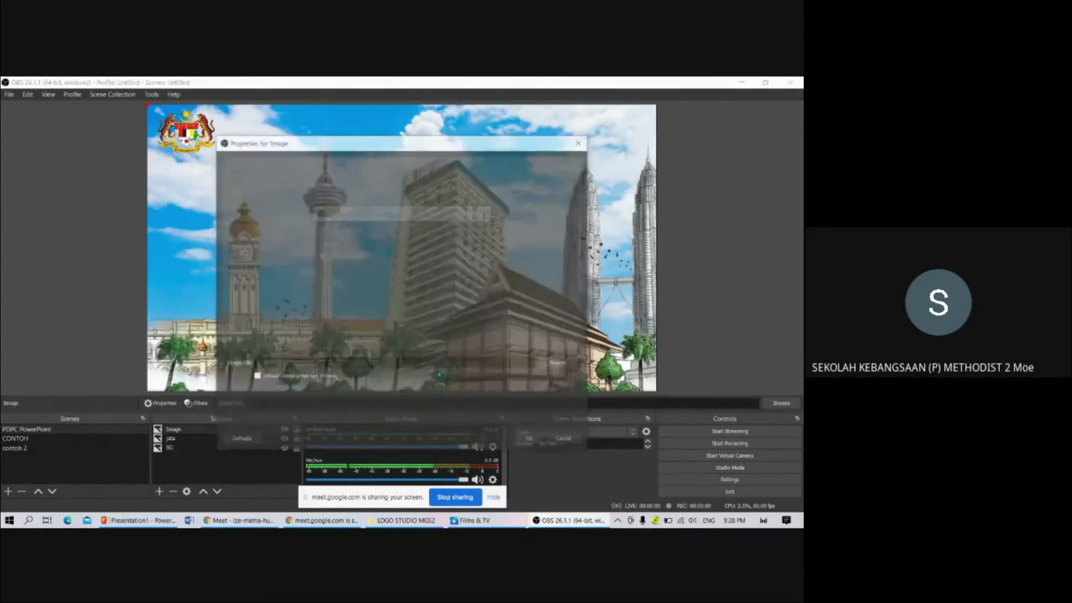
pyautogui.click(560, 363)
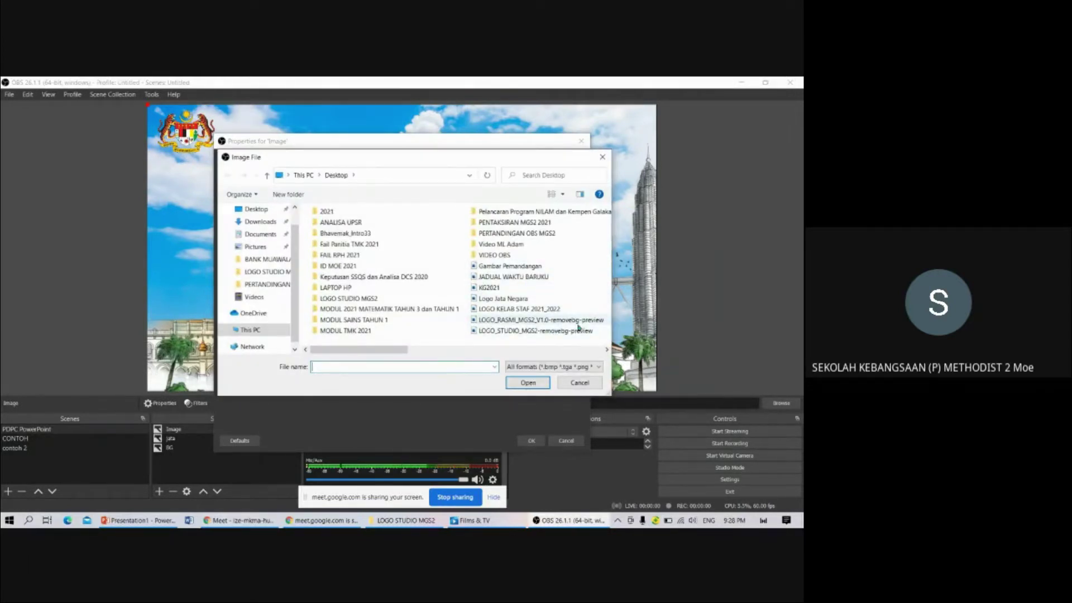
pyautogui.click(489, 320)
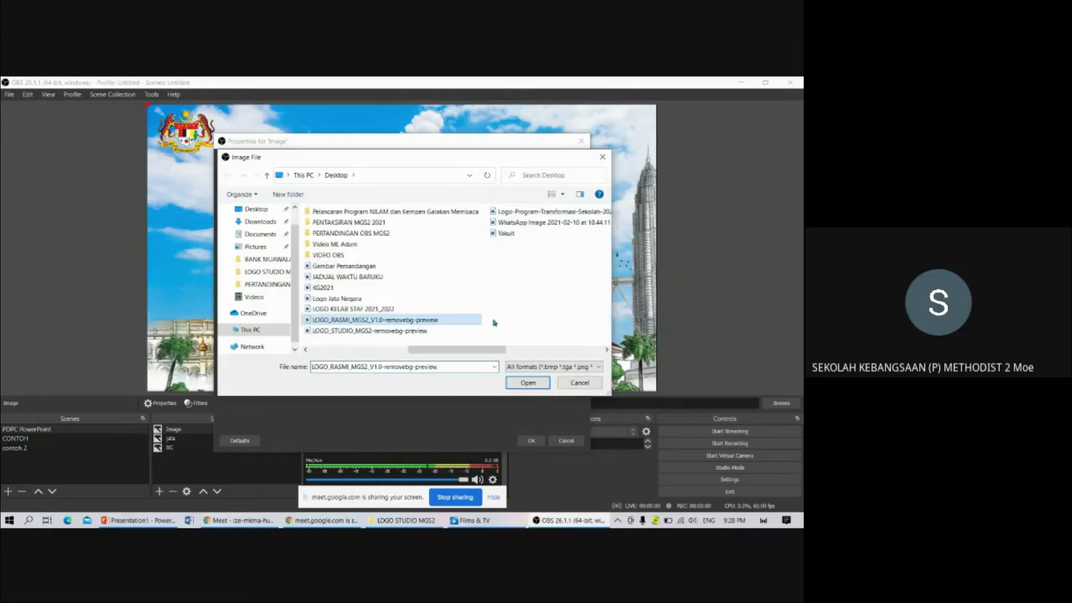
pyautogui.click(533, 386)
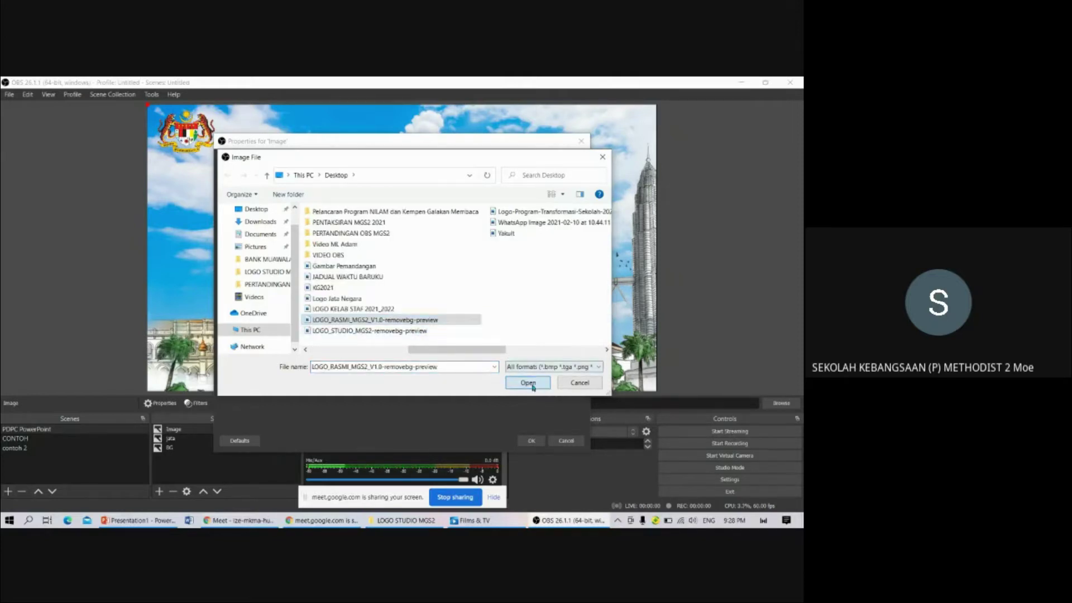
pyautogui.click(528, 441)
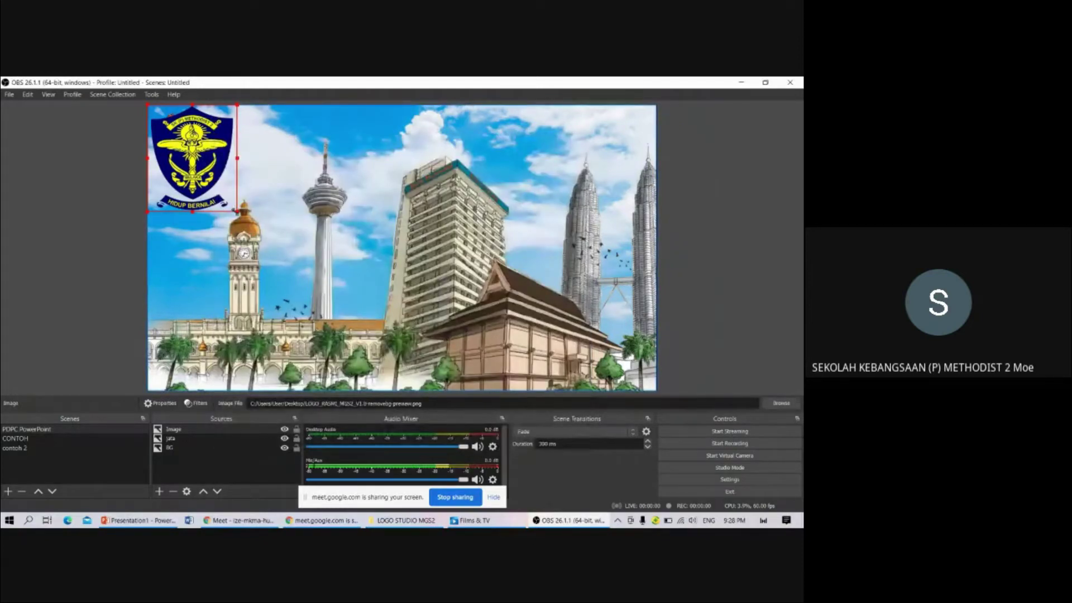
# Shrink the school crest to about the coat of arms' size, place it just right of that emblem, and deselect it
pyautogui.moveTo(235, 210); pyautogui.dragTo(250, 139)
pyautogui.click(284, 159)
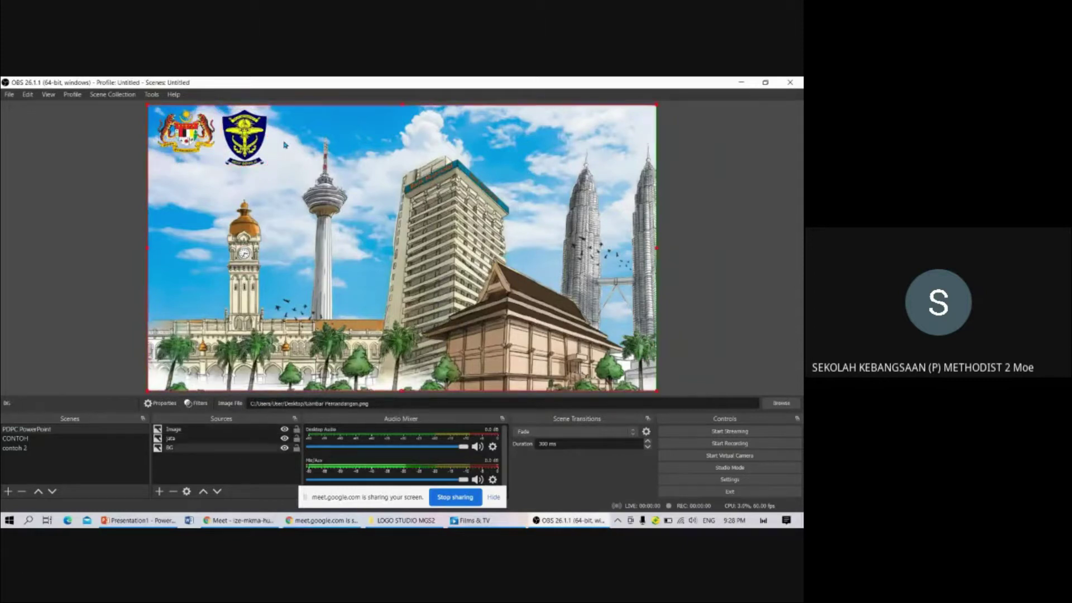
pyautogui.click(731, 226)
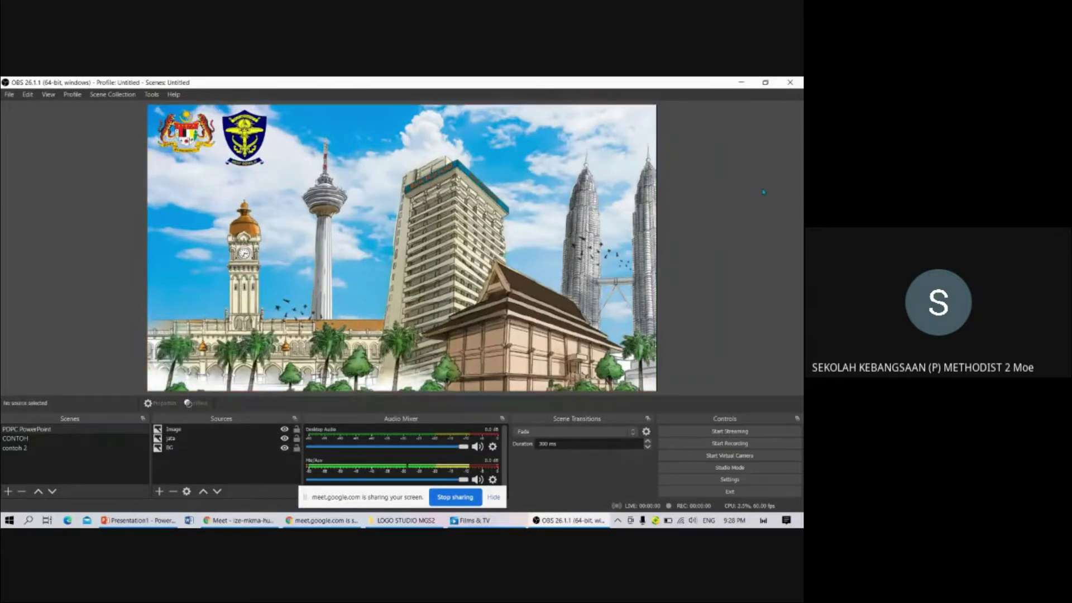
# Minimise OBS, switch to Chrome and load the Google home page in a new browser tab
pyautogui.click(738, 85)
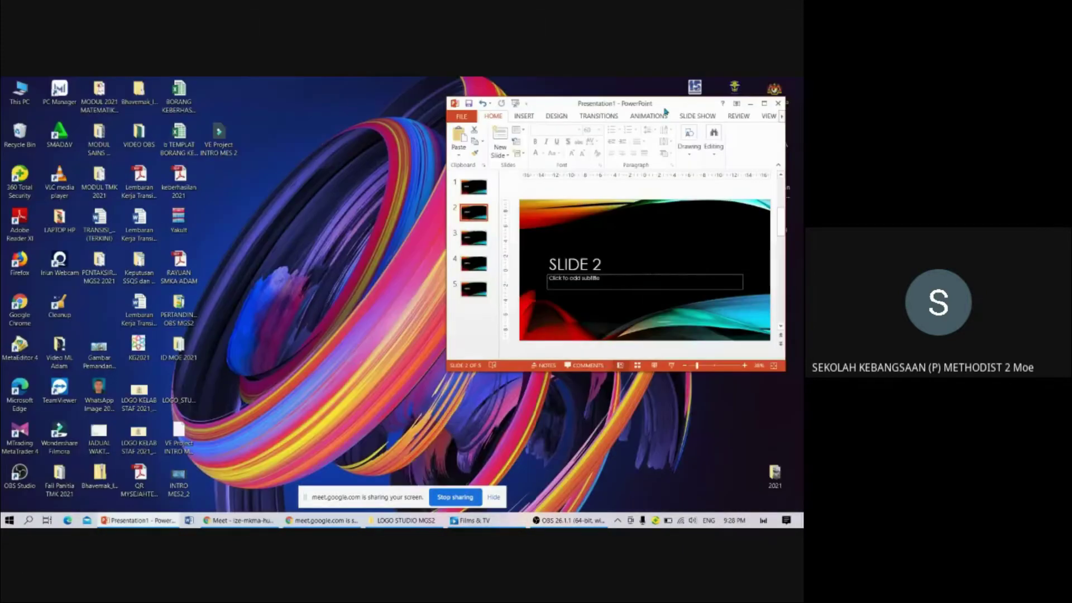
pyautogui.click(285, 454)
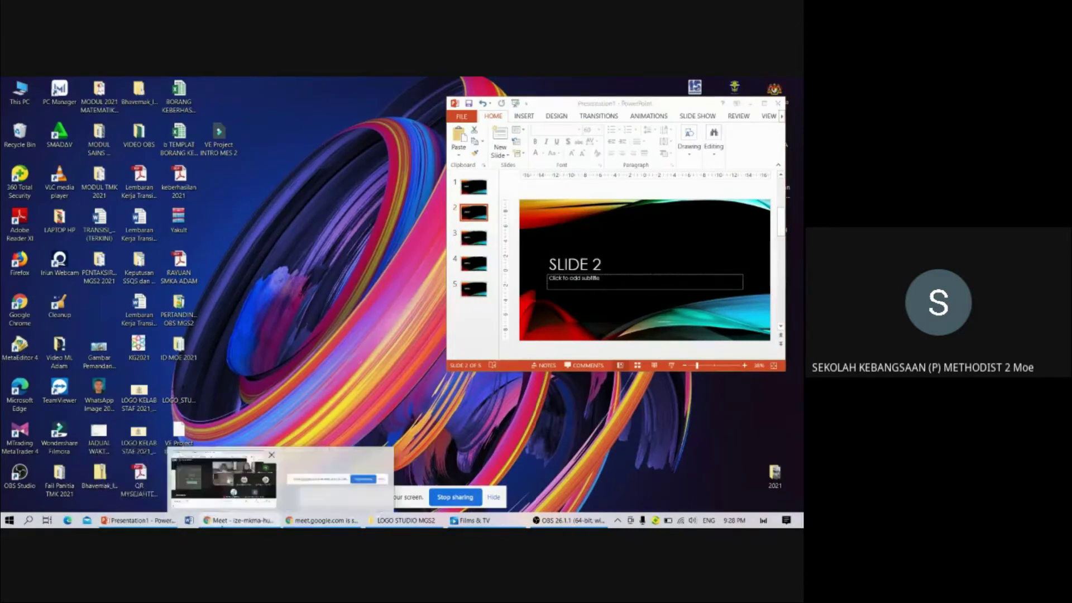
pyautogui.click(240, 520)
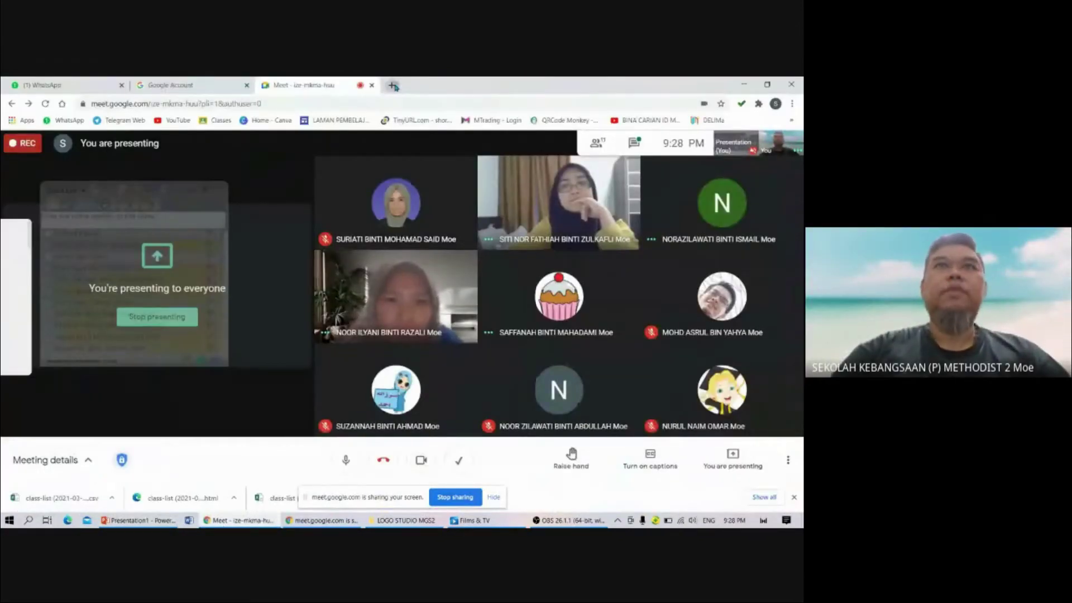
pyautogui.click(392, 85)
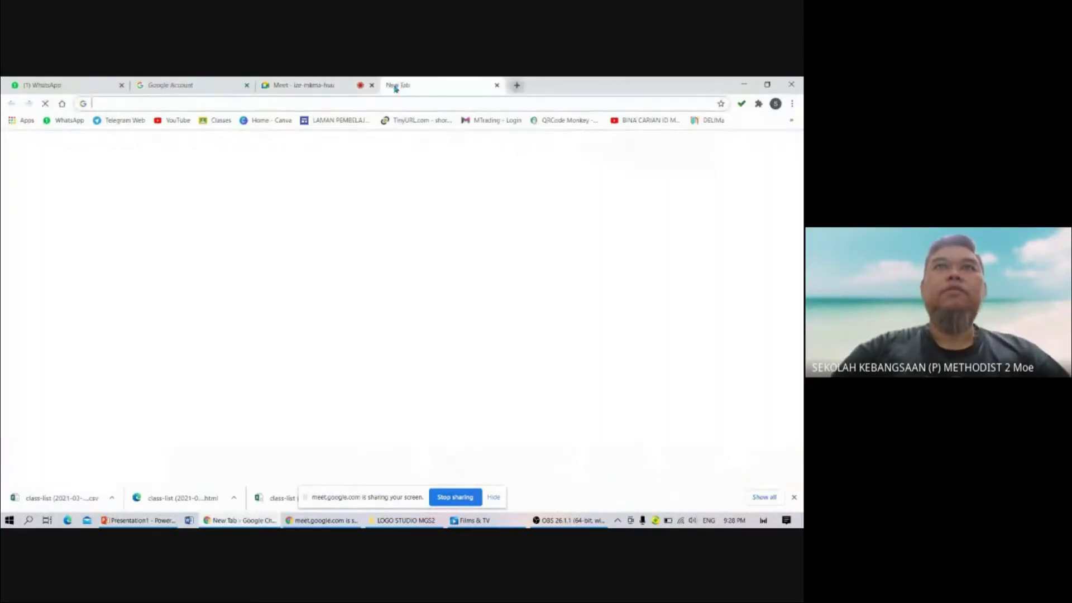
pyautogui.click(62, 104)
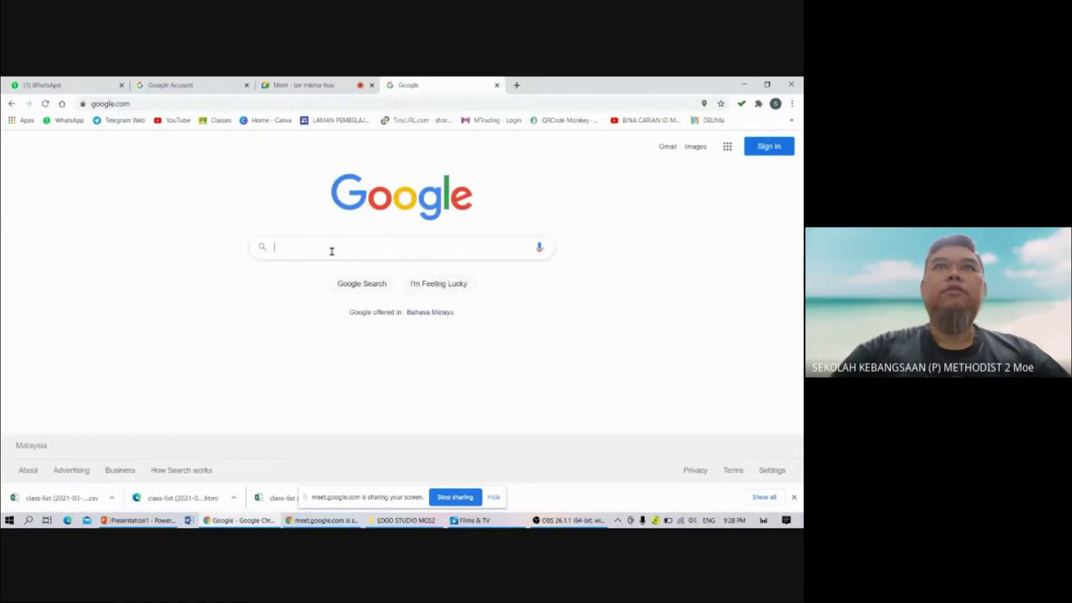
# Search Google for "remove bg" and open the remove.bg website
pyautogui.click(314, 249)
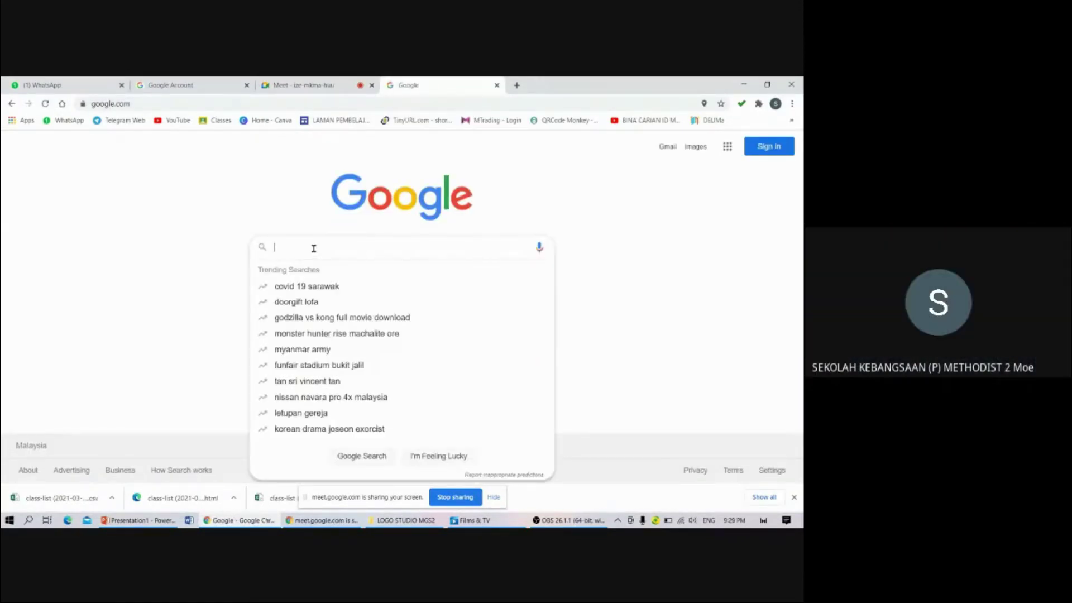
pyautogui.write('remo')
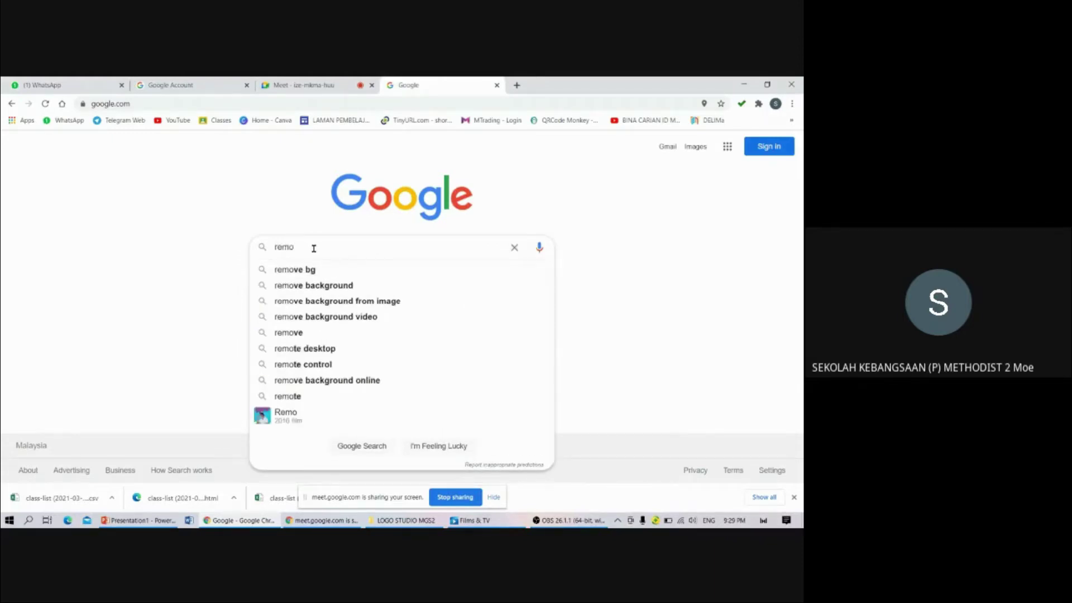
pyautogui.write('ve')
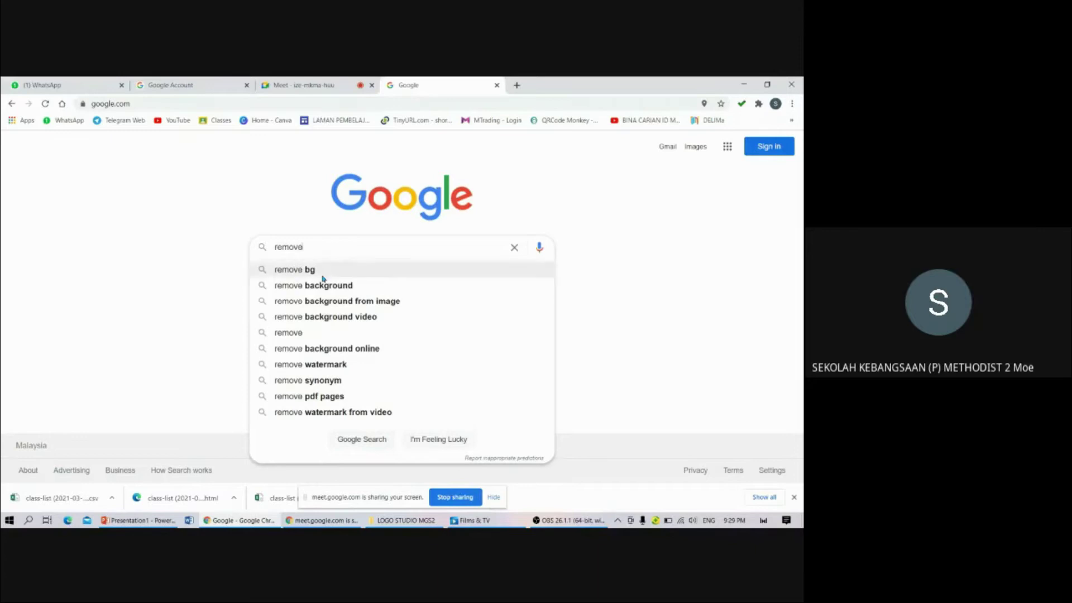
pyautogui.click(311, 270)
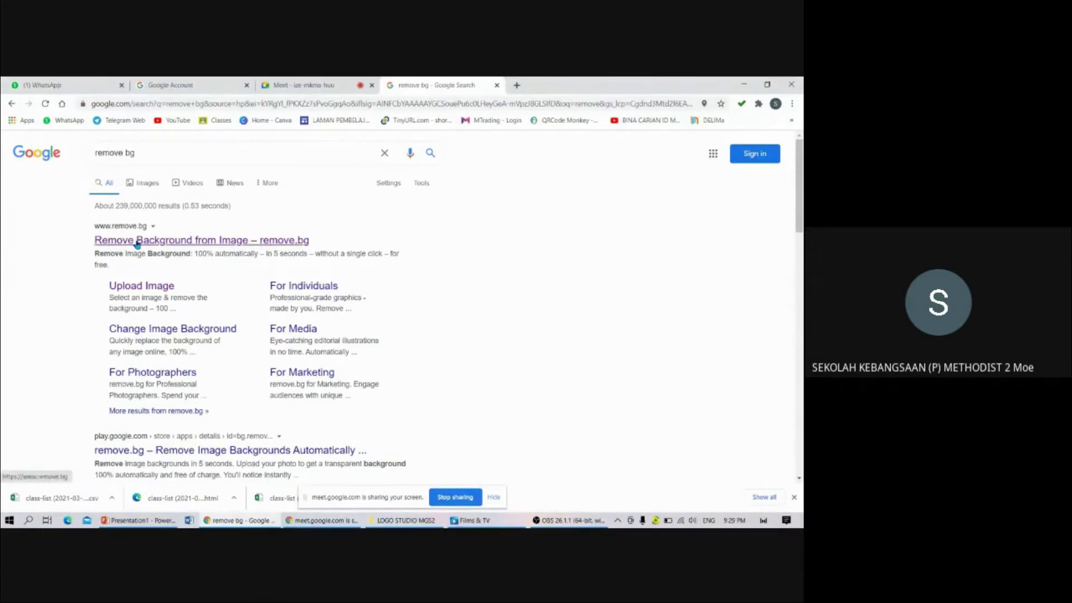
pyautogui.click(137, 243)
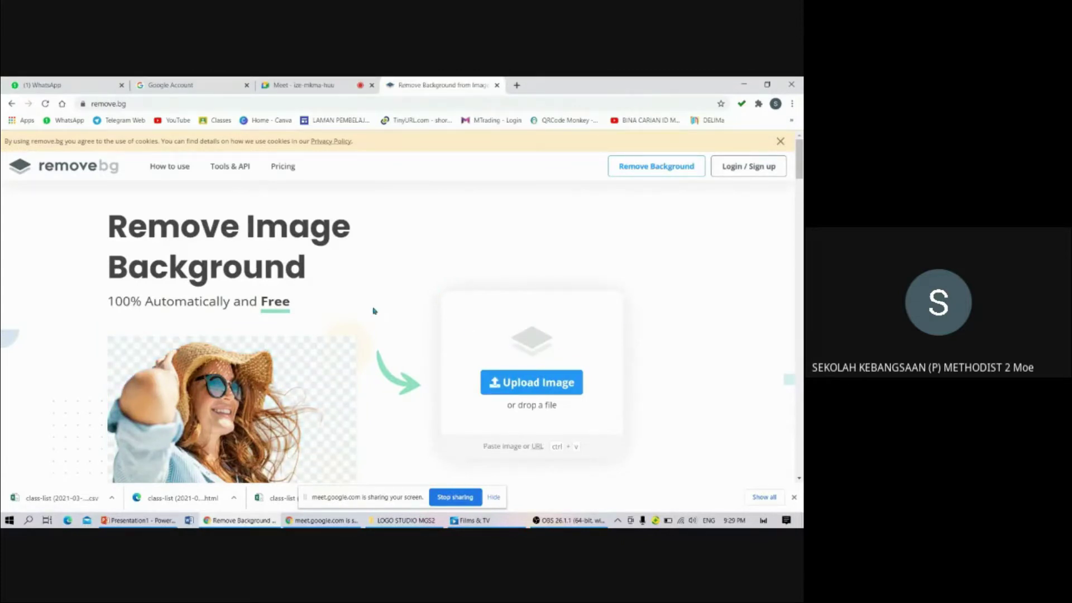
# Upload the Yakult picture from the Desktop to remove.bg for background removal
pyautogui.scroll(-2, 374, 311)
pyautogui.scroll(1, 335, 330)
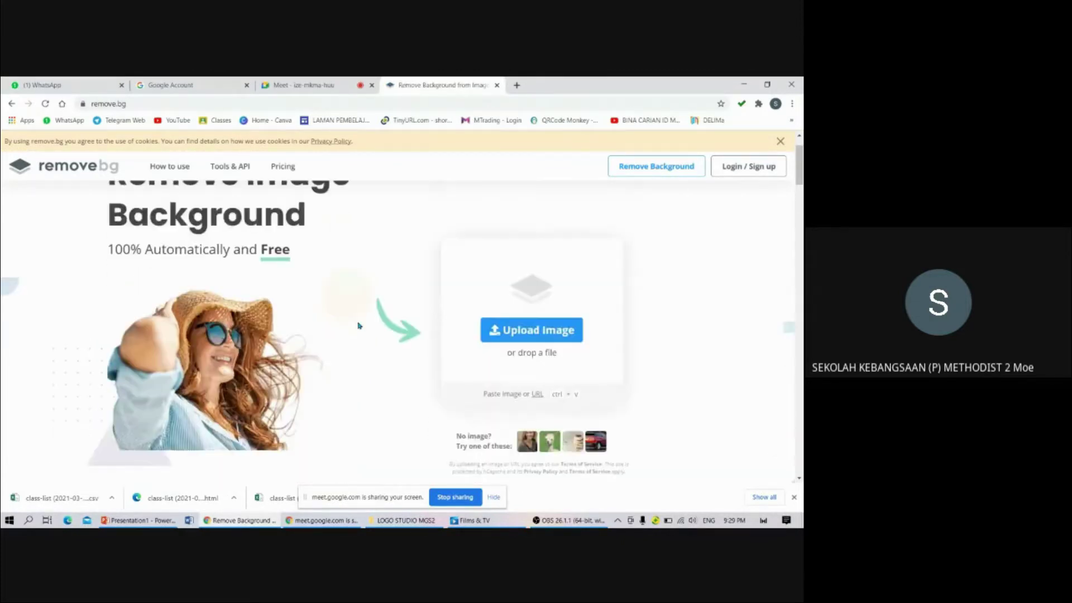
pyautogui.click(535, 337)
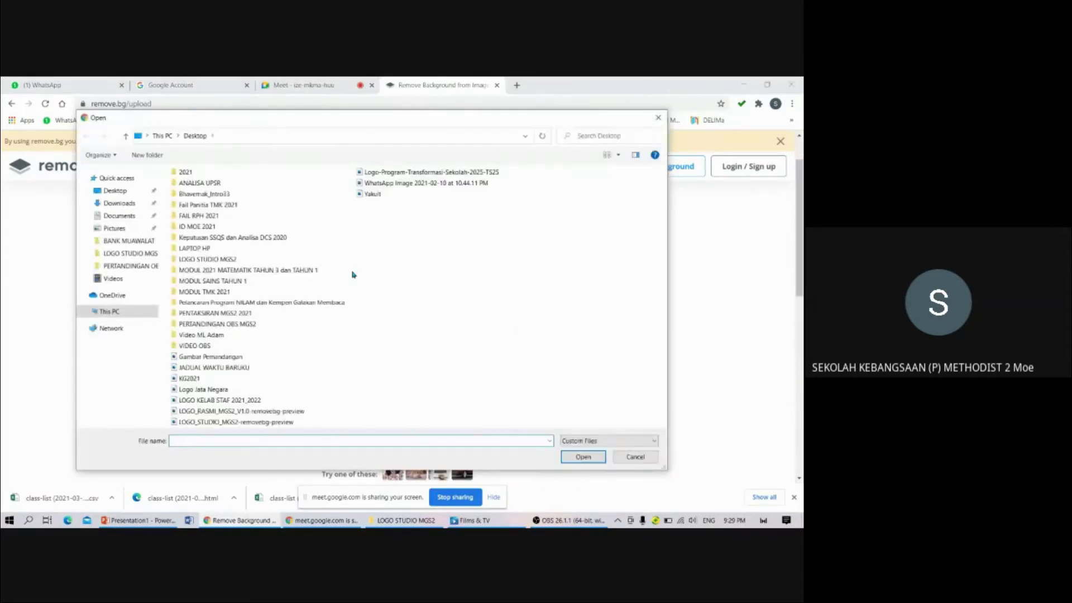
pyautogui.click(119, 192)
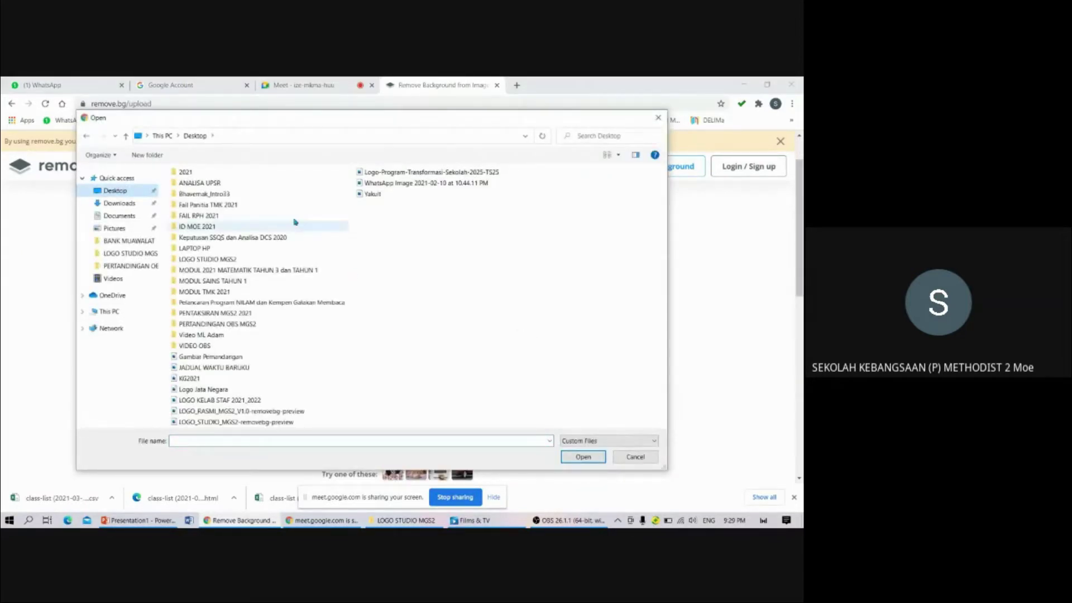
pyautogui.click(374, 196)
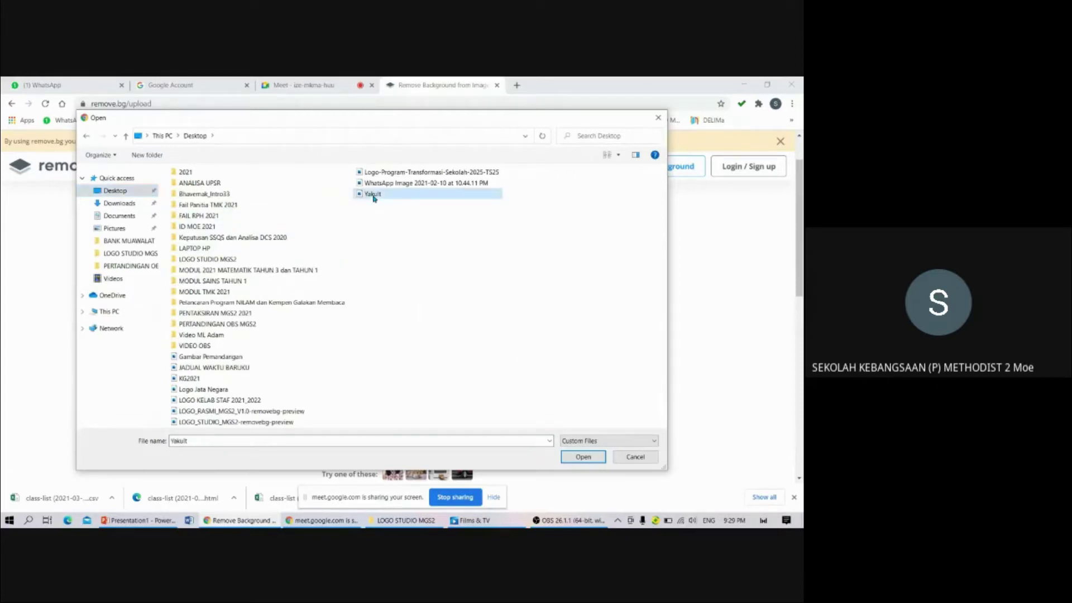
pyautogui.click(585, 457)
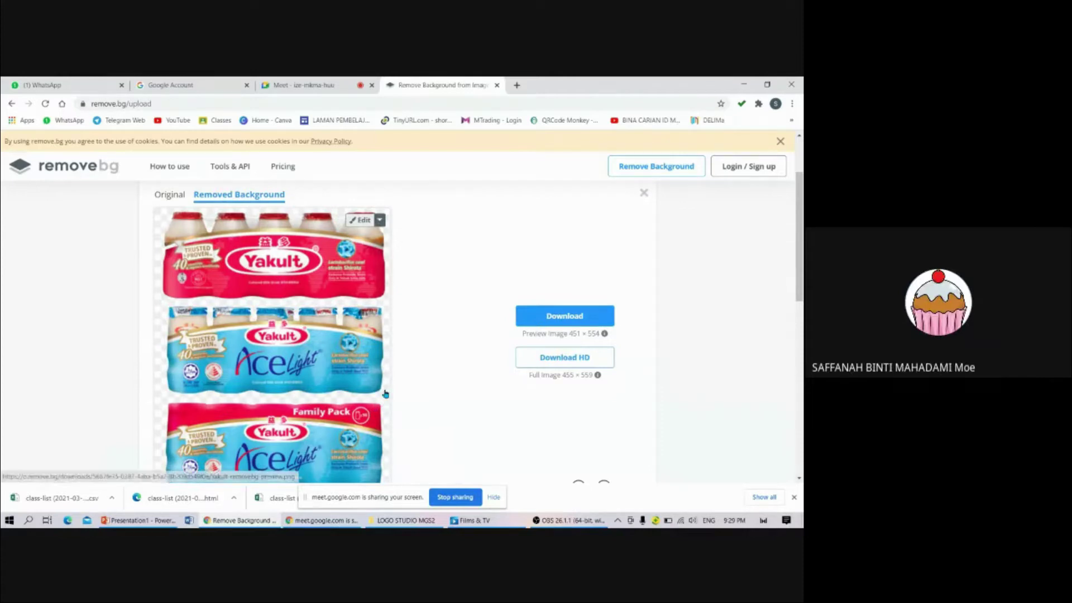
# Edit the Yakult cutout by putting a white photo backdrop behind it and brushing over the top pack with Erase and Restore
pyautogui.click(362, 221)
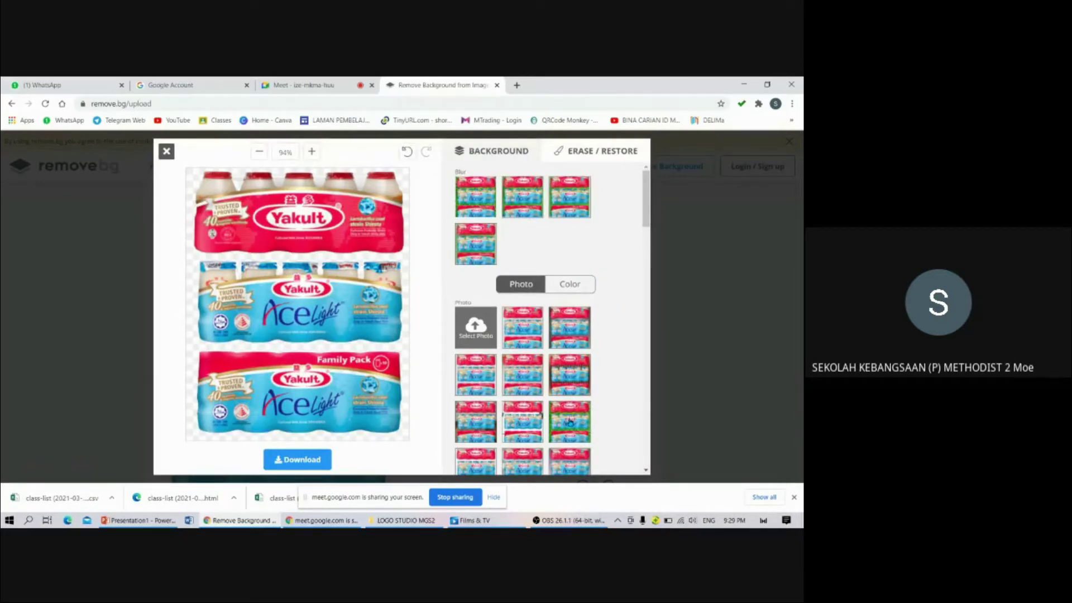
pyautogui.click(527, 421)
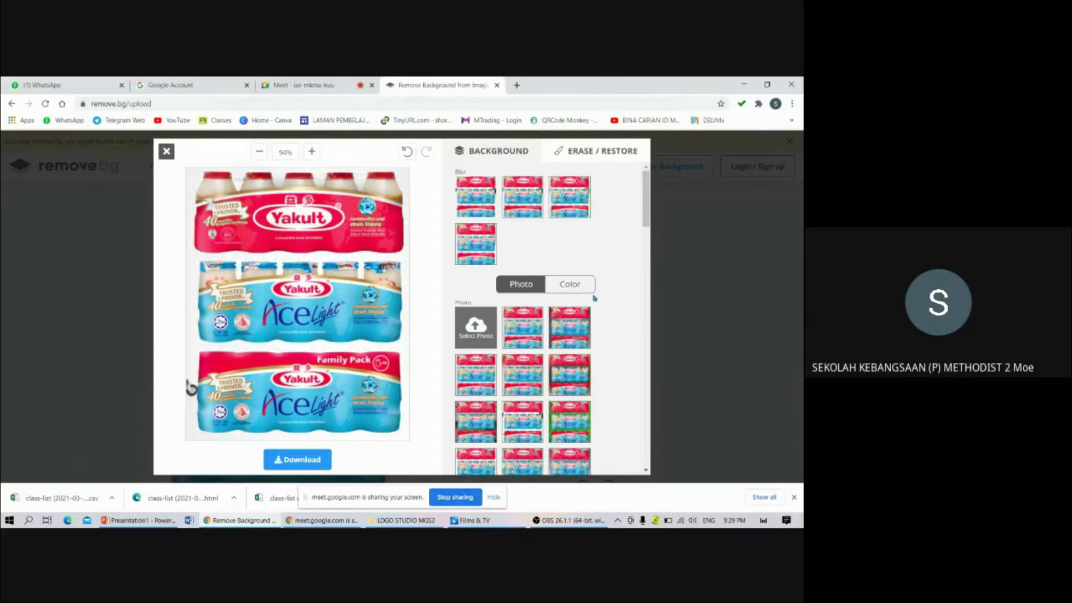
pyautogui.click(584, 155)
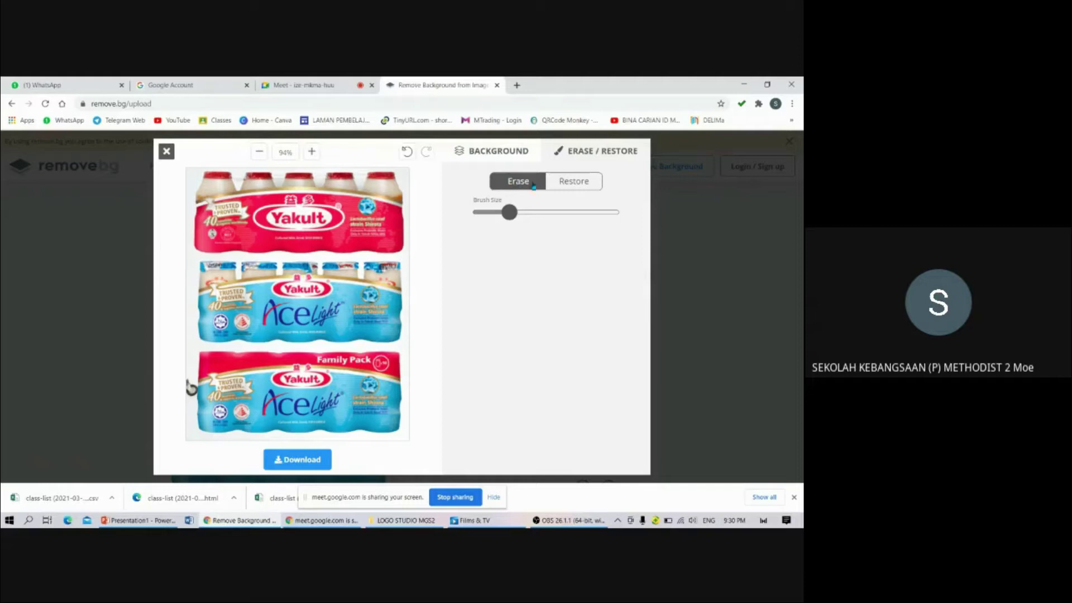
pyautogui.moveTo(197, 181)
pyautogui.mouseDown()
pyautogui.moveTo(308, 181)
pyautogui.moveTo(408, 202)
pyautogui.moveTo(397, 241)
pyautogui.moveTo(232, 253)
pyautogui.moveTo(192, 245)
pyautogui.moveTo(203, 210)
pyautogui.moveTo(228, 182)
pyautogui.moveTo(274, 182)
pyautogui.moveTo(212, 167)
pyautogui.moveTo(393, 179)
pyautogui.moveTo(358, 194)
pyautogui.moveTo(204, 179)
pyautogui.moveTo(221, 199)
pyautogui.moveTo(227, 190)
pyautogui.moveTo(392, 192)
pyautogui.moveTo(196, 174)
pyautogui.moveTo(214, 241)
pyautogui.moveTo(398, 242)
pyautogui.moveTo(406, 204)
pyautogui.mouseUp()
pyautogui.click(580, 182)
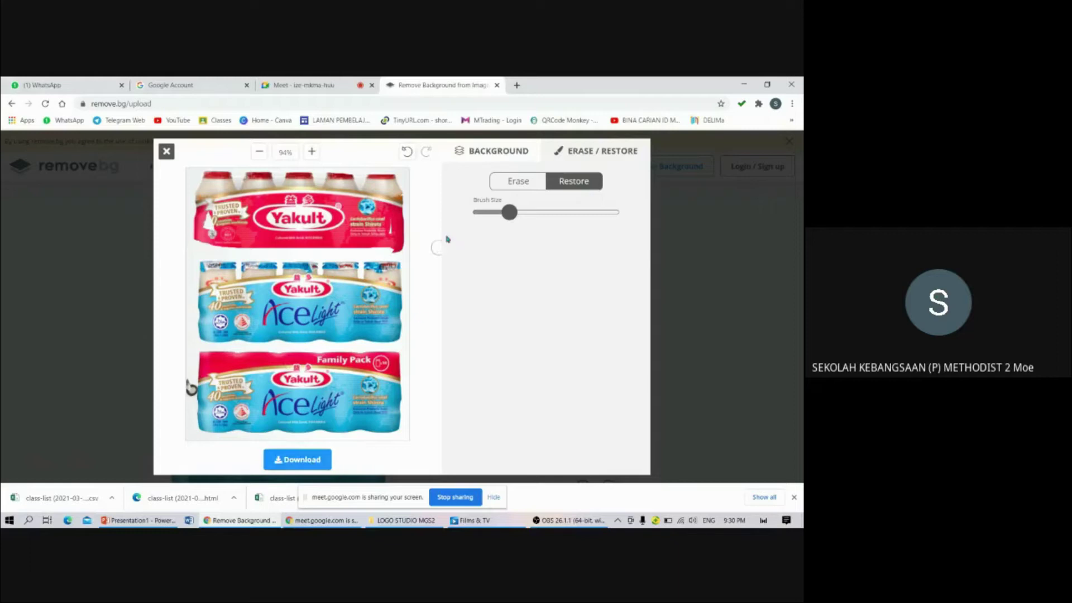
# Try other photo backdrops, apply the blurred white one with orange spots, and download the edited Yakult image
pyautogui.click(499, 151)
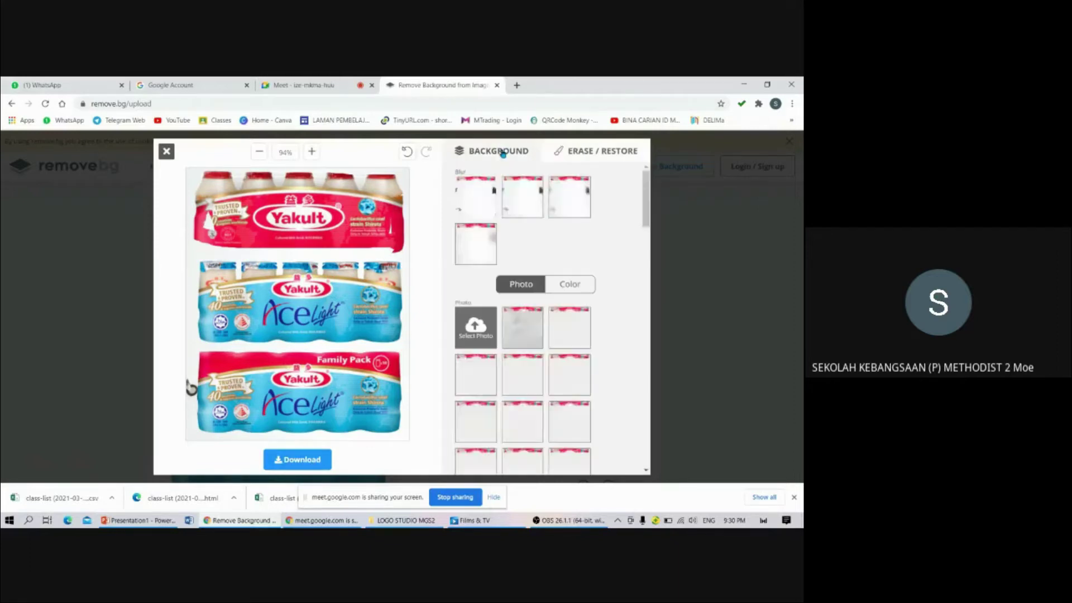
pyautogui.scroll(-4, 510, 373)
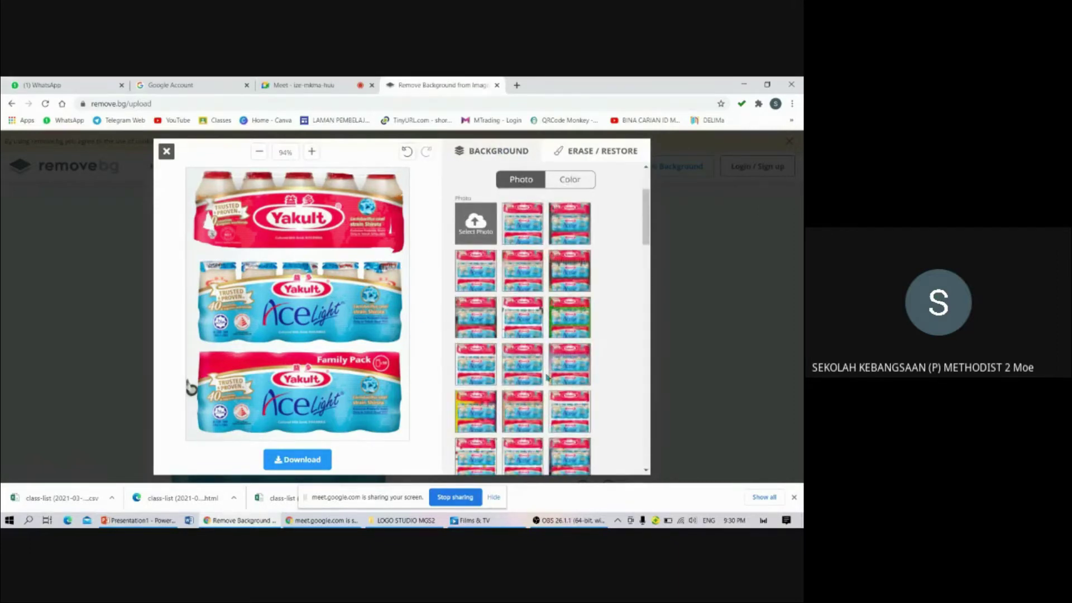
pyautogui.click(483, 358)
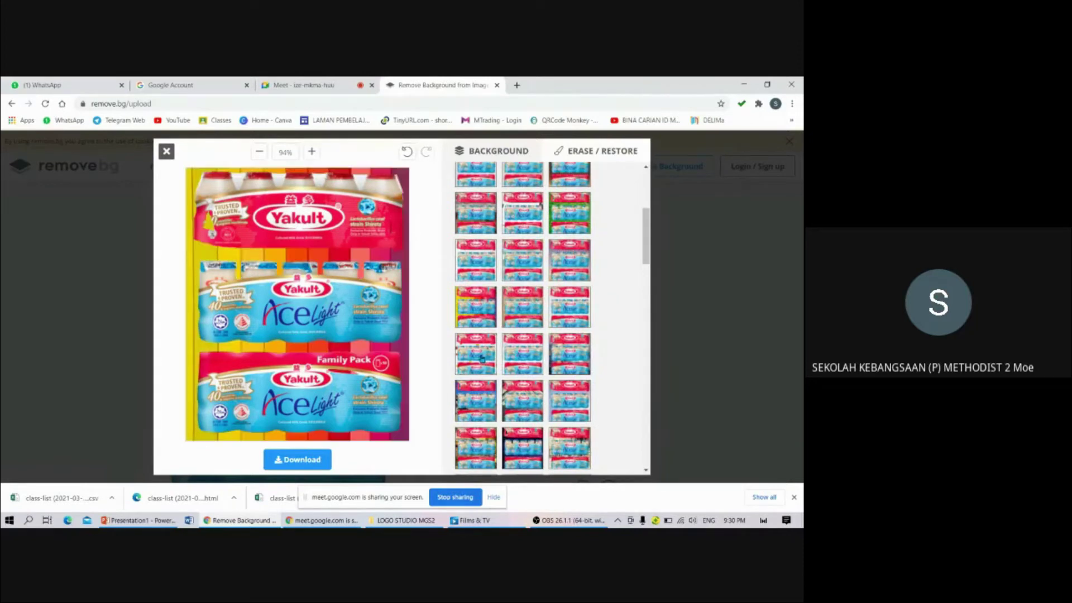
pyautogui.click(492, 362)
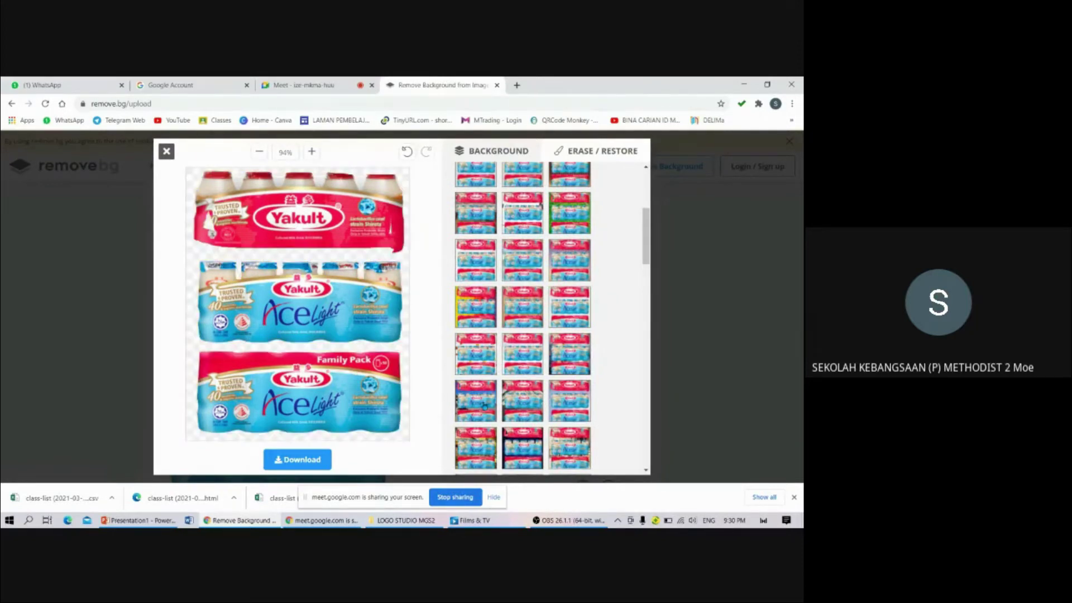
pyautogui.click(485, 406)
pyautogui.scroll(5, 507, 179)
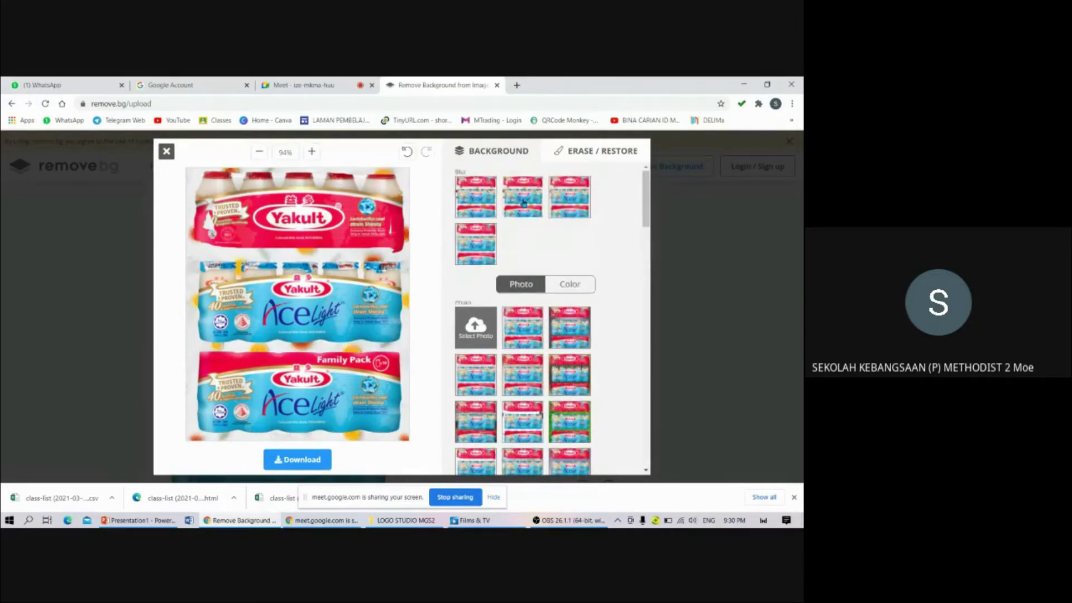
pyautogui.click(309, 461)
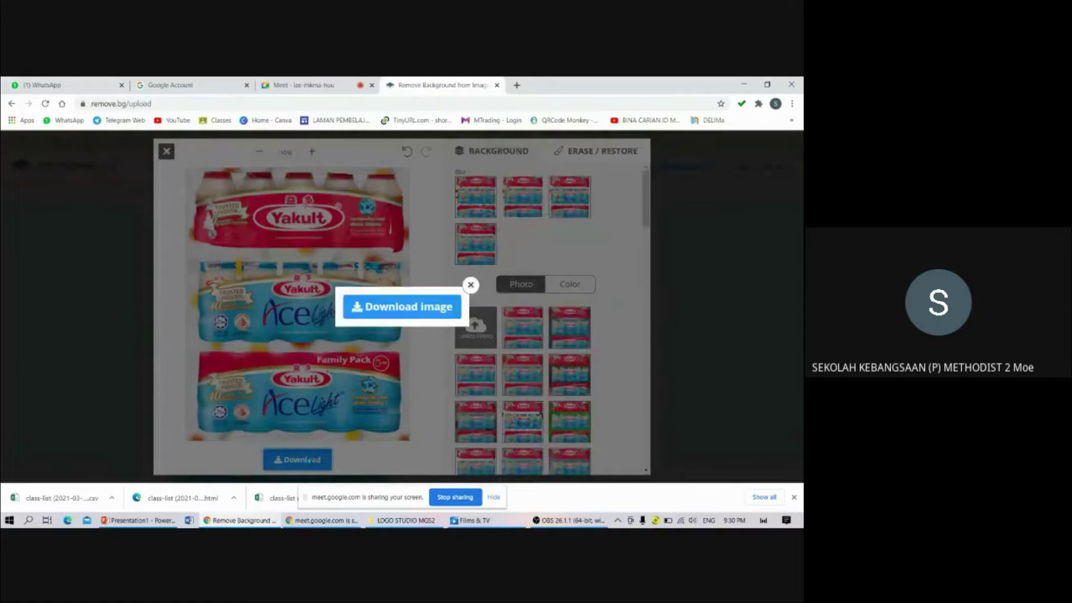
pyautogui.click(414, 306)
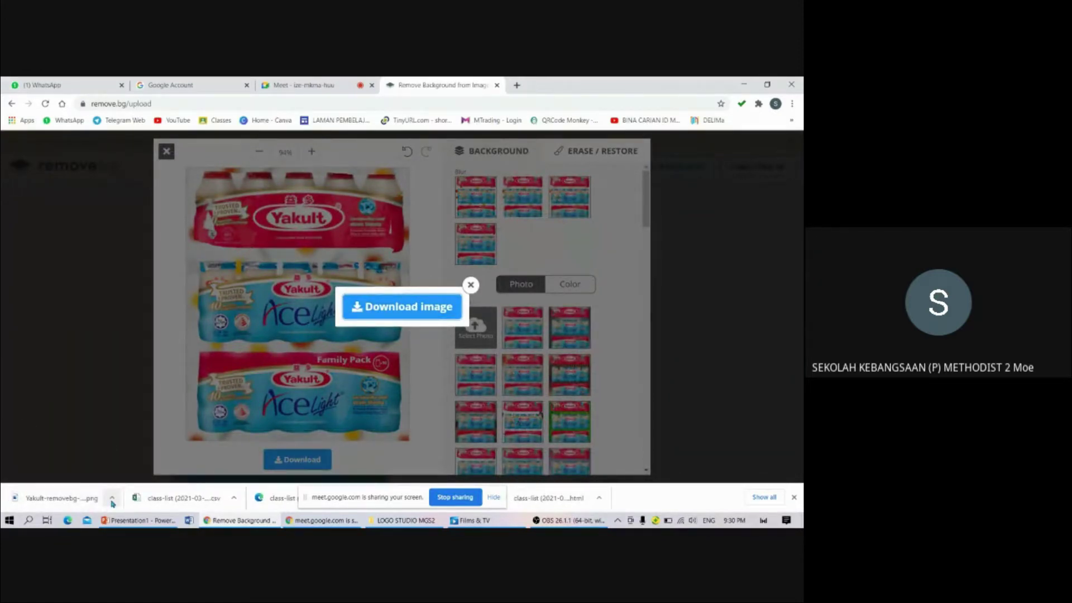
# View the downloaded Yakult-removebg-preview picture from the Downloads folder, and close the Yakult editor on remove.bg
pyautogui.click(113, 499)
pyautogui.click(157, 463)
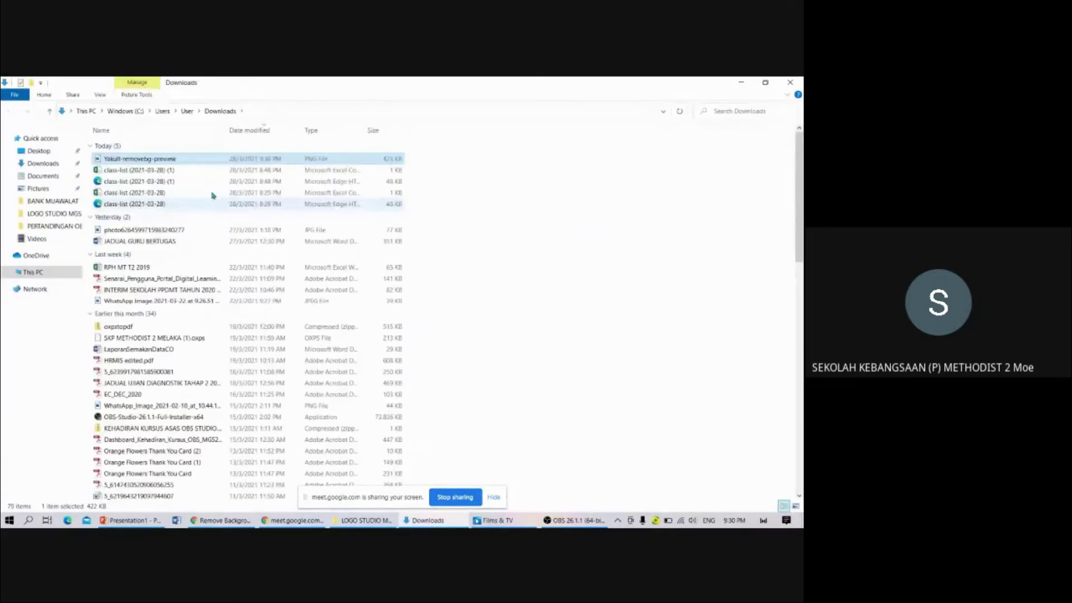
pyautogui.doubleClick(144, 160)
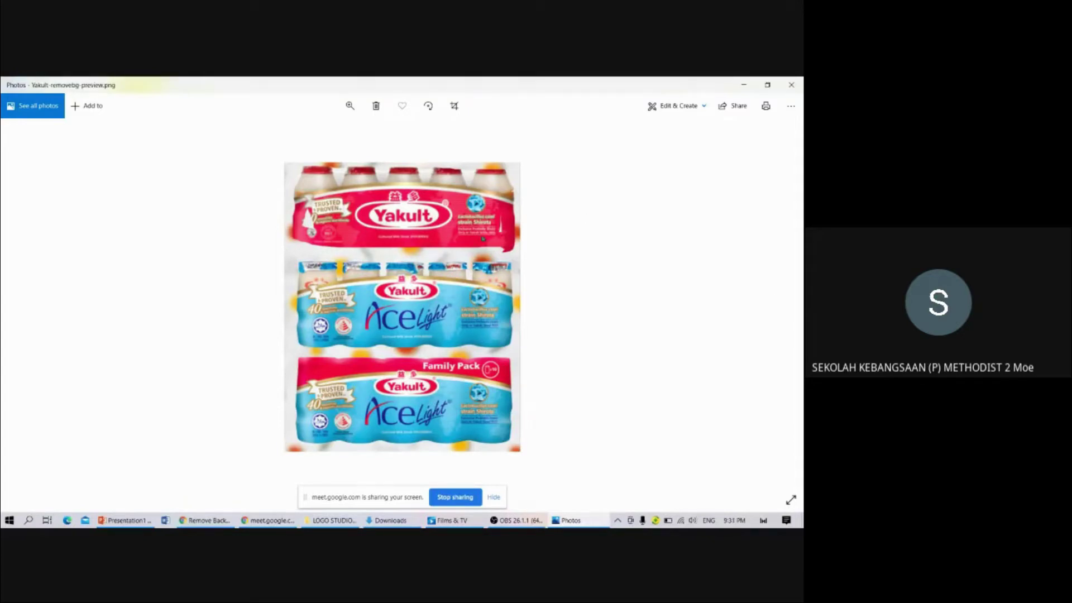
pyautogui.click(789, 84)
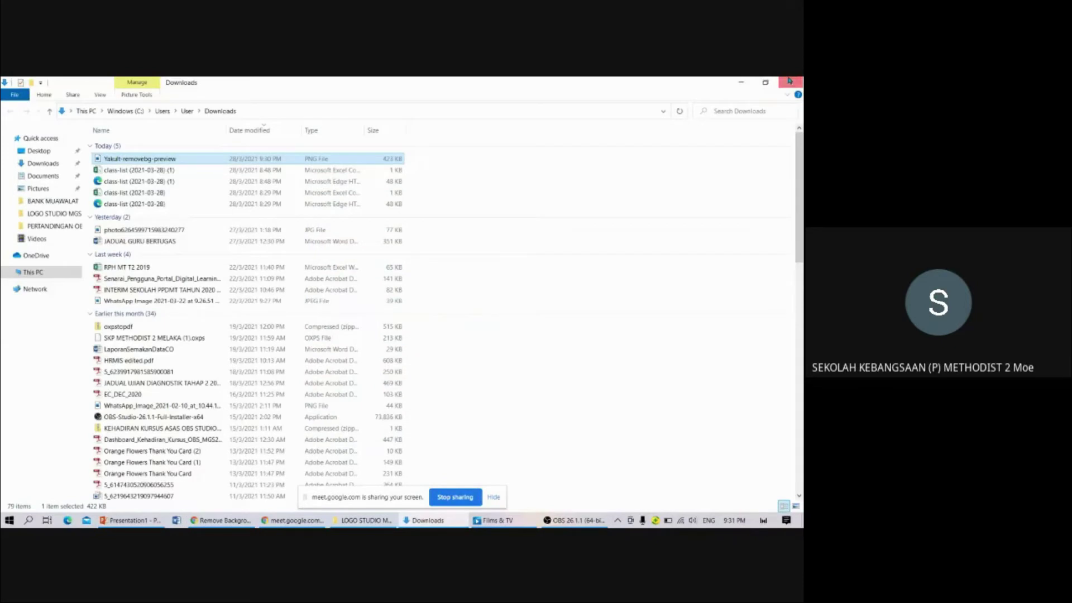
pyautogui.click(788, 81)
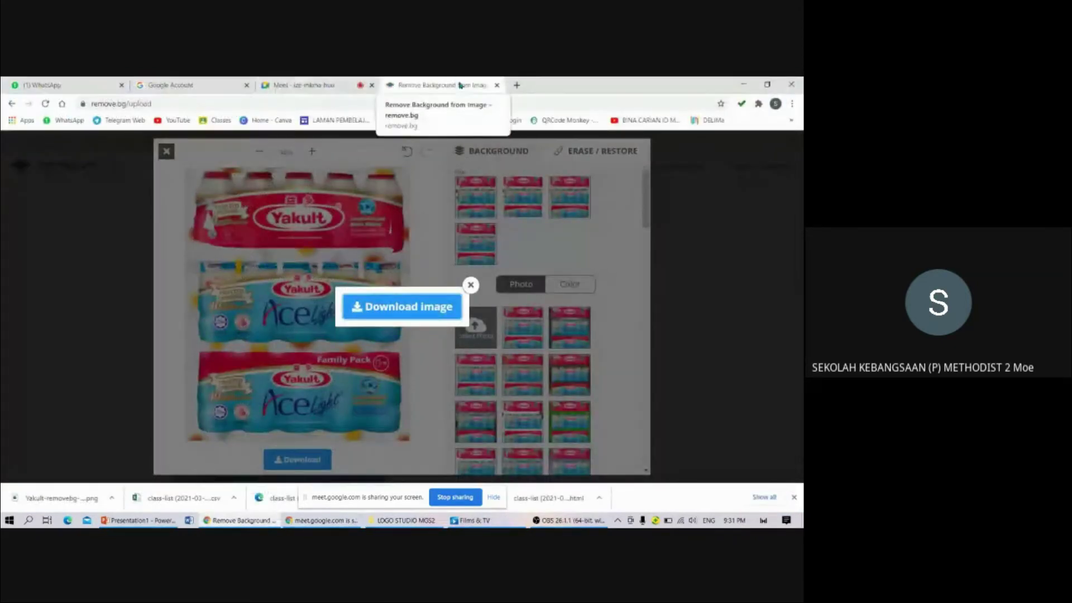
pyautogui.click(471, 284)
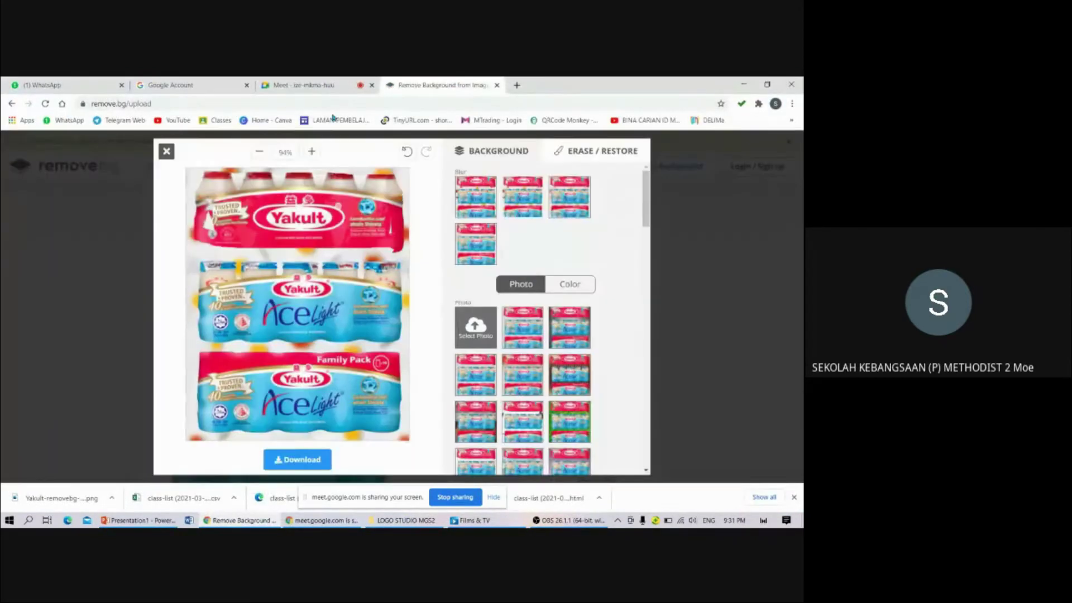
pyautogui.click(166, 152)
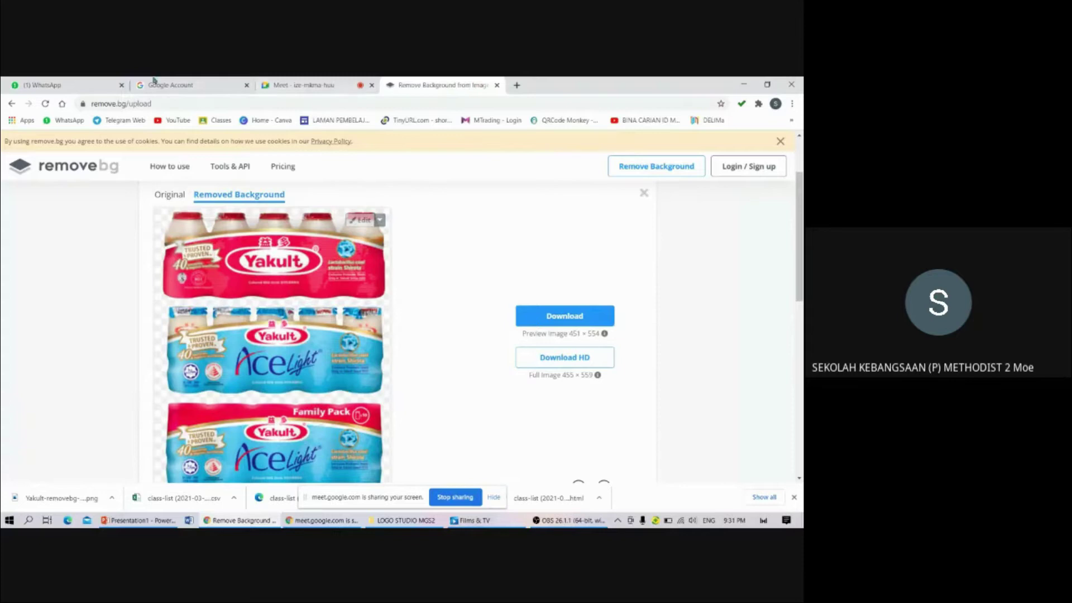
# Check the participants in the Google Meet call and return to the remove.bg page
pyautogui.click(300, 86)
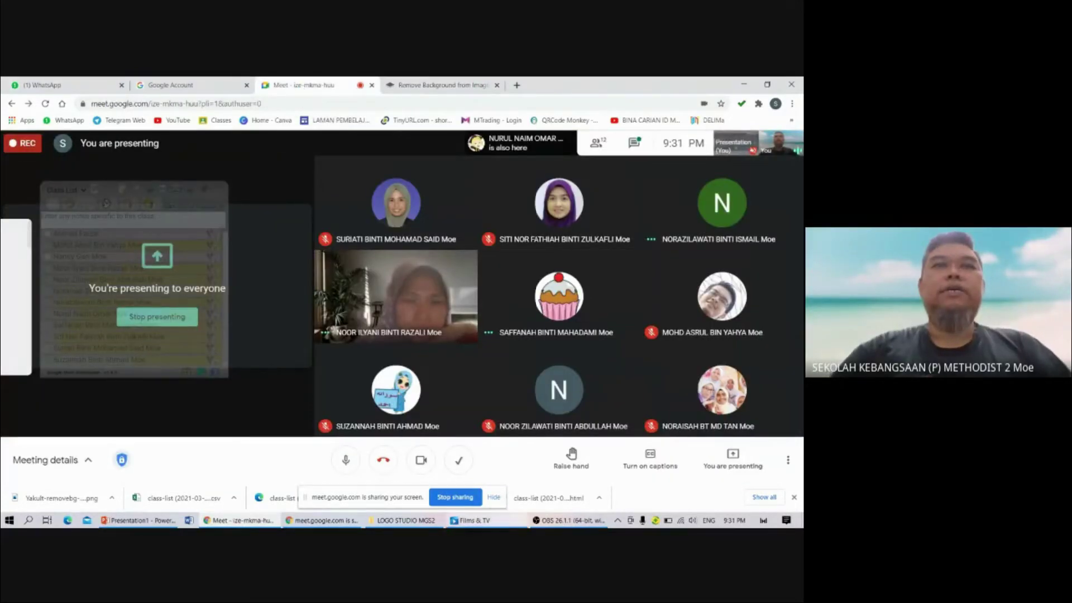
pyautogui.hotkey('alt', 'Tab')
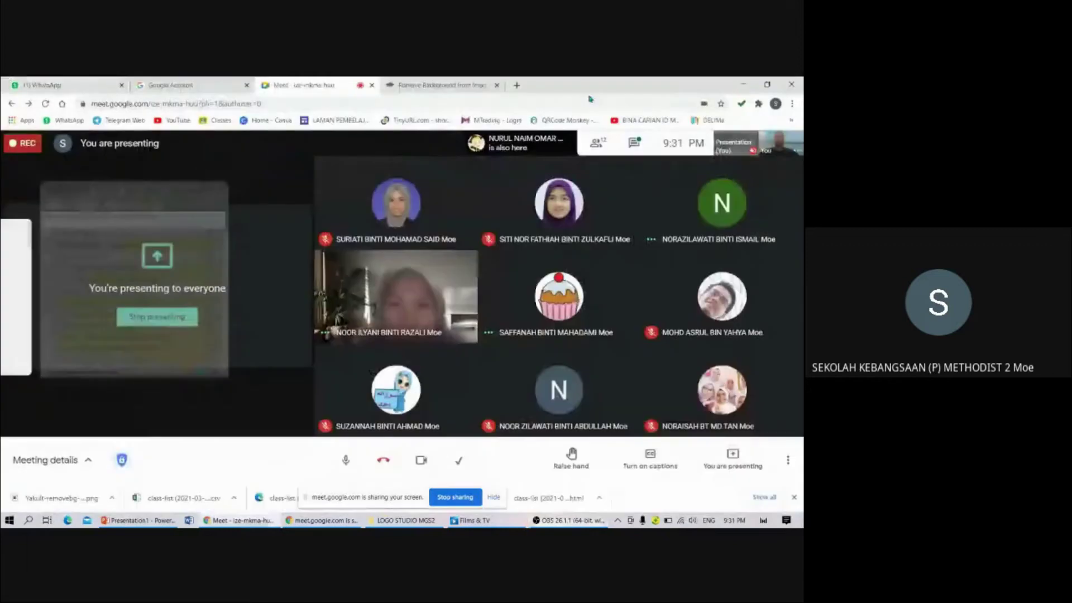
pyautogui.click(742, 82)
pyautogui.click(458, 85)
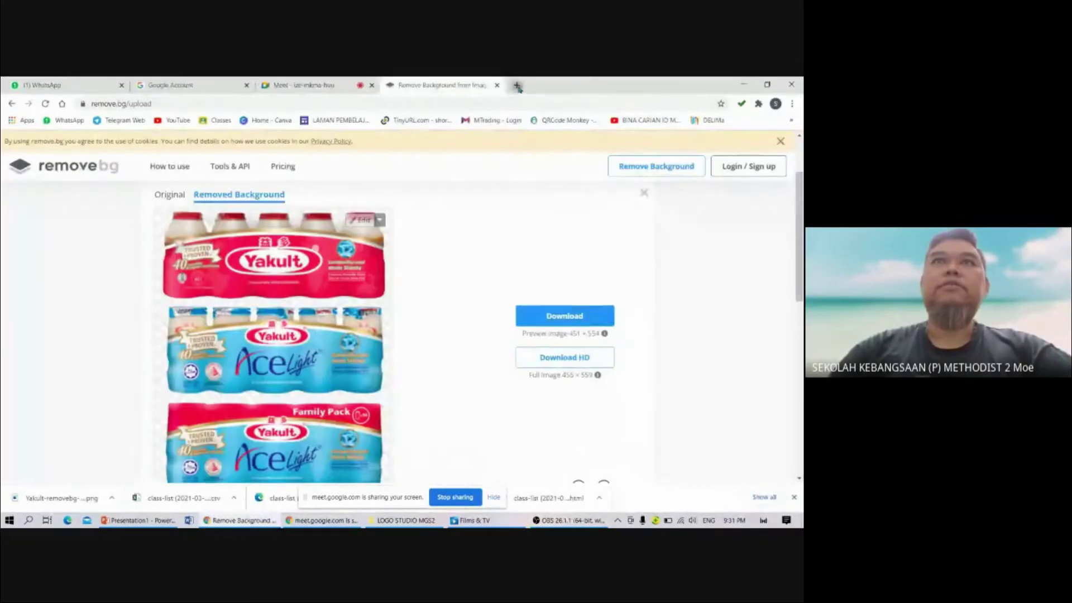
# Search Google for "obs.ninja" in a new browser tab and open the OBS.Ninja website
pyautogui.click(517, 84)
pyautogui.write('google.com')
pyautogui.press('Return')
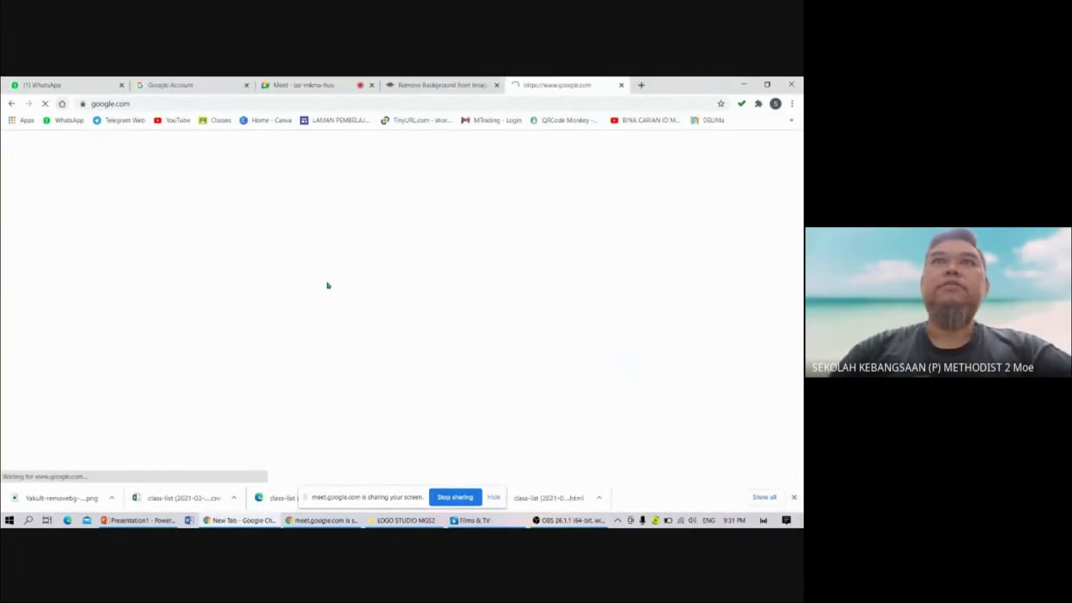
pyautogui.click(296, 247)
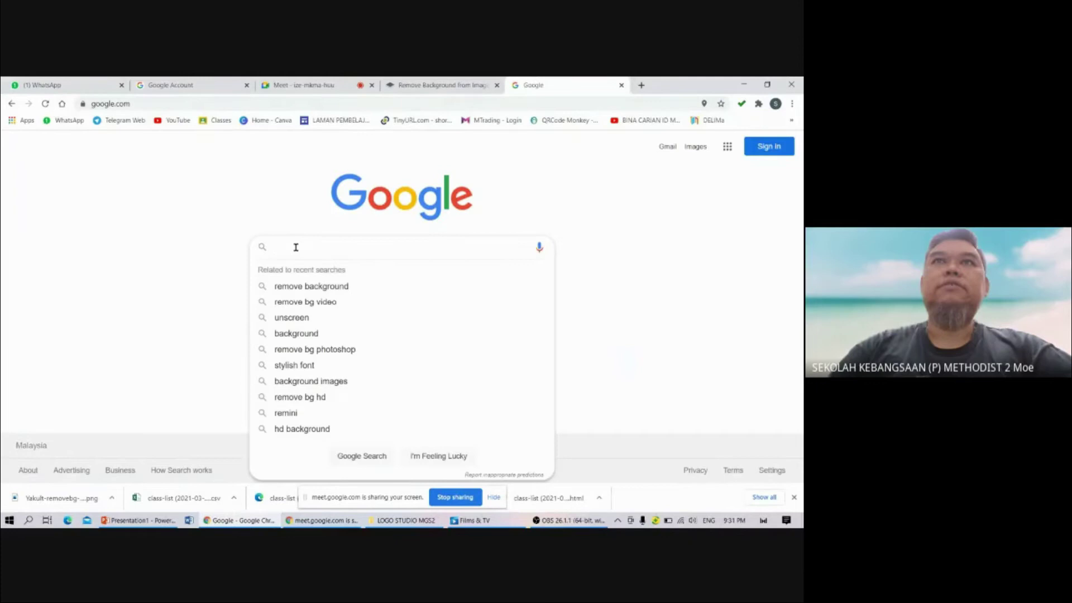
pyautogui.write('obs')
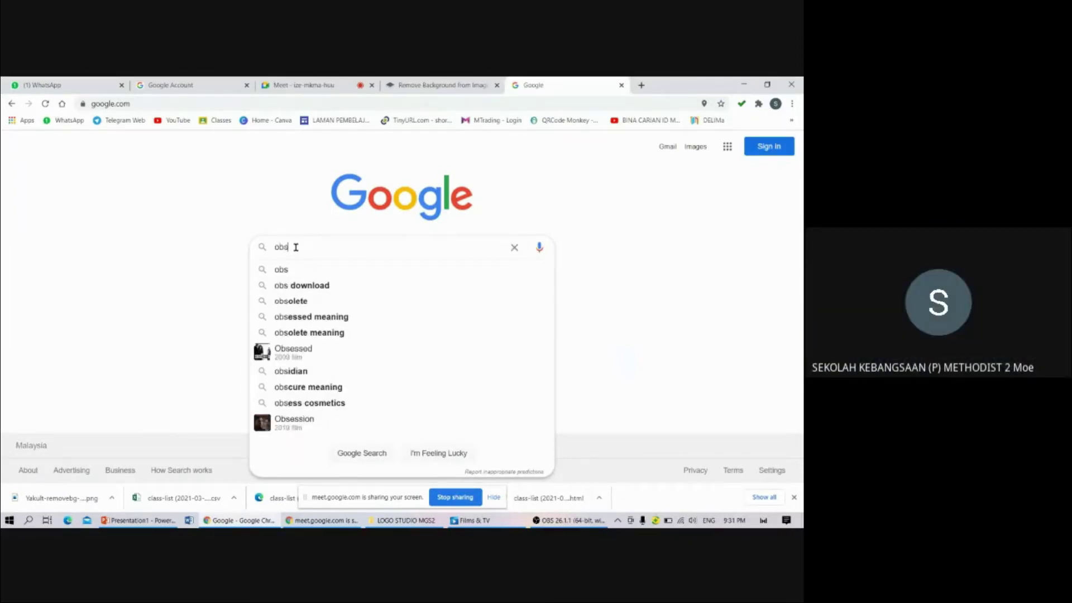
pyautogui.write('.ninja')
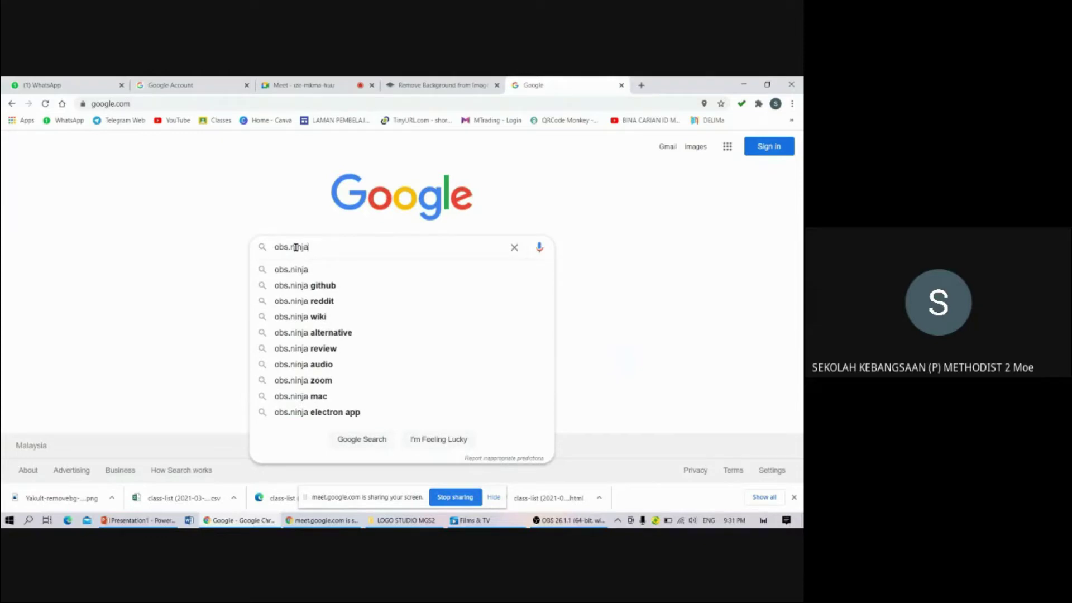
pyautogui.click(327, 271)
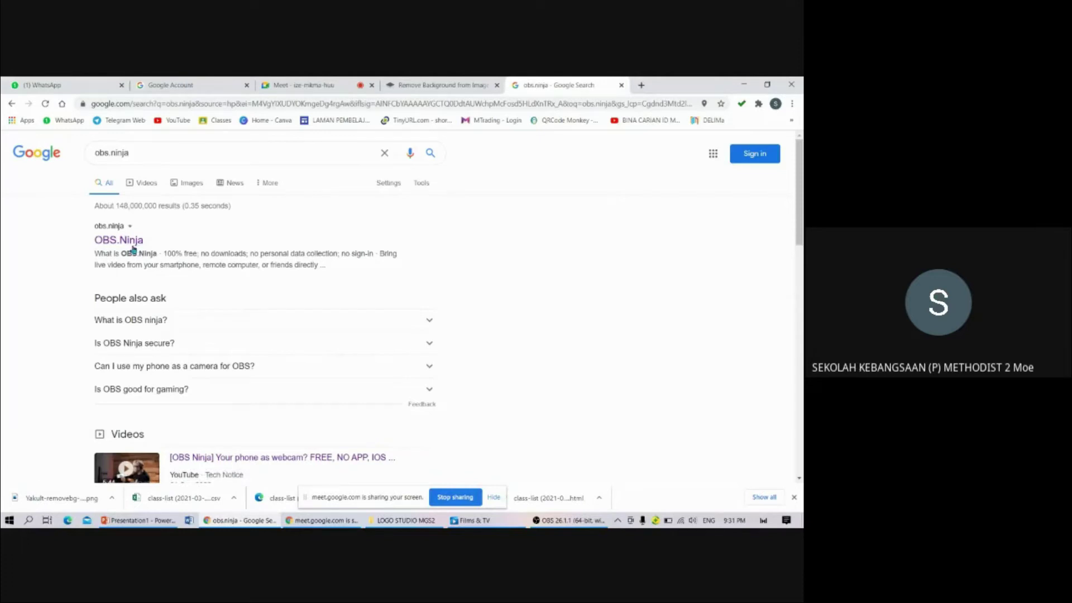
pyautogui.click(116, 243)
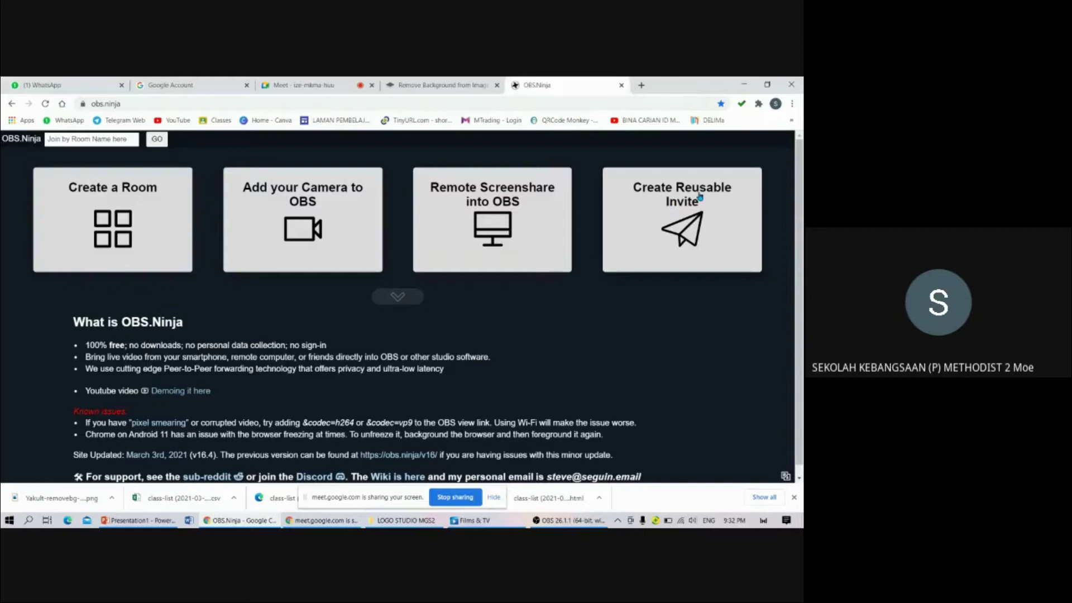
# Create an unnamed reusable invite in OBS.Ninja with default options and copy its OBS browser source link
pyautogui.click(701, 234)
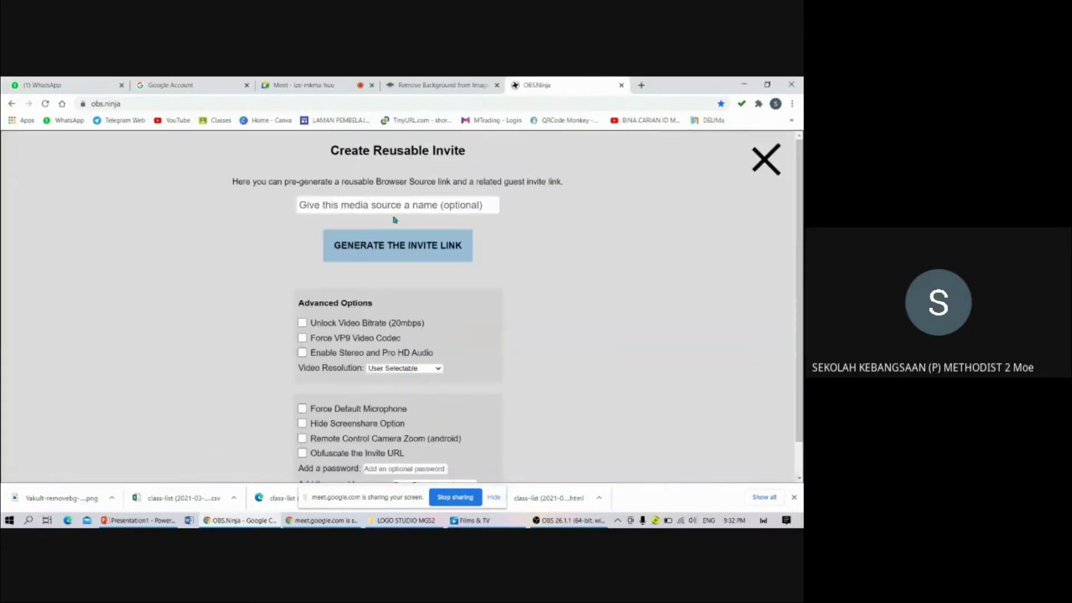
pyautogui.click(431, 250)
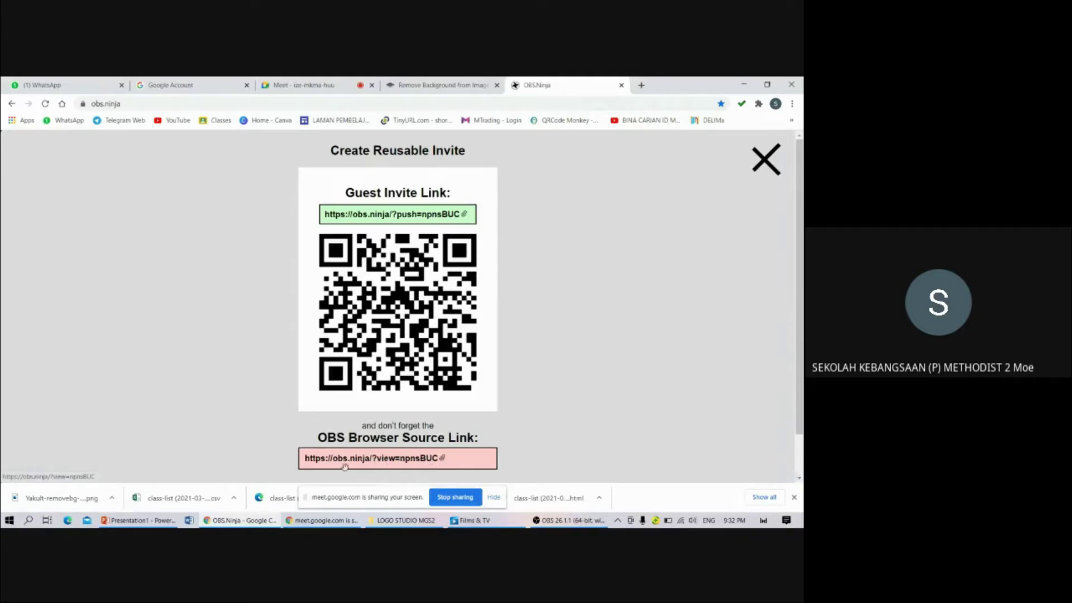
pyautogui.click(456, 462)
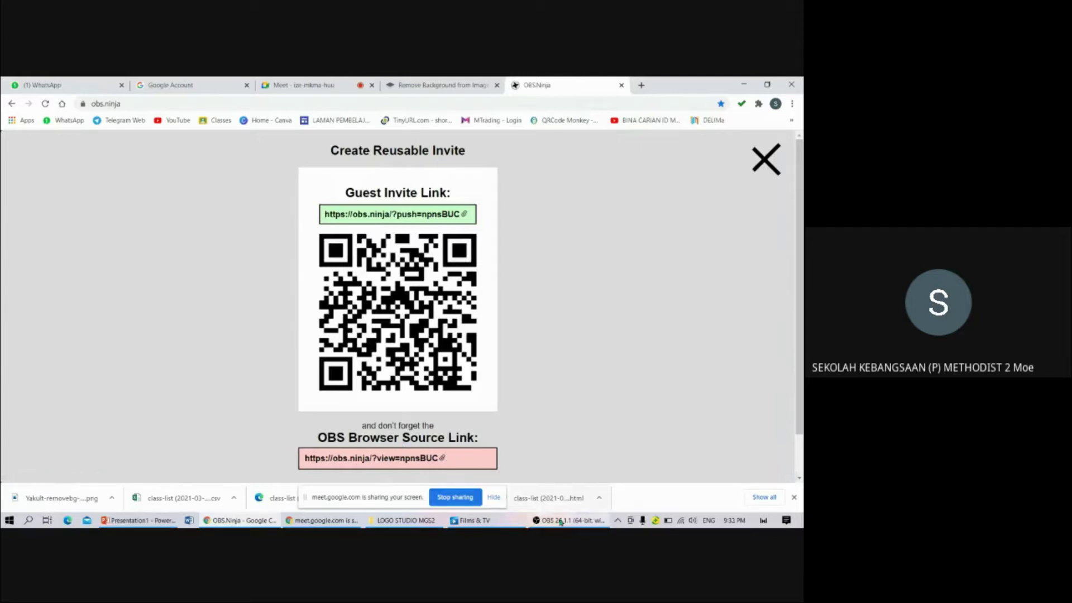
# Switch to OBS and select the PDPC PowerPoint scene
pyautogui.click(745, 85)
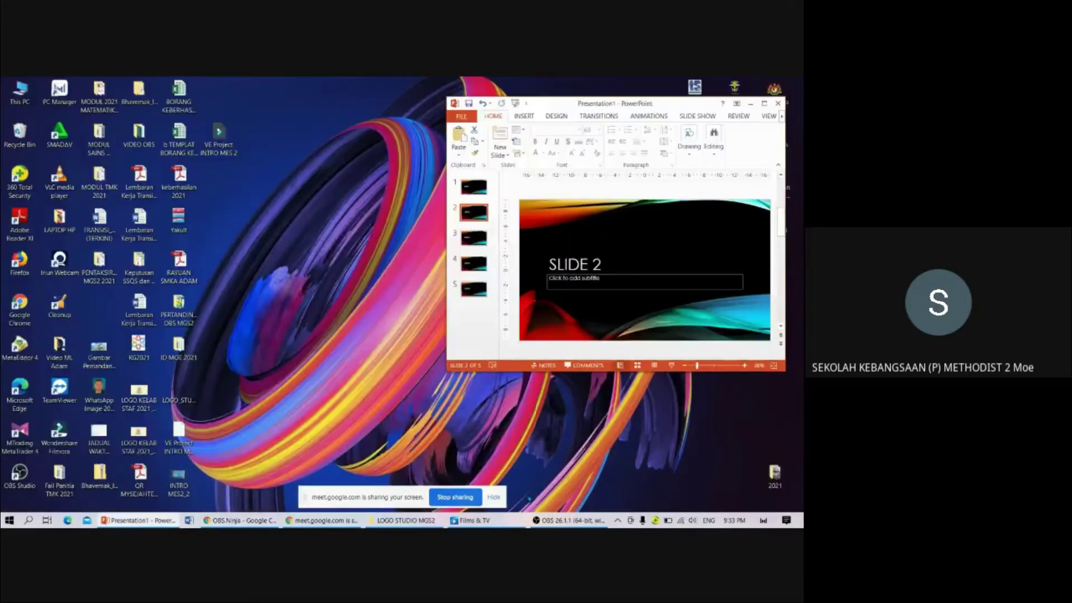
pyautogui.click(569, 521)
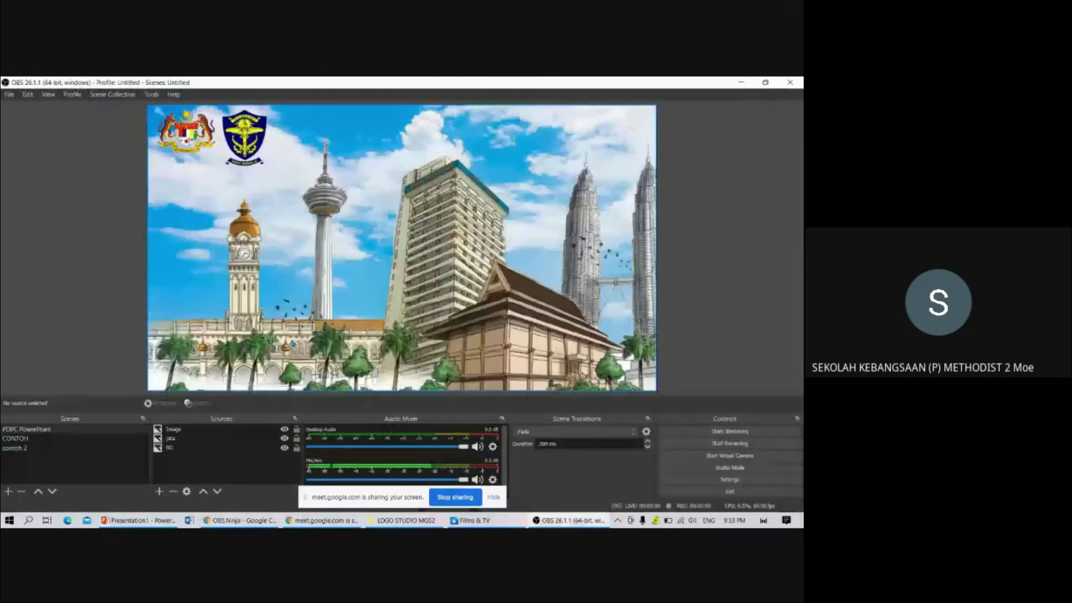
pyautogui.click(33, 429)
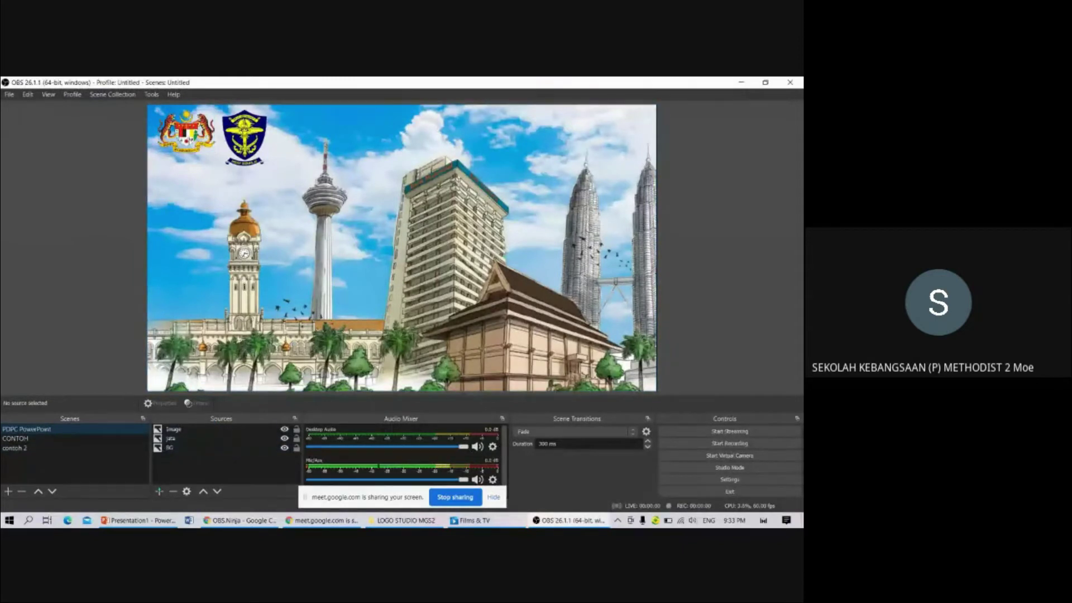
pyautogui.click(158, 492)
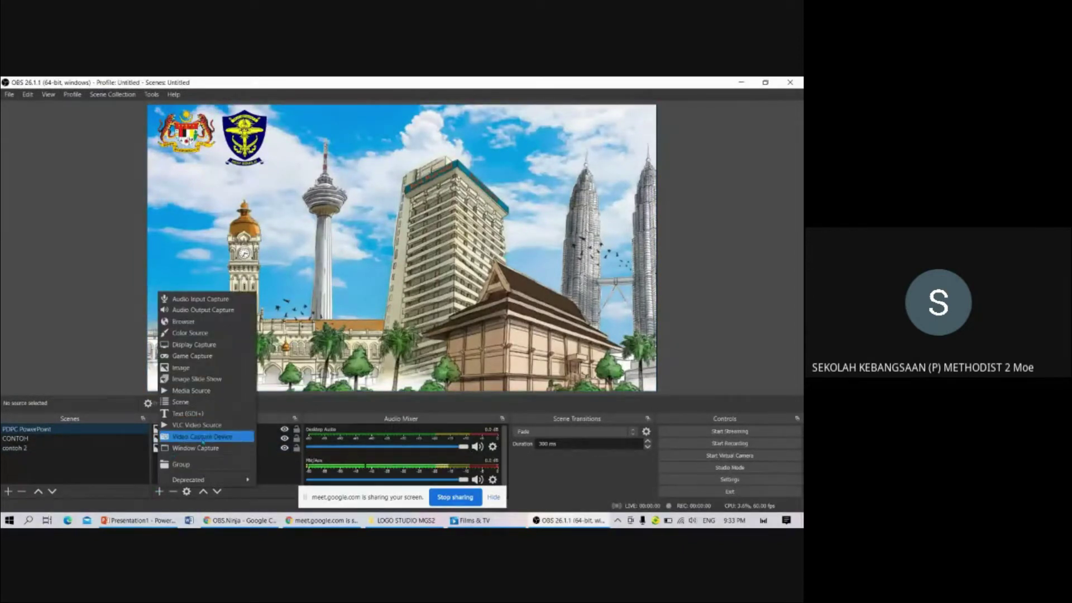
pyautogui.click(226, 437)
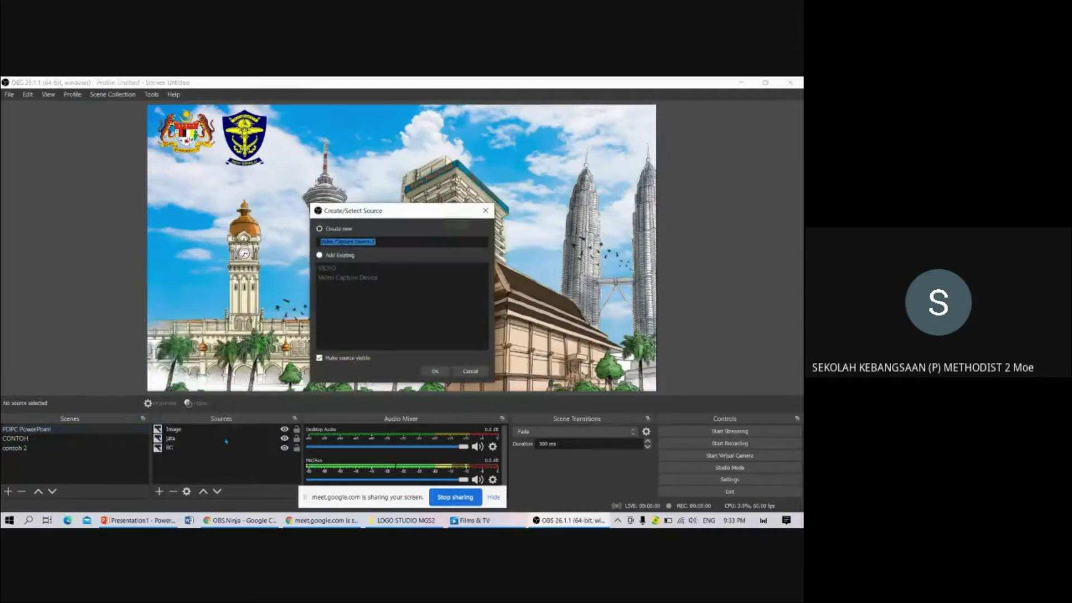
pyautogui.click(333, 240)
pyautogui.click(435, 372)
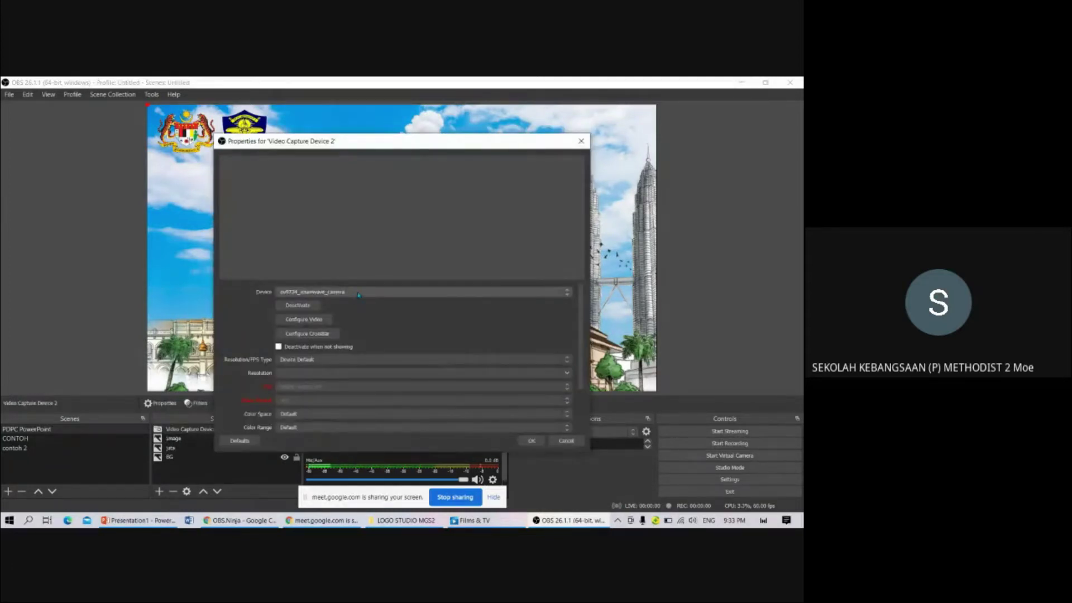
pyautogui.click(576, 442)
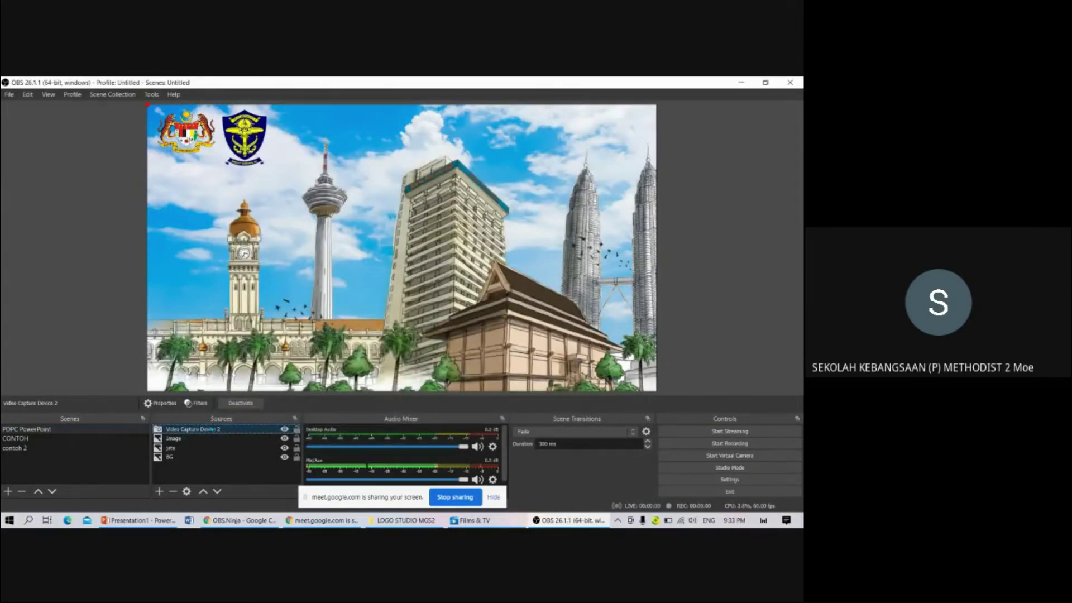
pyautogui.press('Delete')
pyautogui.click(467, 314)
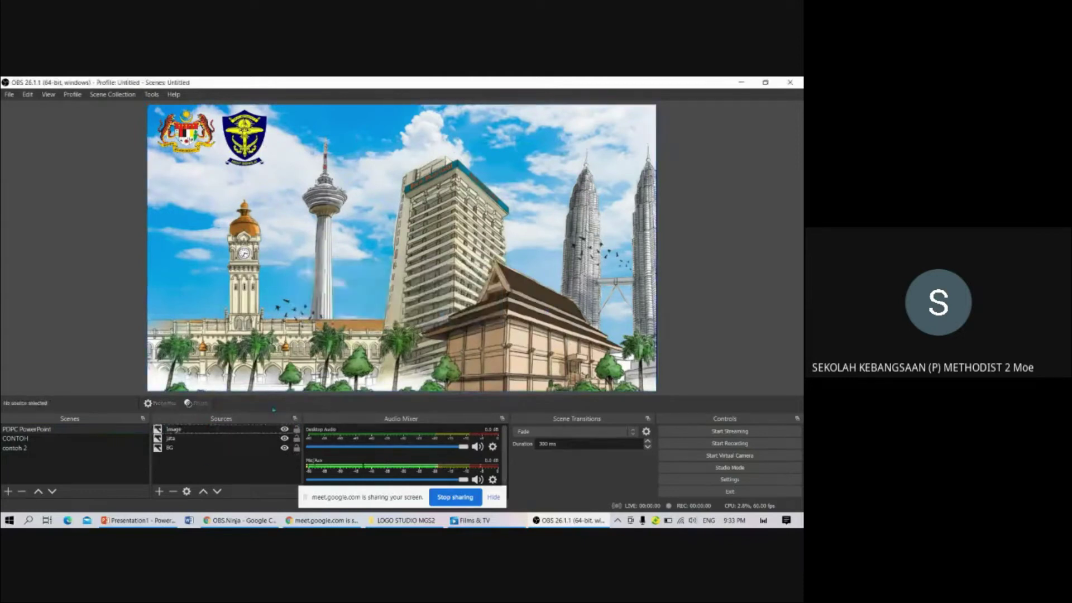
# Add a new Browser source named "obs.ninja" to the PDPC PowerPoint scene
pyautogui.click(159, 492)
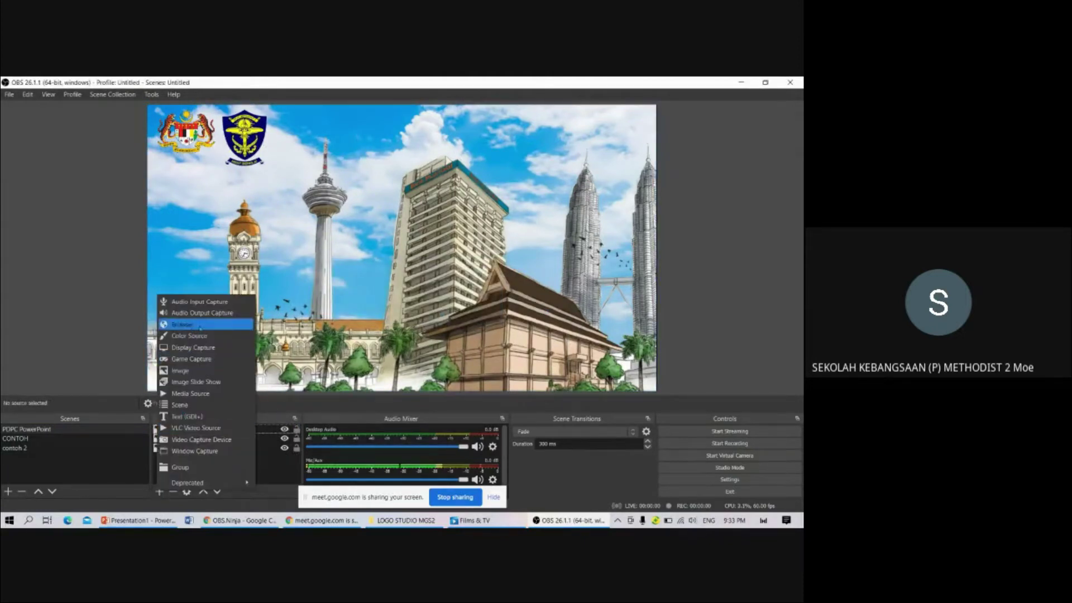
pyautogui.click(203, 327)
pyautogui.click(320, 229)
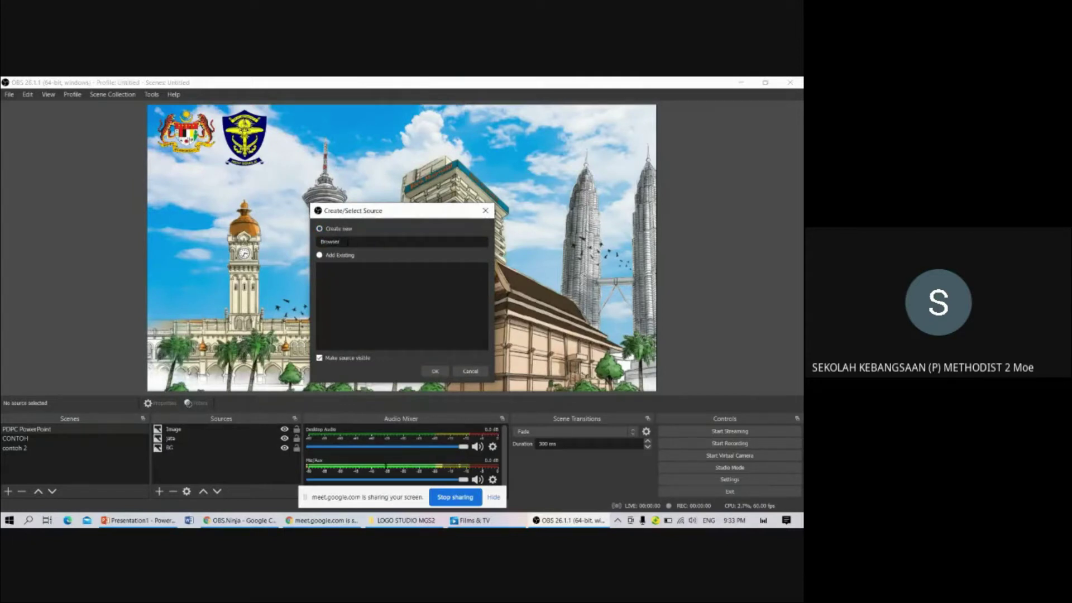
pyautogui.press('BackSpace')
pyautogui.press('BackSpace')
pyautogui.press('BackSpace')
pyautogui.press('BackSpace')
pyautogui.press('BackSpace')
pyautogui.press('BackSpace')
pyautogui.press('BackSpace')
pyautogui.write('cbs.ninja')
pyautogui.click(435, 371)
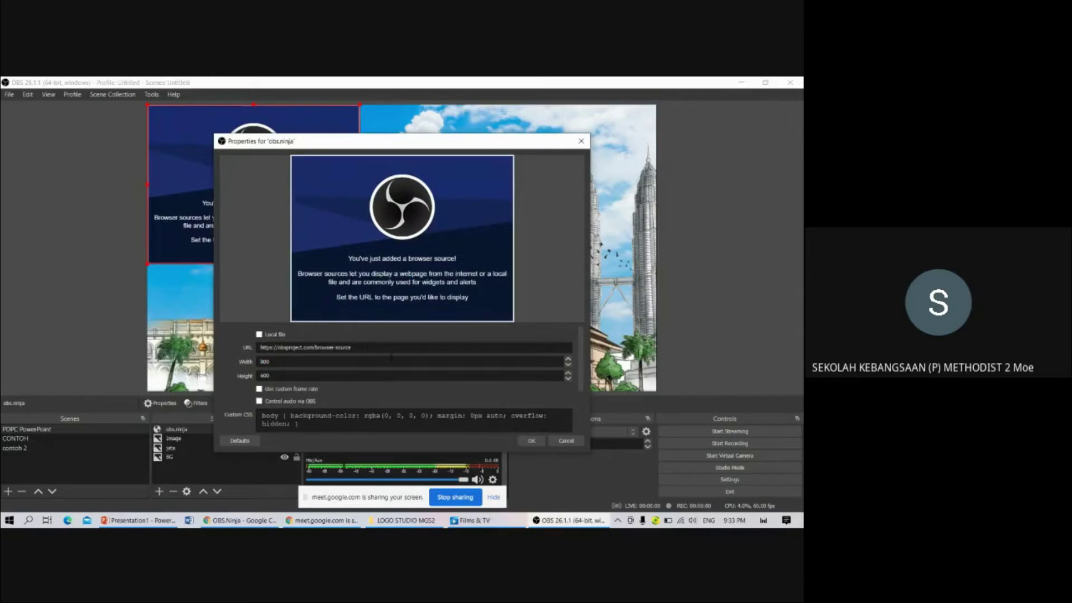
# Replace the obs.ninja source's URL with the OBS browser source link from the OBS.Ninja invite page and apply it
pyautogui.moveTo(358, 347); pyautogui.dragTo(260, 348)
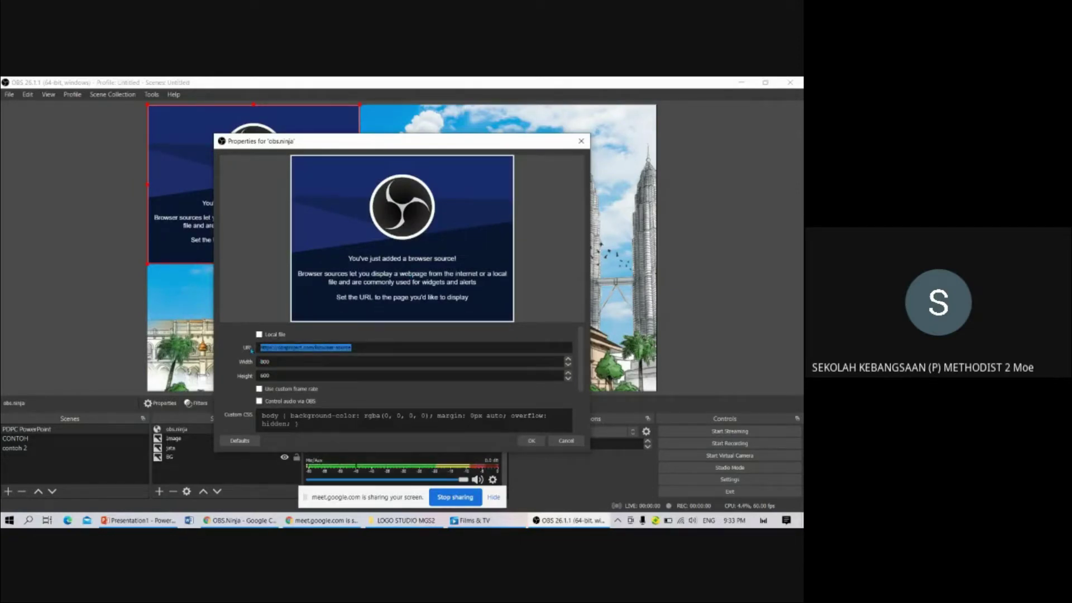
pyautogui.press('BackSpace')
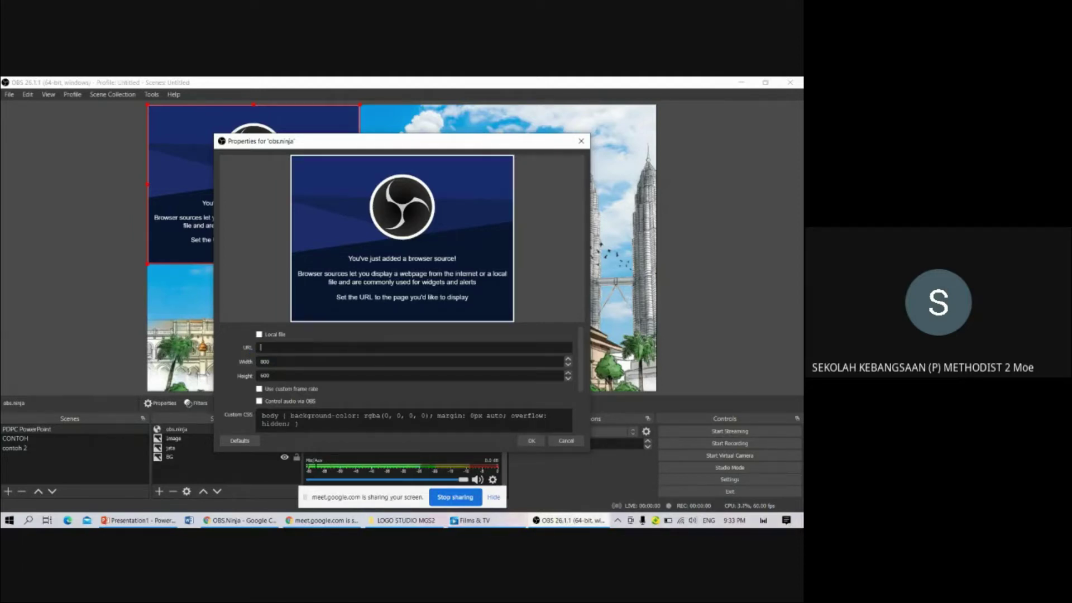
pyautogui.click(240, 521)
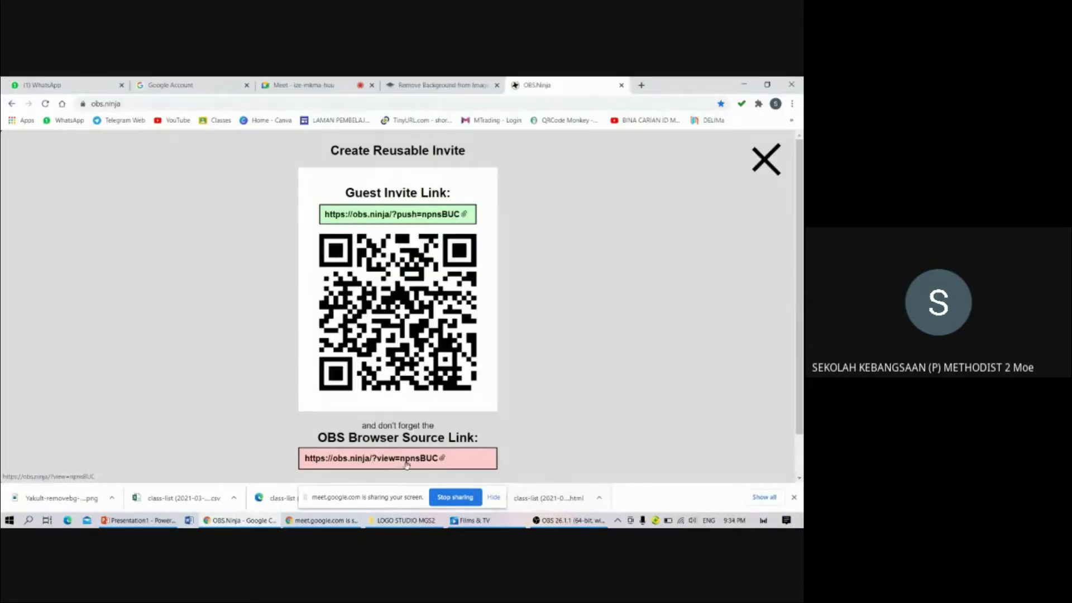
pyautogui.click(548, 518)
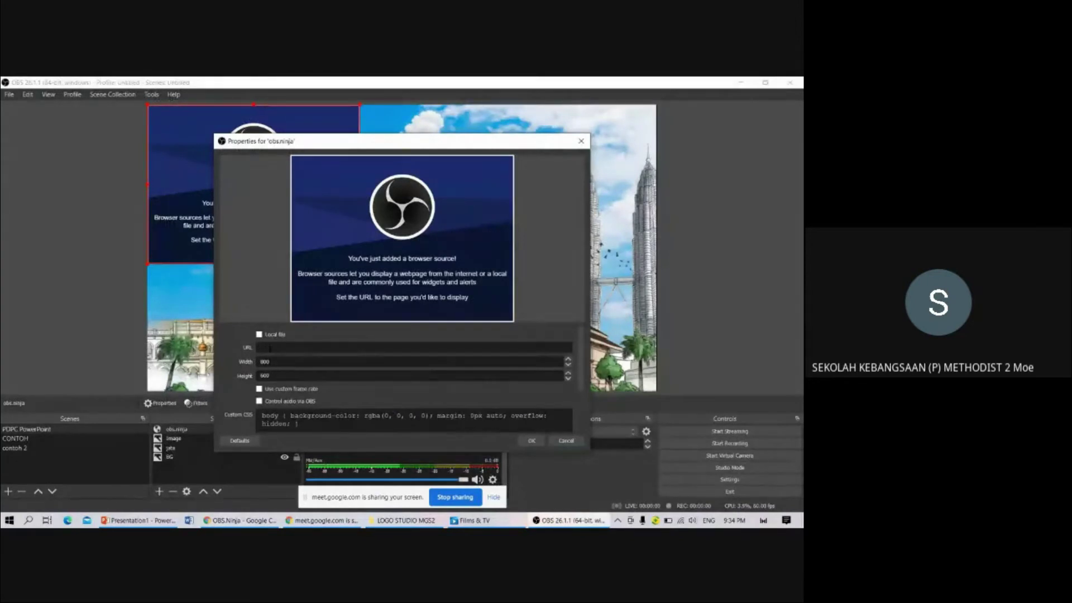
pyautogui.hotkey('ctrl', 'v')
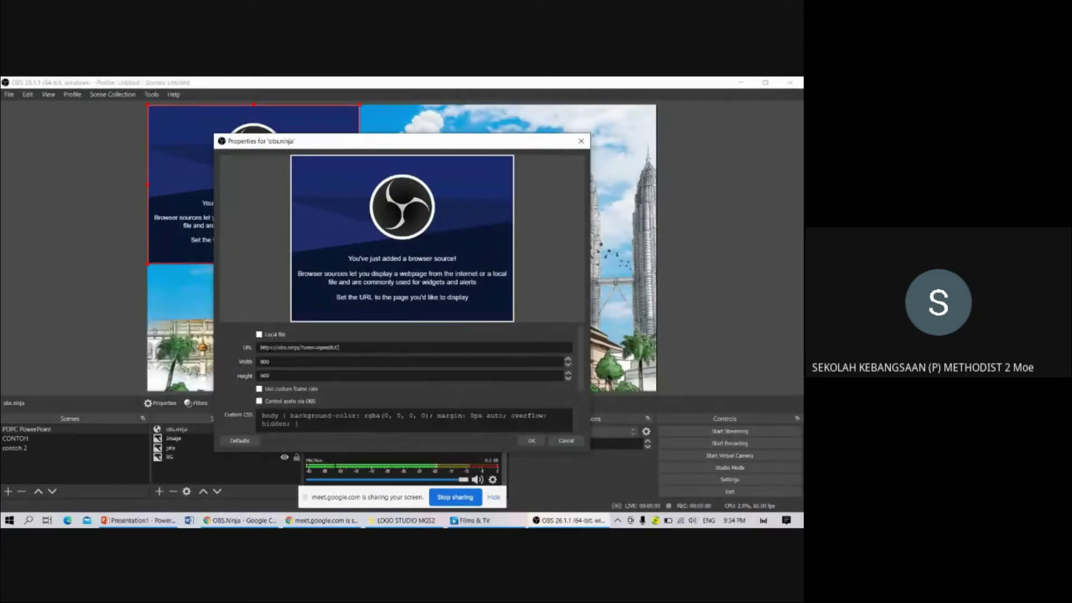
pyautogui.scroll(-1, 441, 375)
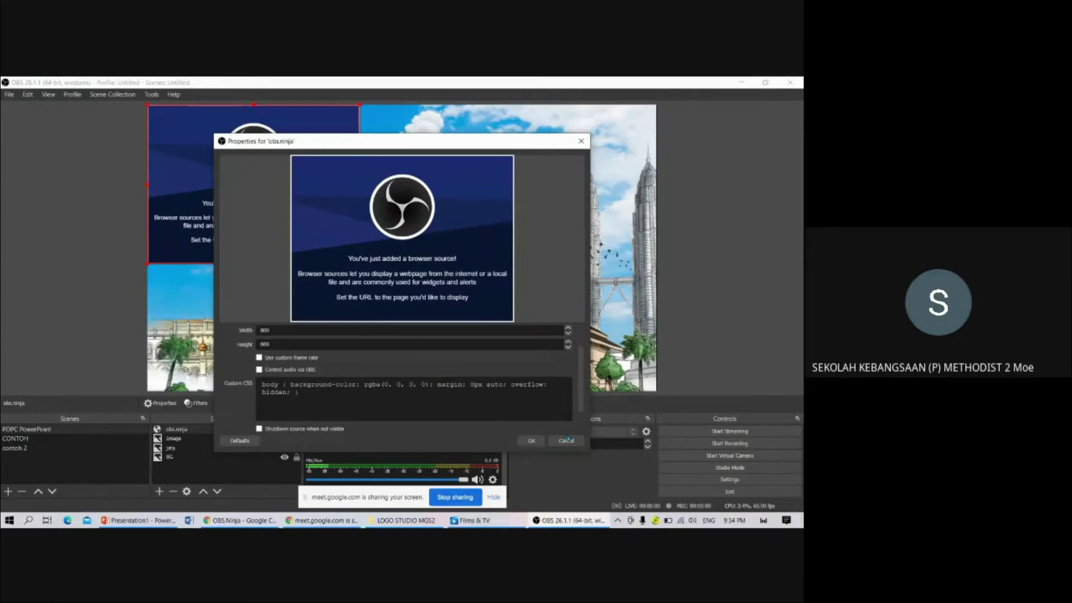
pyautogui.click(531, 442)
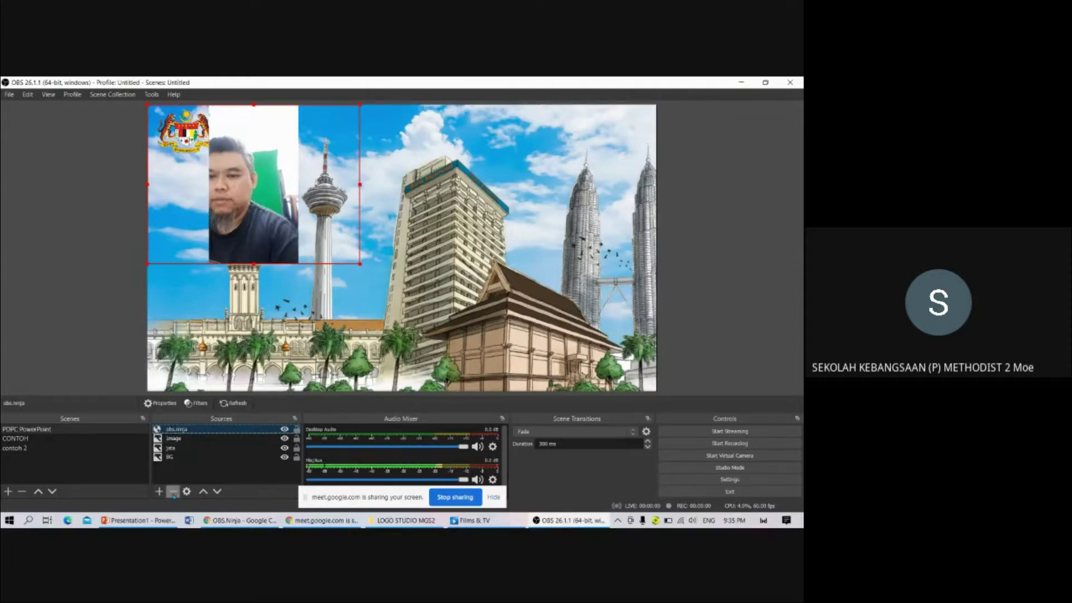
# Remove the obs.ninja browser source from the PDPC PowerPoint scene
pyautogui.click(174, 492)
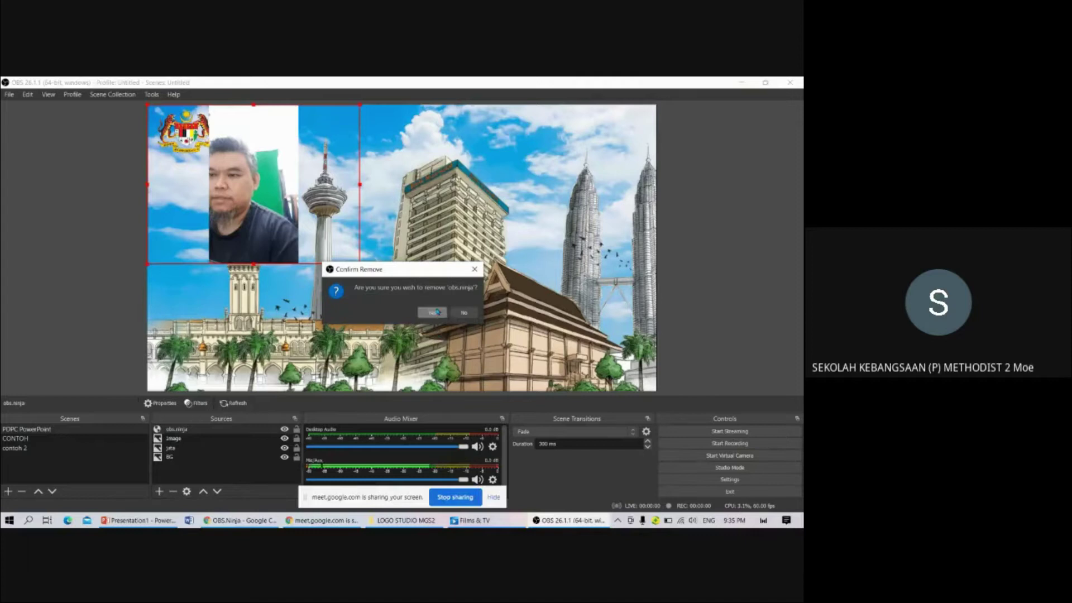
pyautogui.click(433, 312)
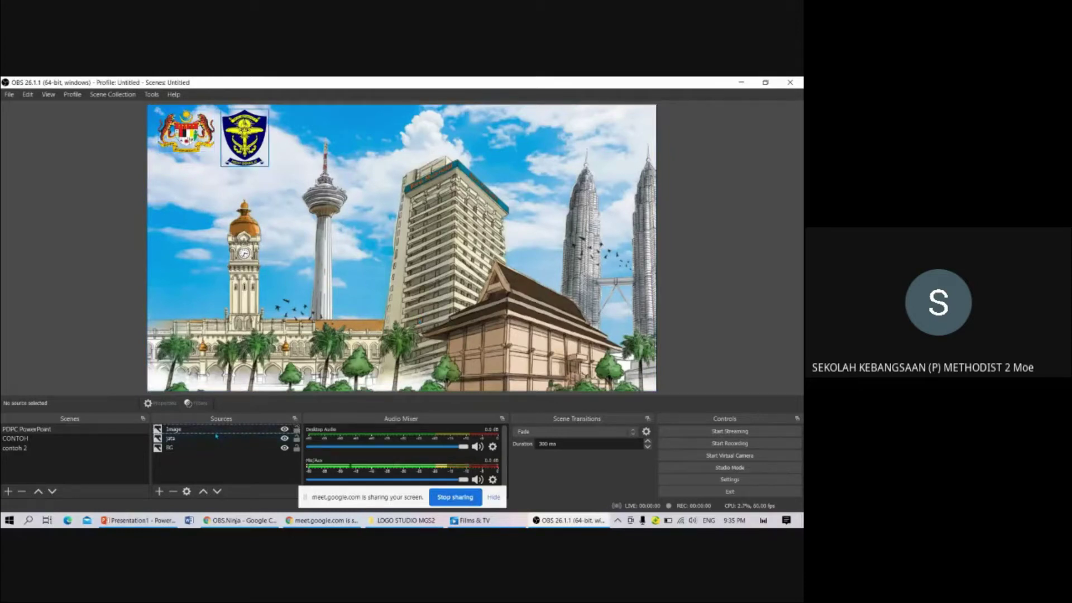
# Try a new Video Capture Device source with the ov9734_azurewave_camera device, and remove it from the scene
pyautogui.click(160, 491)
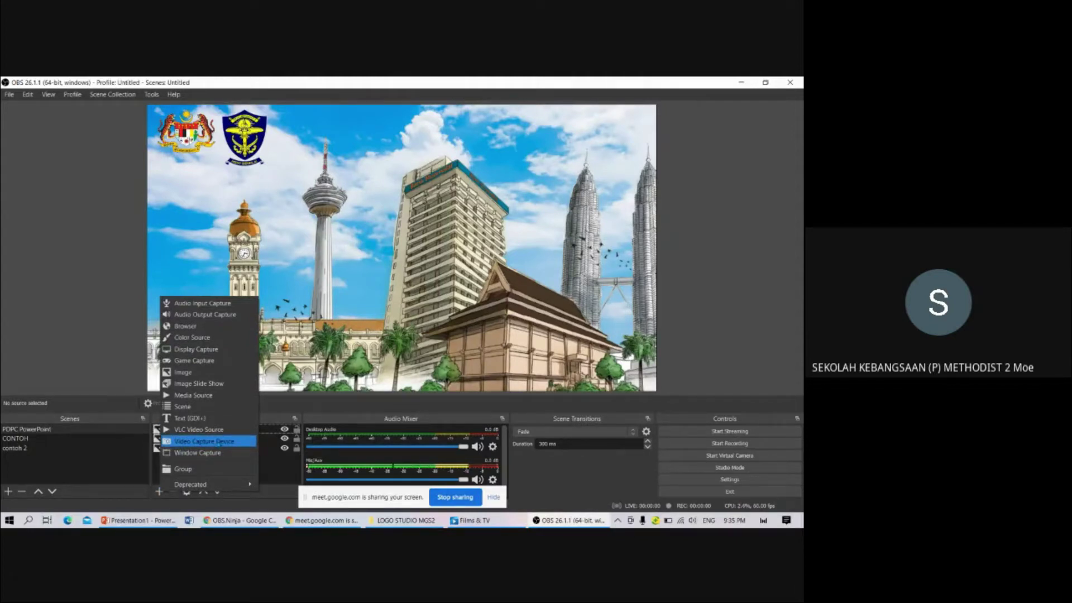
pyautogui.click(212, 442)
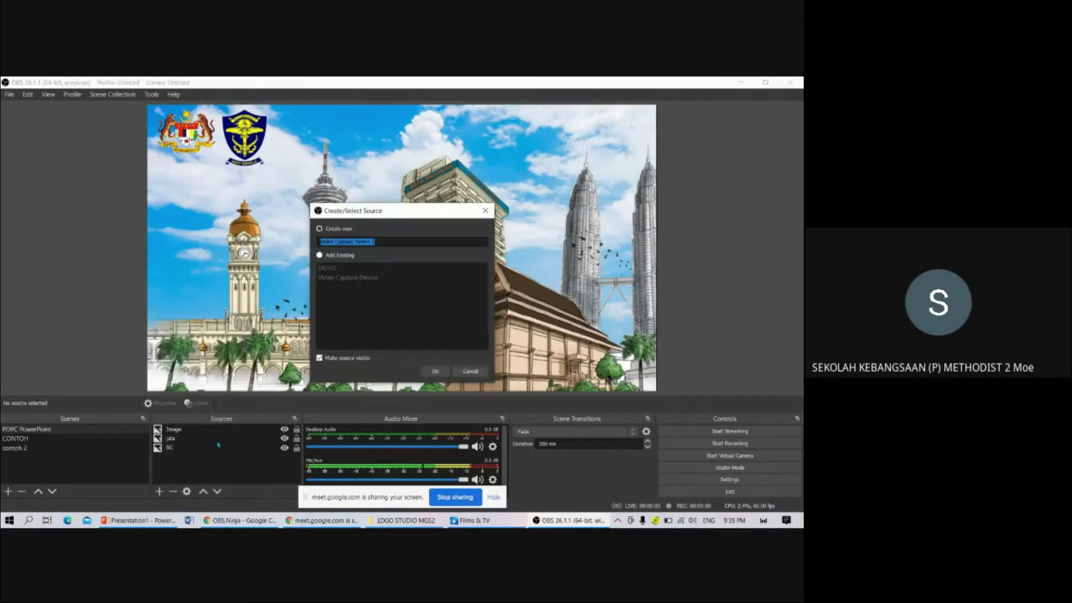
pyautogui.click(320, 229)
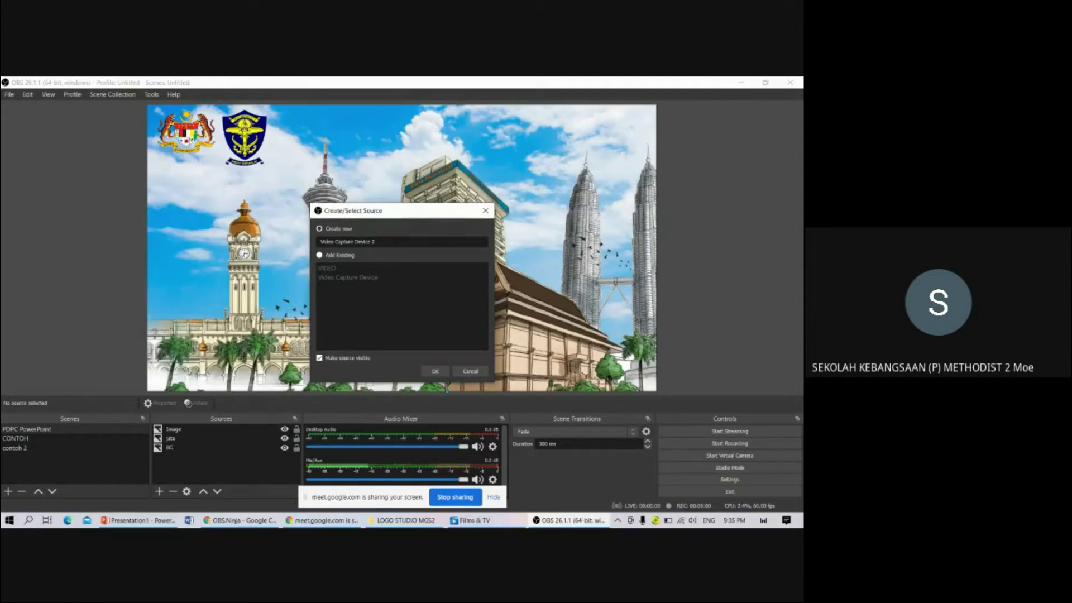
pyautogui.click(436, 371)
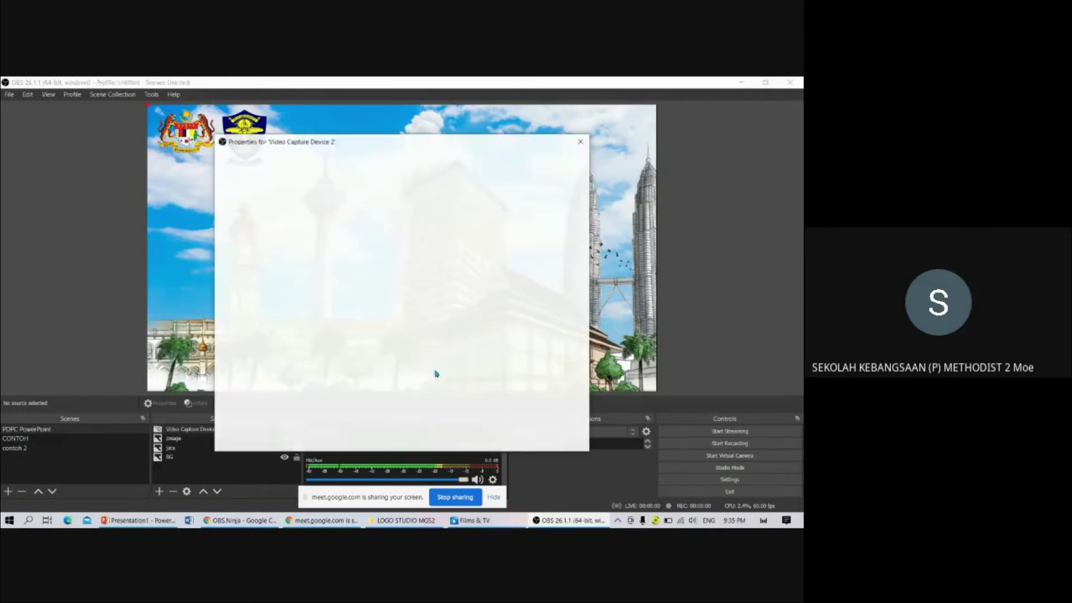
pyautogui.click(373, 293)
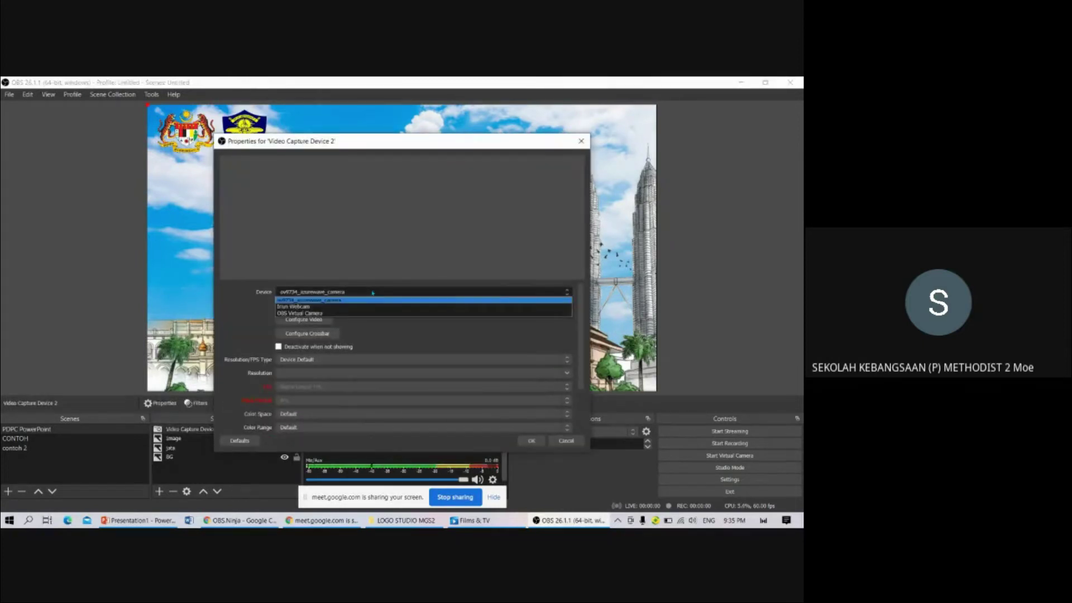
pyautogui.click(367, 302)
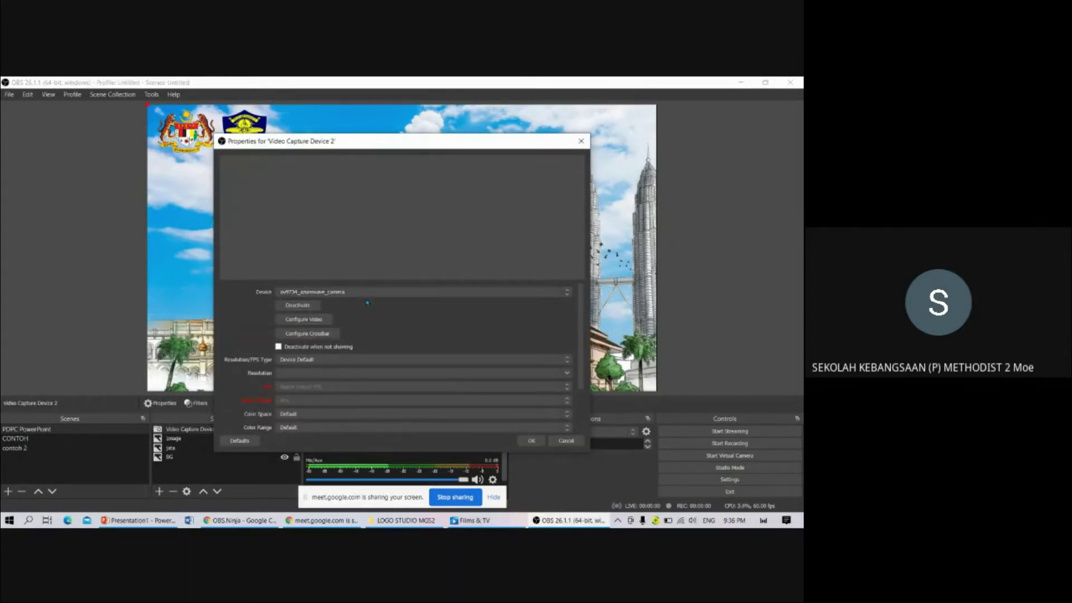
pyautogui.click(532, 442)
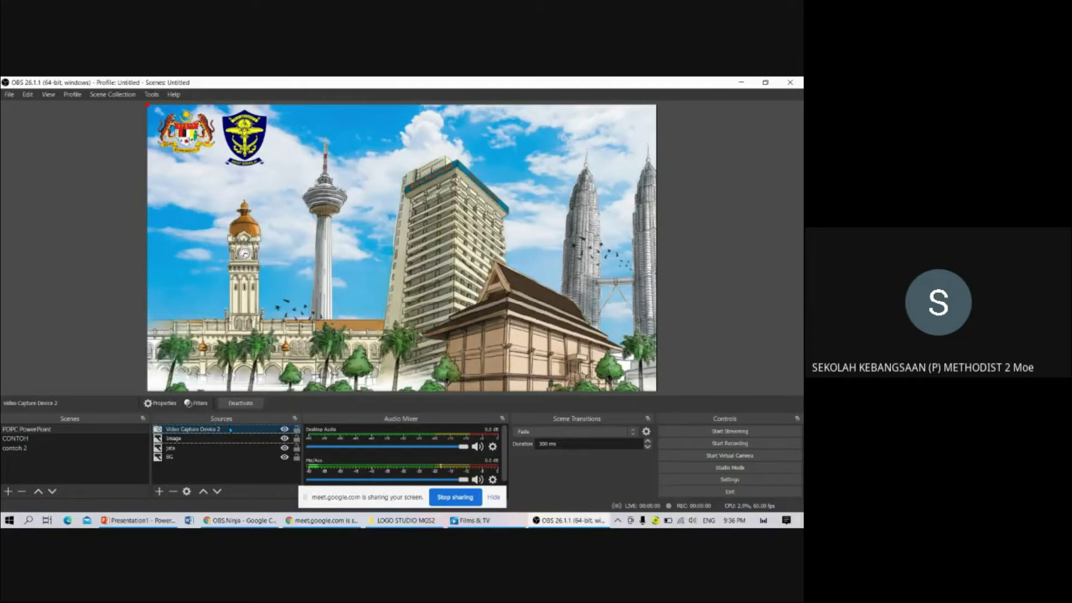
pyautogui.press('Delete')
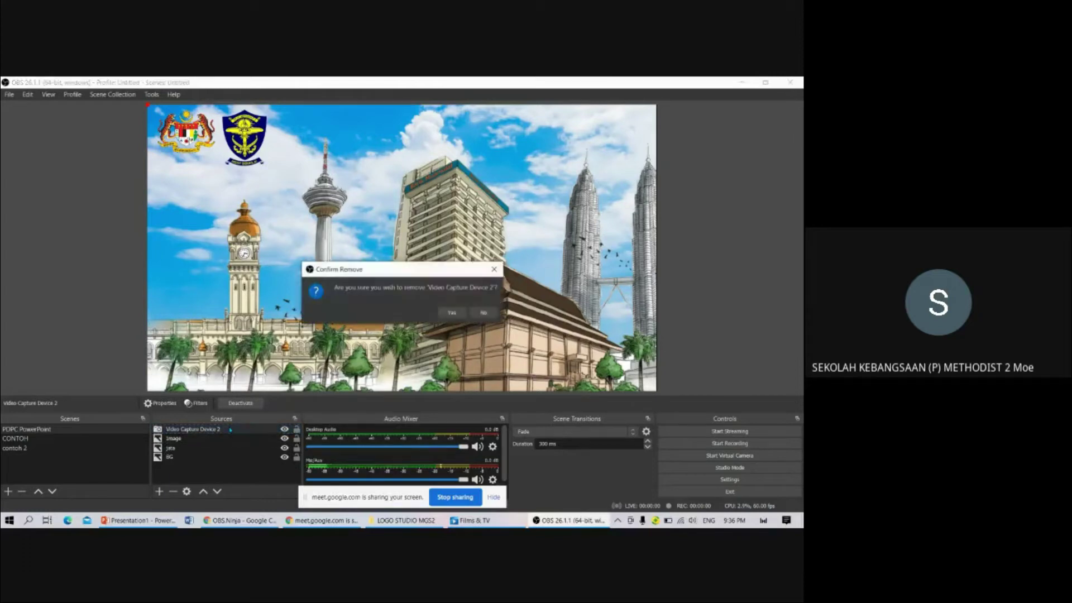
pyautogui.click(451, 313)
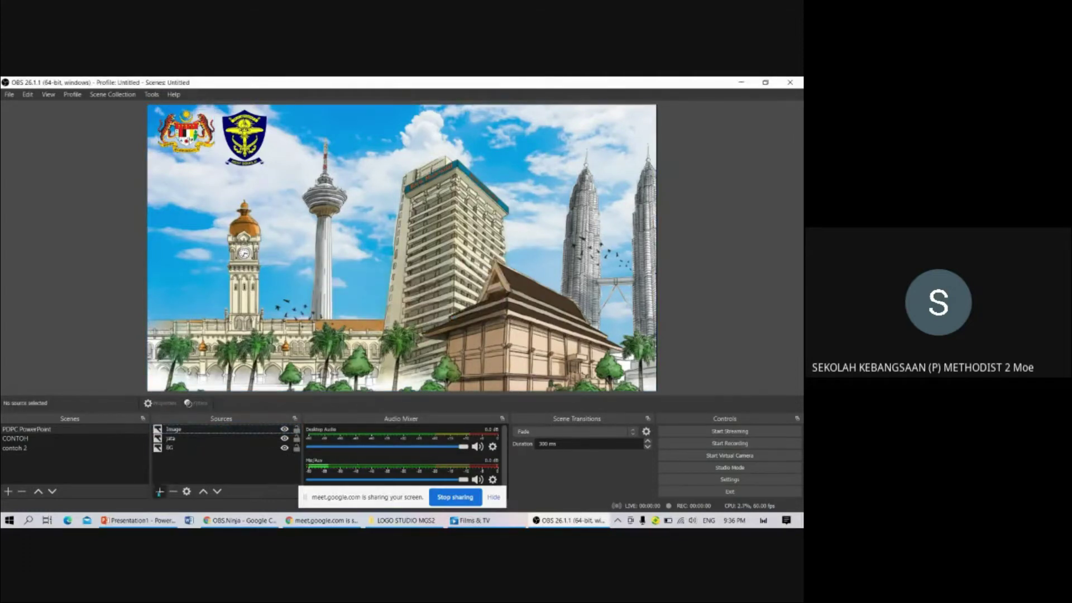
# Try Irun Webcam and the azurewave camera as devices of another new Video Capture Device source, and remove that source
pyautogui.click(159, 491)
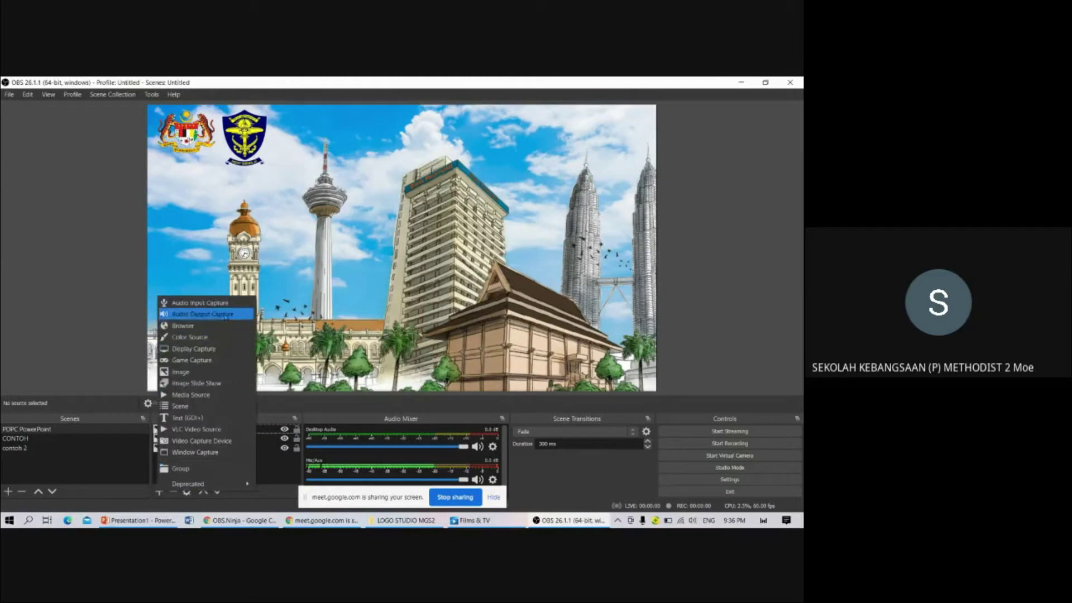
pyautogui.click(216, 441)
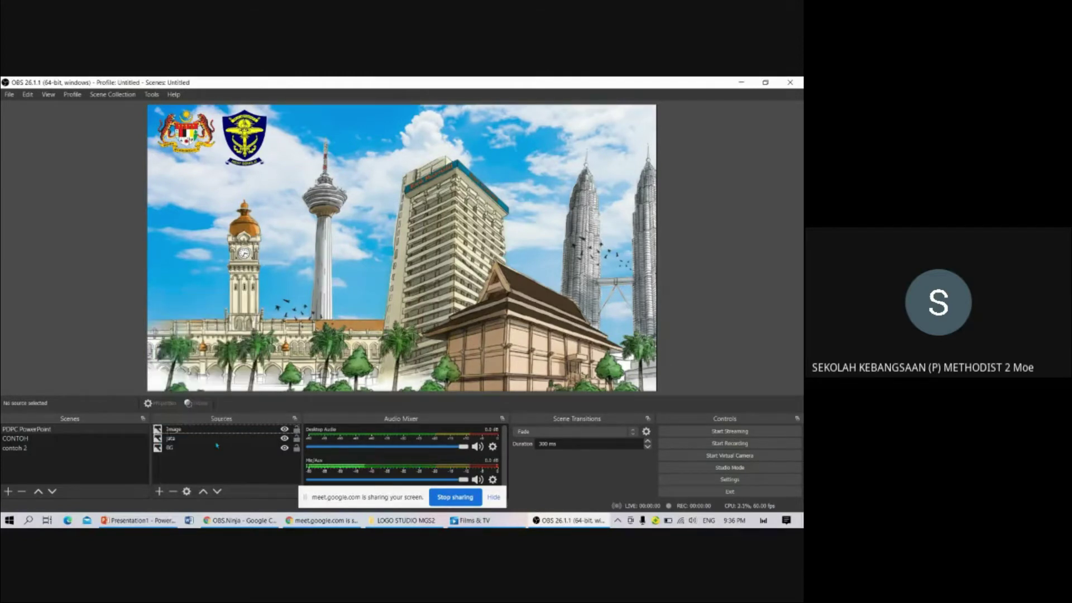
pyautogui.click(339, 241)
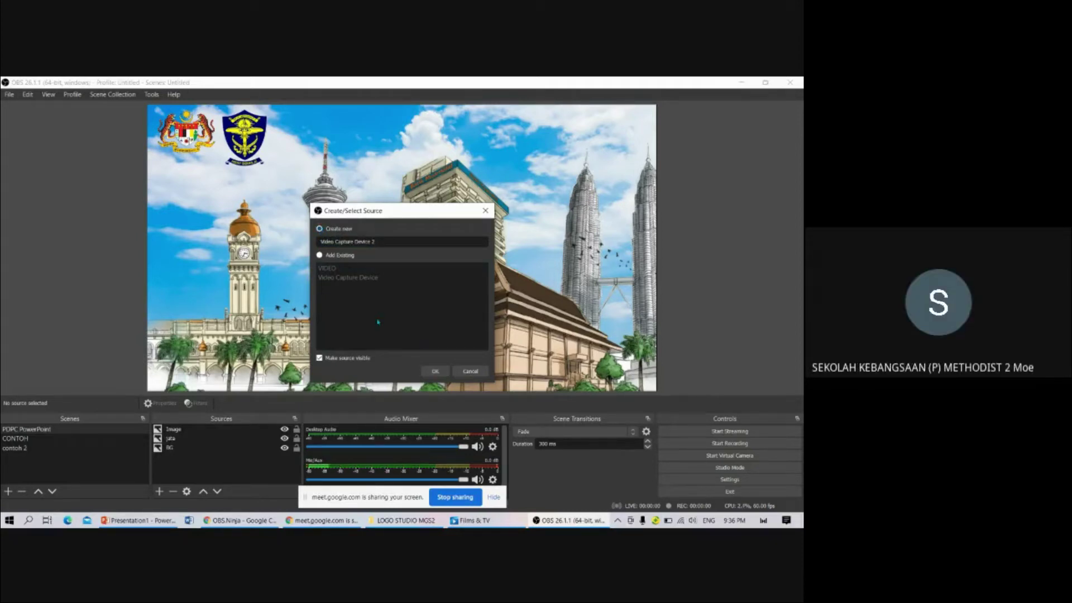
pyautogui.click(433, 371)
pyautogui.click(346, 292)
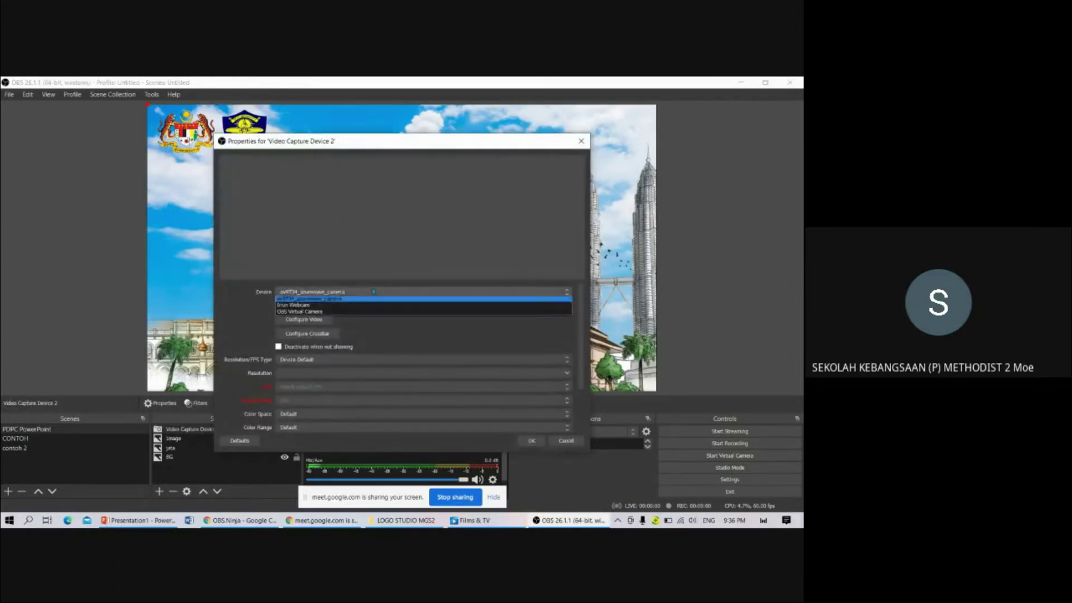
pyautogui.click(343, 307)
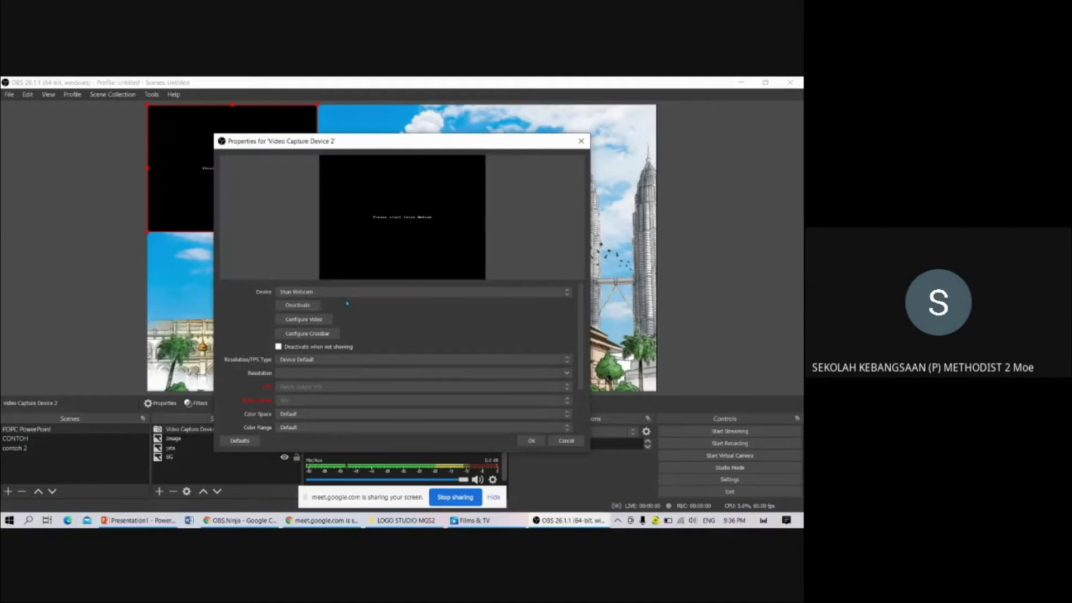
pyautogui.click(378, 293)
pyautogui.click(367, 305)
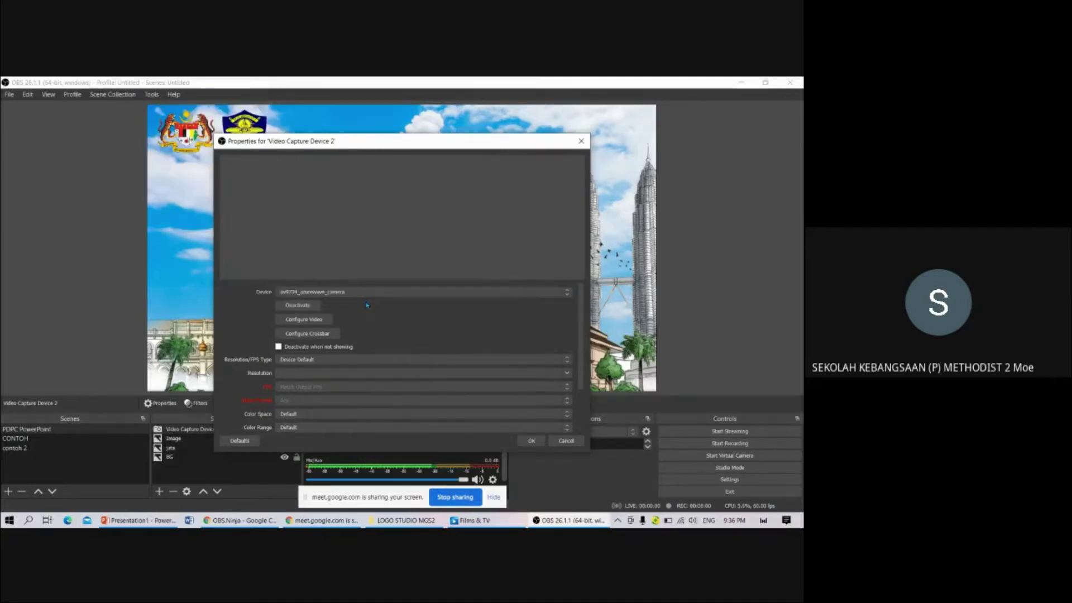
pyautogui.click(564, 442)
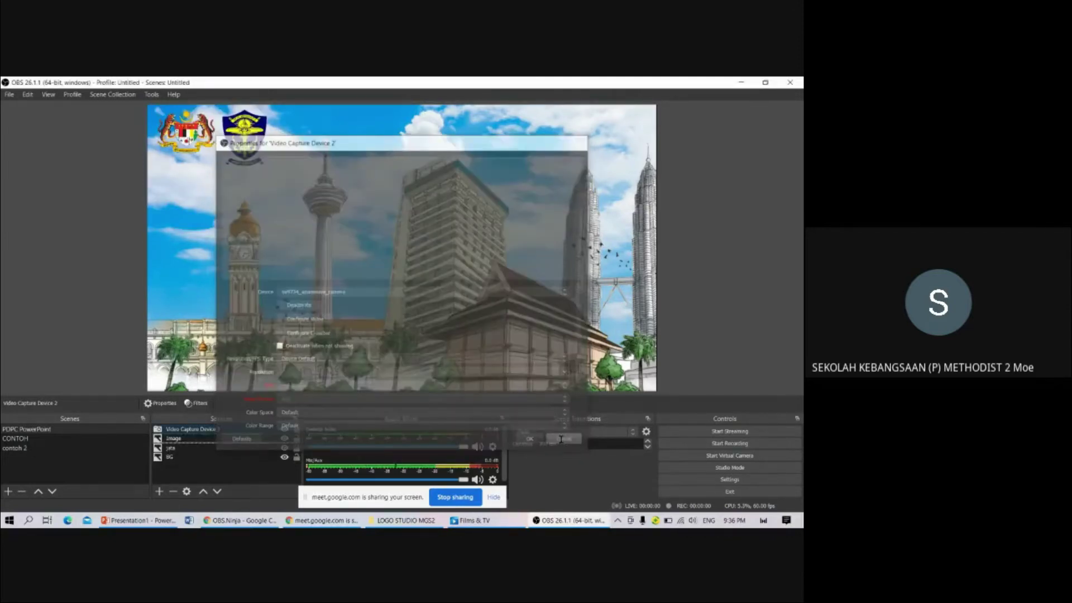
pyautogui.press('Delete')
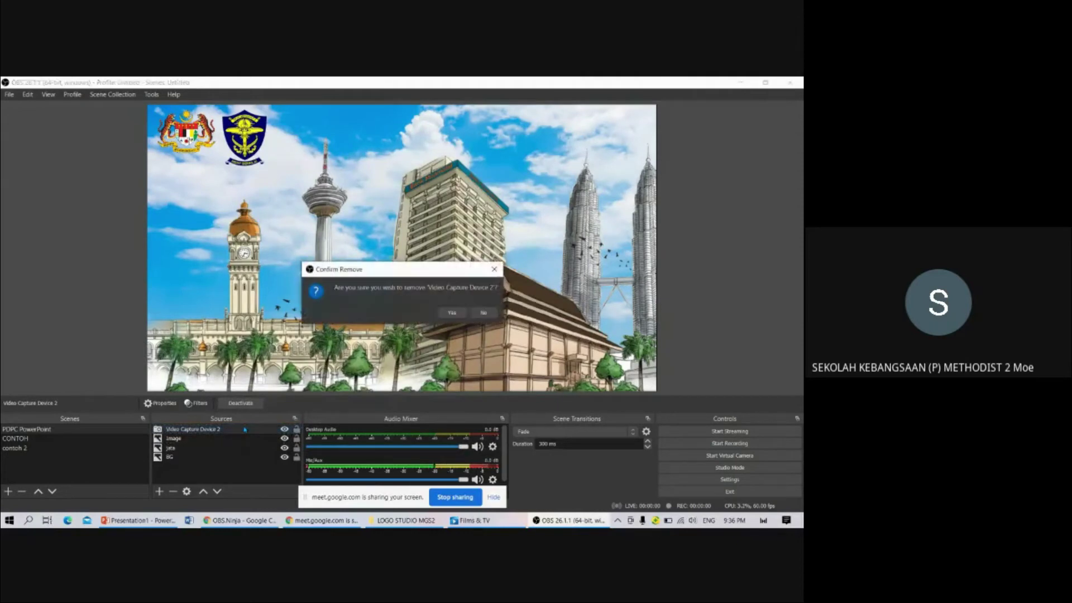
pyautogui.click(450, 313)
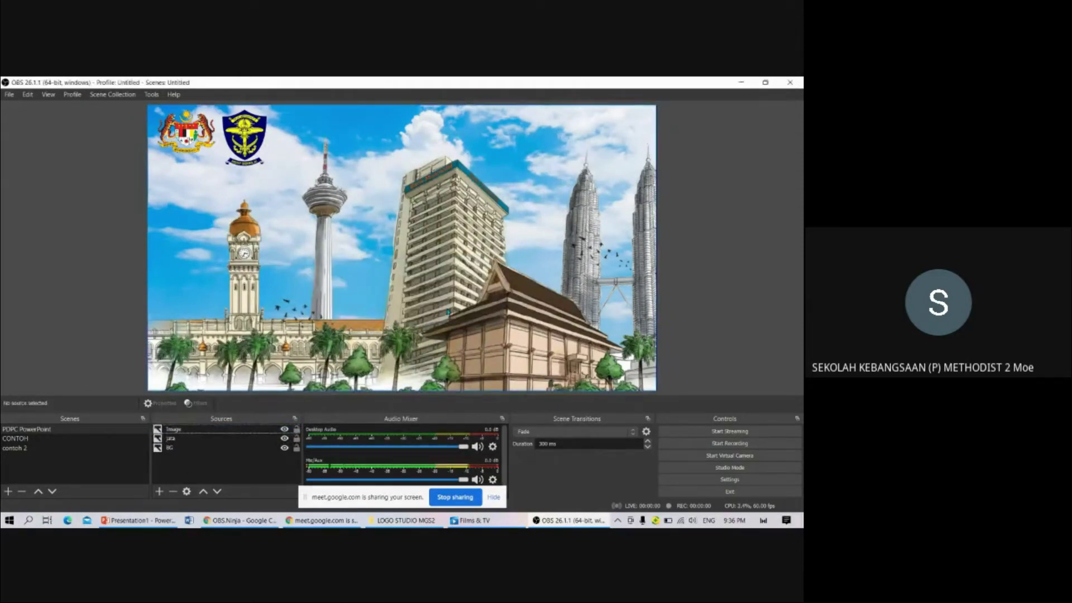
# Minimize OBS, close the OBS.Ninja and remove.bg browser tabs, and minimize the browser to reveal PowerPoint
pyautogui.click(742, 83)
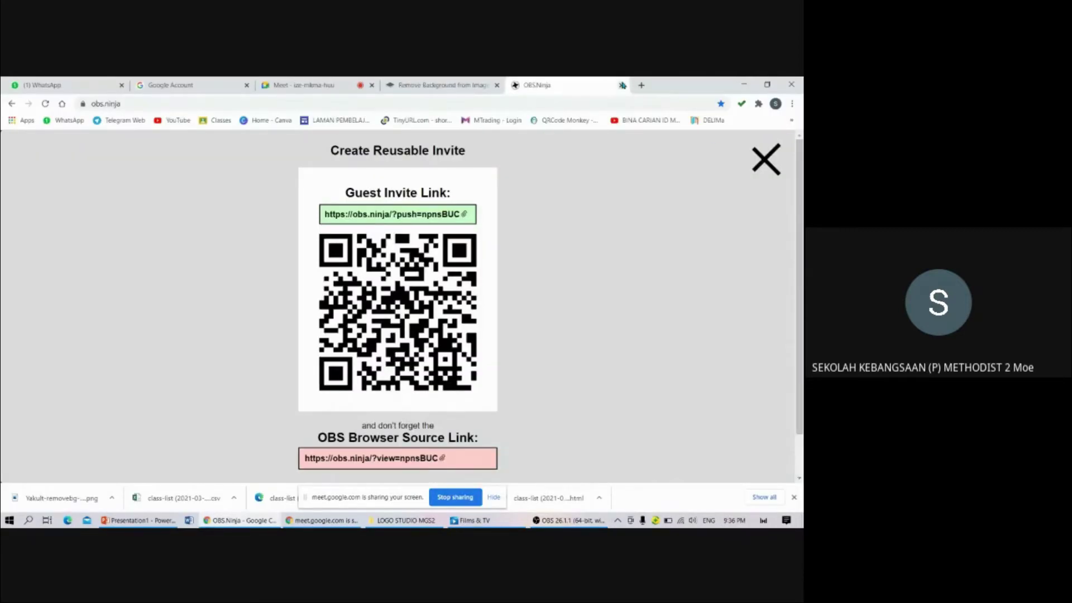
pyautogui.click(622, 85)
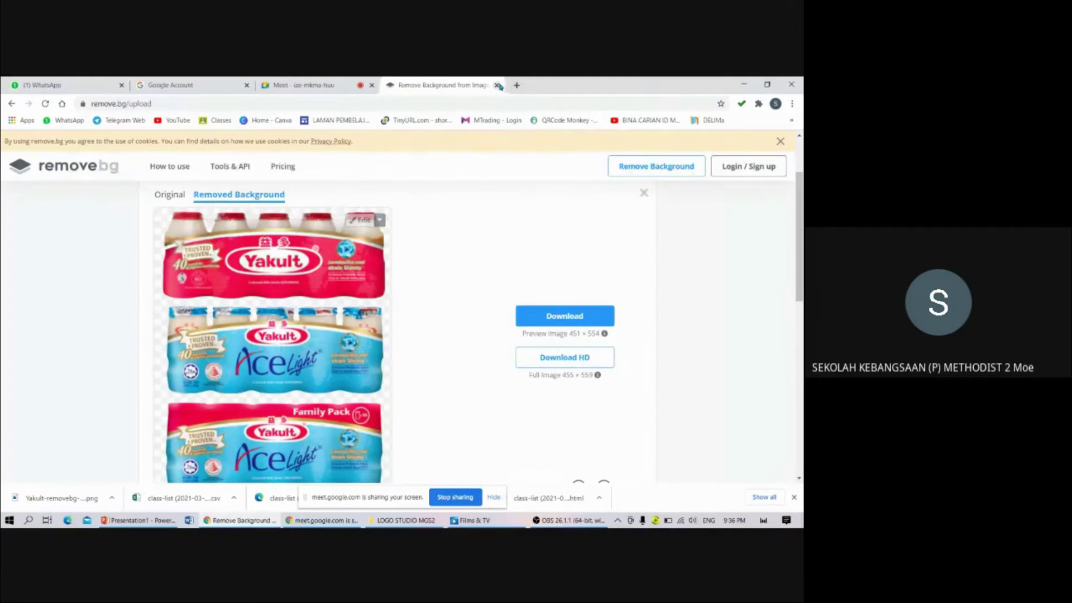
pyautogui.click(498, 86)
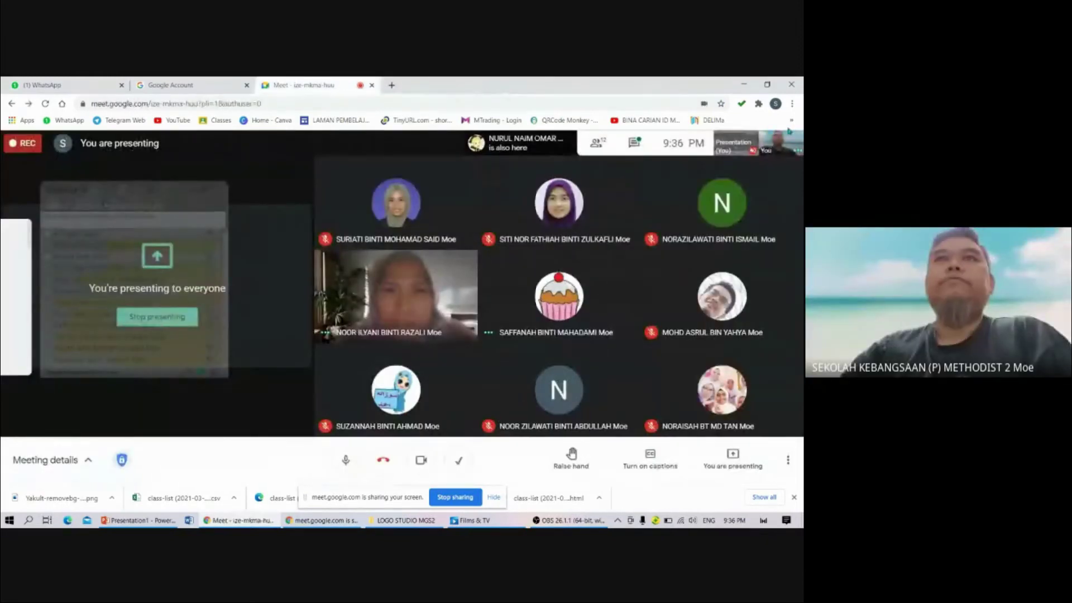
pyautogui.click(744, 84)
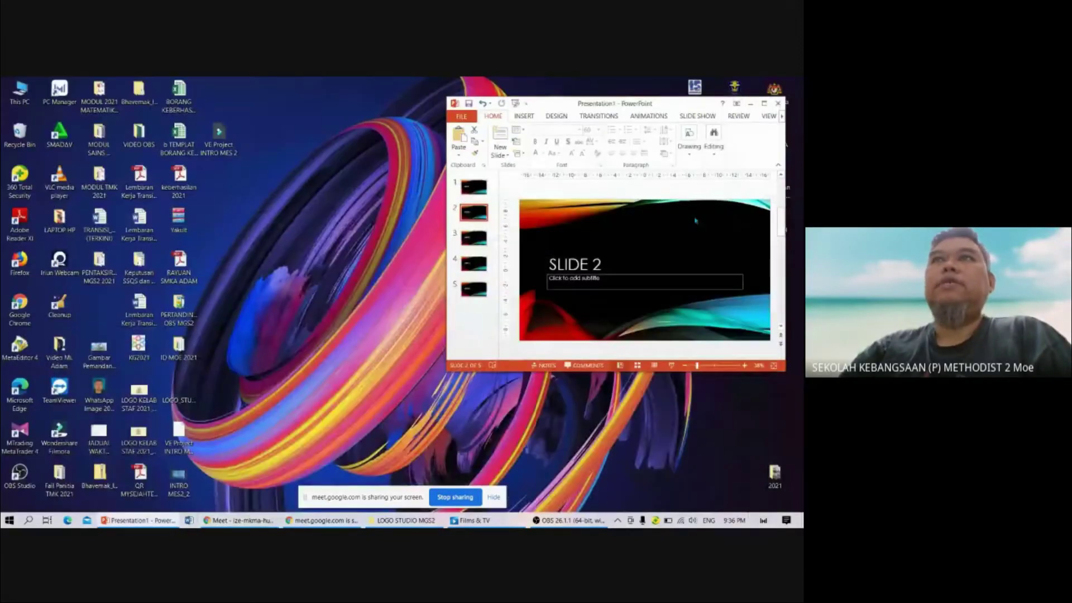
# Maximize the Presentation1 PowerPoint window and restore it to its smaller size
pyautogui.click(765, 104)
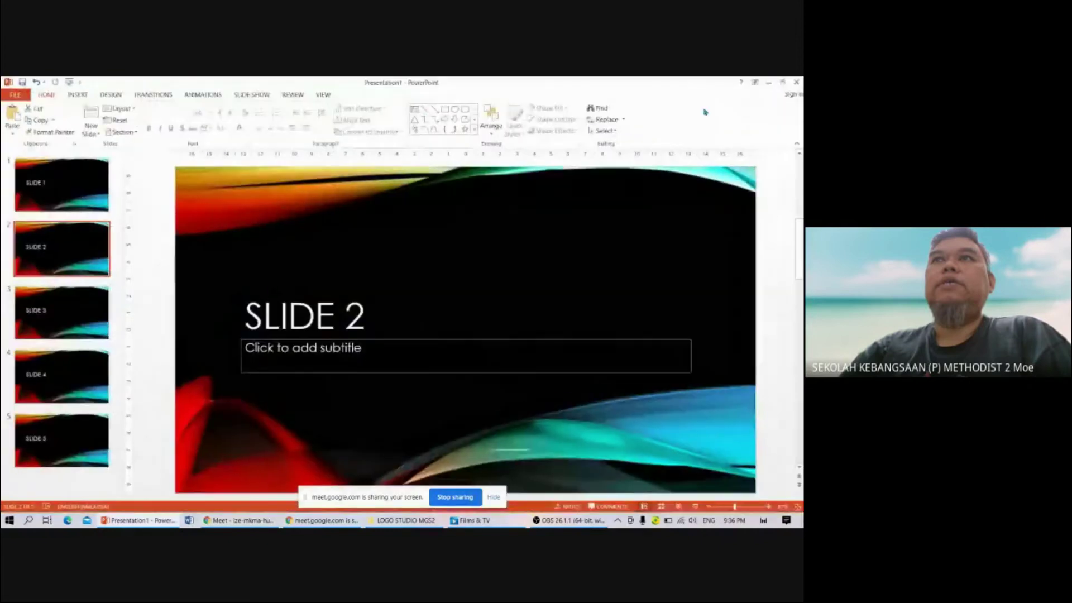
pyautogui.click(783, 82)
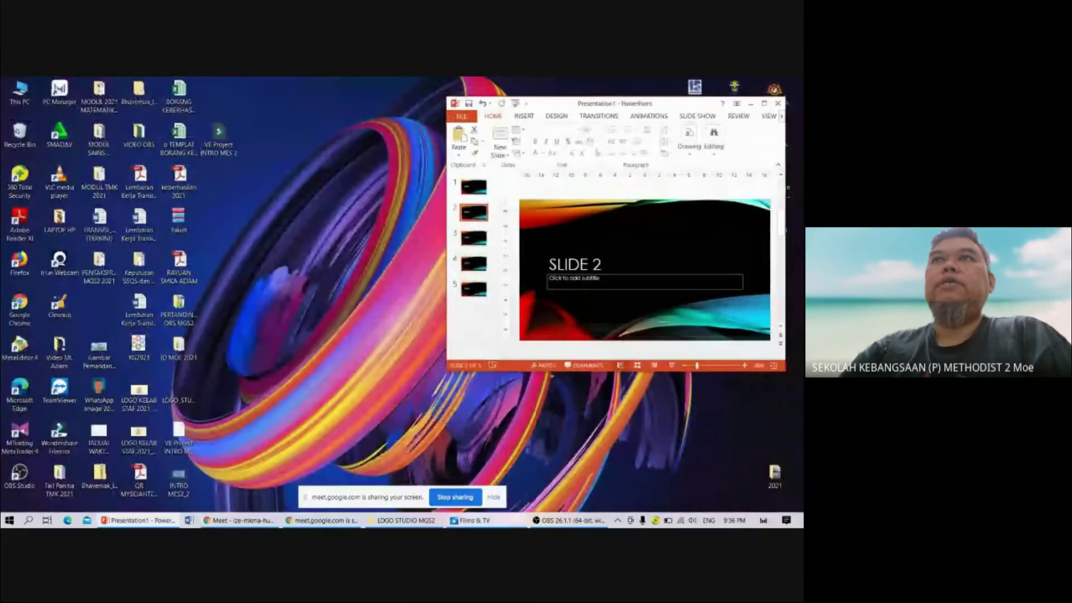
# Switch to OBS, try a new Image Slide Show source, view its visibility behavior choices, and cancel its properties
pyautogui.click(569, 521)
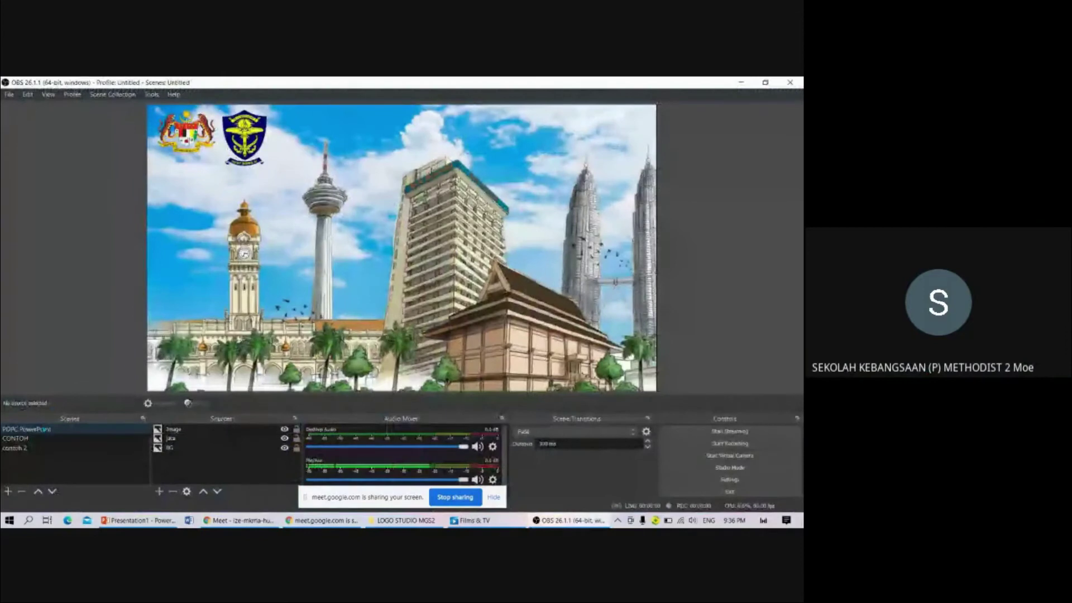
pyautogui.click(159, 492)
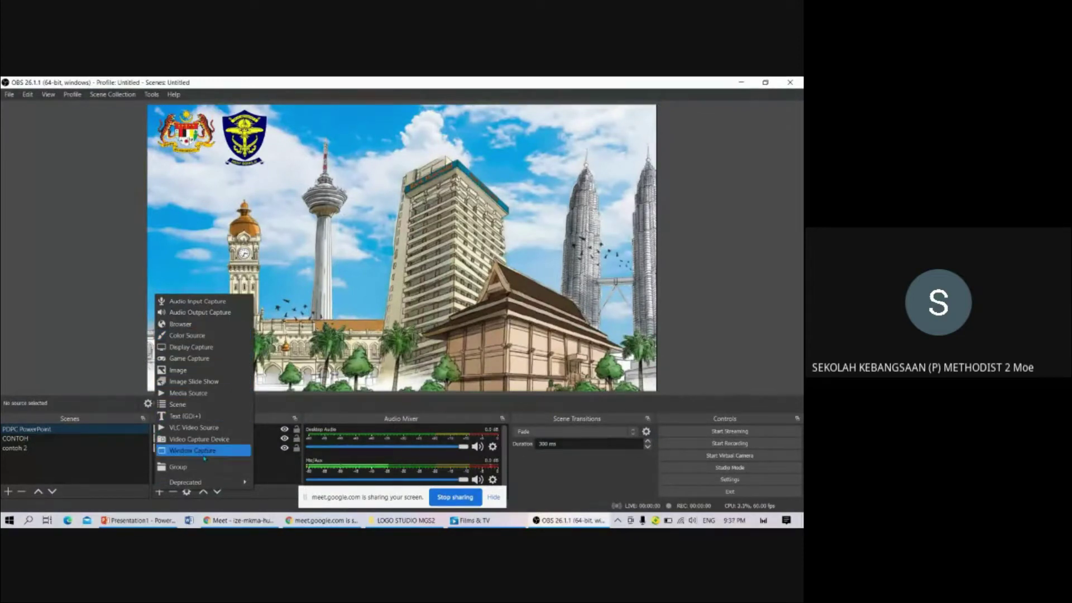
pyautogui.click(227, 384)
pyautogui.click(336, 242)
pyautogui.click(435, 372)
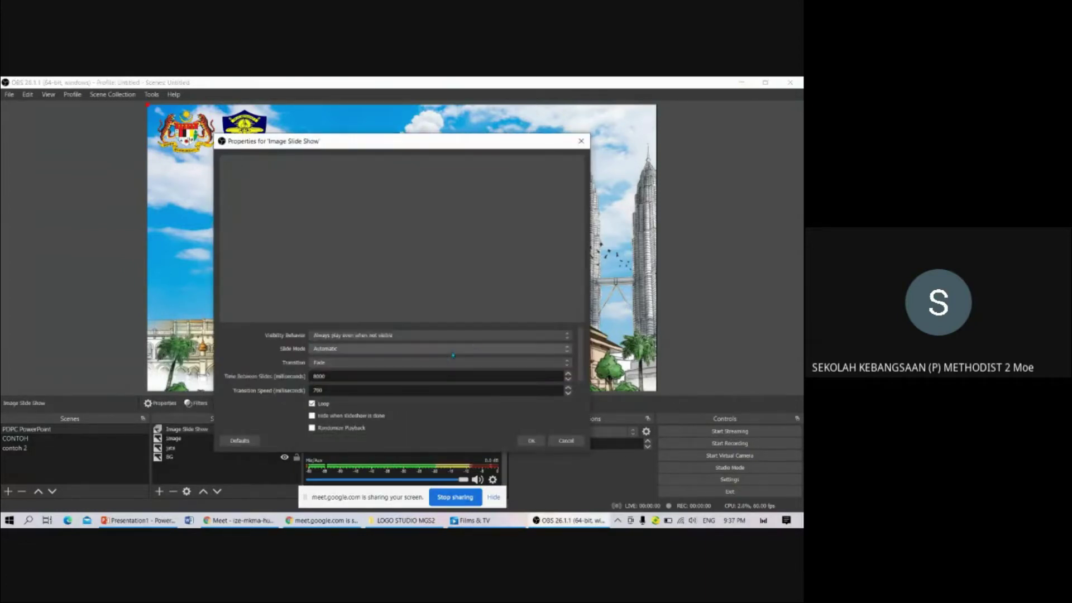
pyautogui.click(523, 336)
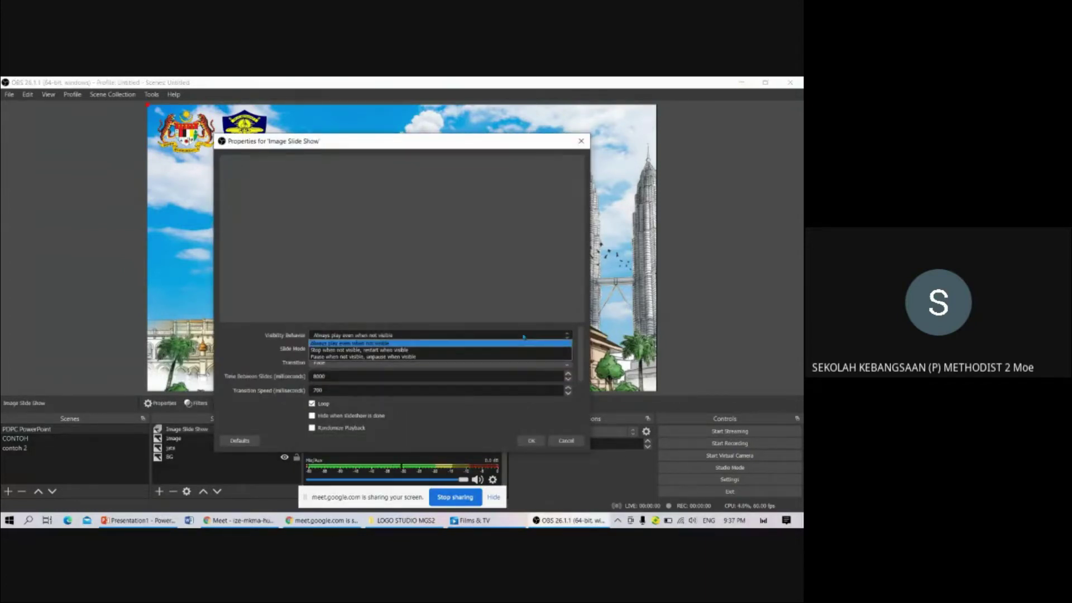
pyautogui.click(548, 326)
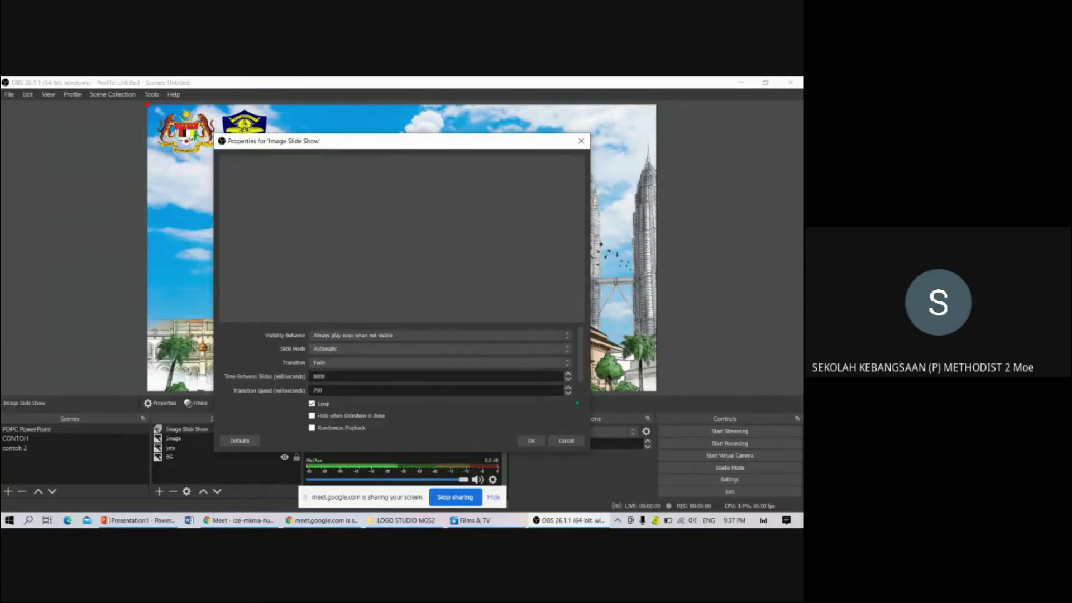
pyautogui.click(567, 442)
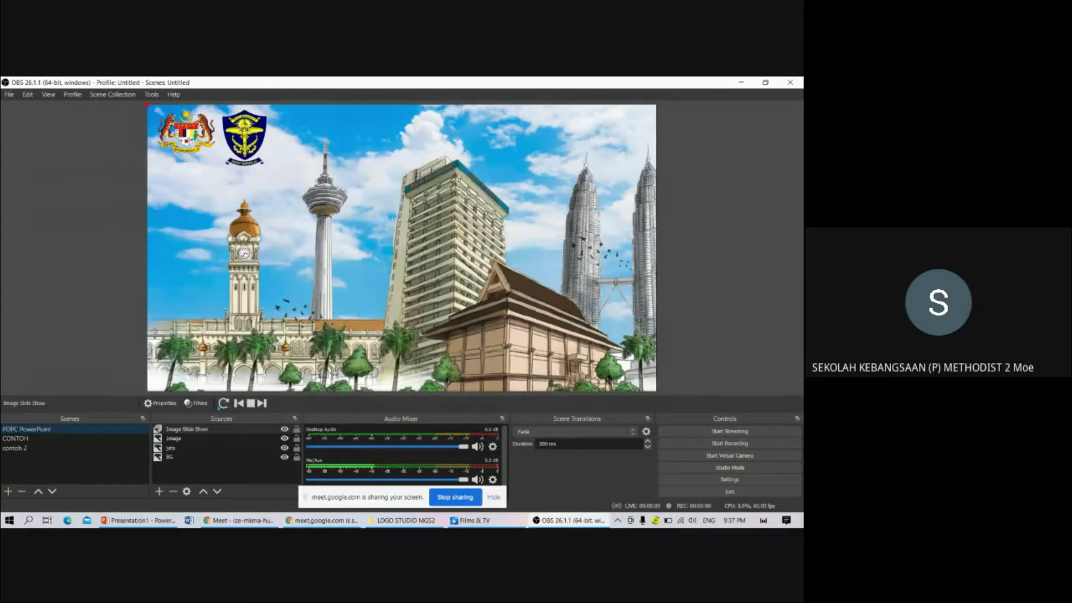
# Remove the Image Slide Show source from the PDPC PowerPoint scene
pyautogui.click(199, 431)
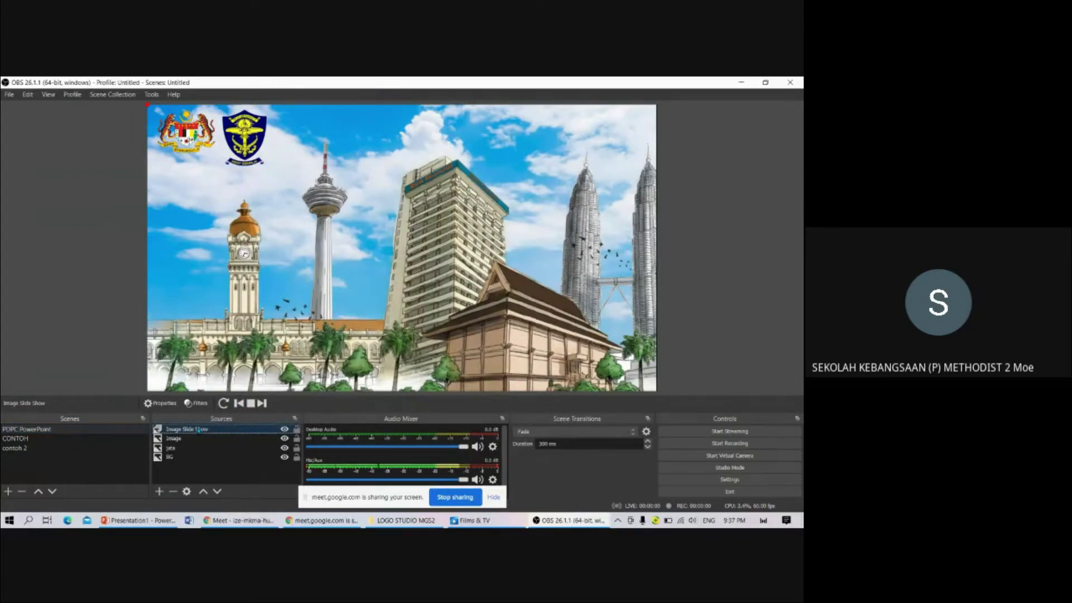
pyautogui.rightClick(198, 430)
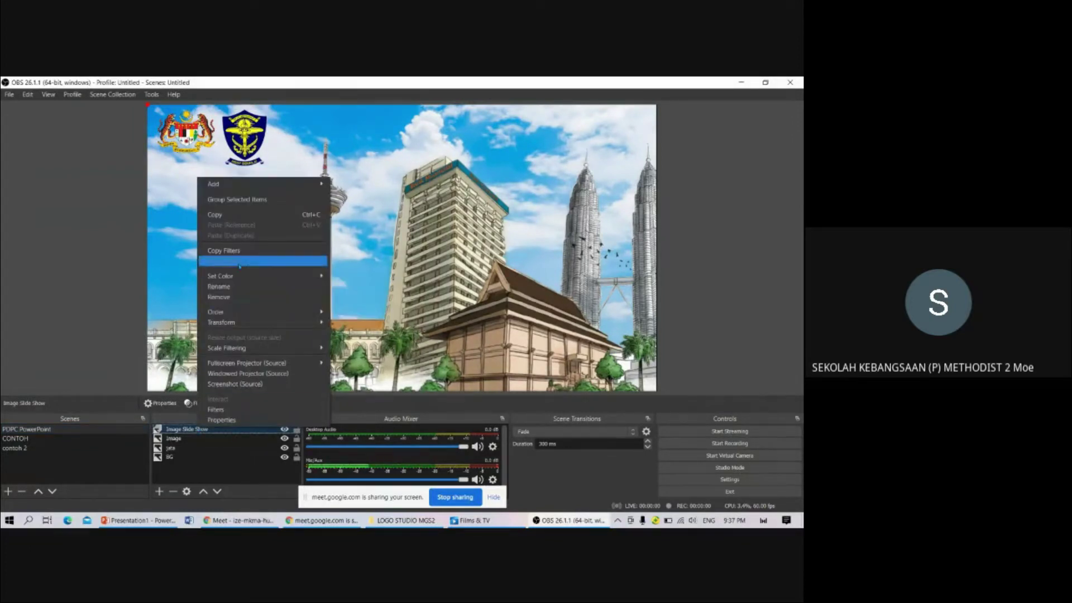
pyautogui.click(223, 297)
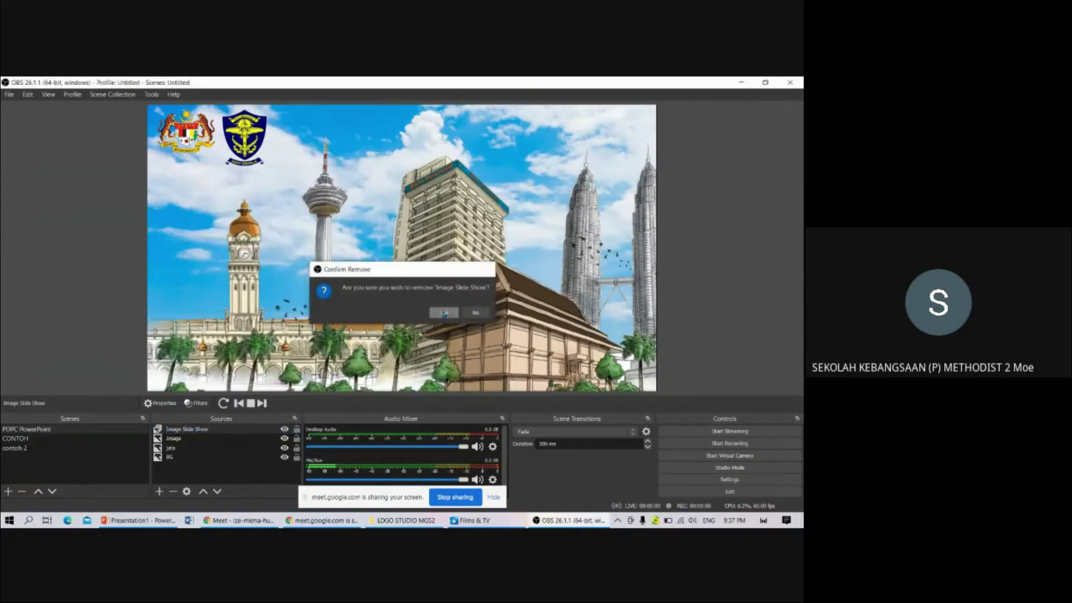
pyautogui.click(445, 313)
pyautogui.click(160, 492)
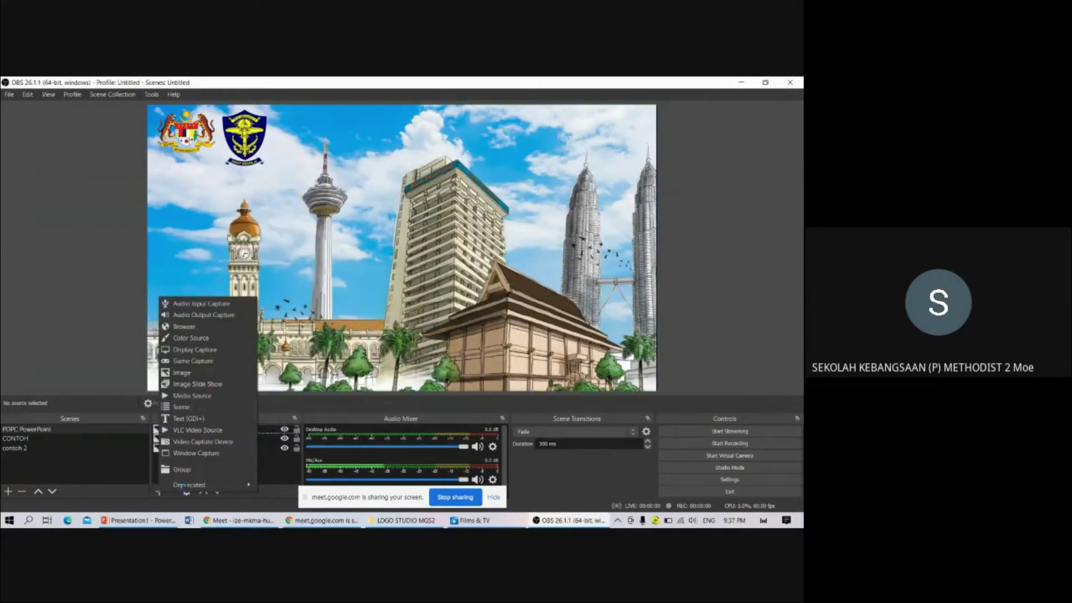
pyautogui.click(275, 468)
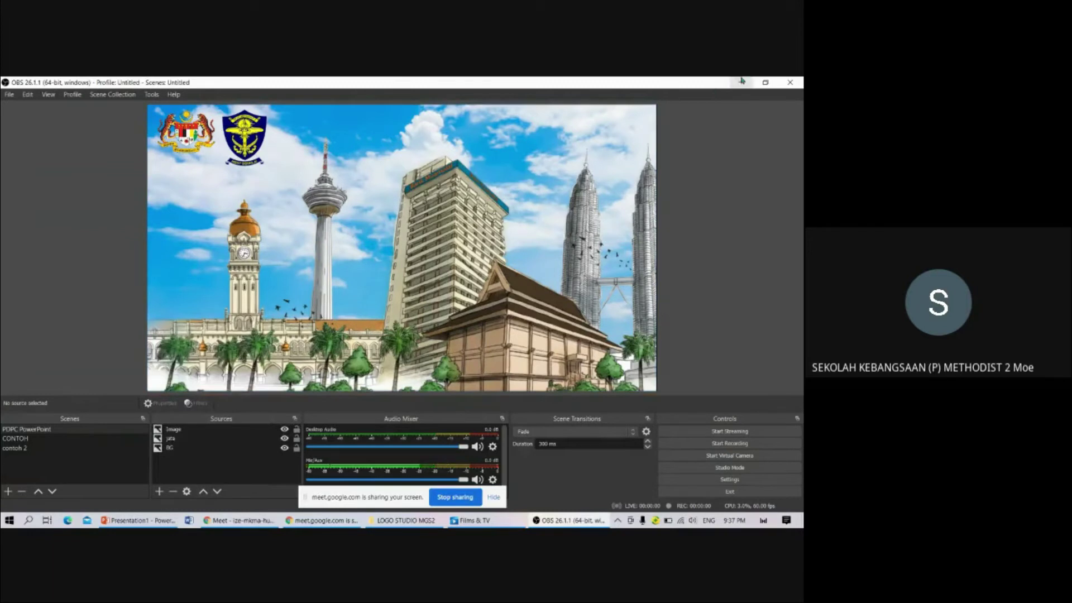
# Add a new Window Capture source that captures the [POWERPNT.EXE]: Presentation1 - PowerPoint window
pyautogui.click(160, 491)
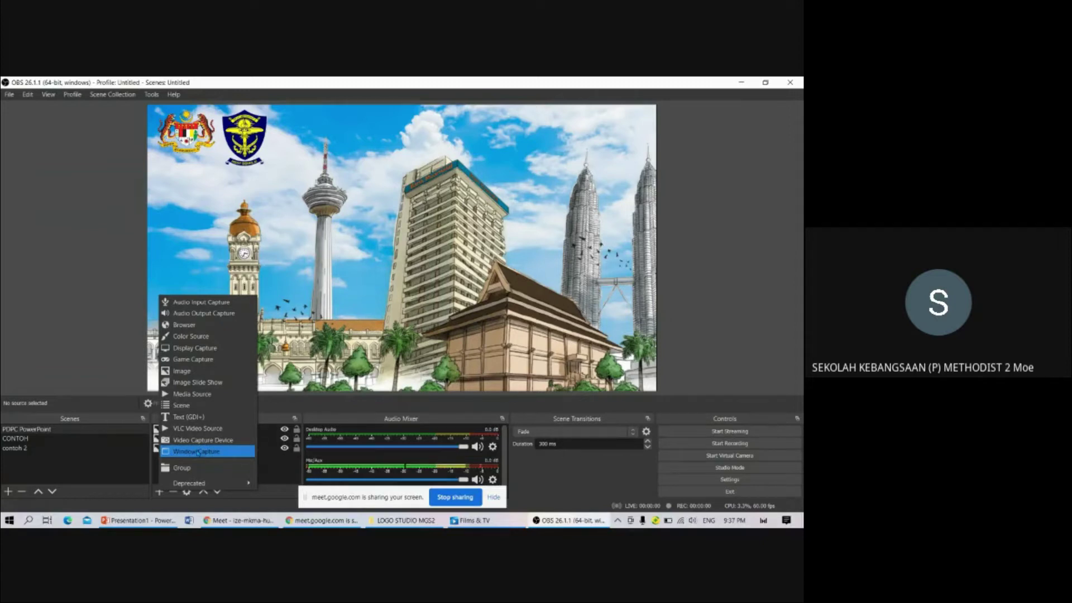
pyautogui.click(198, 452)
pyautogui.click(319, 229)
pyautogui.click(435, 371)
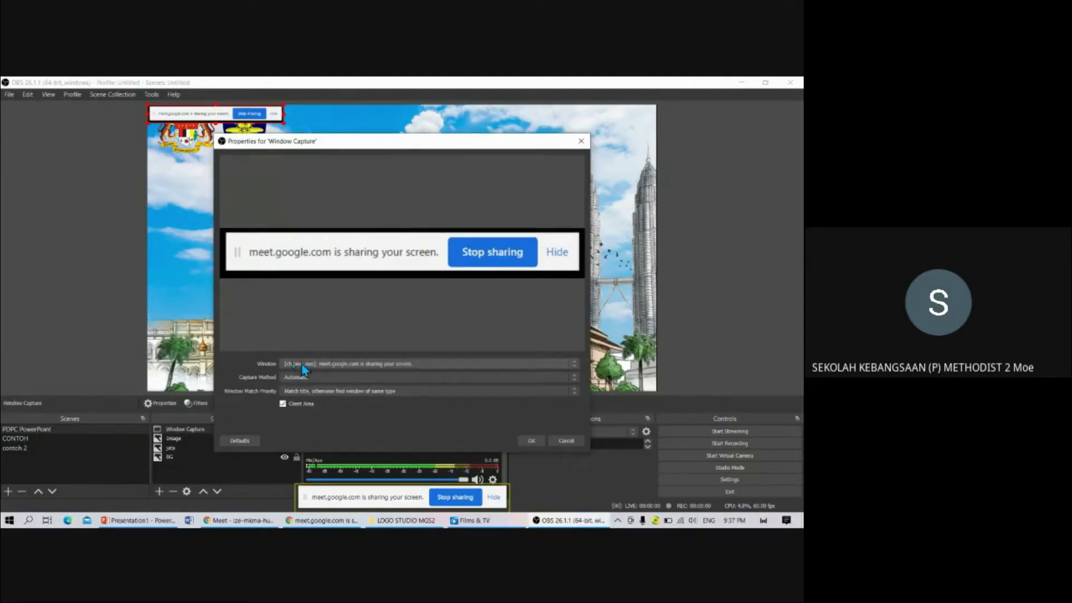
pyautogui.click(330, 364)
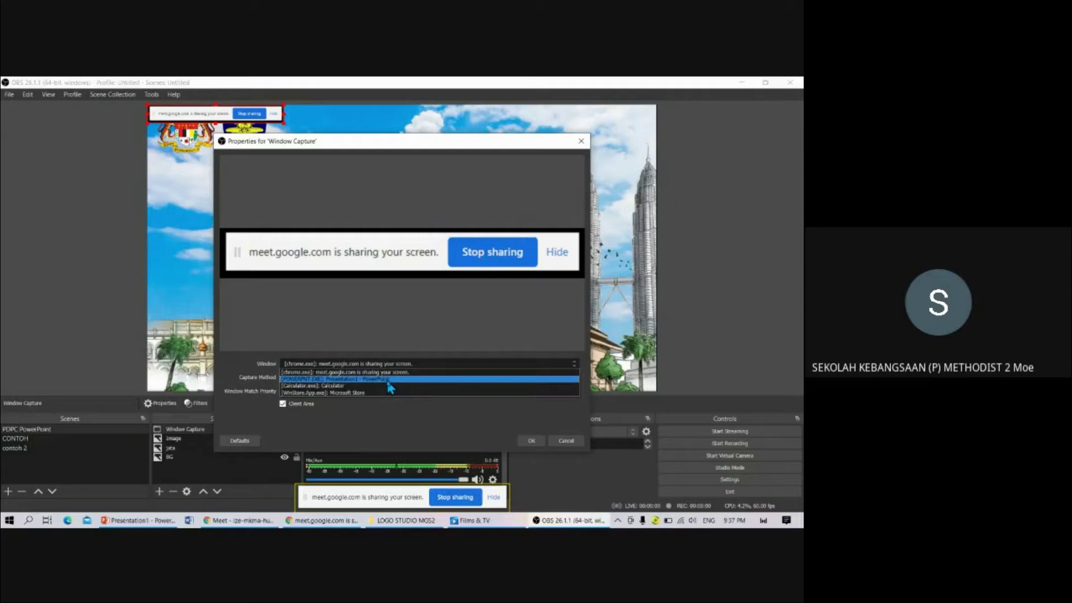
pyautogui.click(388, 380)
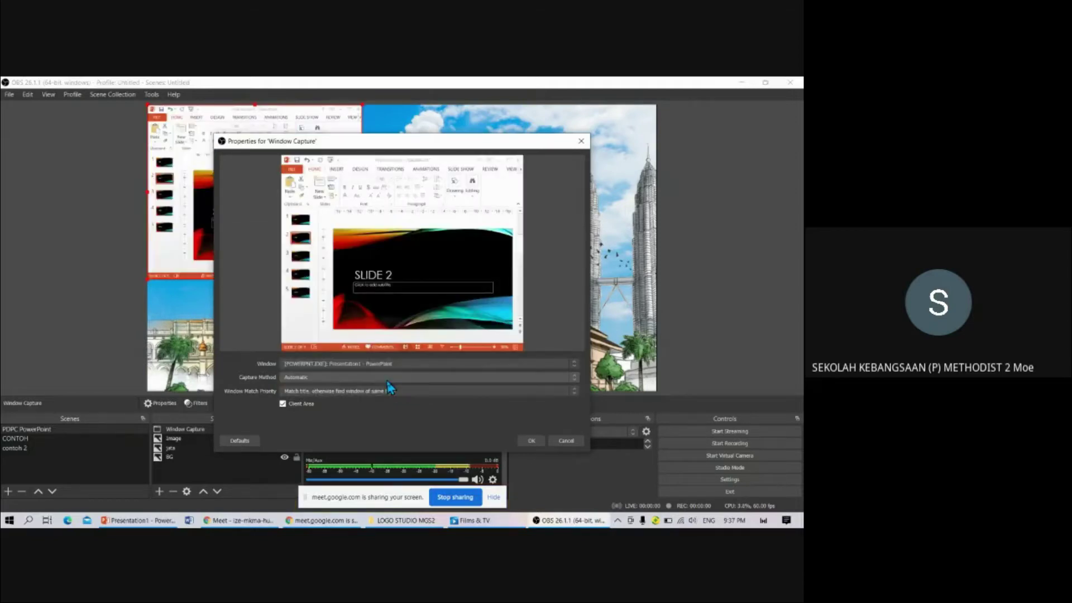
pyautogui.click(536, 442)
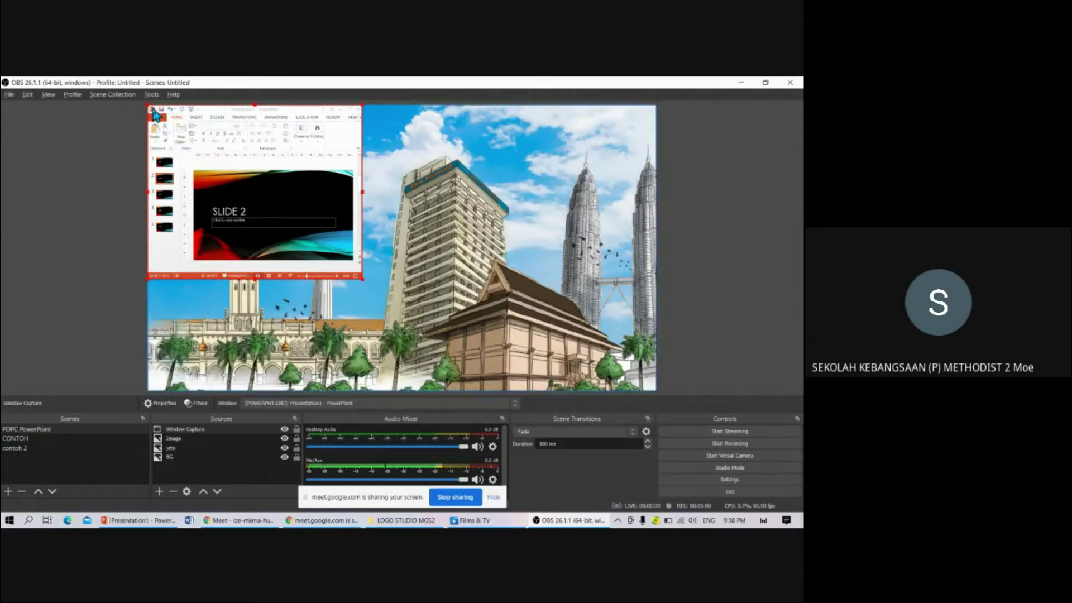
# Crop the captured PowerPoint window down to its slide, and enlarge it beside the clock tower, clear of the logos
pyautogui.moveTo(143, 103); pyautogui.dragTo(188, 163)
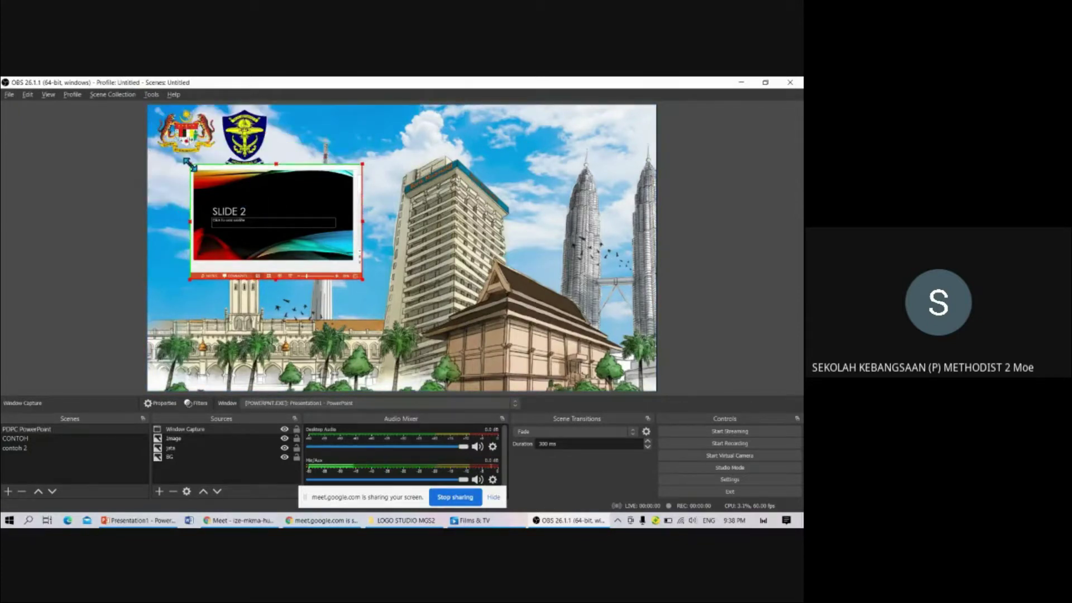
pyautogui.moveTo(363, 278); pyautogui.dragTo(350, 263)
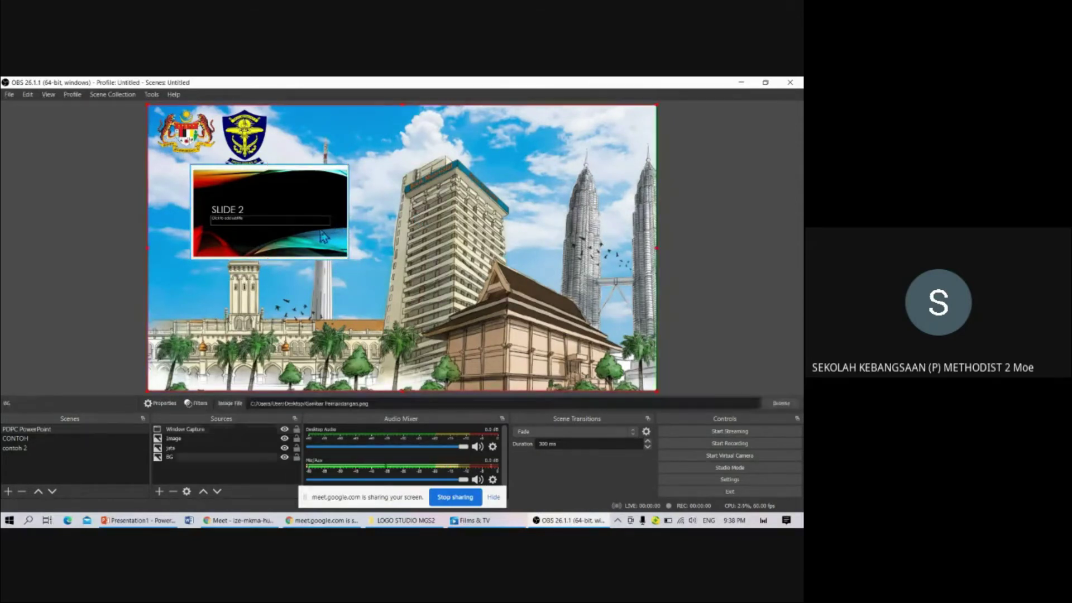
pyautogui.moveTo(350, 261); pyautogui.dragTo(567, 380)
pyautogui.moveTo(440, 287); pyautogui.dragTo(517, 280)
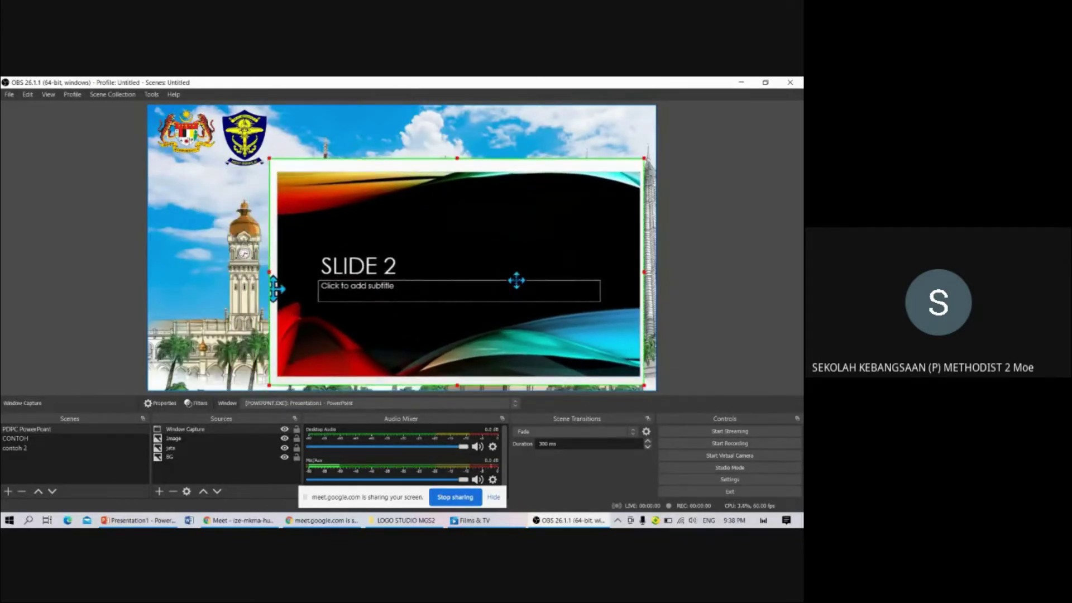
pyautogui.click(713, 240)
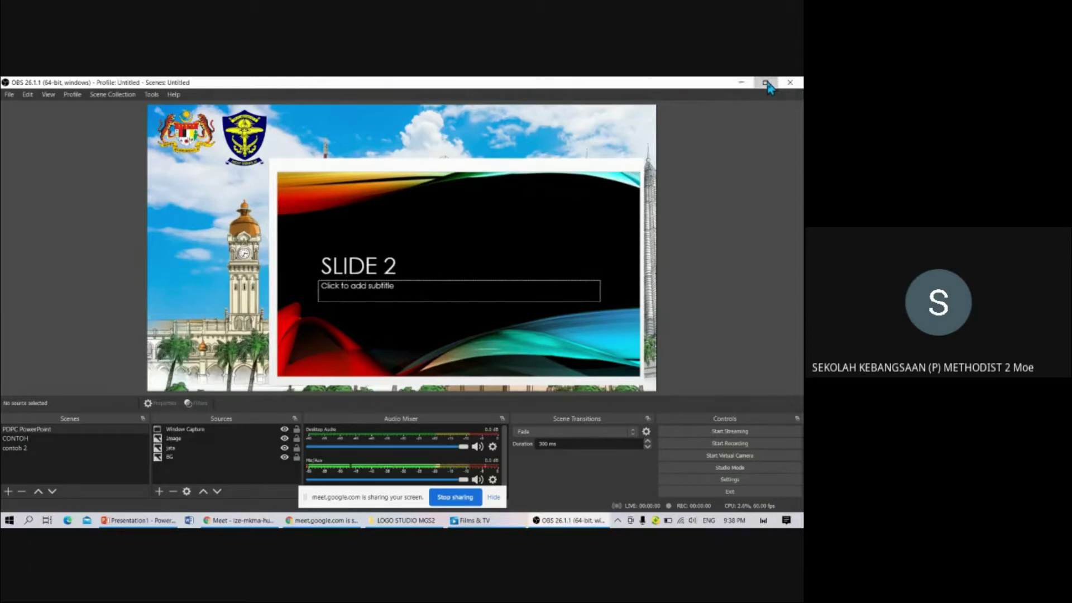
# Restore the OBS window to its smaller size beside PowerPoint, and maximize it again
pyautogui.click(766, 82)
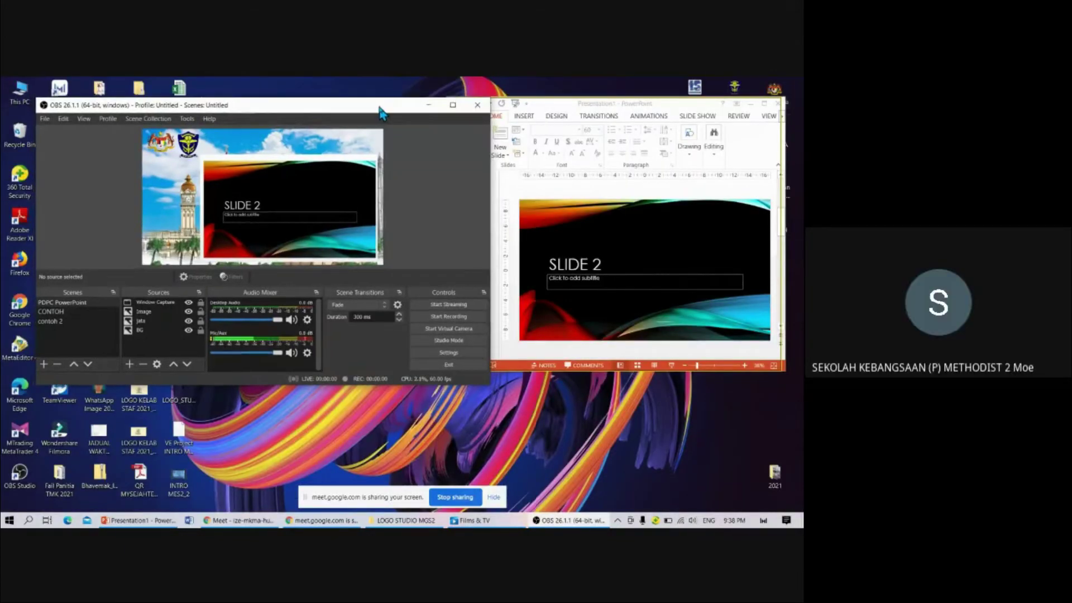
pyautogui.click(453, 106)
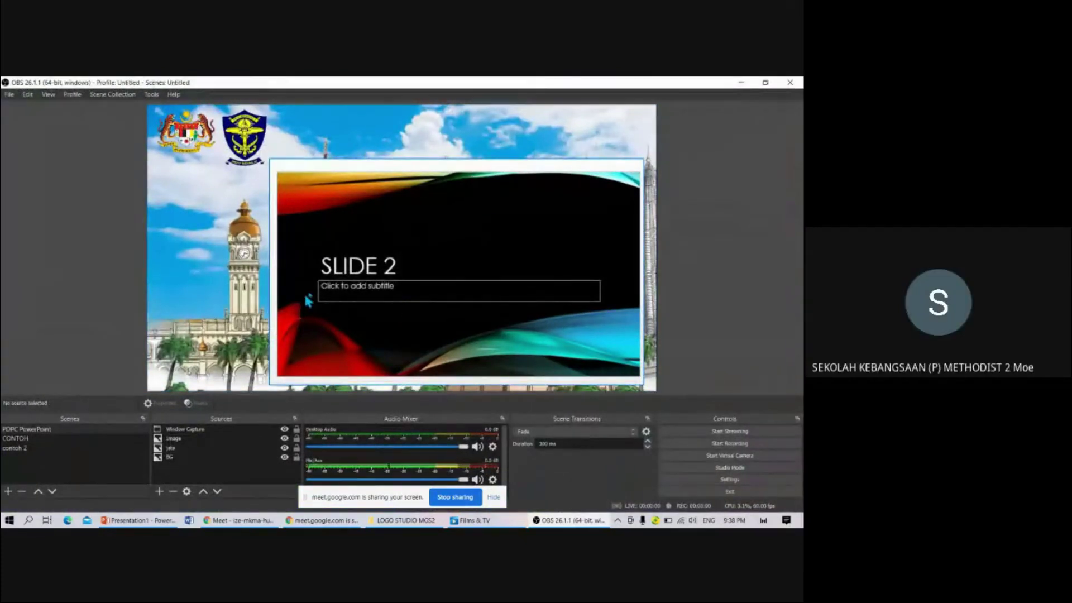
# Remove the Window Capture source showing the PowerPoint slide from the scene
pyautogui.click(426, 276)
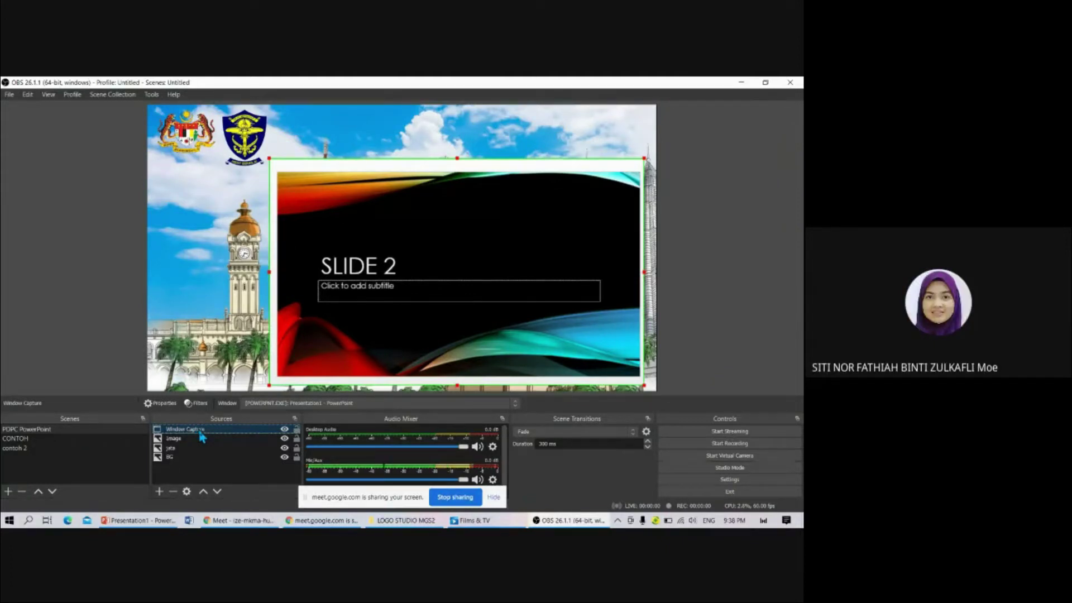
pyautogui.rightClick(200, 433)
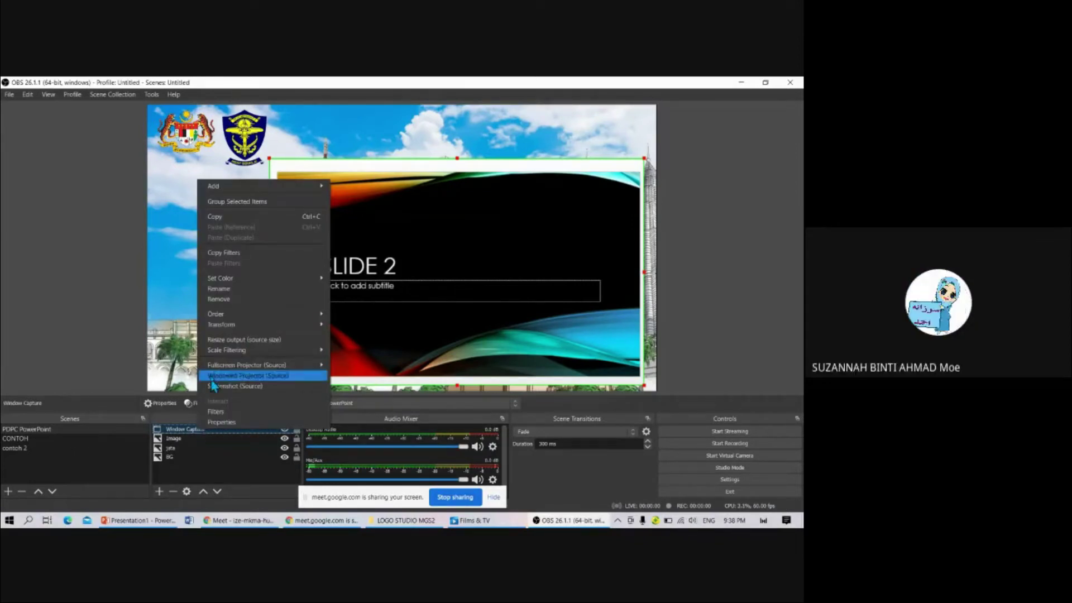
pyautogui.click(250, 299)
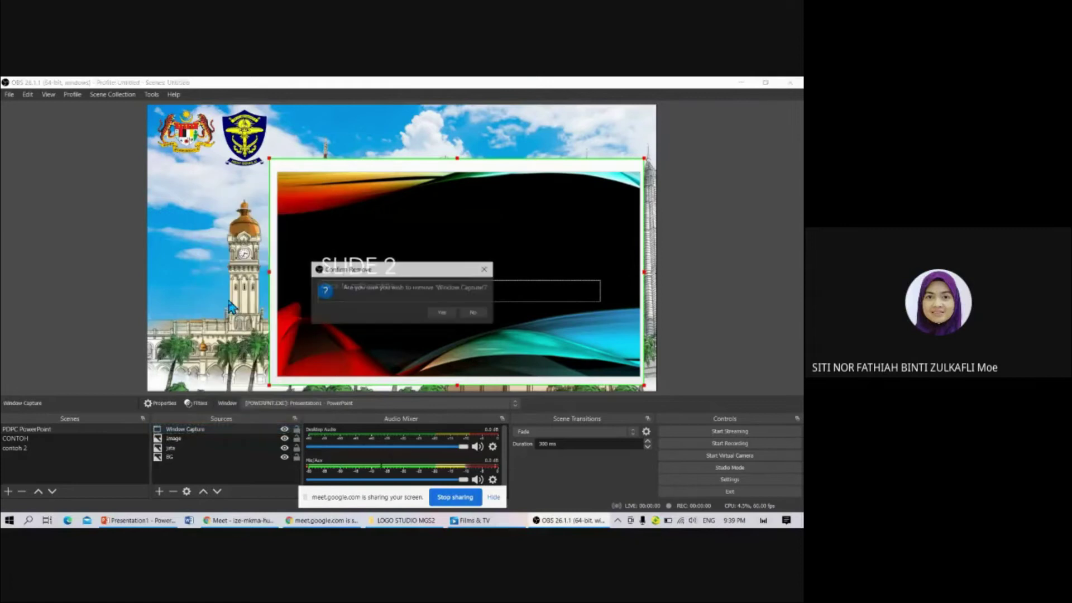
pyautogui.click(444, 314)
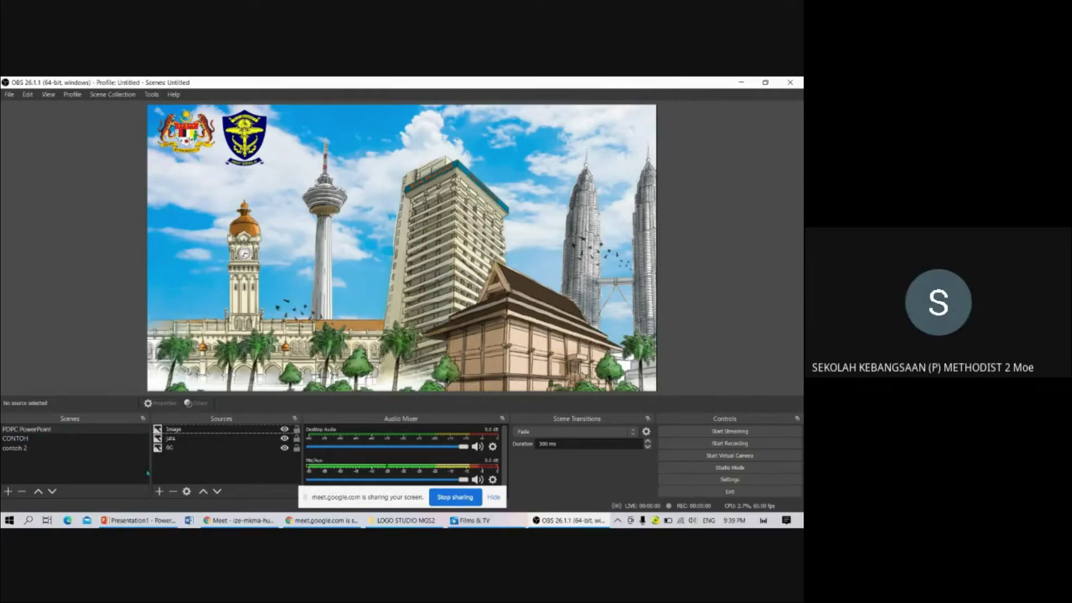
# Add a new Window Capture source to the scene with its default name
pyautogui.click(159, 491)
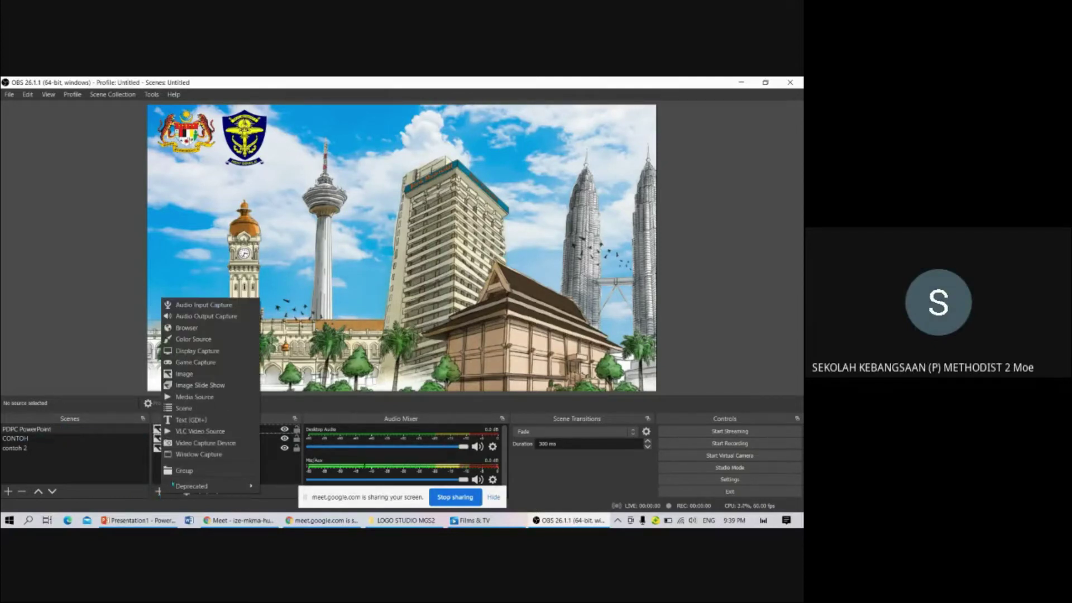
pyautogui.click(234, 455)
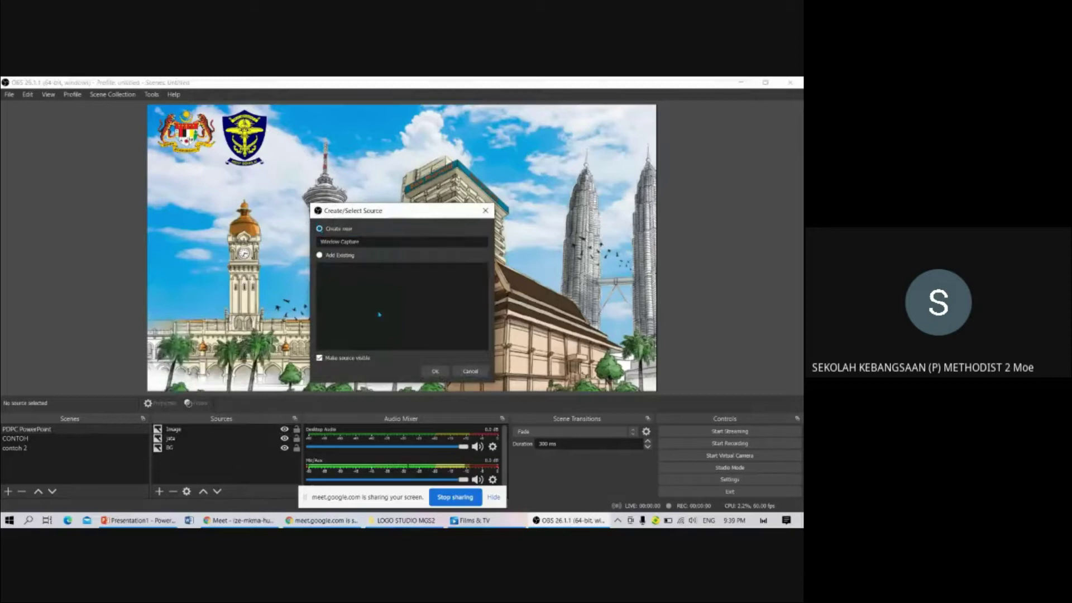
pyautogui.click(436, 371)
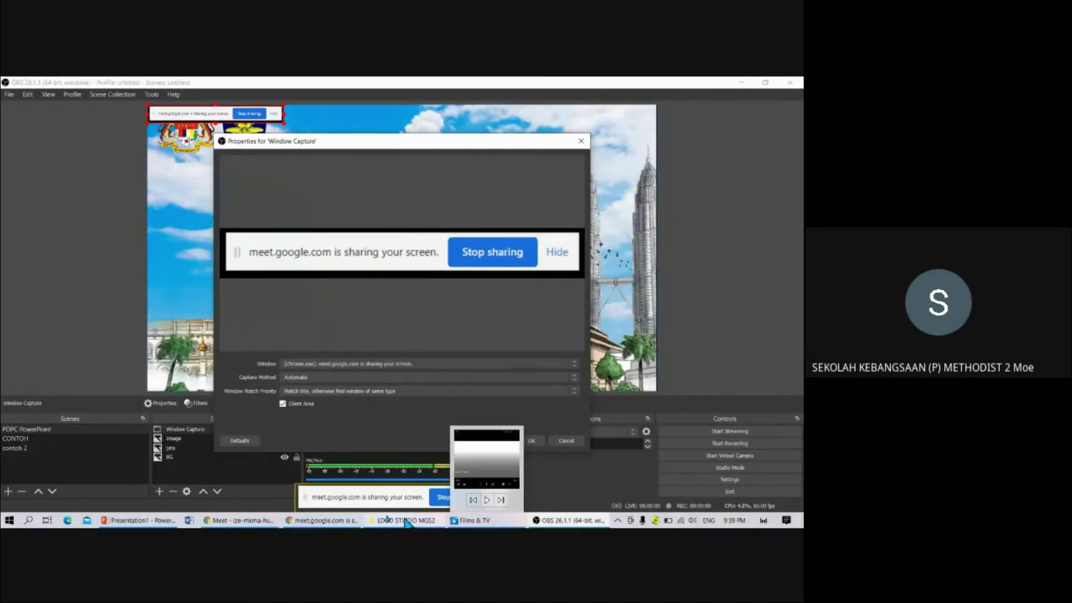
# Minimize OBS to reveal the Presentation1 PowerPoint window, and minimize and reopen that window
pyautogui.click(742, 82)
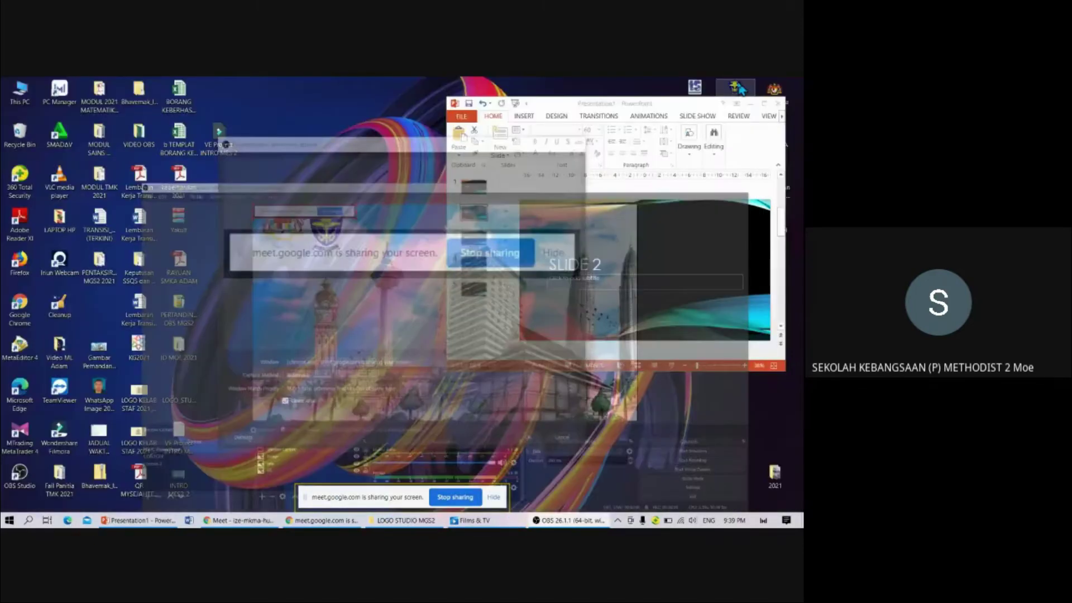
pyautogui.moveTo(751, 106); pyautogui.dragTo(573, 115)
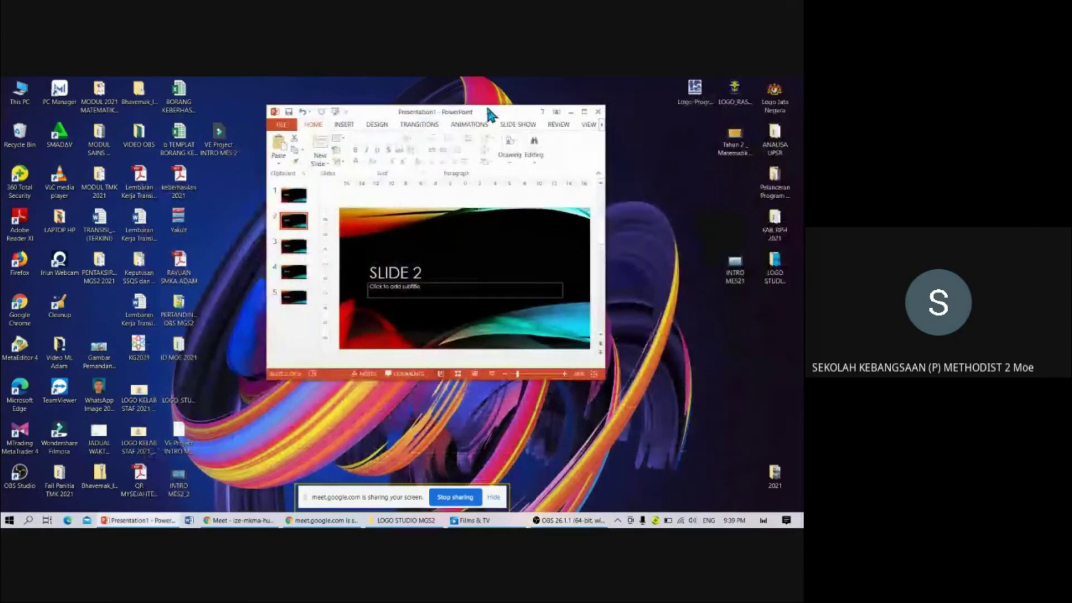
pyautogui.click(570, 111)
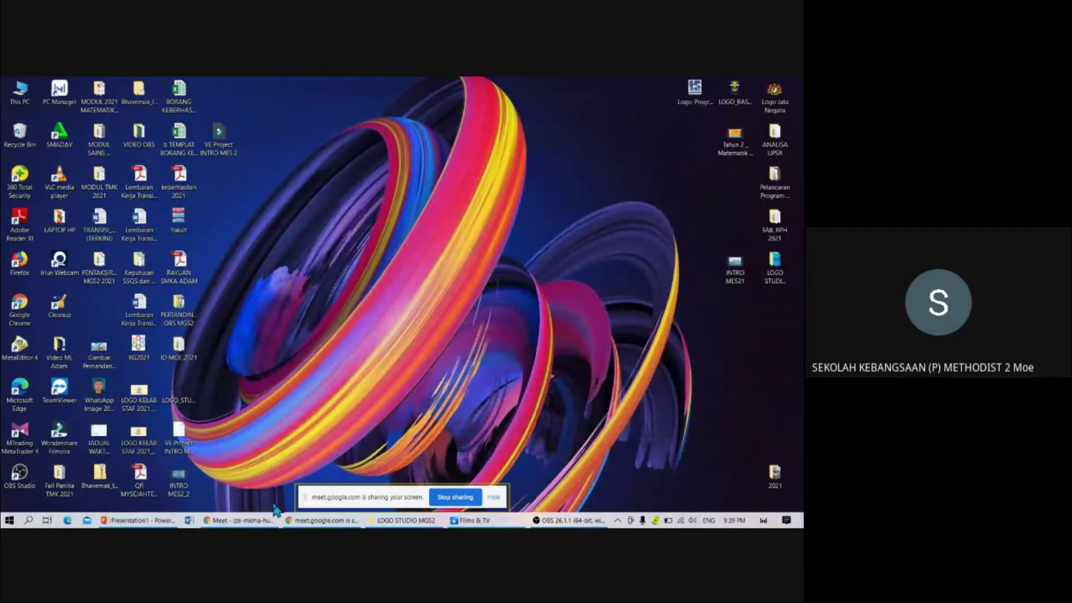
pyautogui.click(128, 522)
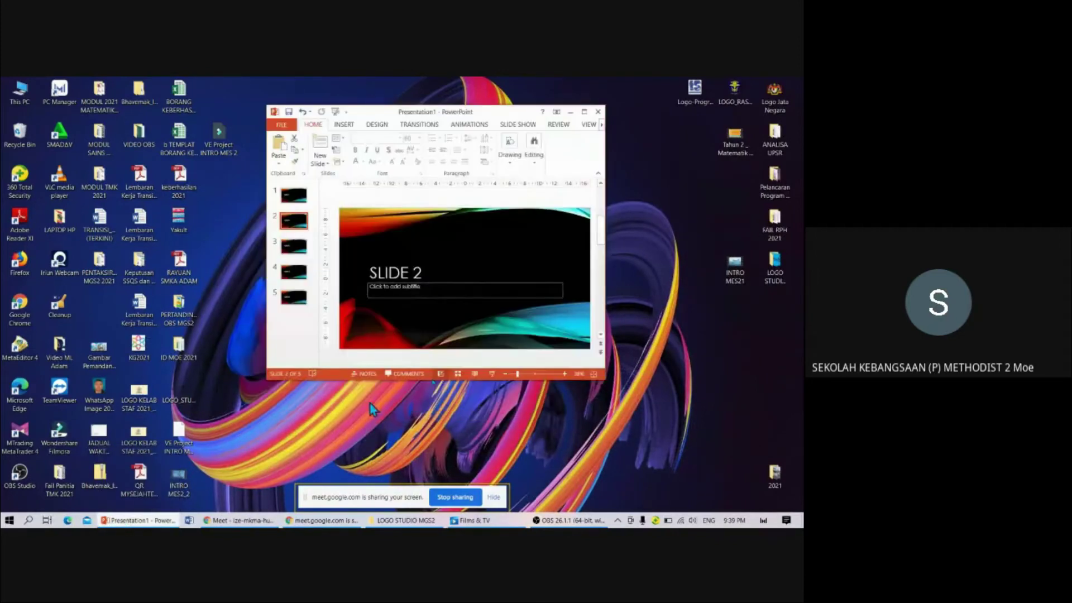
# Move the PowerPoint window to the upper-right corner of the desktop and show slide 1
pyautogui.moveTo(462, 119); pyautogui.dragTo(655, 92)
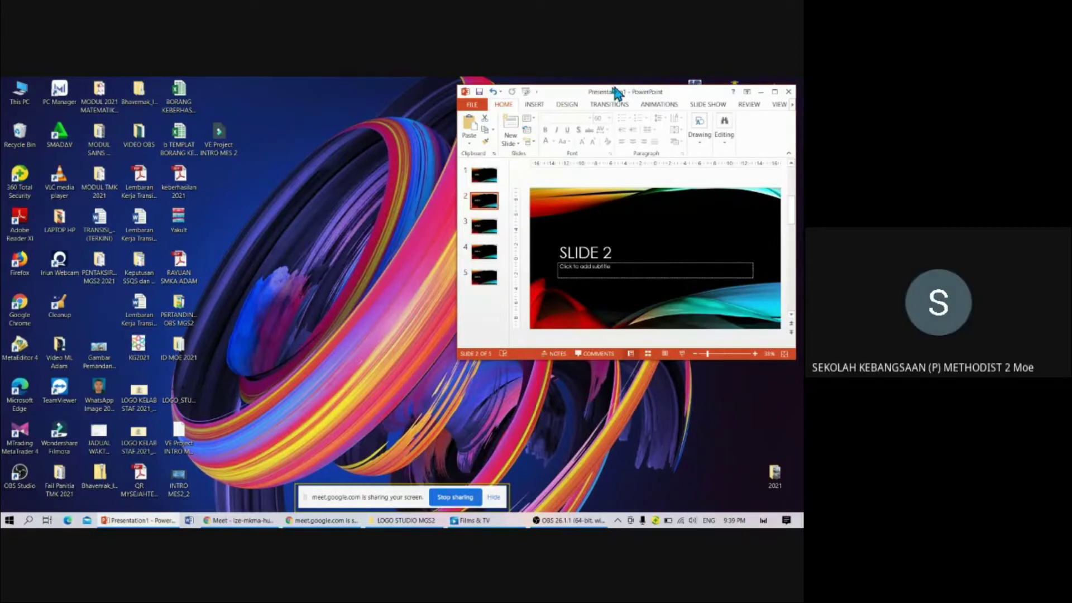
pyautogui.click(484, 175)
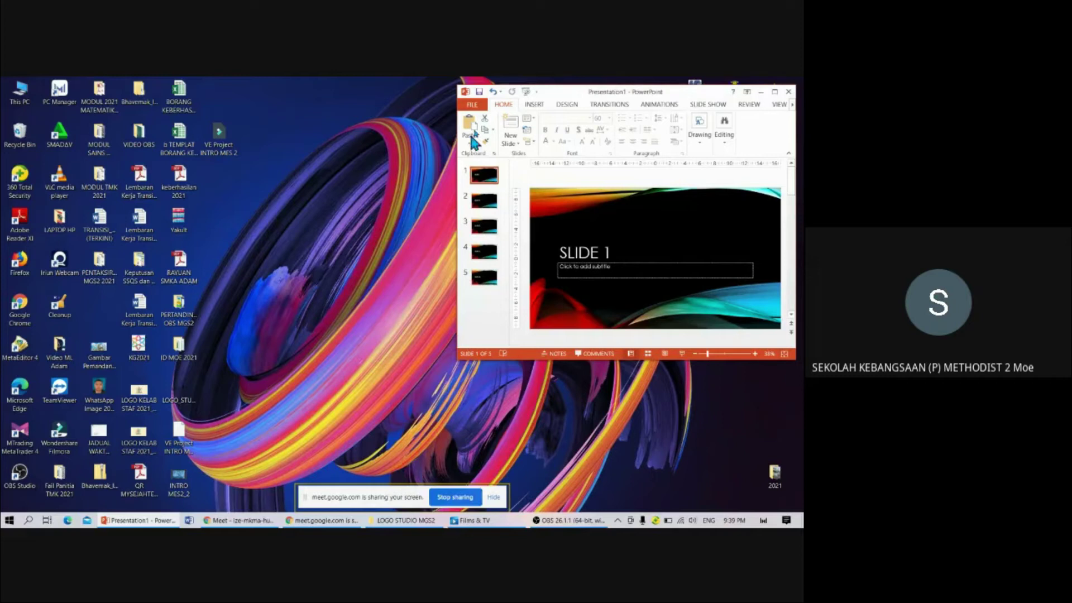
# Set the new Window Capture source in OBS to capture the Presentation1 PowerPoint window and accept its properties
pyautogui.click(775, 92)
pyautogui.click(783, 78)
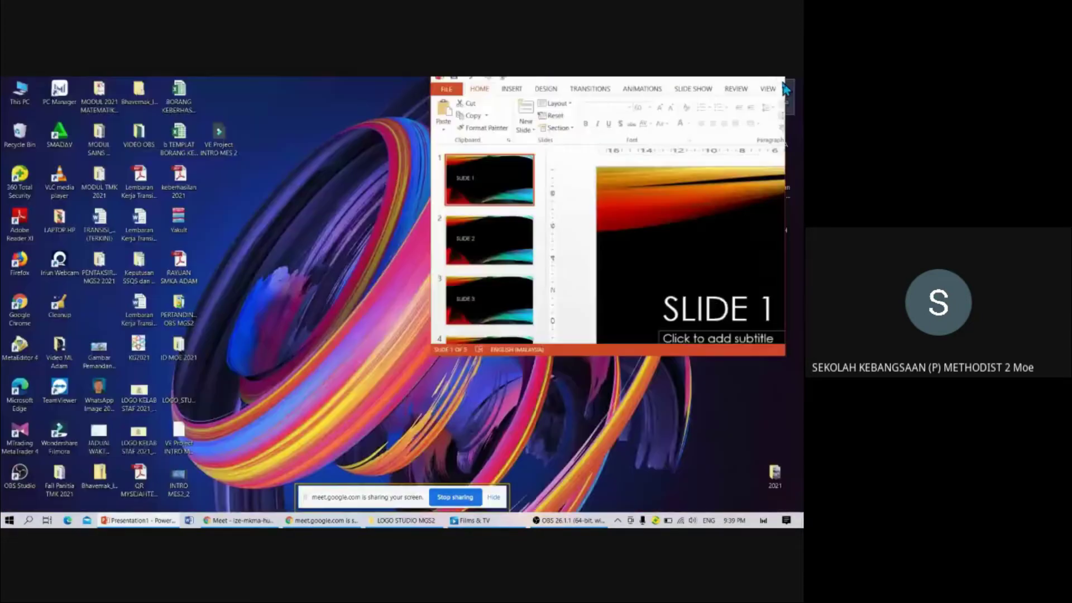
pyautogui.click(577, 521)
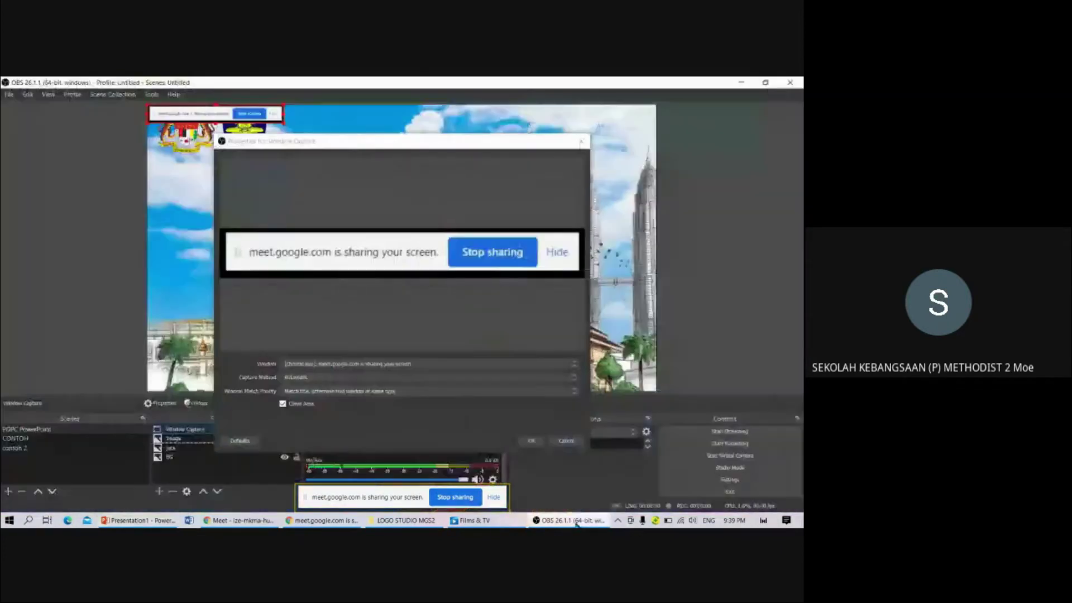
pyautogui.click(428, 364)
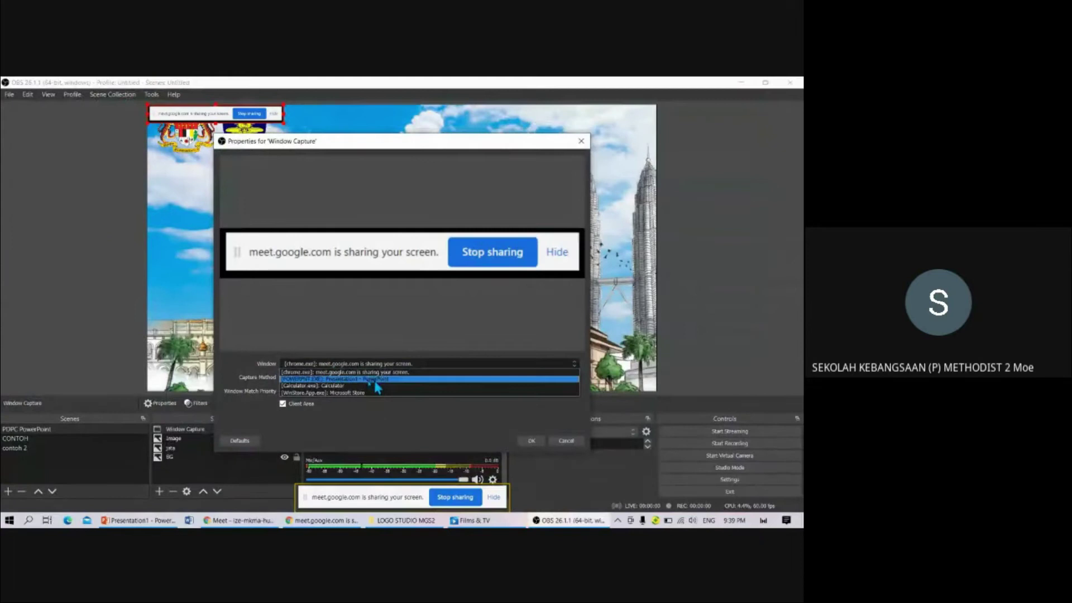
pyautogui.click(355, 379)
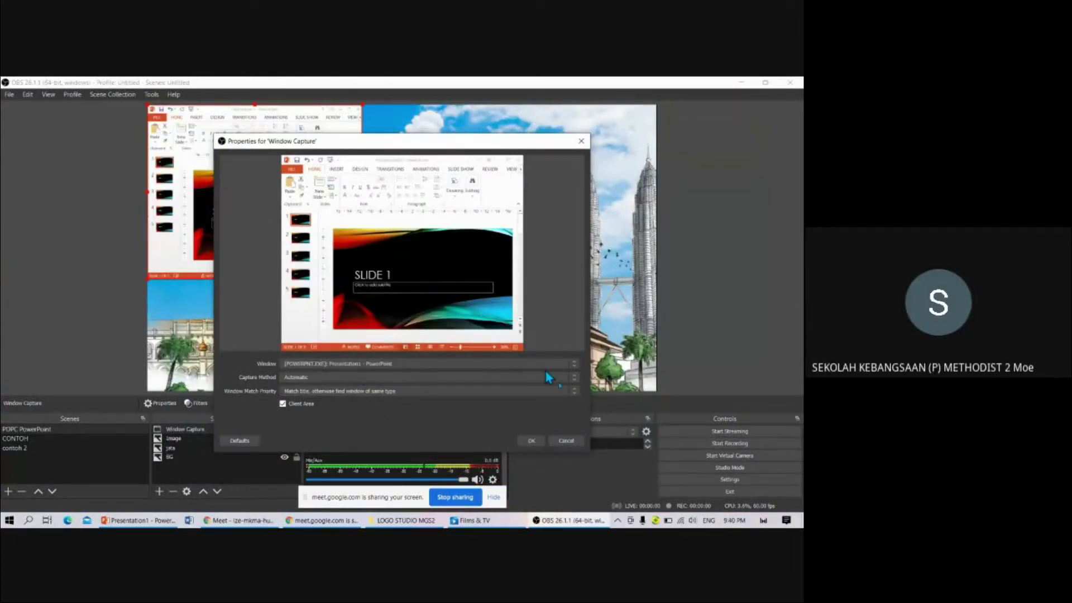
pyautogui.click(532, 441)
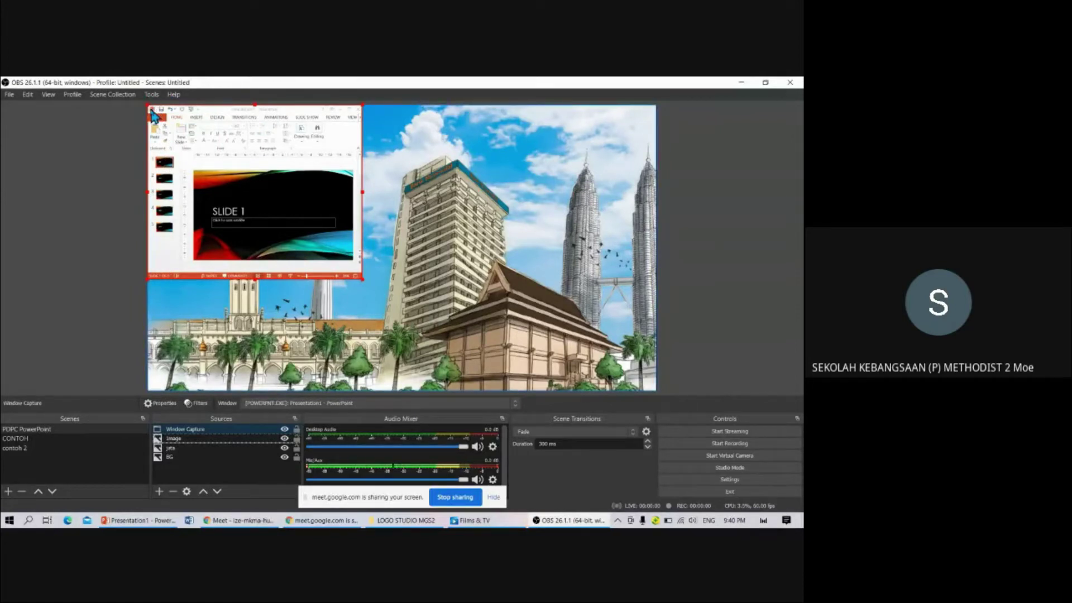
# Crop the PowerPoint capture to the slide area, enlarge it, and place it at the lower-right of the scene
pyautogui.moveTo(150, 104); pyautogui.dragTo(190, 166)
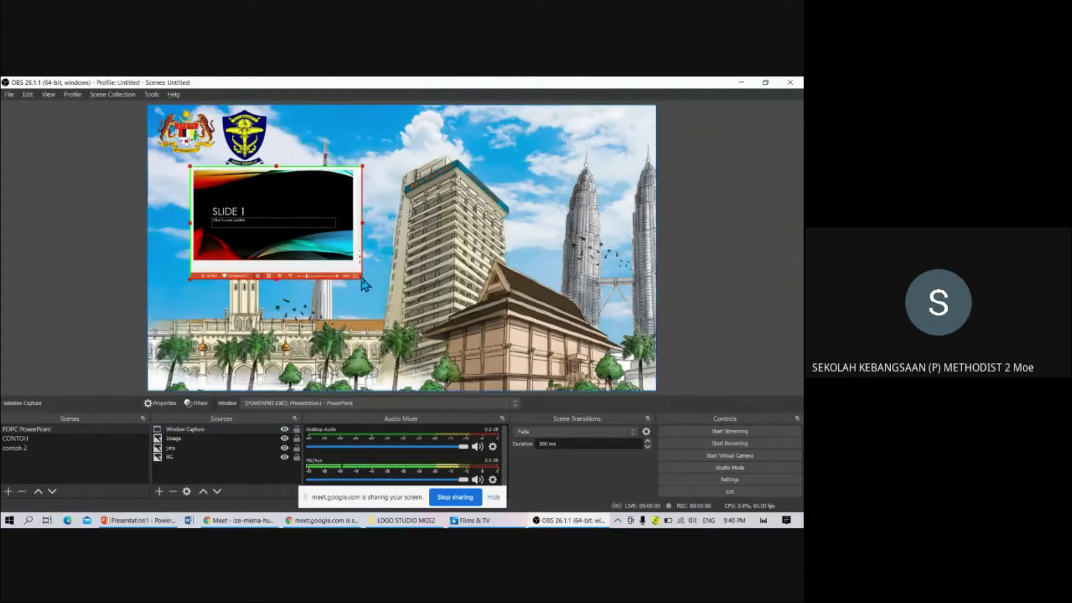
pyautogui.moveTo(362, 280); pyautogui.dragTo(355, 263)
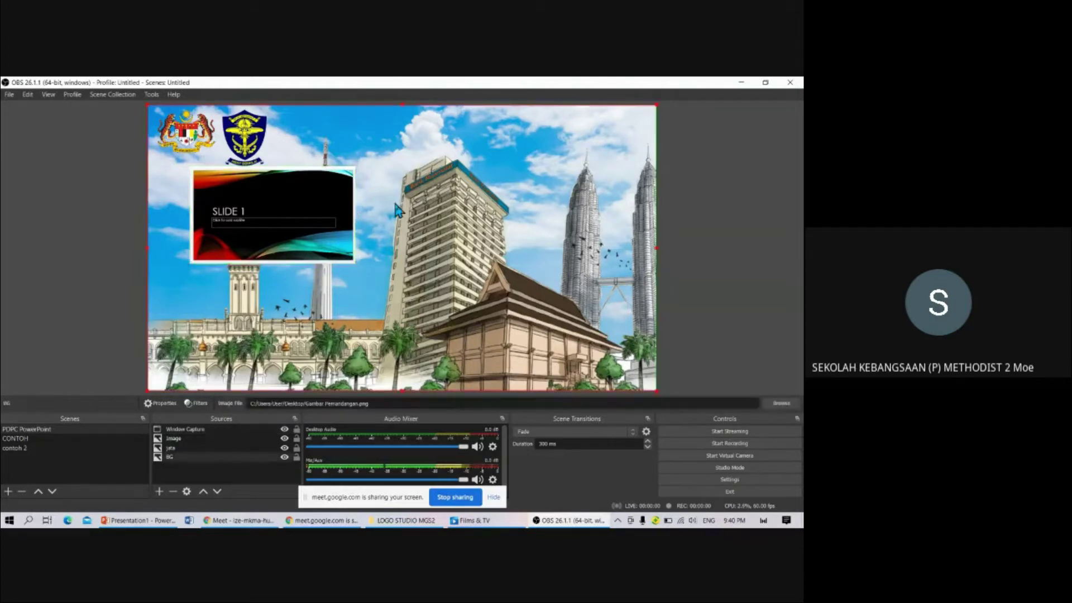
pyautogui.moveTo(356, 264); pyautogui.dragTo(595, 386)
pyautogui.moveTo(474, 323); pyautogui.dragTo(495, 296)
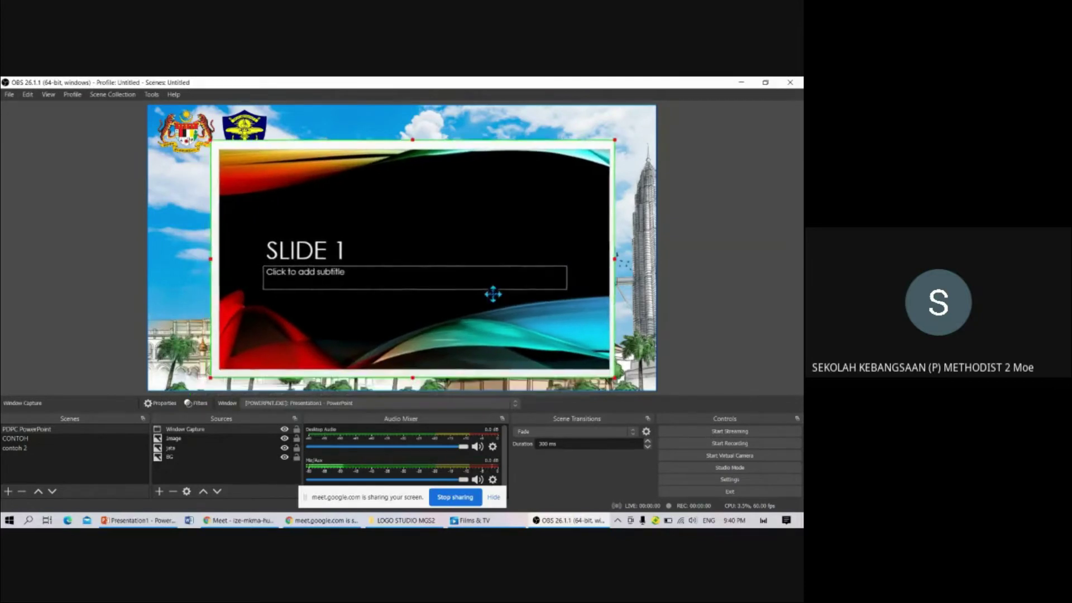
pyautogui.moveTo(617, 379); pyautogui.dragTo(634, 386)
pyautogui.moveTo(531, 325); pyautogui.dragTo(550, 329)
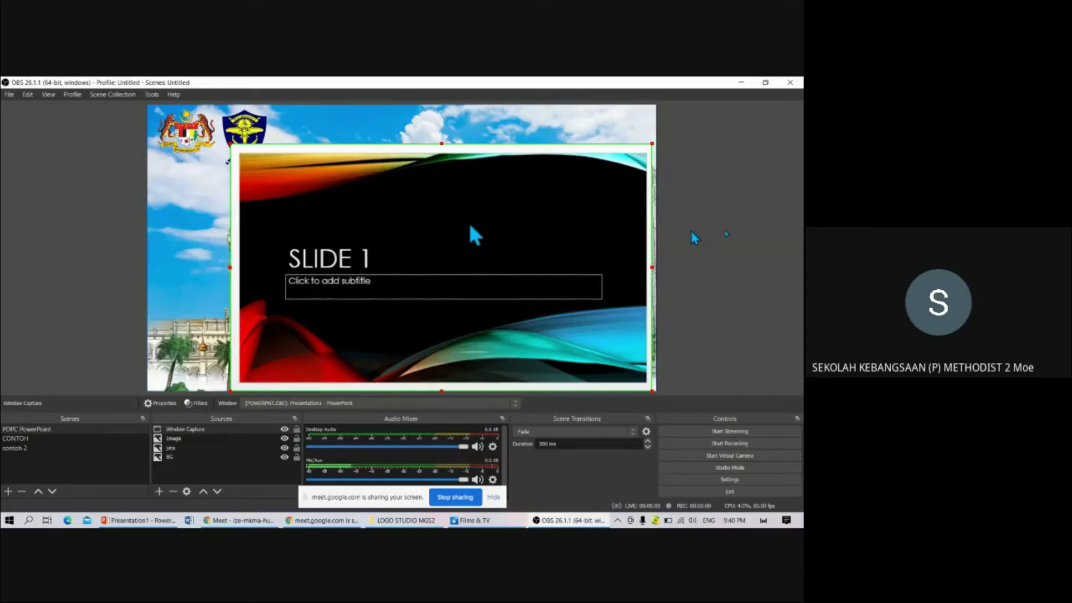
pyautogui.click(698, 218)
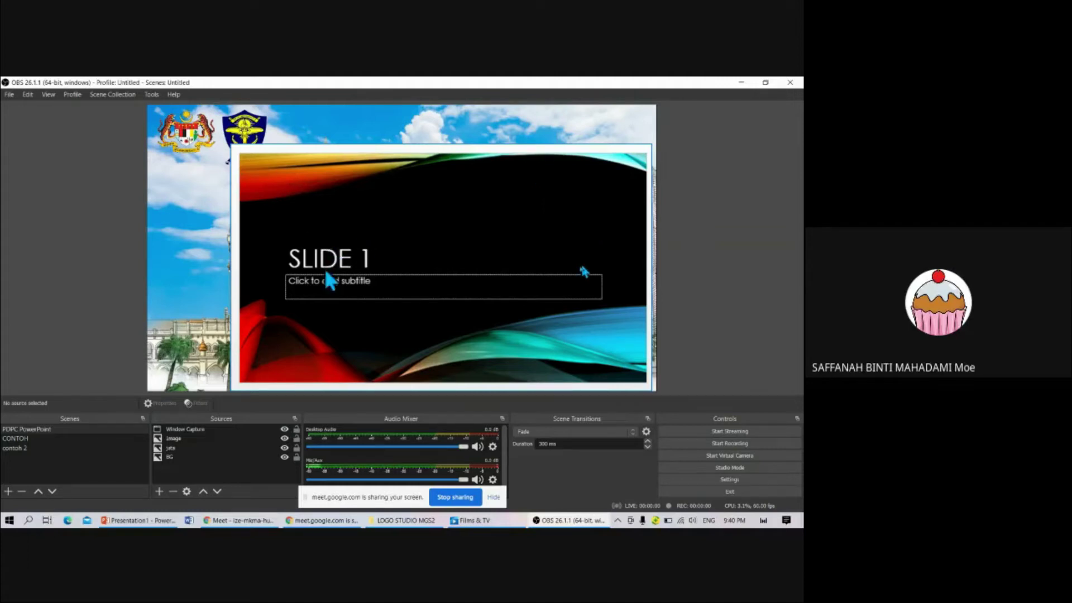
# Shrink the PowerPoint capture slightly and reposition it so it clears the two logos
pyautogui.click(333, 382)
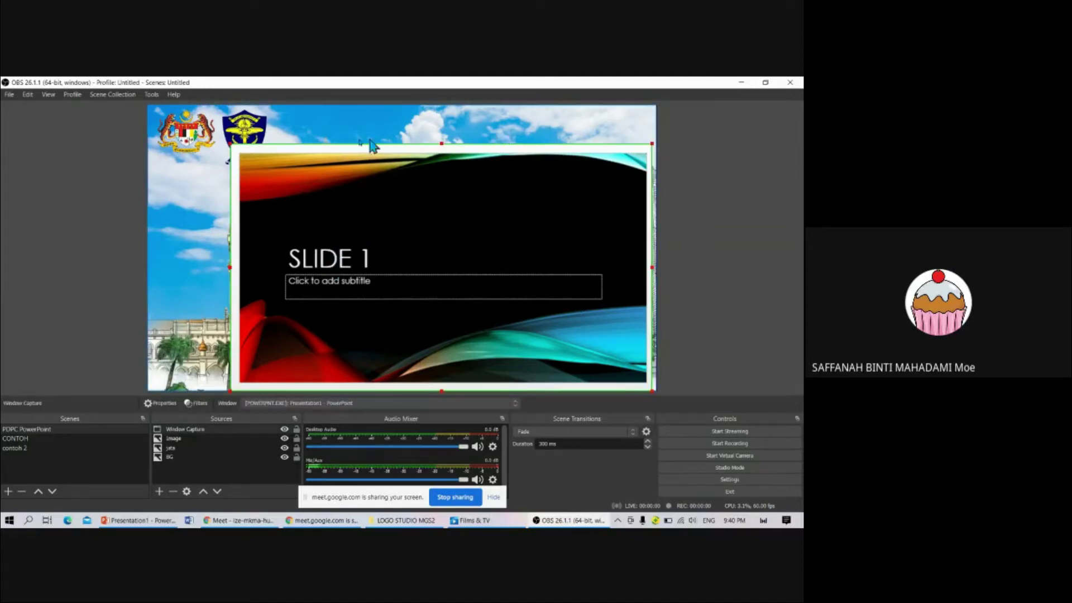
pyautogui.moveTo(230, 144); pyautogui.dragTo(266, 164)
pyautogui.moveTo(479, 264); pyautogui.dragTo(476, 259)
pyautogui.click(723, 220)
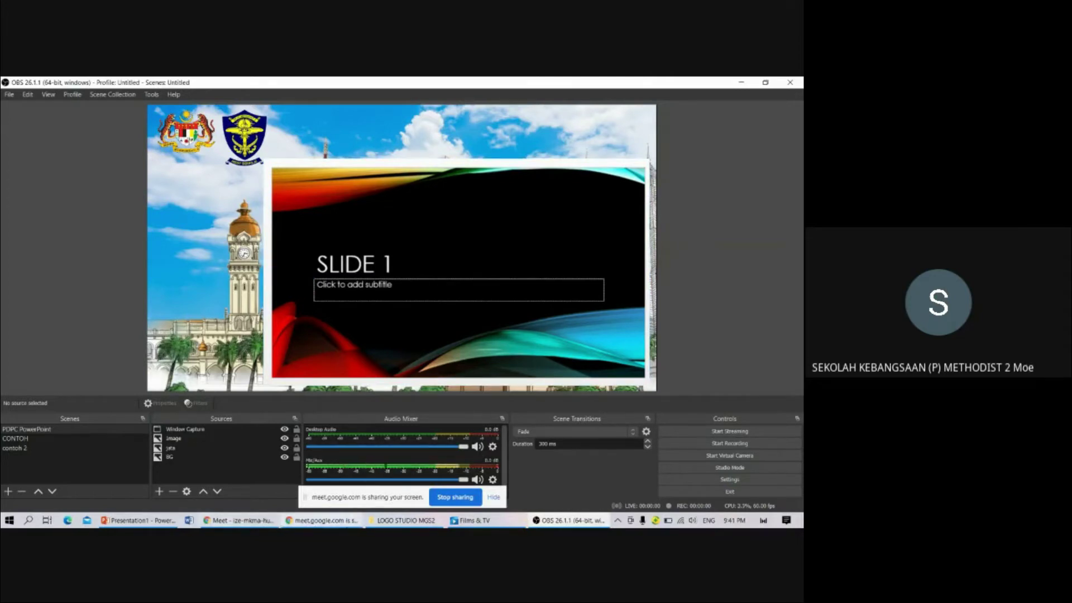
# Switch to Chrome, search Google for obs.ninja in a new tab, and open the OBS.Ninja site
pyautogui.click(321, 520)
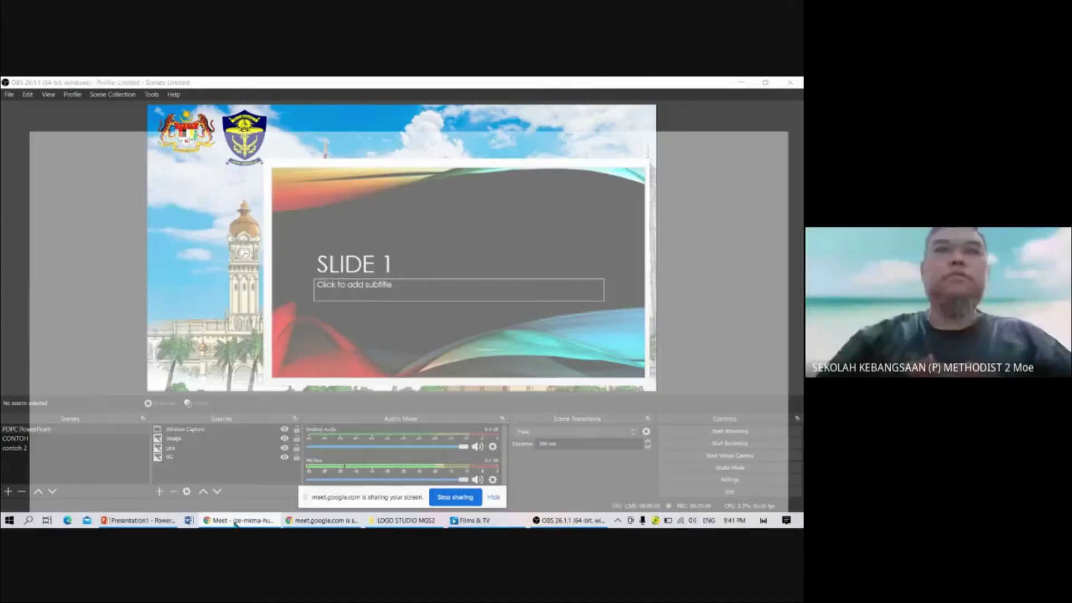
pyautogui.click(239, 520)
pyautogui.click(390, 87)
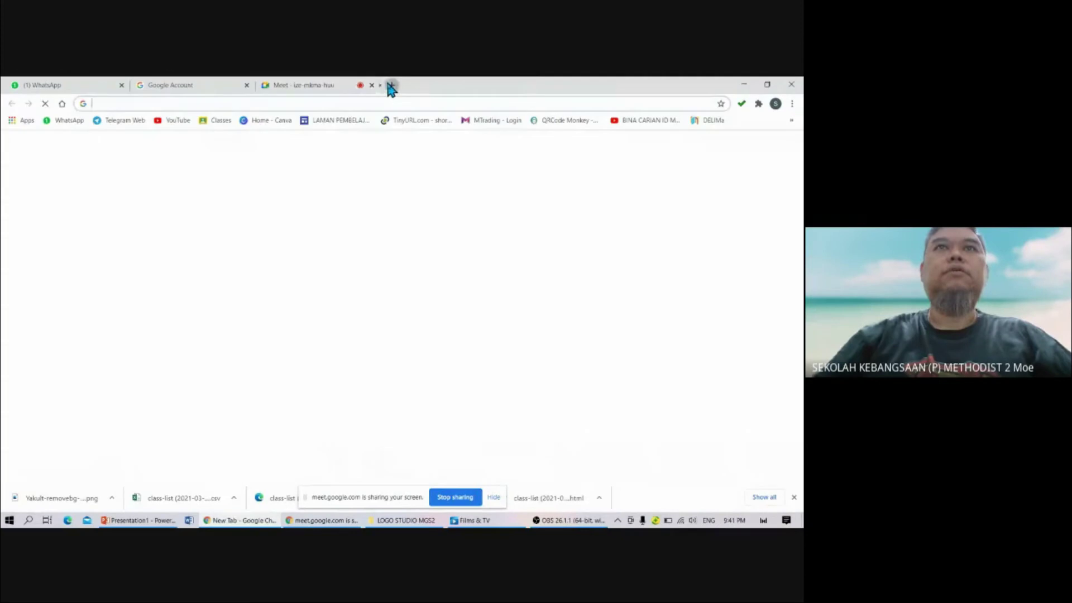
pyautogui.click(62, 104)
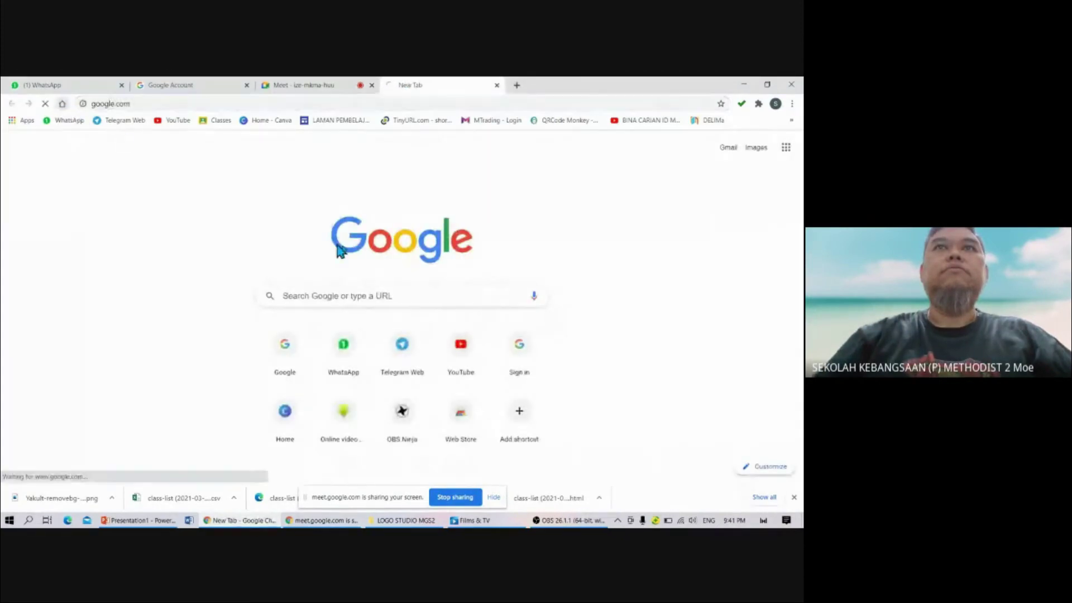
pyautogui.click(414, 246)
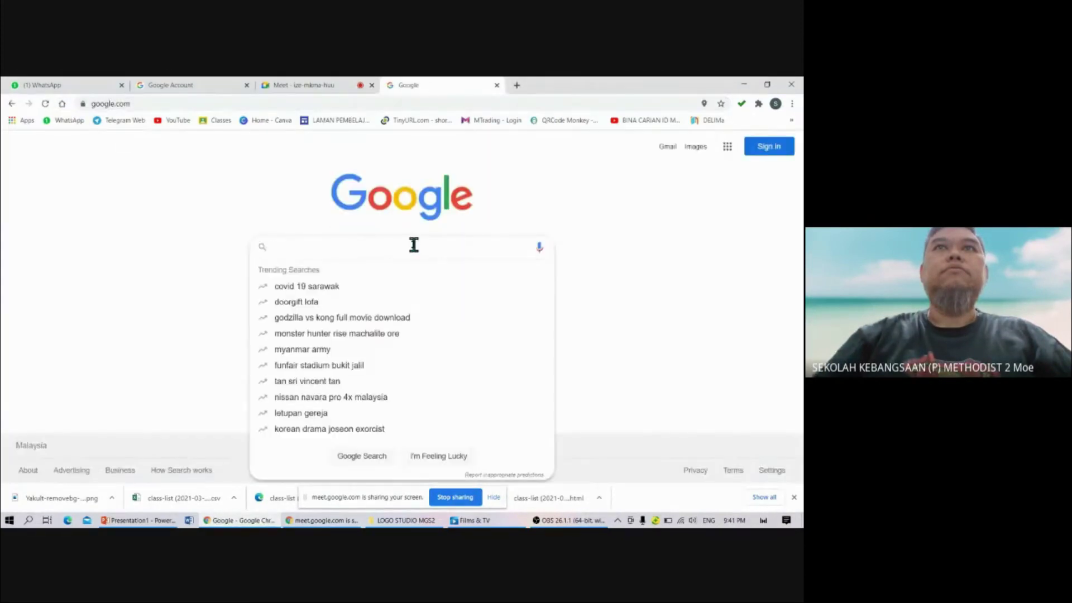
pyautogui.write('obs')
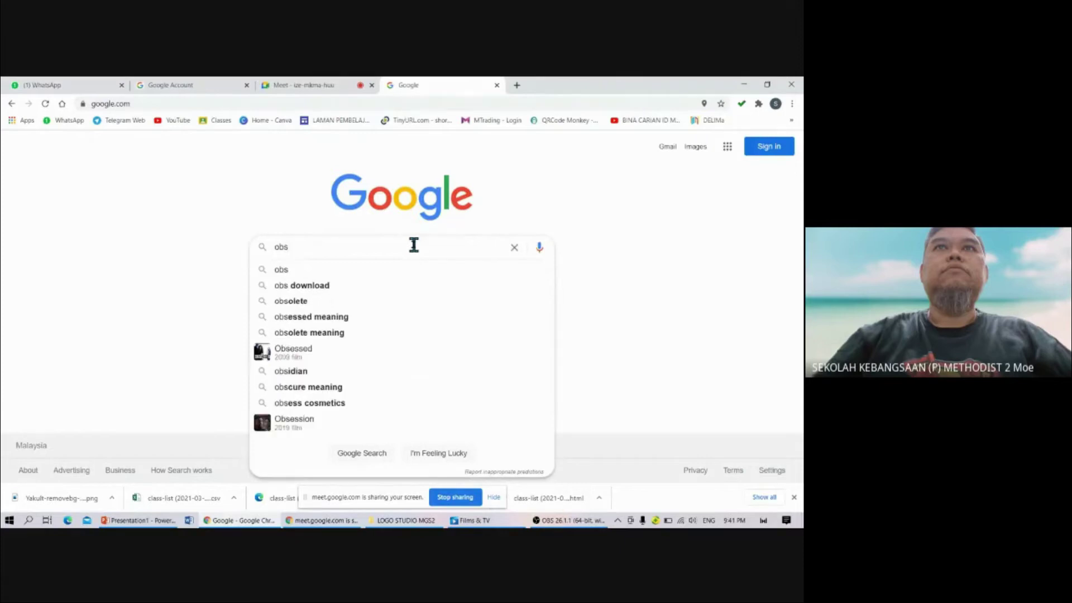
pyautogui.write('.ninja')
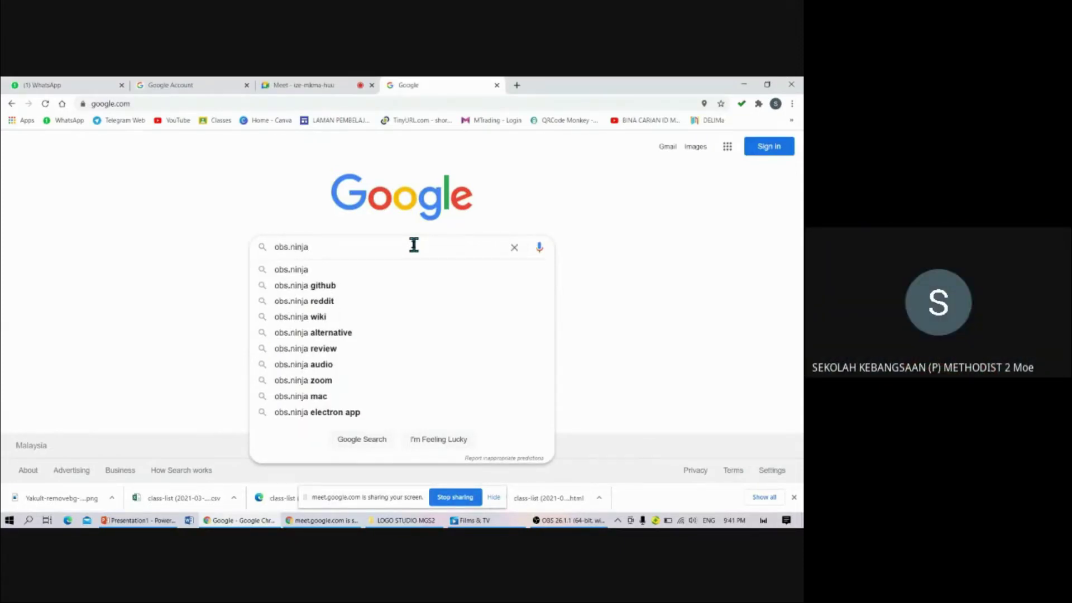
pyautogui.press('Return')
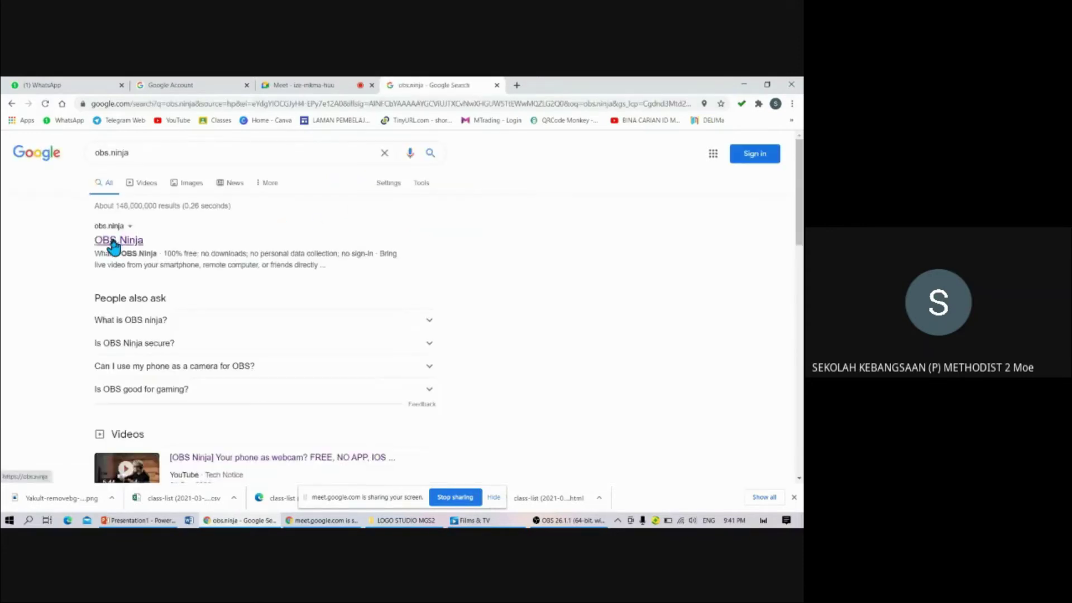
pyautogui.click(113, 241)
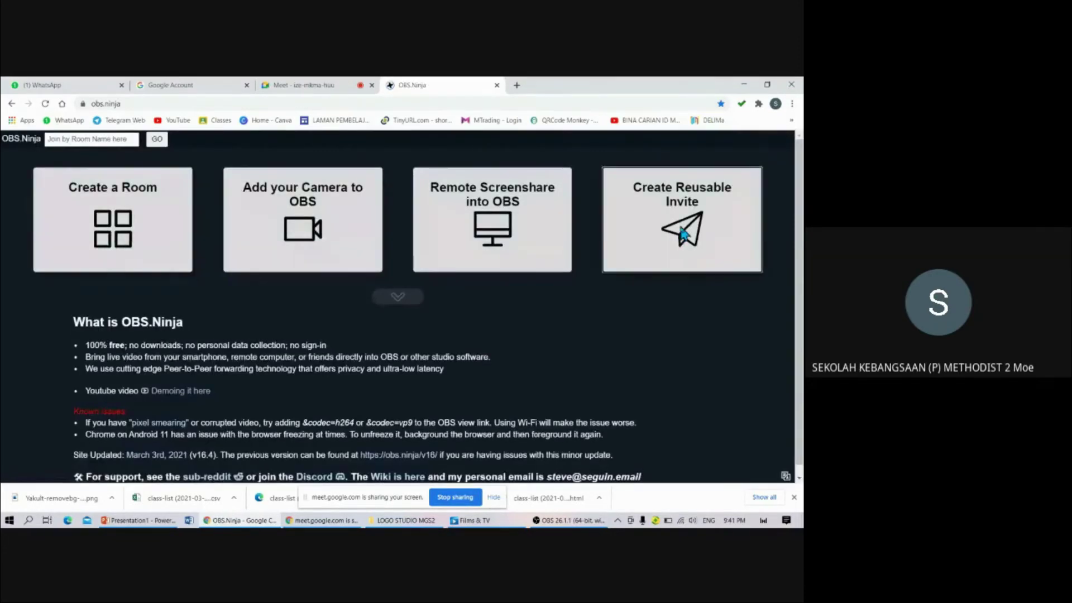
# Create a reusable invite on OBS.Ninja and copy its OBS Browser Source Link
pyautogui.click(683, 233)
pyautogui.click(415, 251)
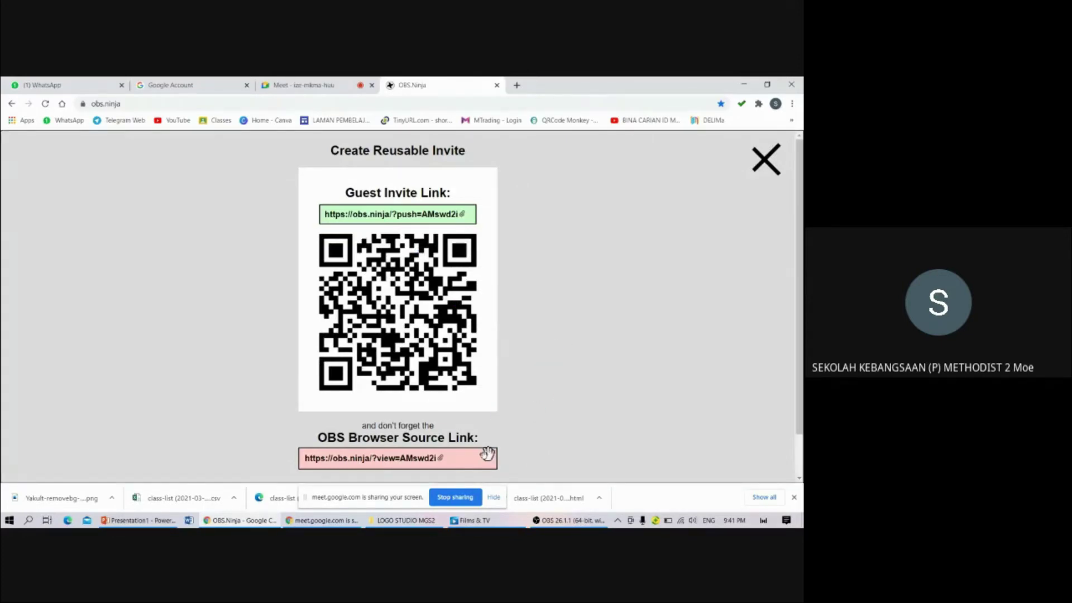
pyautogui.click(462, 455)
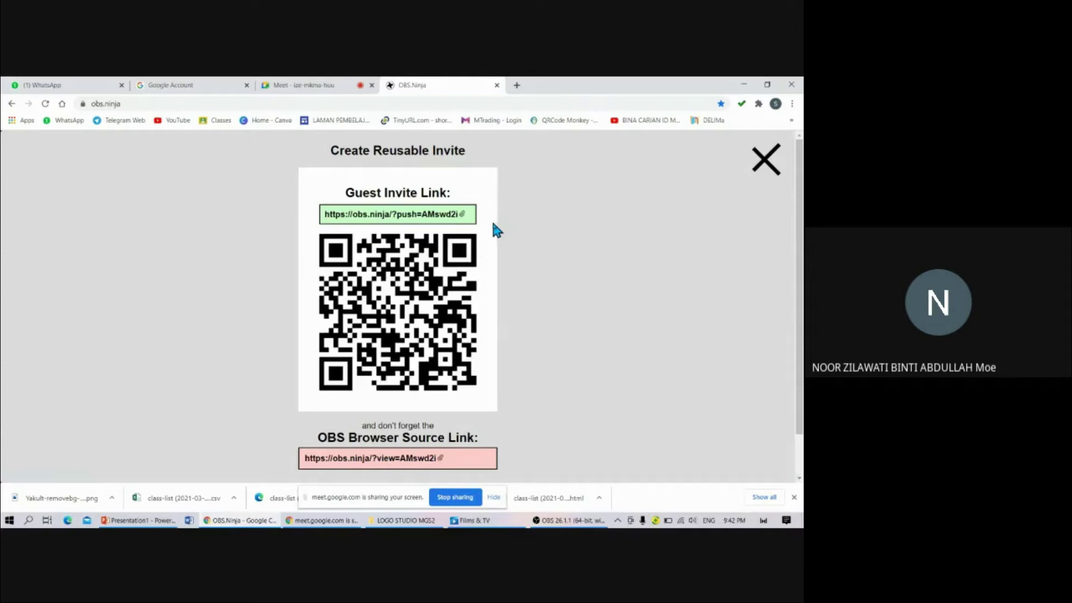
# Check the Google Meet call, return to OBS, and select the Window Capture source
pyautogui.click(309, 90)
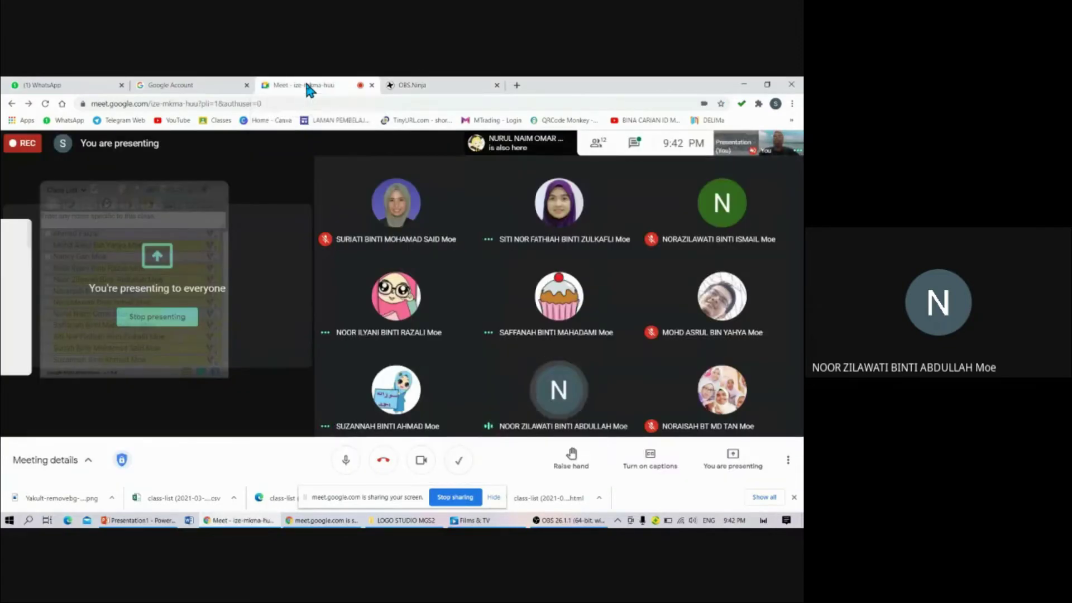
pyautogui.click(428, 84)
pyautogui.click(568, 523)
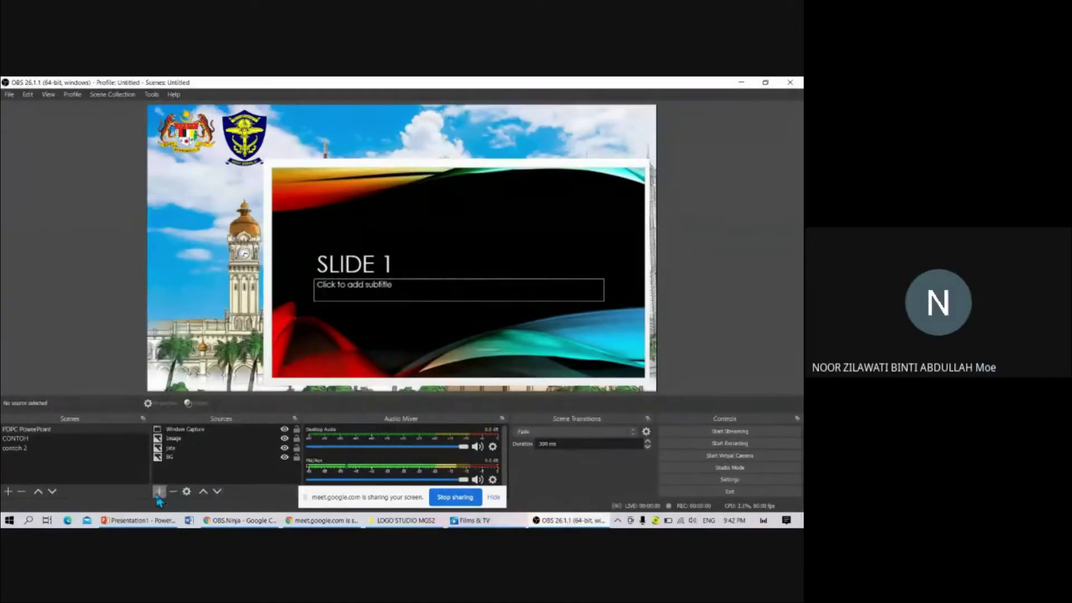
pyautogui.click(208, 431)
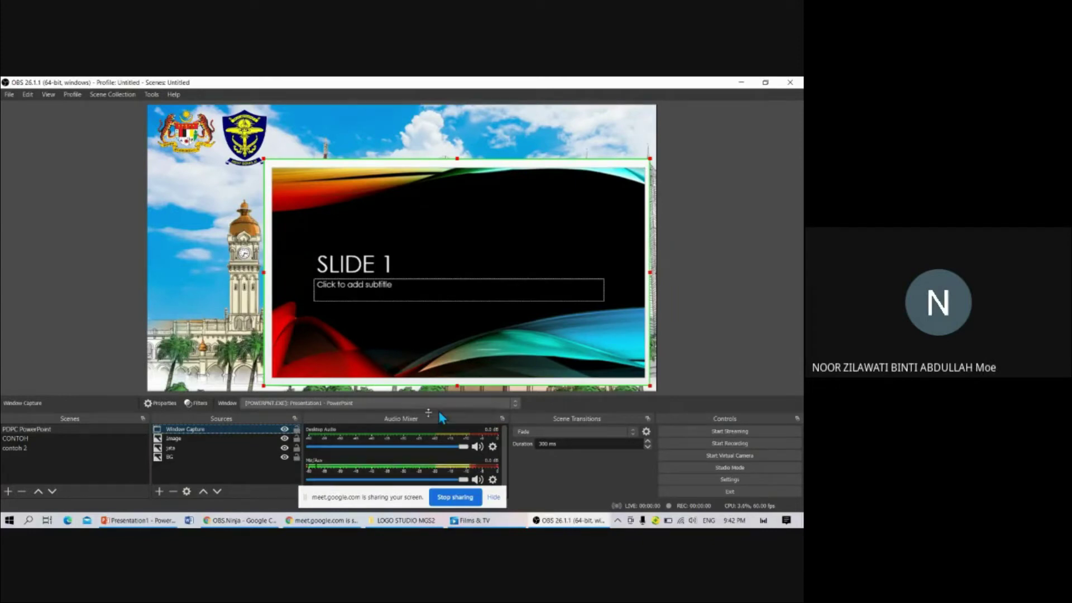
# Minimize OBS and Chrome, and move the PowerPoint window slightly down from the desktop's upper-right corner
pyautogui.click(742, 83)
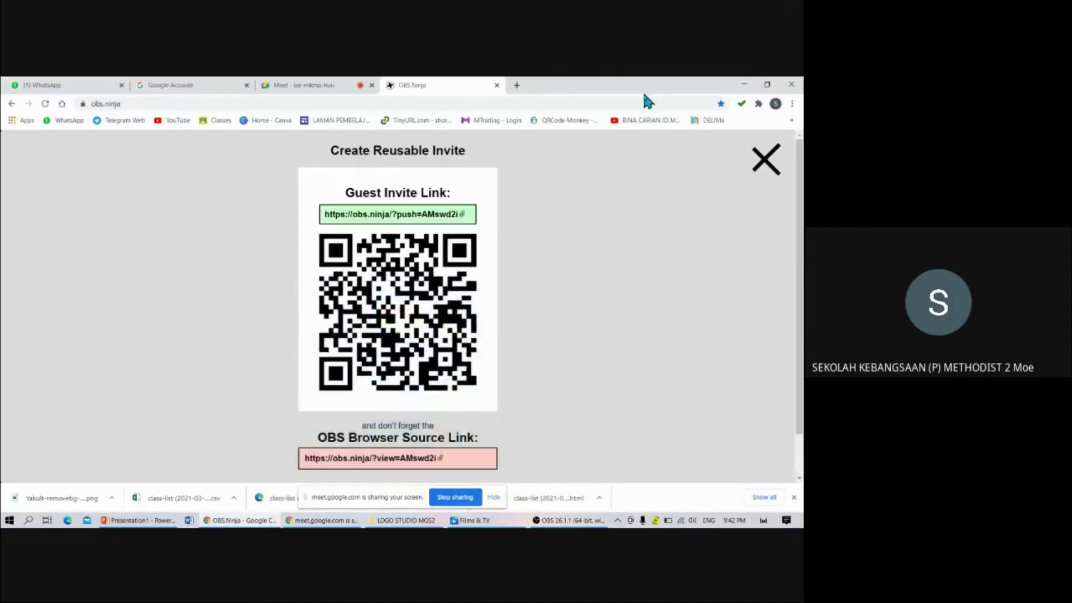
pyautogui.click(745, 83)
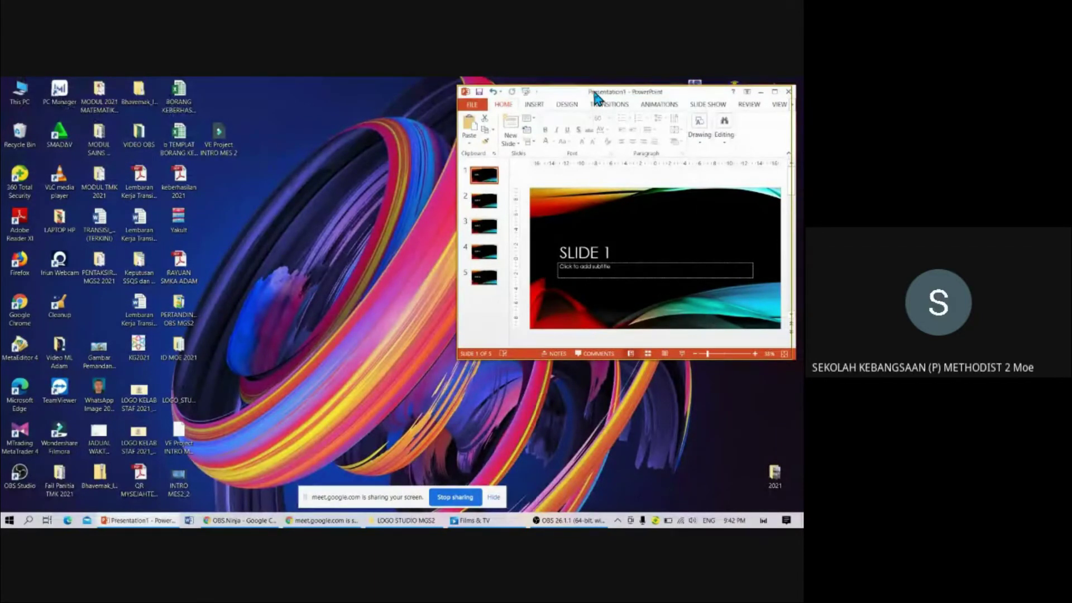
pyautogui.moveTo(593, 92); pyautogui.dragTo(571, 124)
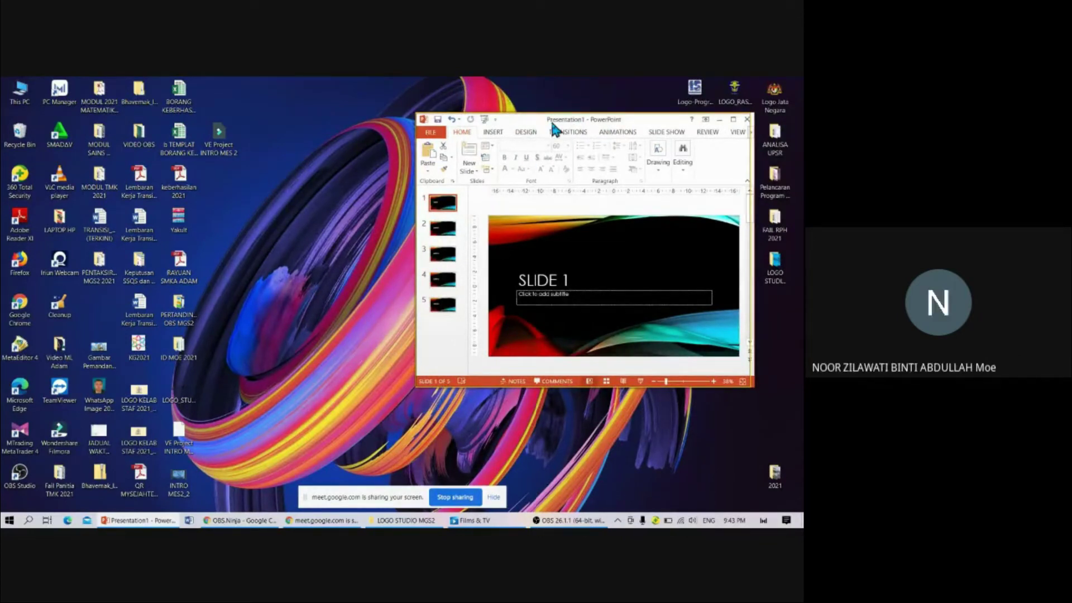
pyautogui.moveTo(551, 124); pyautogui.dragTo(563, 119)
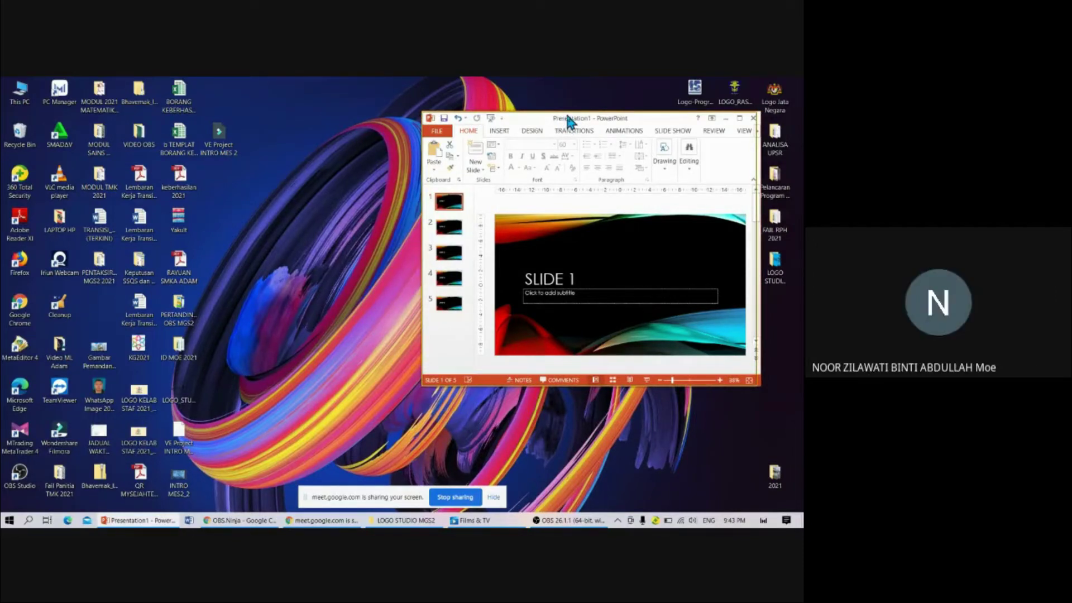
pyautogui.moveTo(573, 120); pyautogui.dragTo(597, 118)
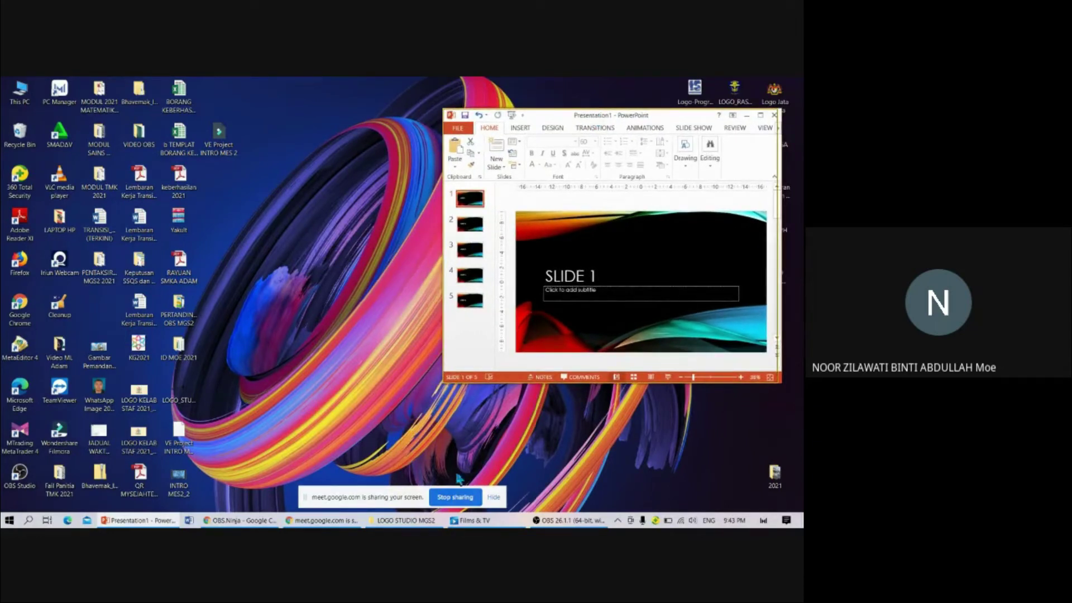
# Return to OBS, look through the windows available to the Window Capture source, and deselect the source
pyautogui.click(556, 524)
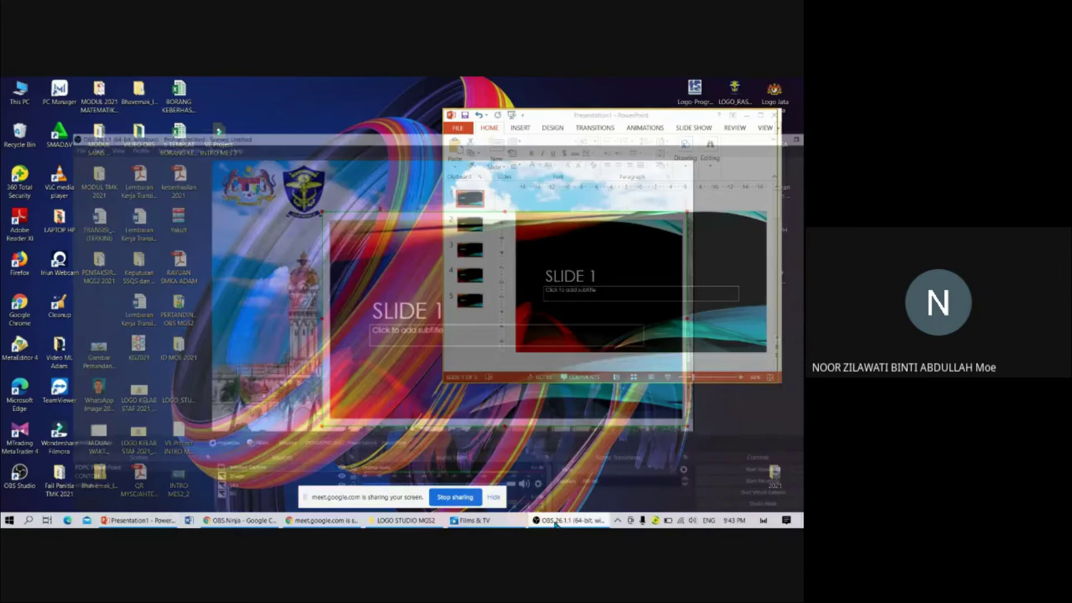
pyautogui.click(377, 403)
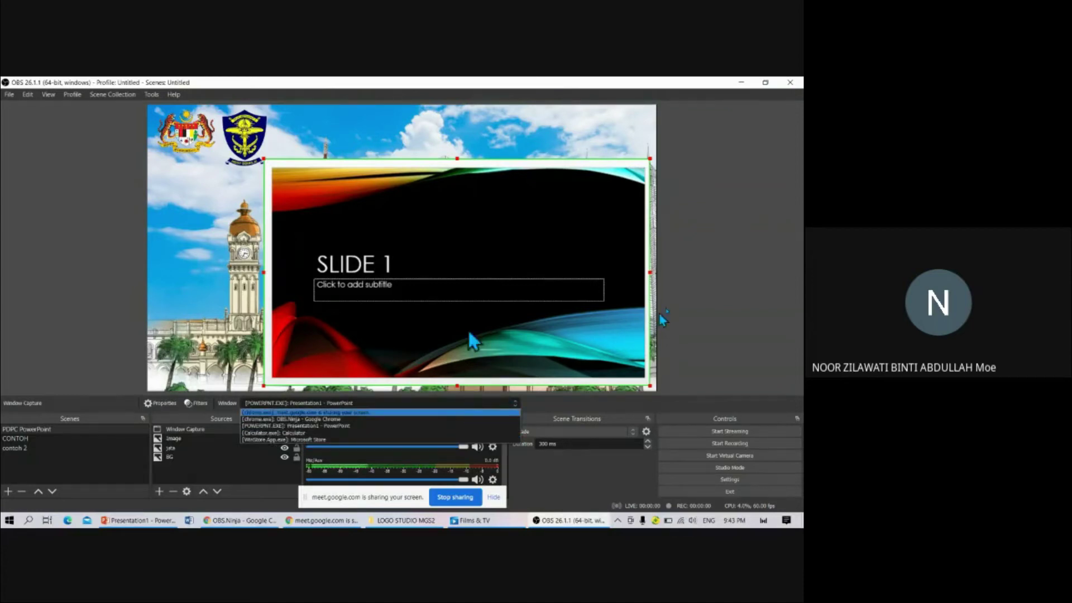
pyautogui.click(720, 273)
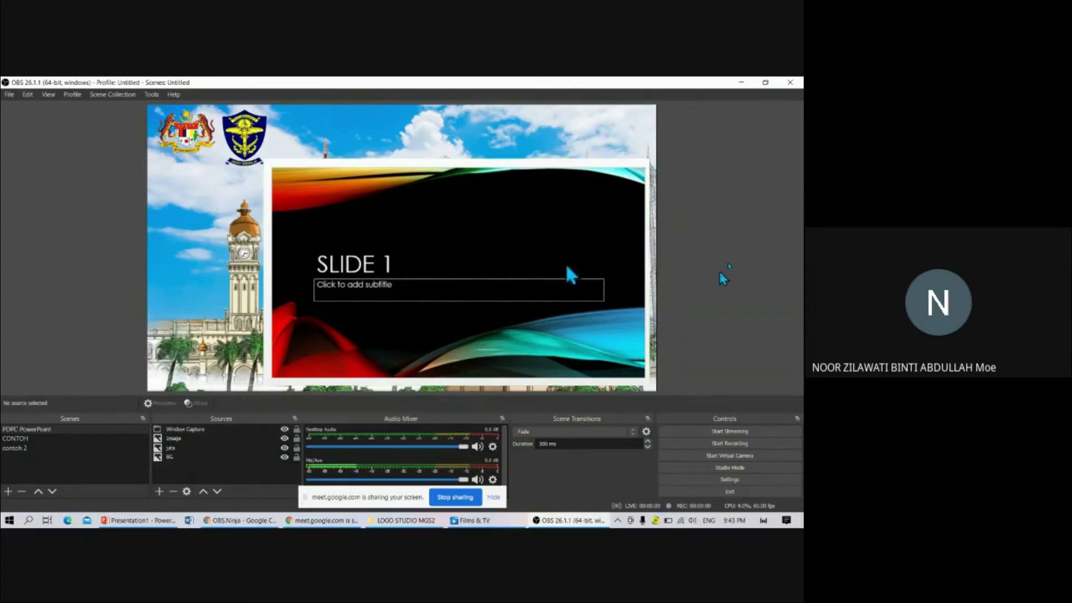
# Minimize OBS and shift the PowerPoint window slightly to the left on the desktop
pyautogui.click(740, 84)
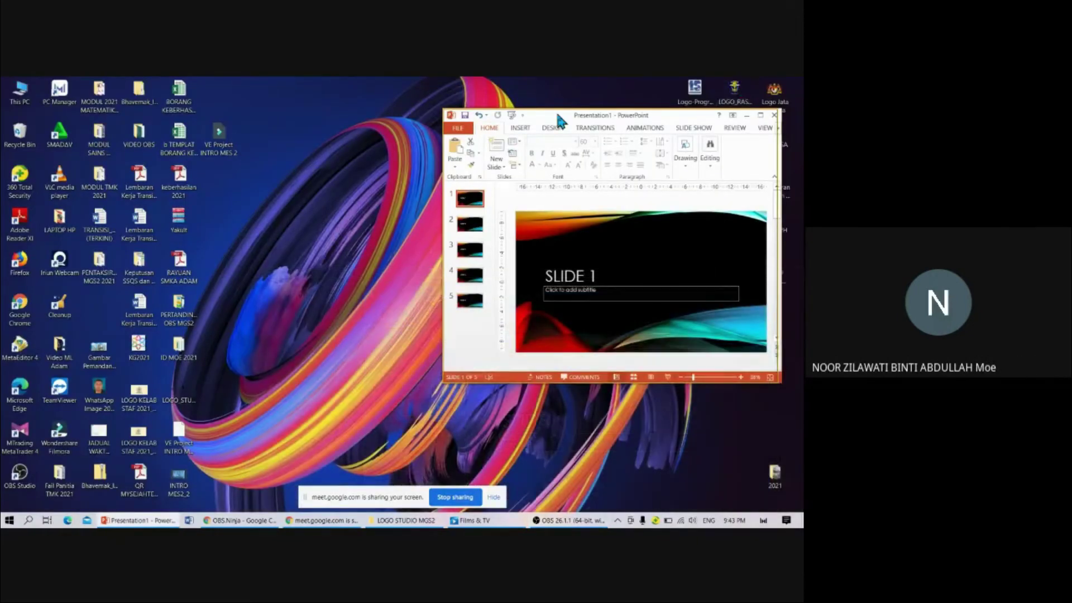
pyautogui.moveTo(556, 109); pyautogui.dragTo(539, 106)
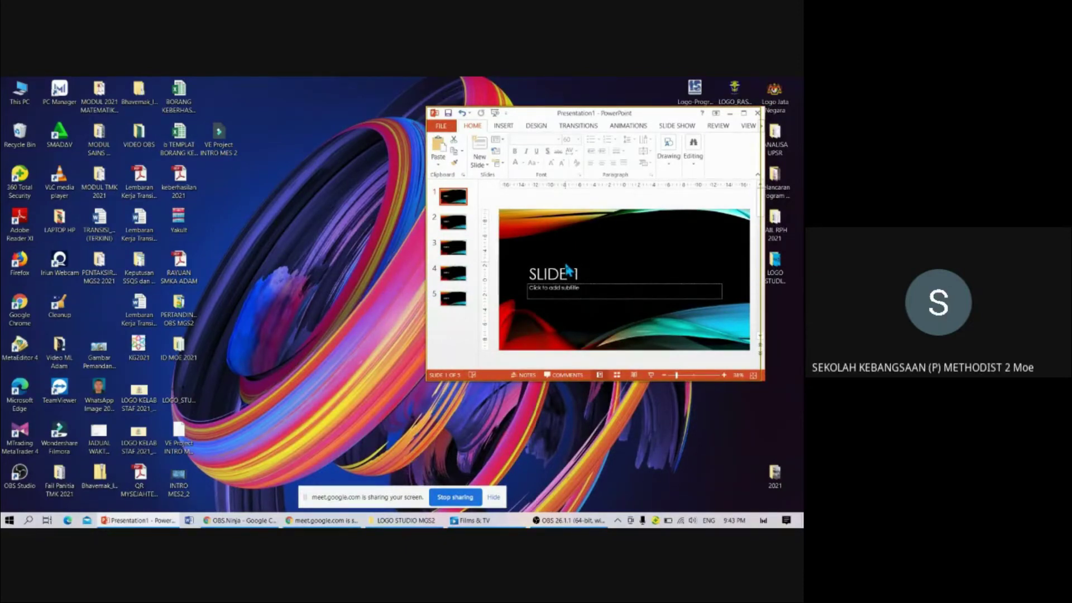
# Check the OBS scene and minimize it, and maximize the PowerPoint window before restoring it to its smaller size
pyautogui.click(577, 522)
pyautogui.click(742, 84)
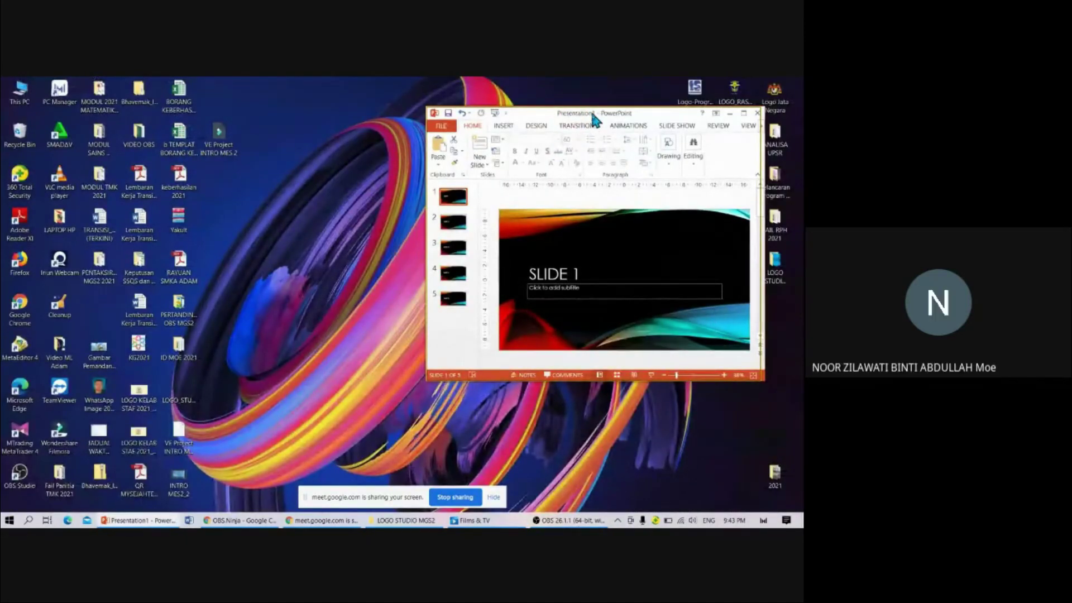
pyautogui.click(742, 112)
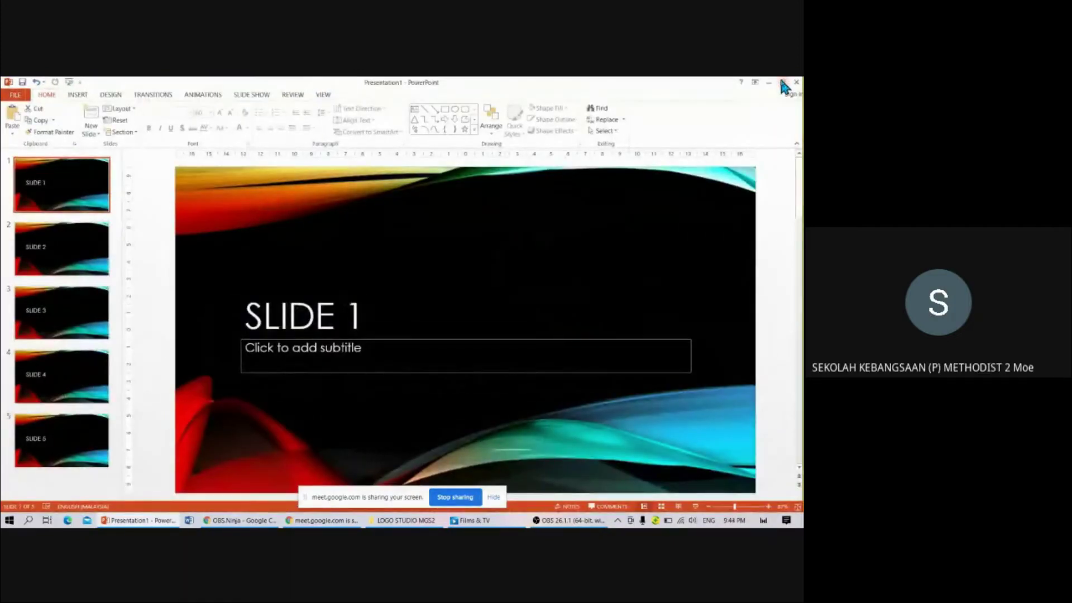
pyautogui.click(783, 82)
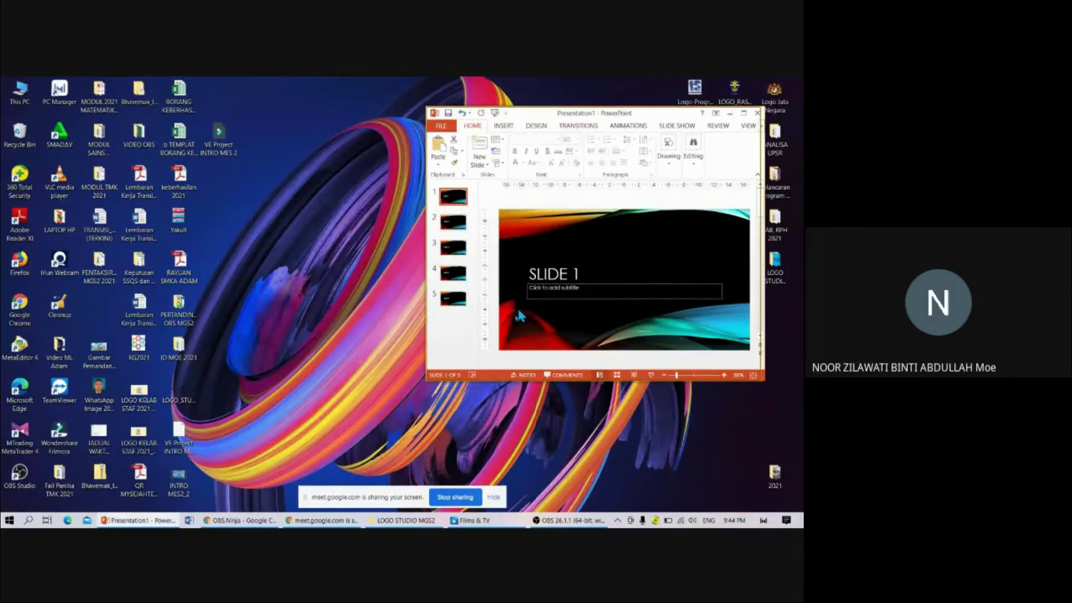
# Switch back to OBS and select the Window Capture source in the scene
pyautogui.moveTo(573, 525)
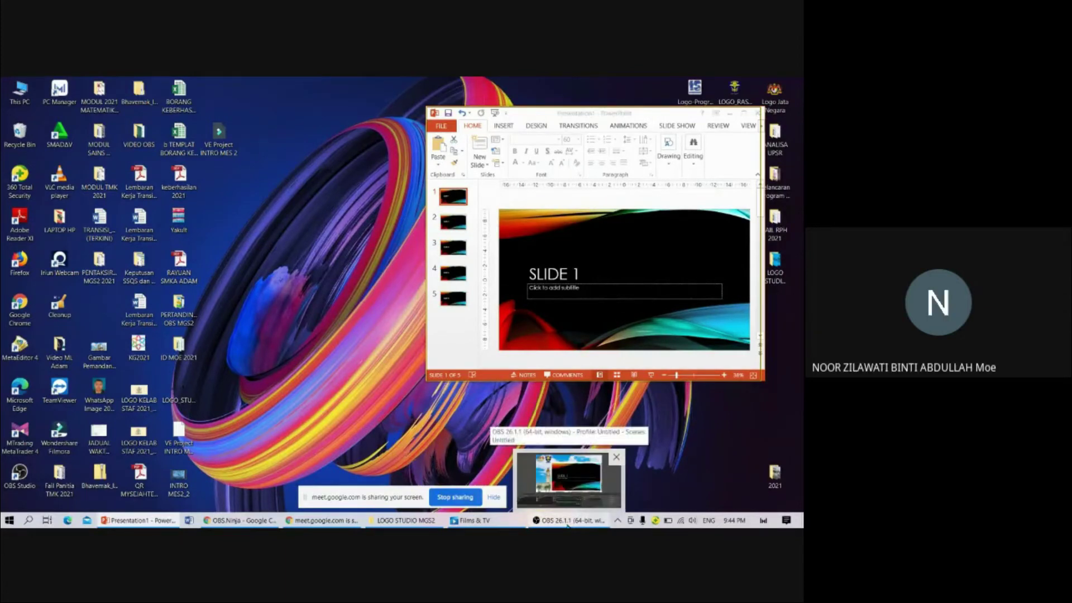
pyautogui.click(568, 523)
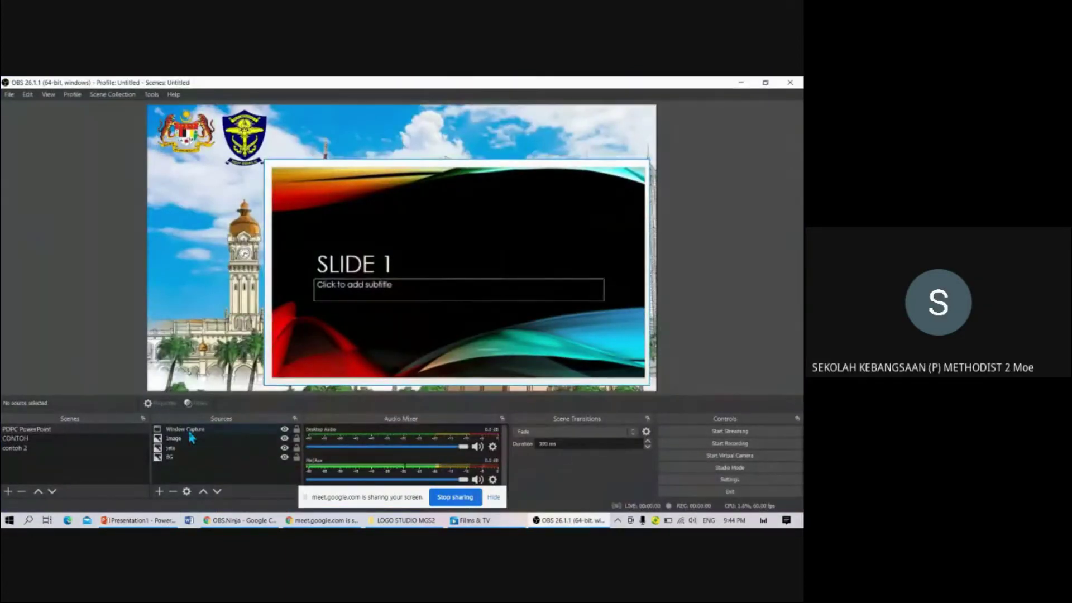
pyautogui.click(211, 430)
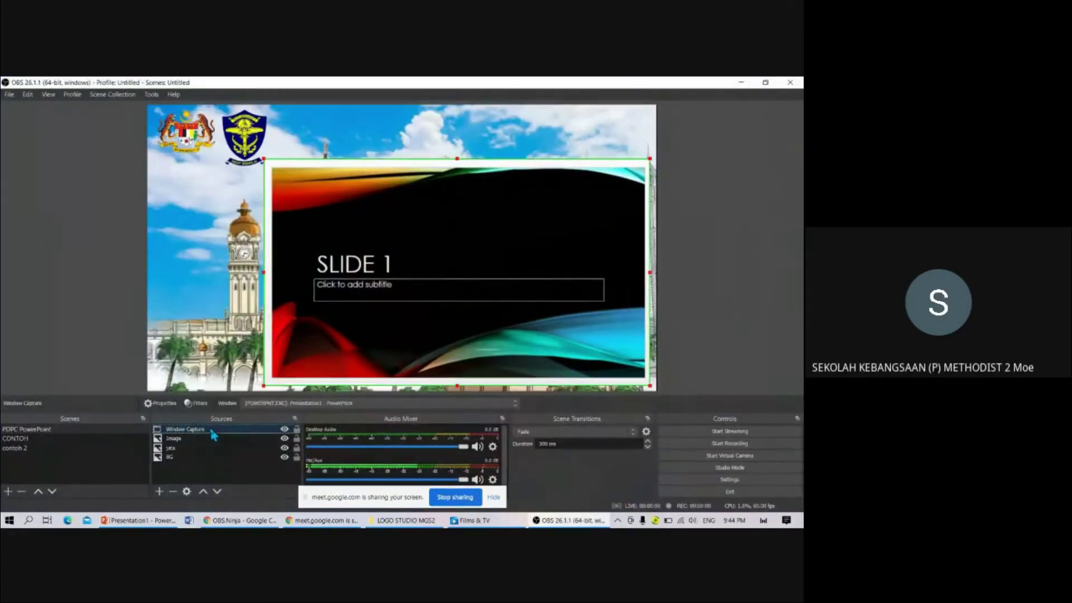
# Review the windows available to the Window Capture source and view the PowerPoint window on the desktop
pyautogui.click(407, 404)
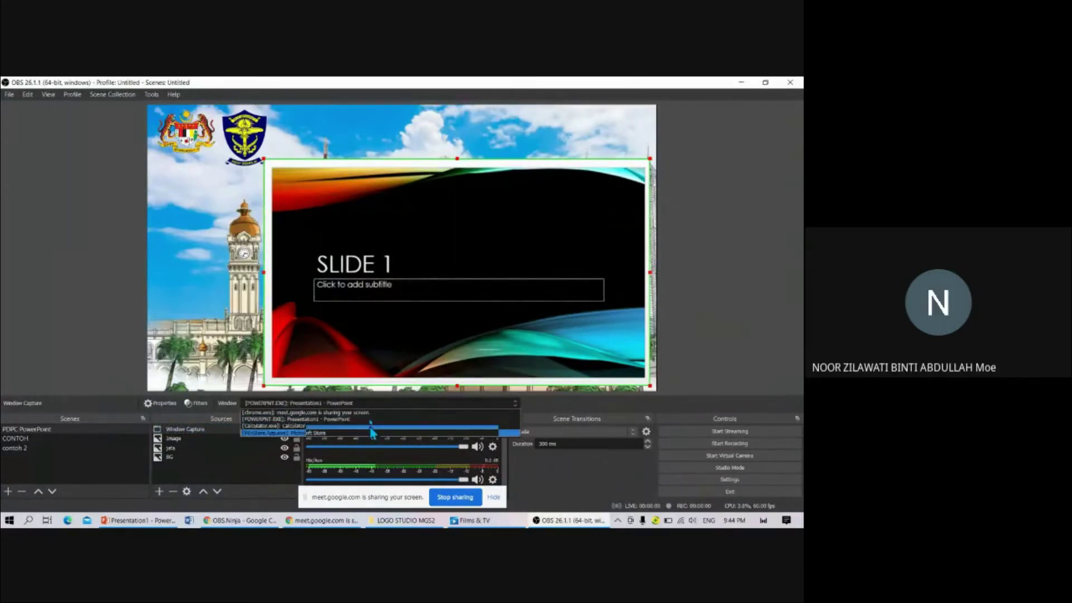
pyautogui.click(416, 407)
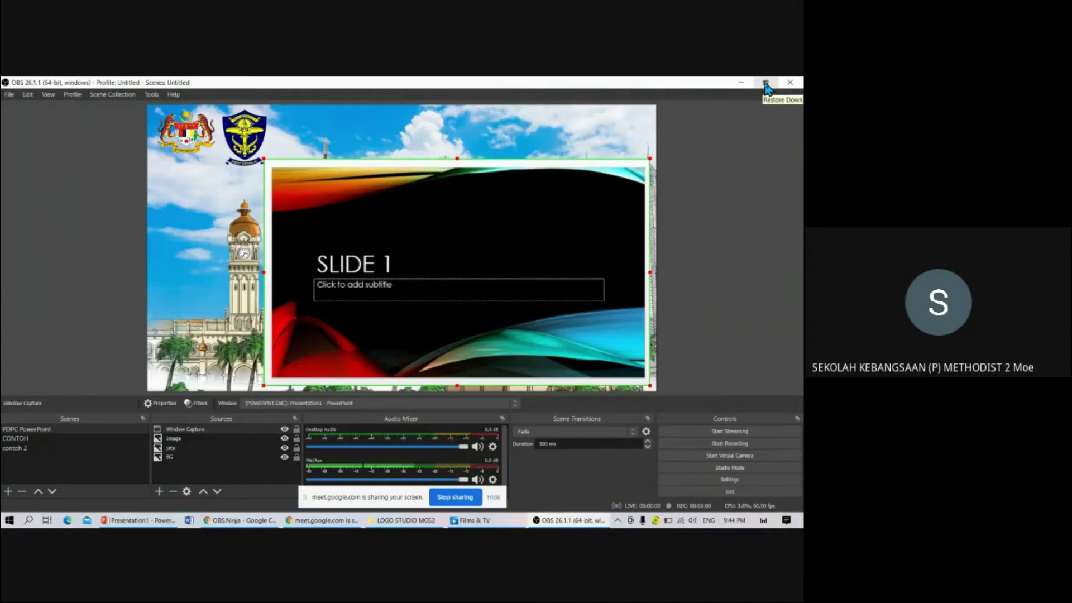
pyautogui.click(711, 201)
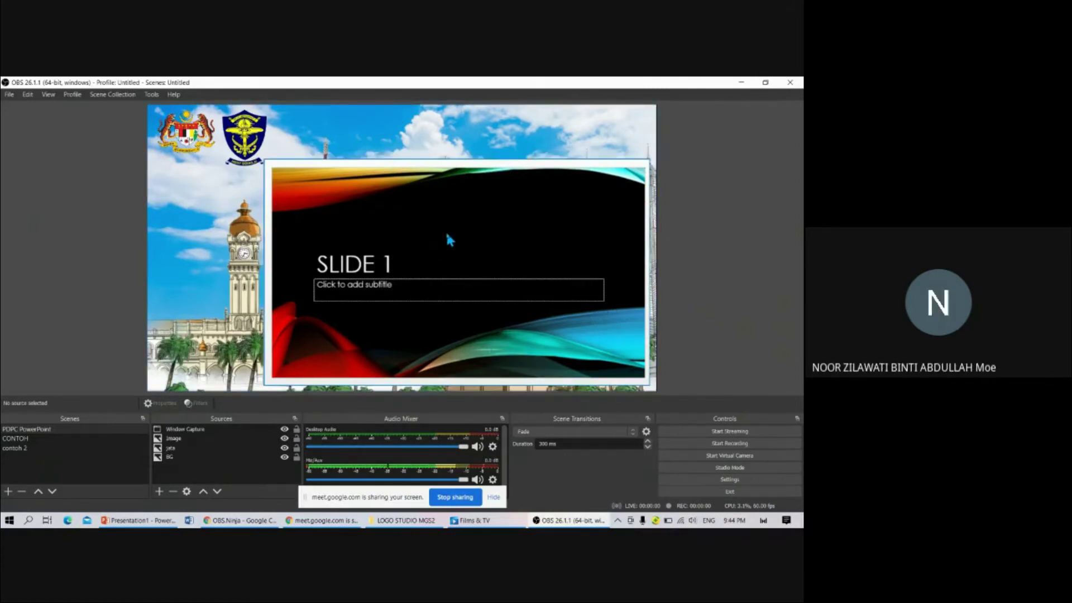
pyautogui.click(742, 83)
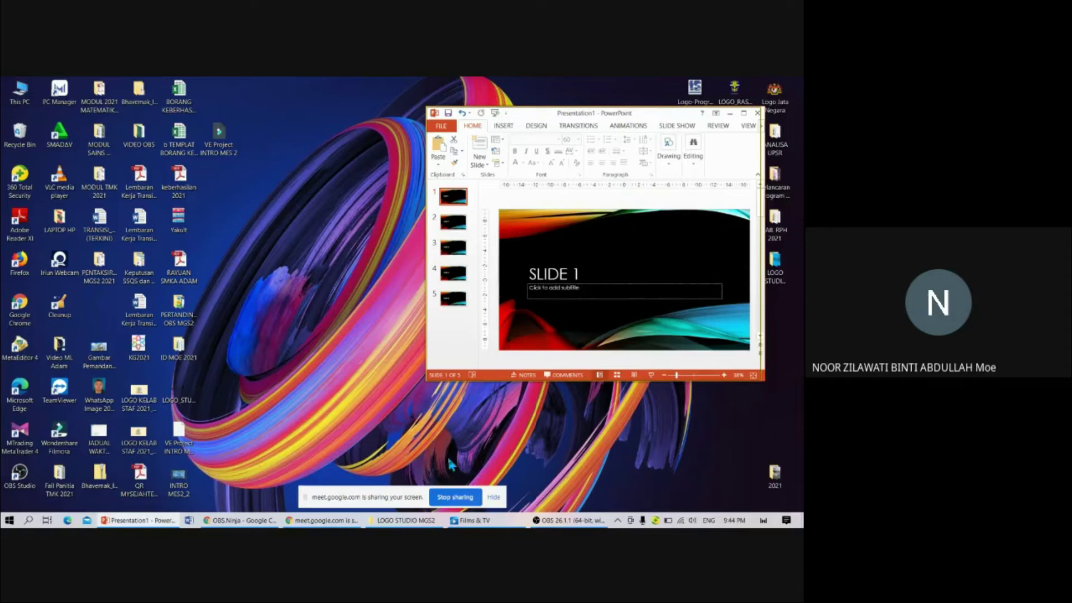
pyautogui.click(568, 521)
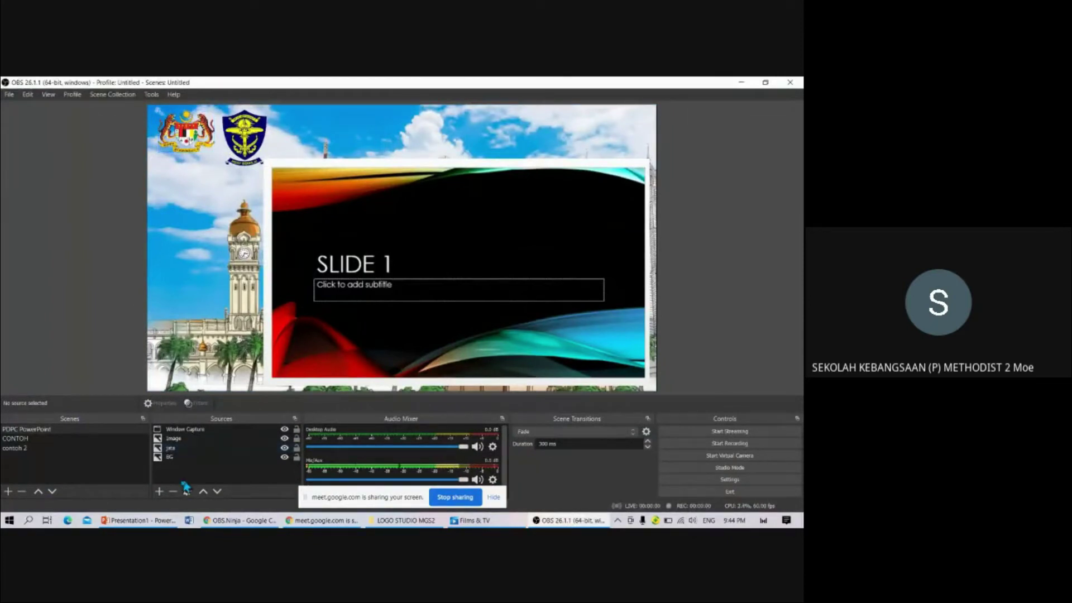
# Add a new browser source named obsninja to the PDPC PowerPoint scene
pyautogui.click(159, 492)
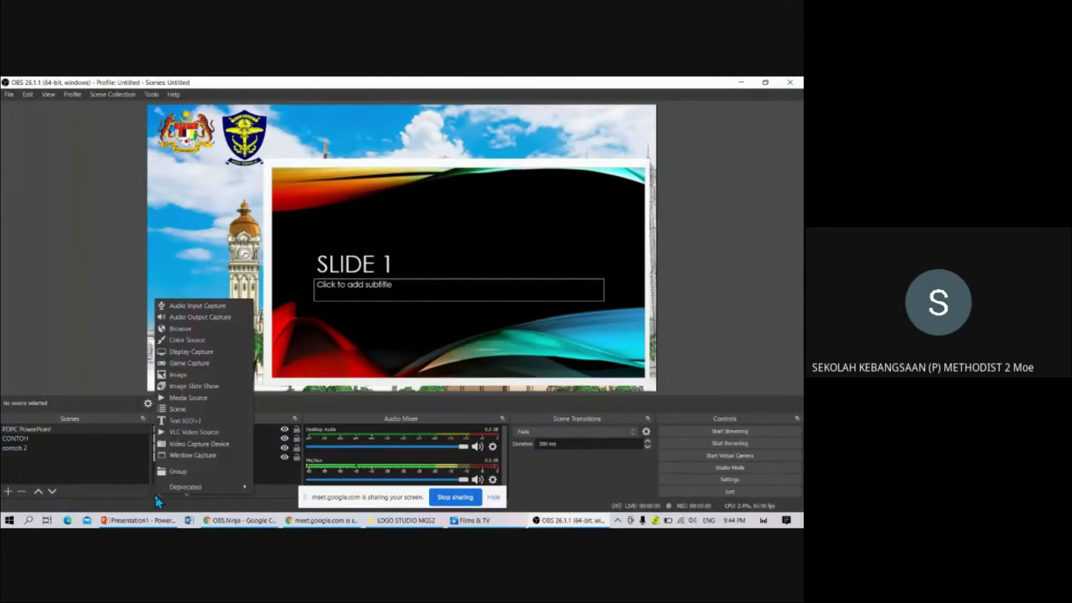
pyautogui.click(197, 331)
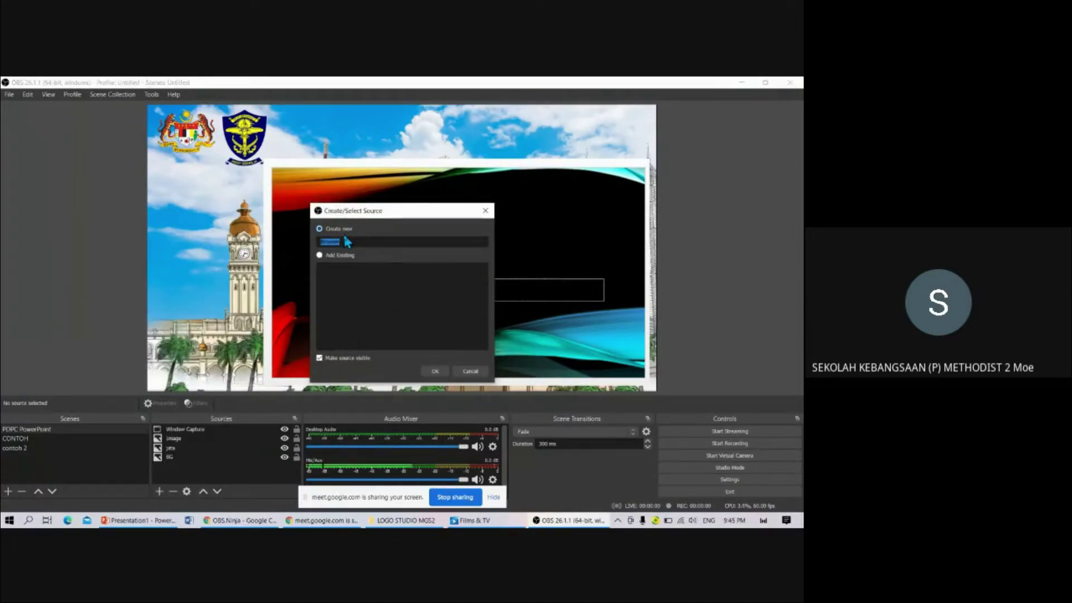
pyautogui.write('obsninja')
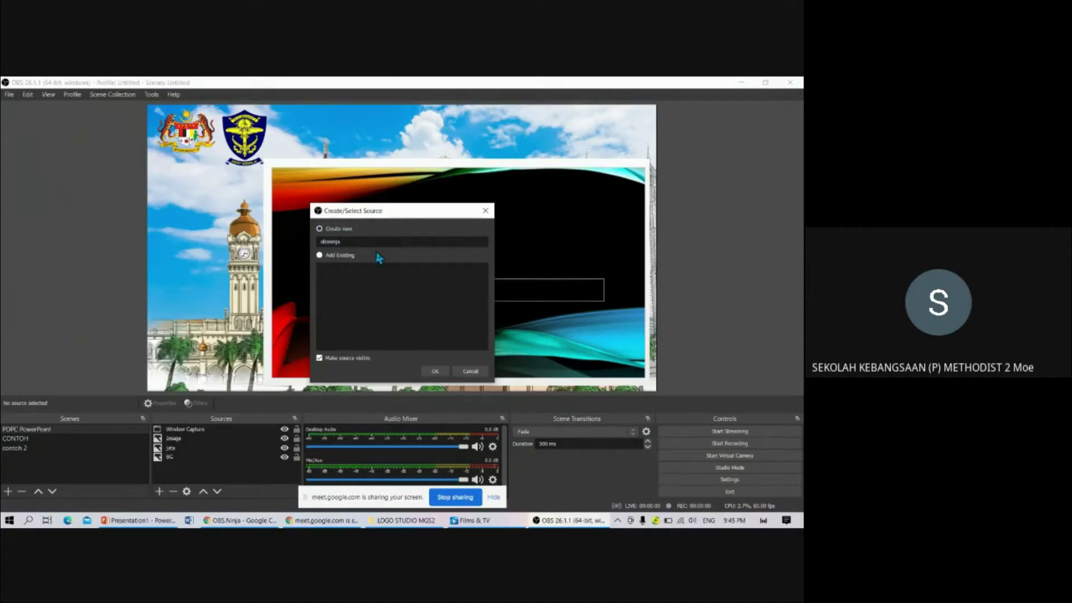
pyautogui.click(435, 371)
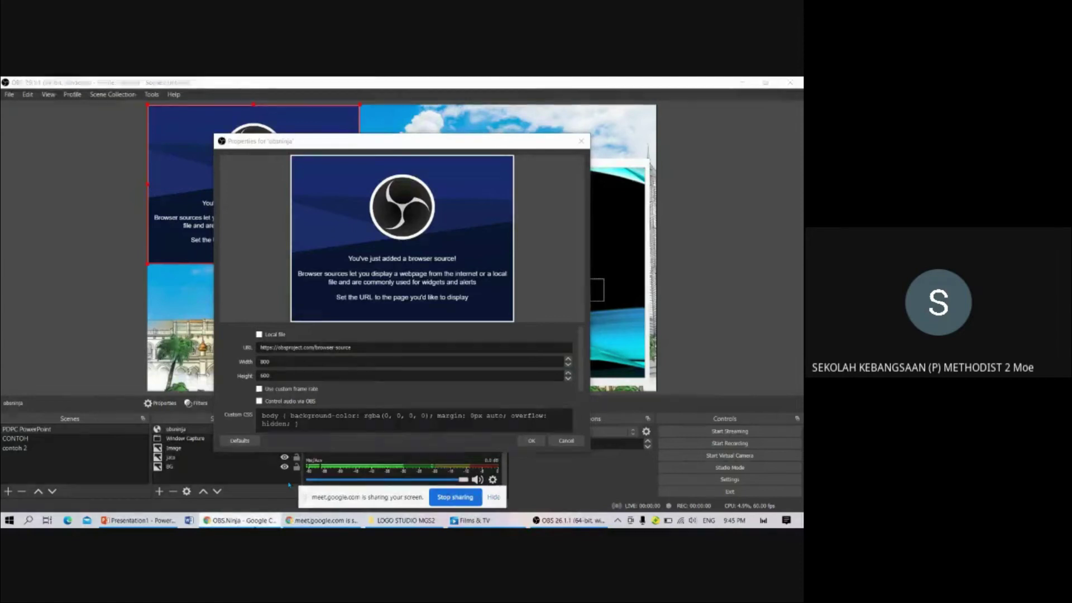
# Replace the obsninja browser source's default URL with the copied OBS.Ninja view link and accept its properties
pyautogui.hotkey('alt', 'Tab')
pyautogui.click(461, 459)
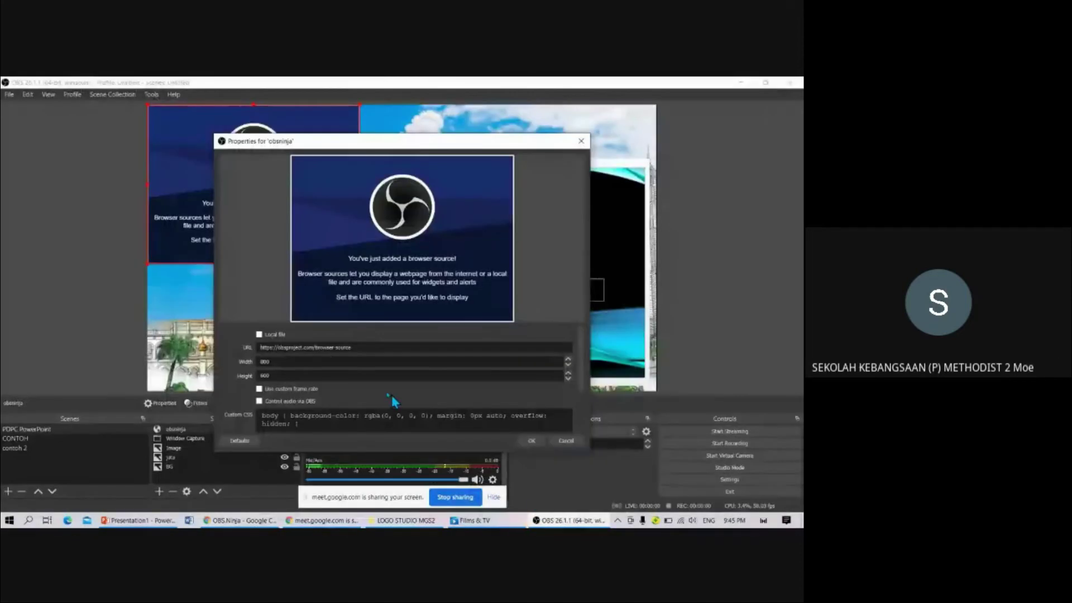
pyautogui.click(568, 521)
pyautogui.moveTo(373, 347); pyautogui.dragTo(210, 343)
pyautogui.hotkey('ctrl', 'v')
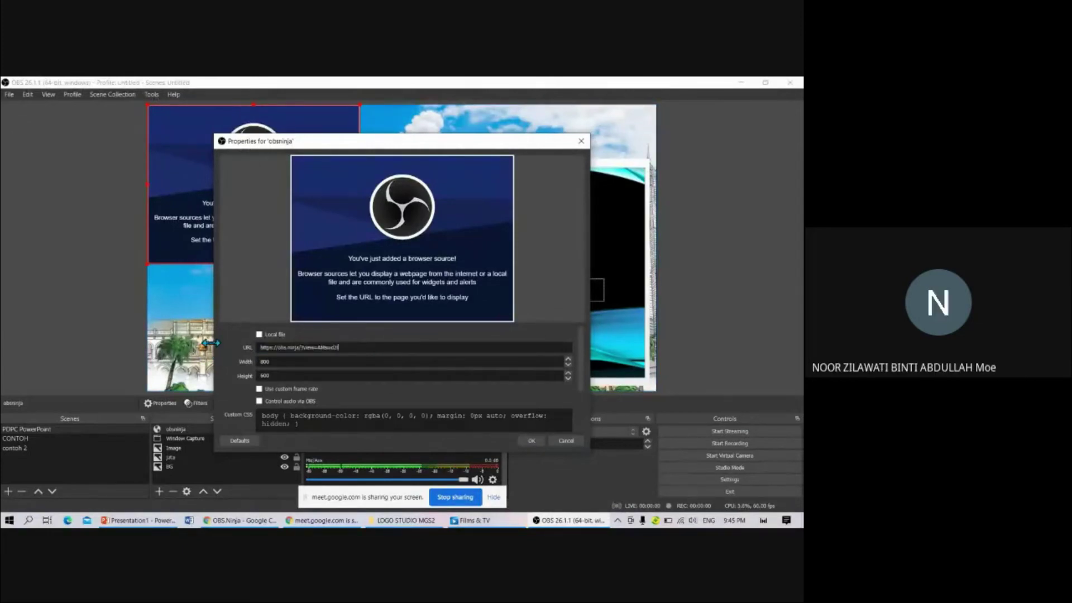
pyautogui.click(534, 442)
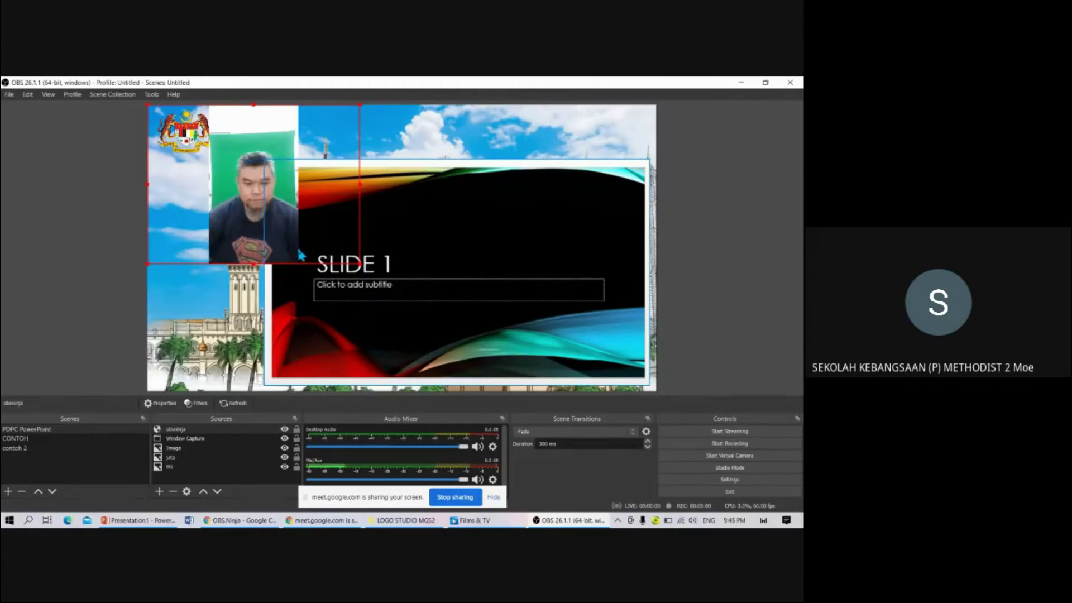
pyautogui.click(252, 134)
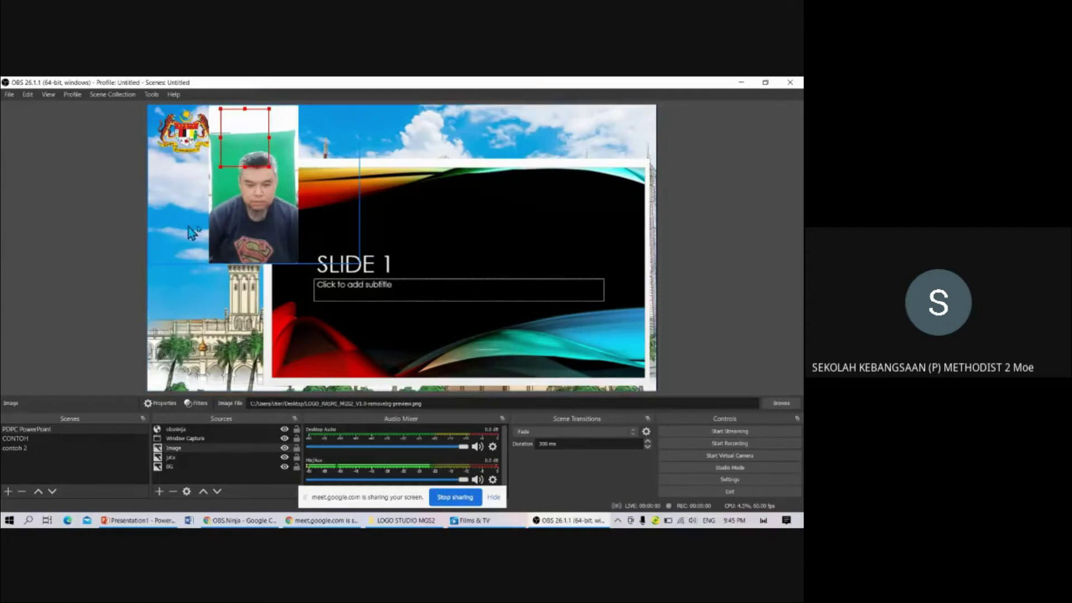
pyautogui.click(270, 226)
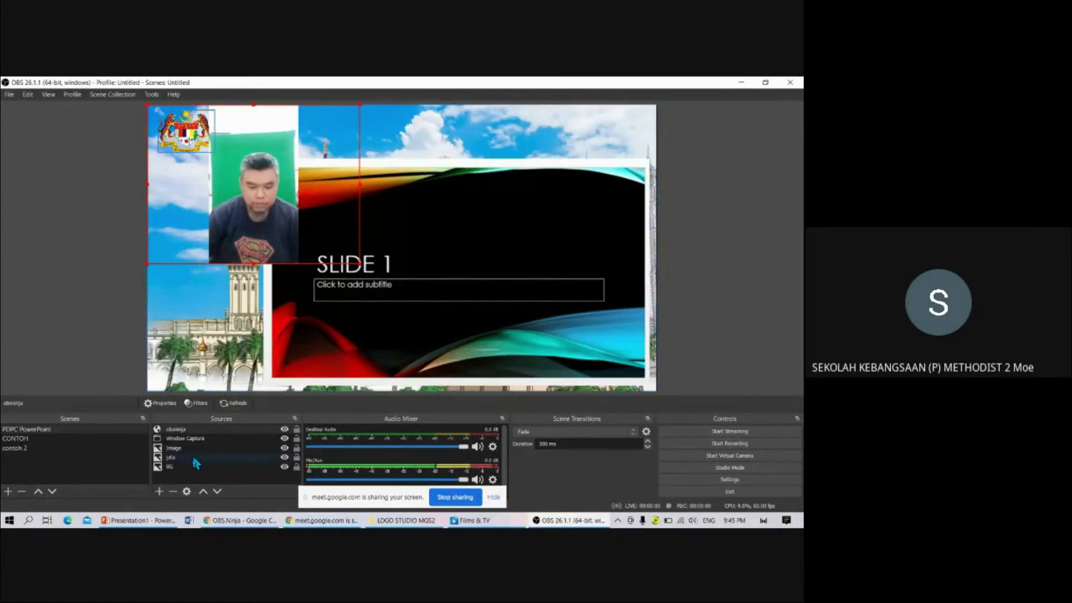
# Add a new Video Capture Device 2 source, review its available camera devices, and dismiss its properties without choosing another one
pyautogui.click(160, 491)
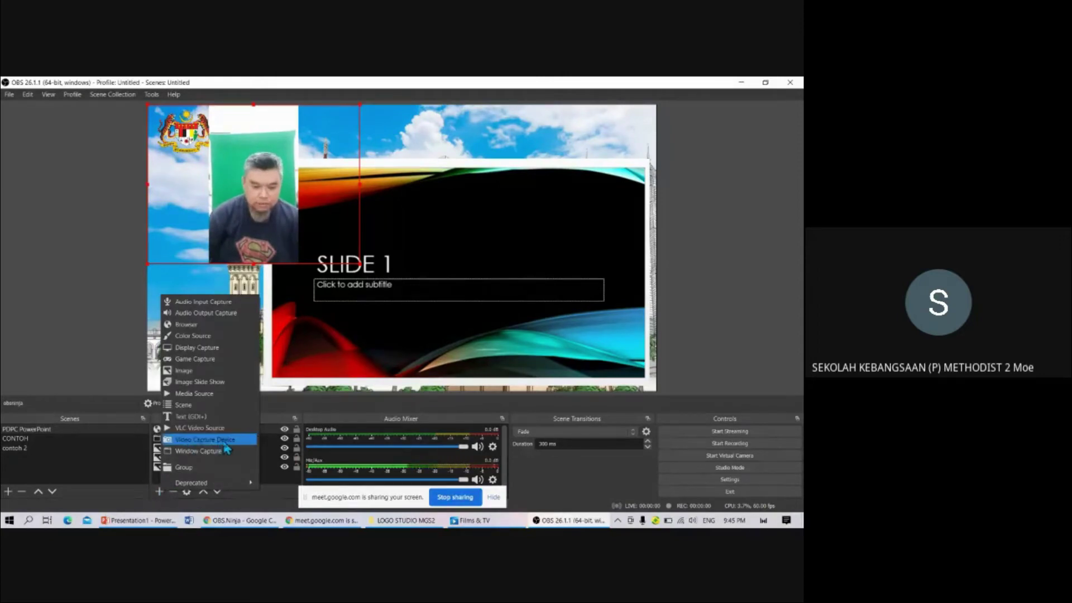
pyautogui.click(225, 444)
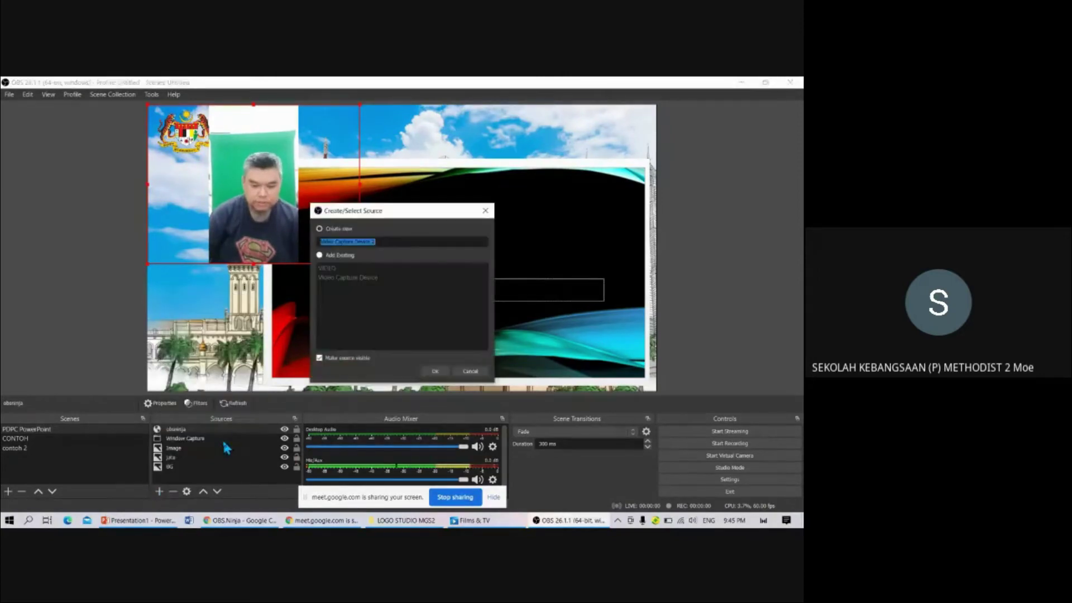
pyautogui.click(438, 371)
pyautogui.click(402, 294)
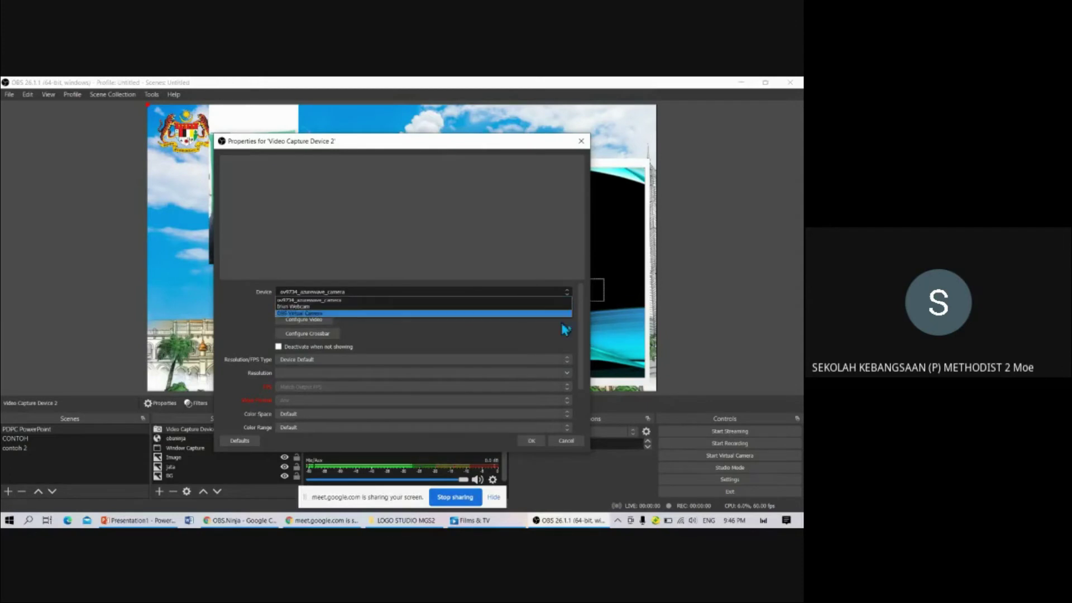
pyautogui.click(622, 284)
pyautogui.click(567, 441)
# Crop the obsninja camera feed around the presenter and fit it beside the slide in the scene's lower-left corner
pyautogui.click(252, 207)
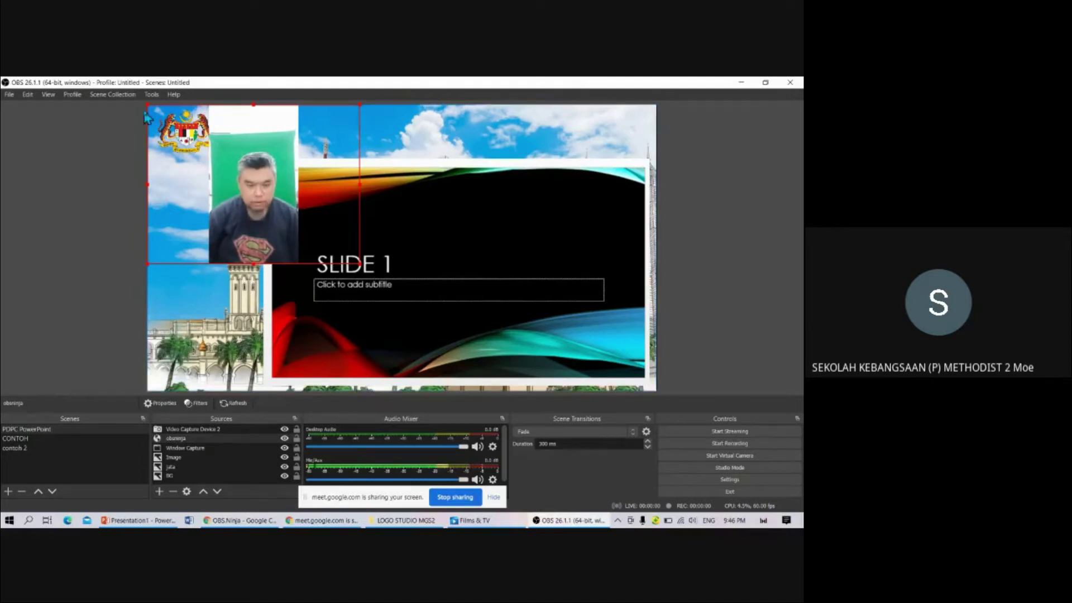
pyautogui.moveTo(151, 106); pyautogui.dragTo(214, 149)
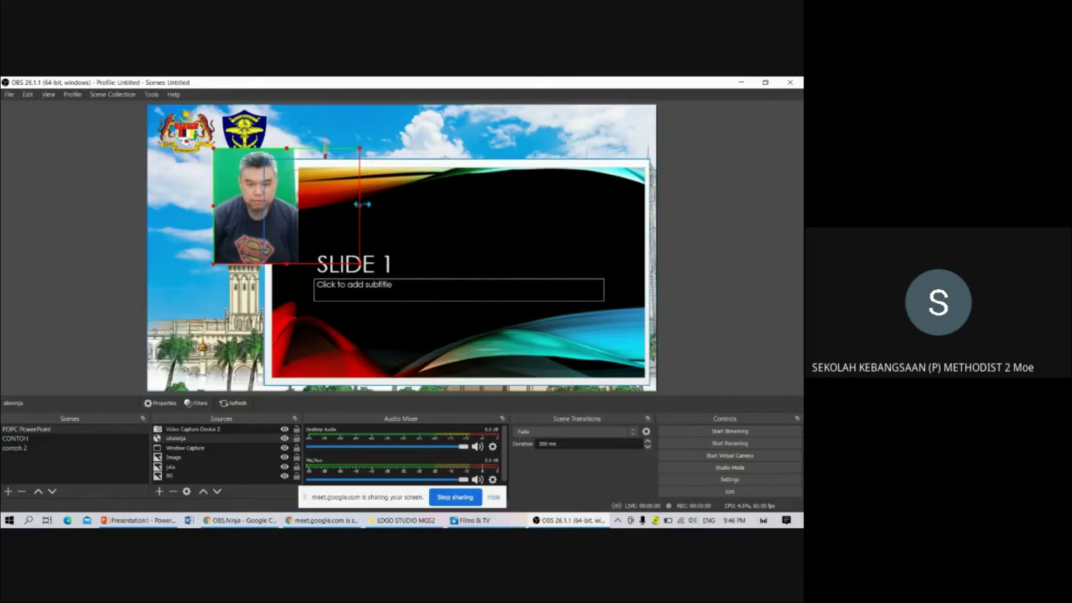
pyautogui.moveTo(355, 260); pyautogui.dragTo(294, 329)
pyautogui.moveTo(251, 285); pyautogui.dragTo(224, 346)
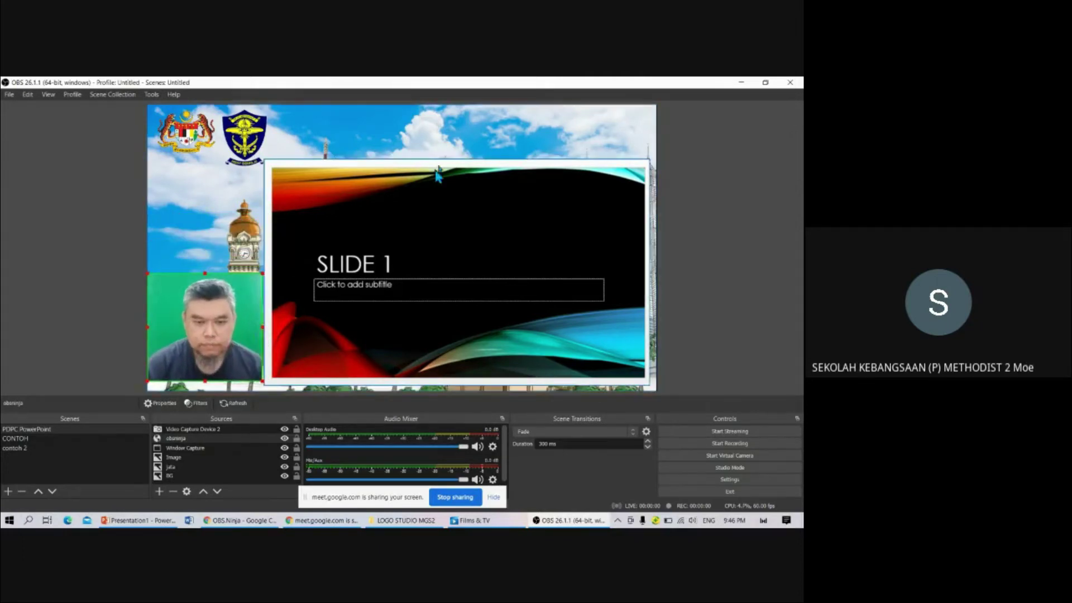
pyautogui.click(455, 139)
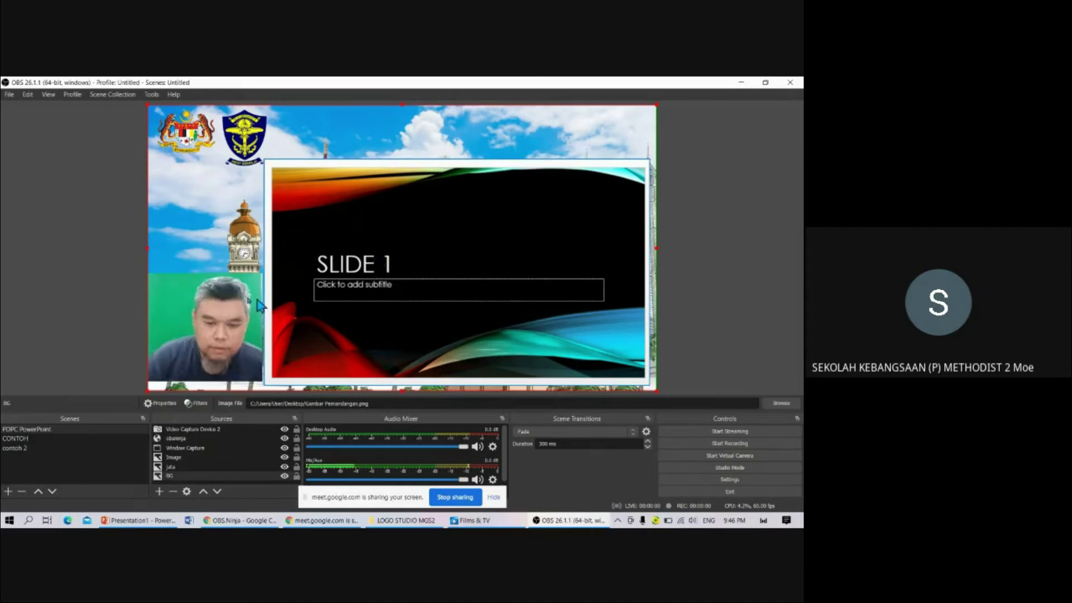
# Add a Chroma Key effect filter with the green key colour to the obsninja source
pyautogui.click(205, 303)
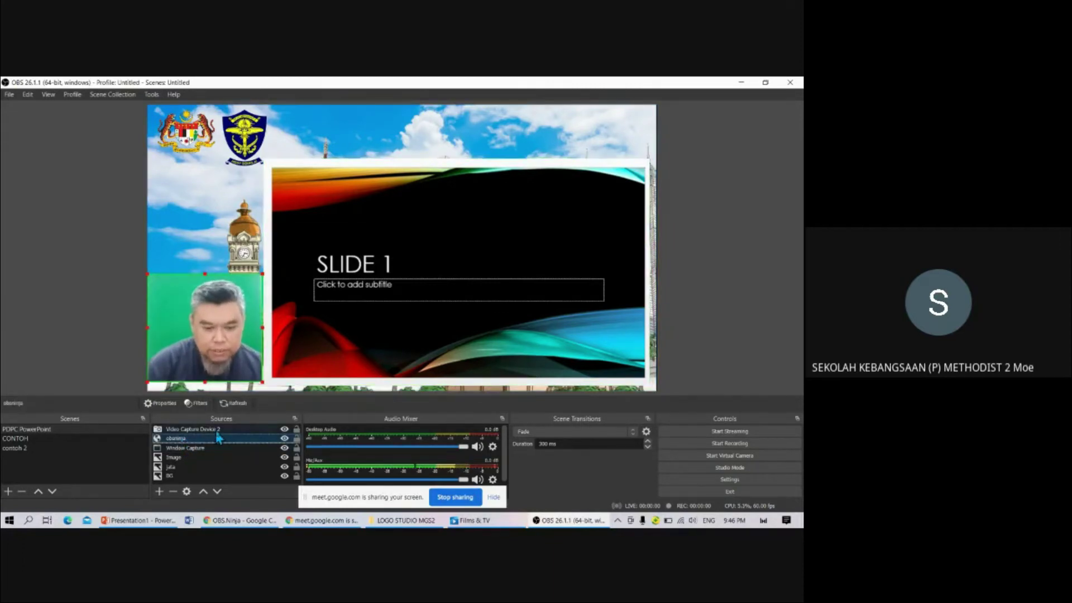
pyautogui.press('Up')
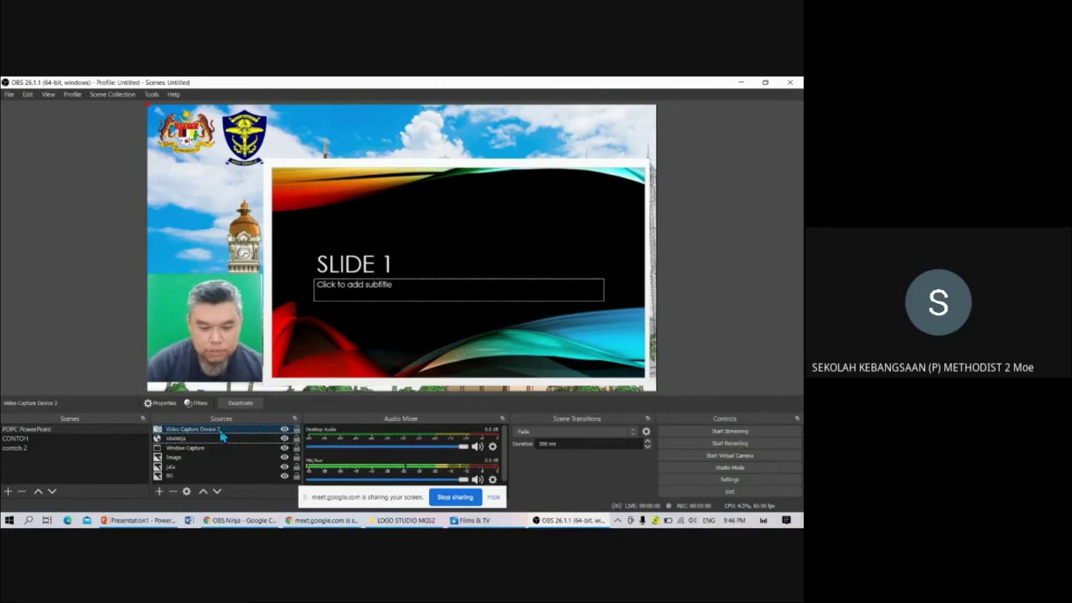
pyautogui.click(198, 439)
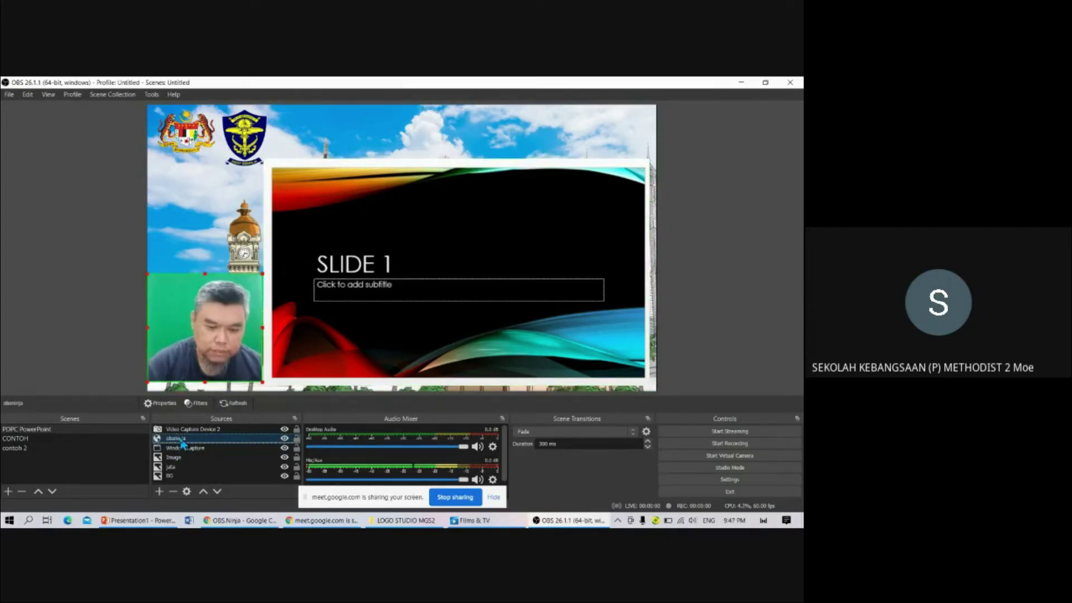
pyautogui.click(197, 403)
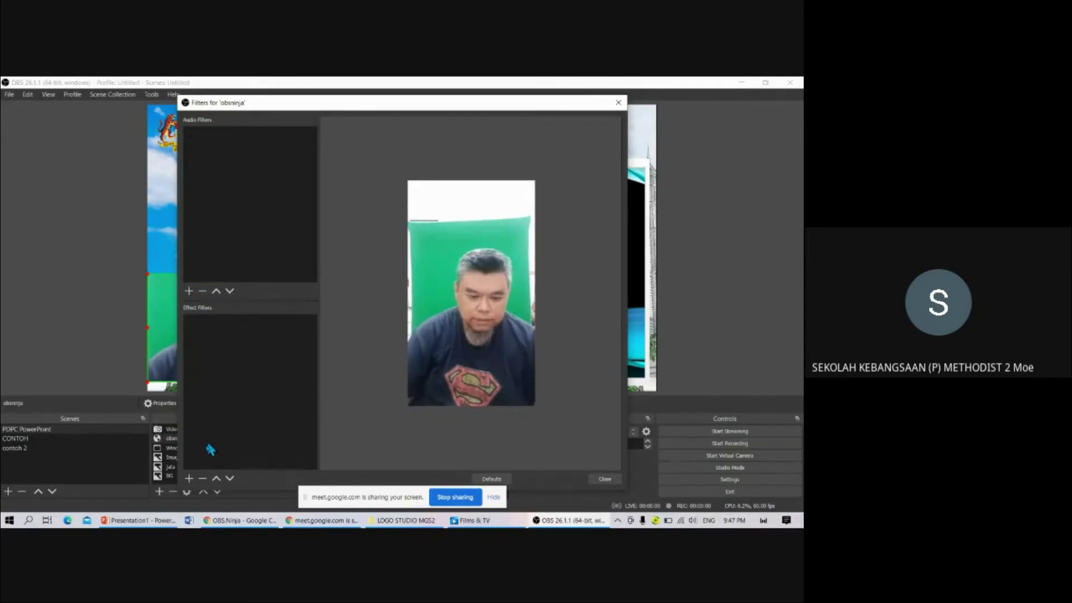
pyautogui.click(190, 479)
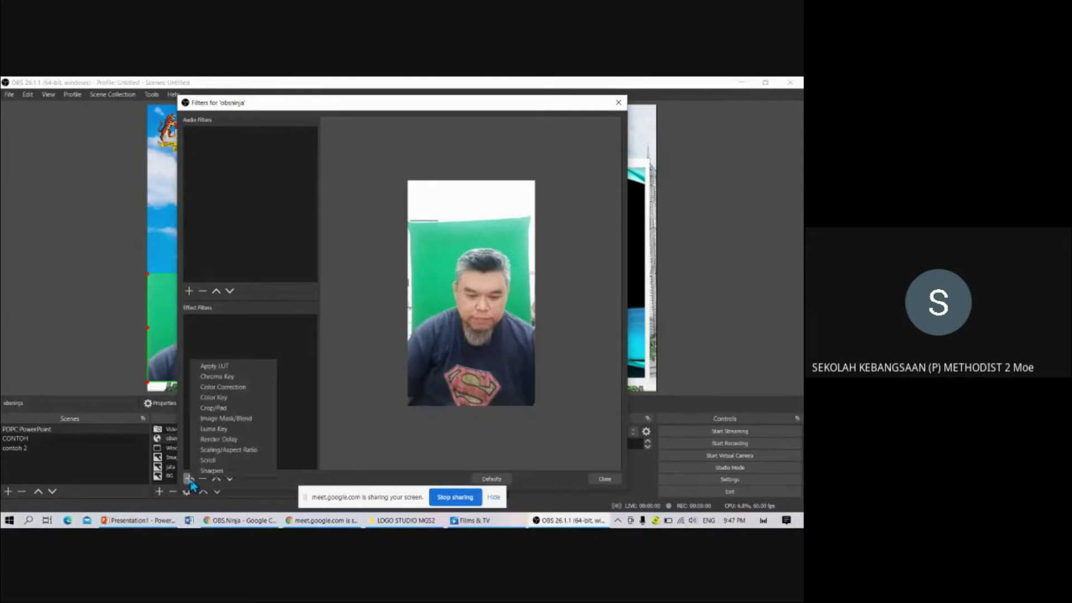
pyautogui.click(220, 376)
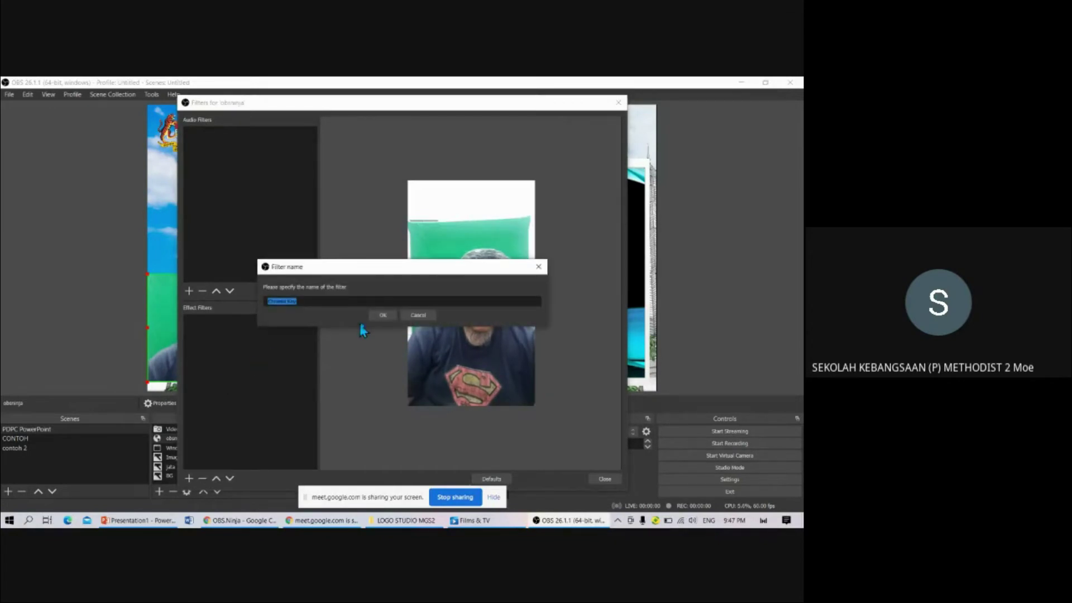
pyautogui.click(383, 316)
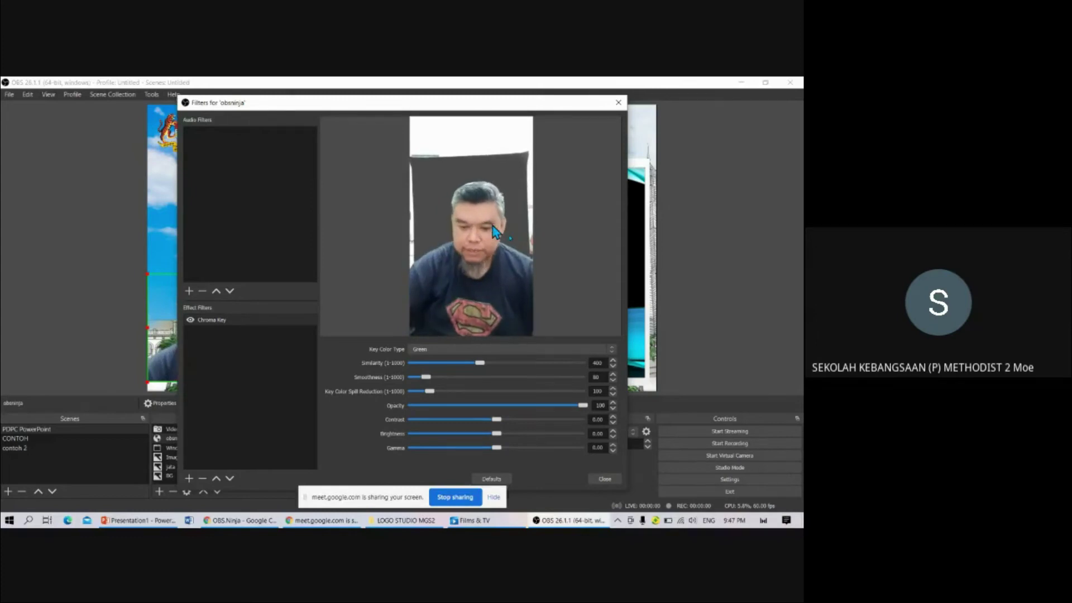
pyautogui.click(603, 479)
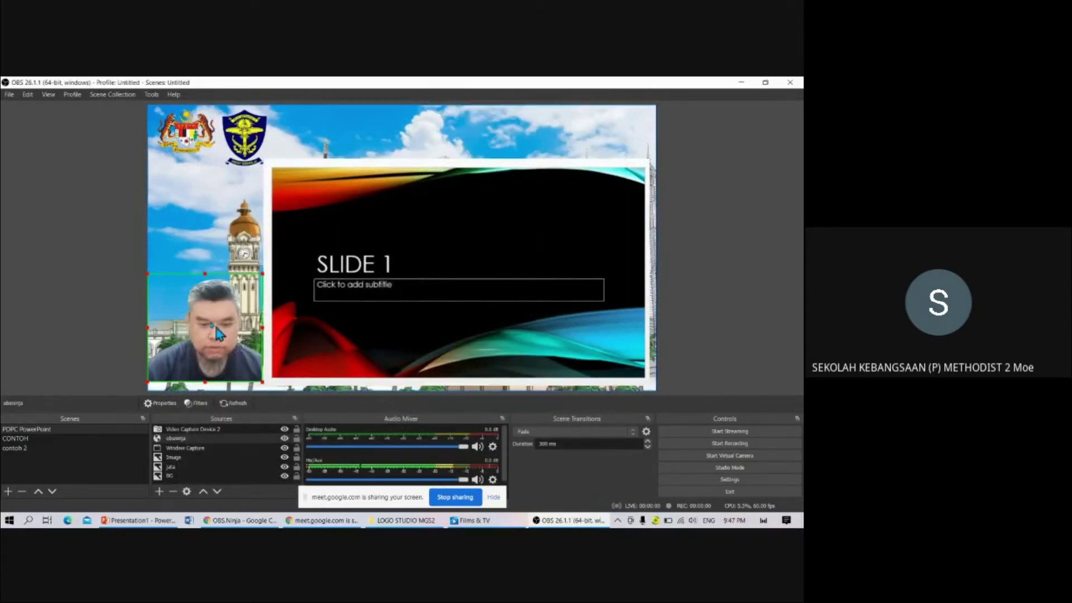
# Try adjusting the similarity of the obsninja Chroma Key filter and restore the filter's default settings
pyautogui.moveTo(211, 323)
pyautogui.mouseDown()
pyautogui.moveTo(208, 223)
pyautogui.moveTo(206, 318)
pyautogui.mouseUp()
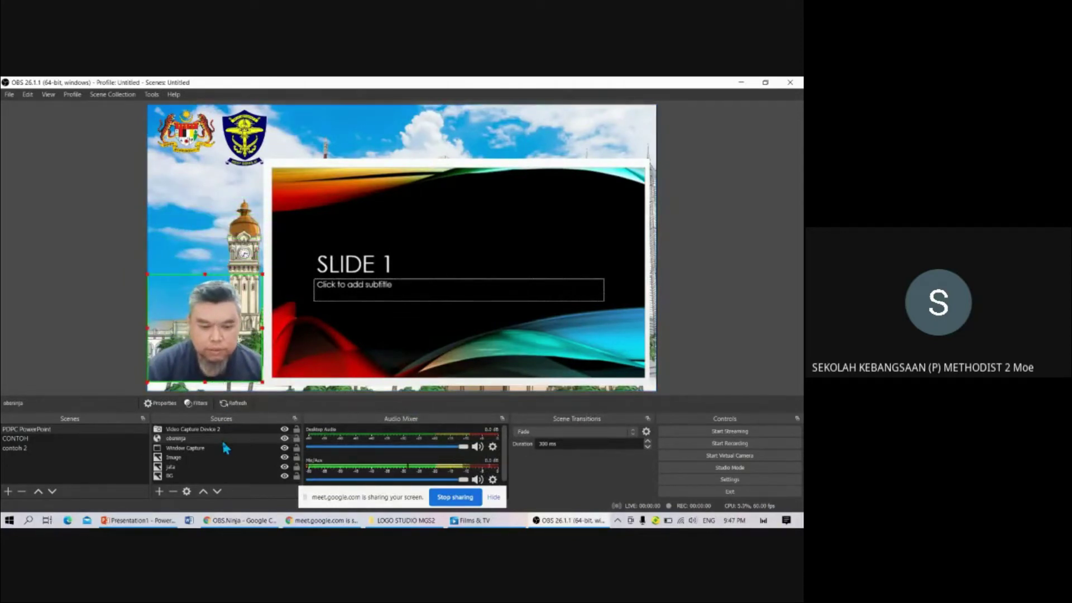
pyautogui.click(196, 403)
pyautogui.click(239, 322)
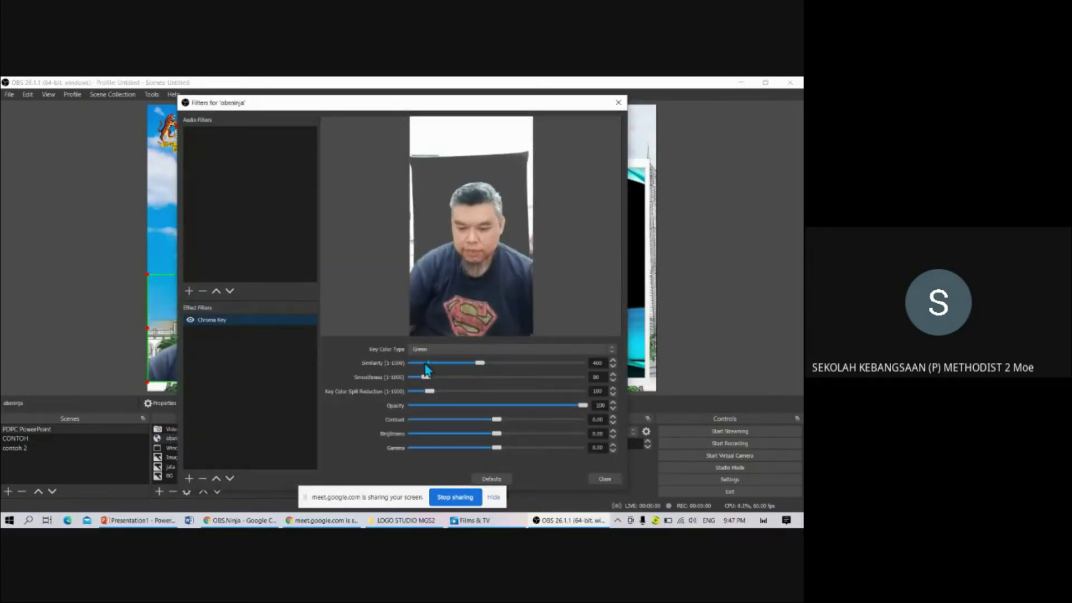
pyautogui.moveTo(480, 363)
pyautogui.mouseDown()
pyautogui.moveTo(567, 366)
pyautogui.moveTo(475, 375)
pyautogui.moveTo(486, 372)
pyautogui.mouseUp()
pyautogui.click(502, 481)
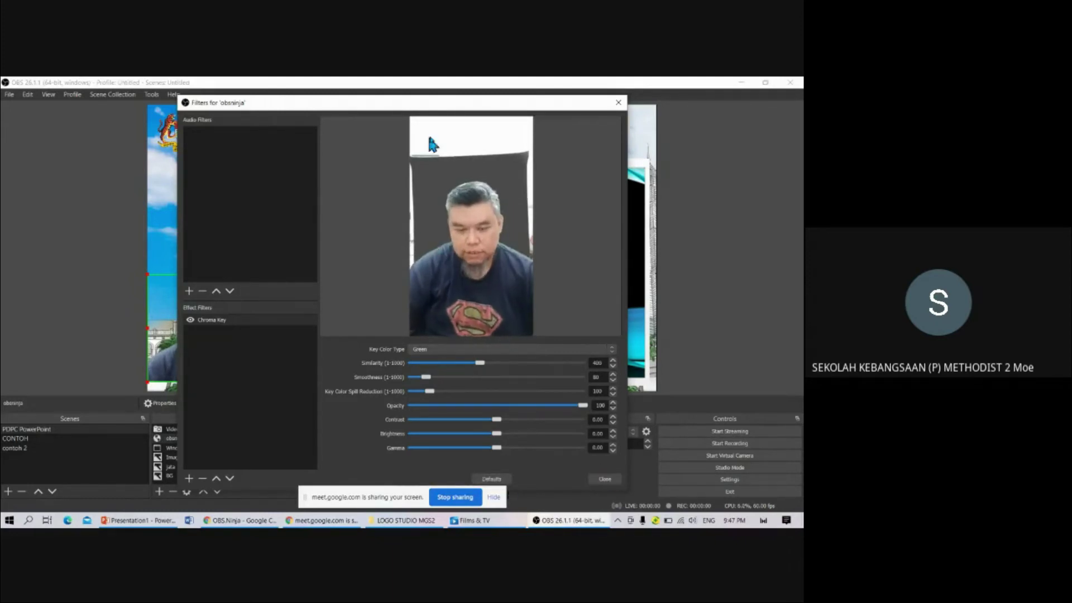
pyautogui.click(607, 479)
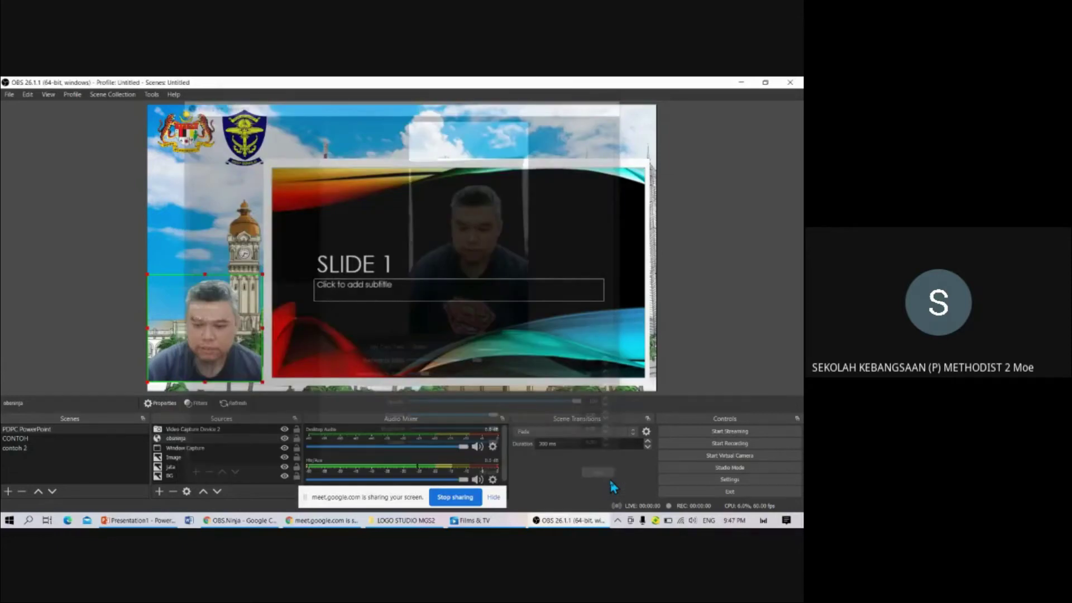
pyautogui.click(216, 223)
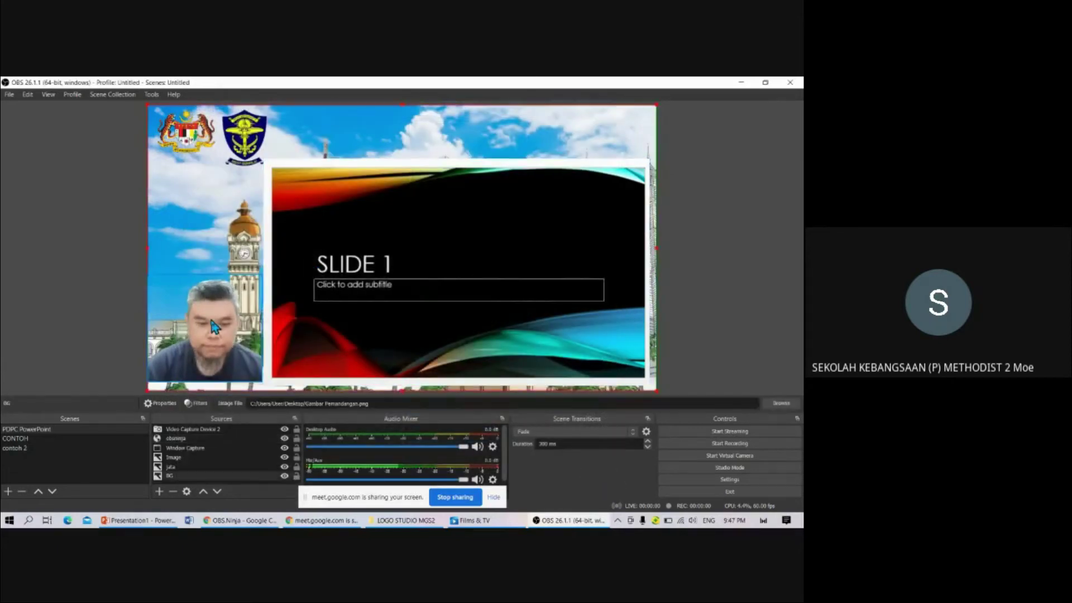
pyautogui.click(384, 235)
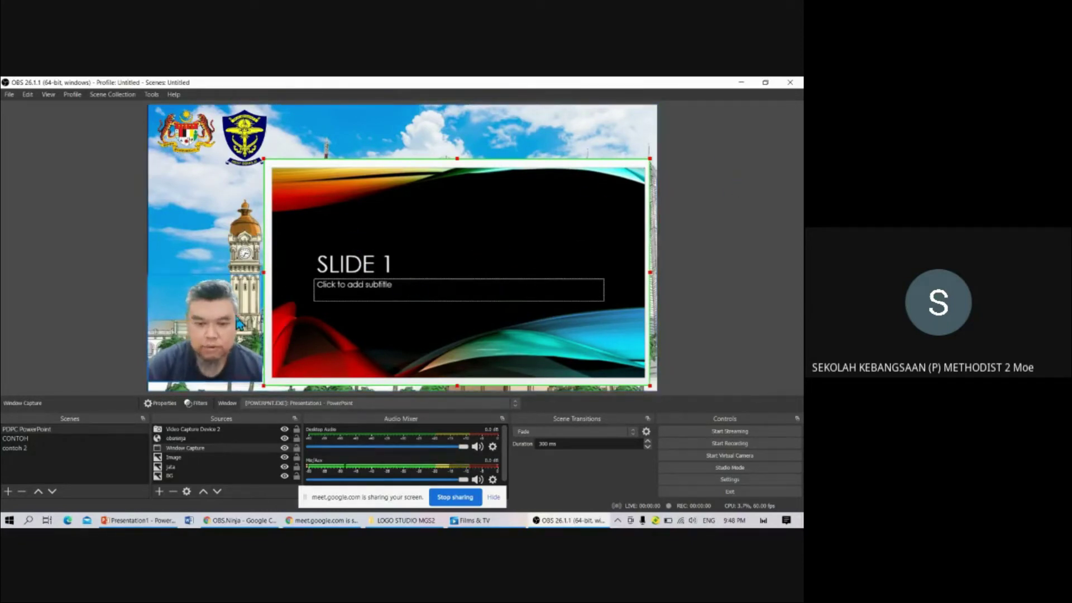
# Shrink the OBS window, minimize the browser, and arrange OBS beside the PowerPoint window on the desktop
pyautogui.click(756, 128)
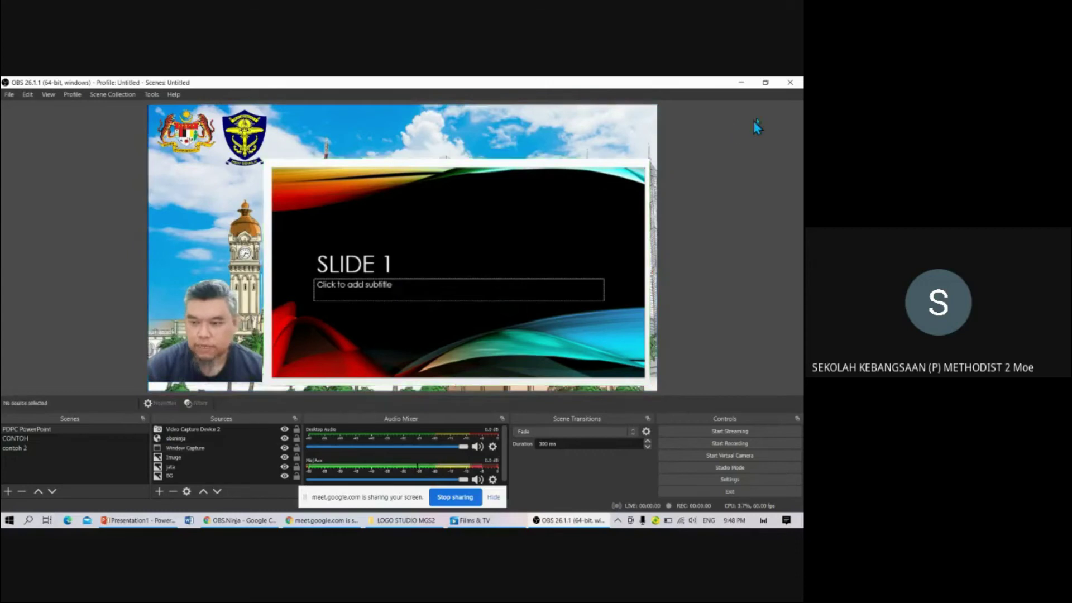
pyautogui.click(767, 83)
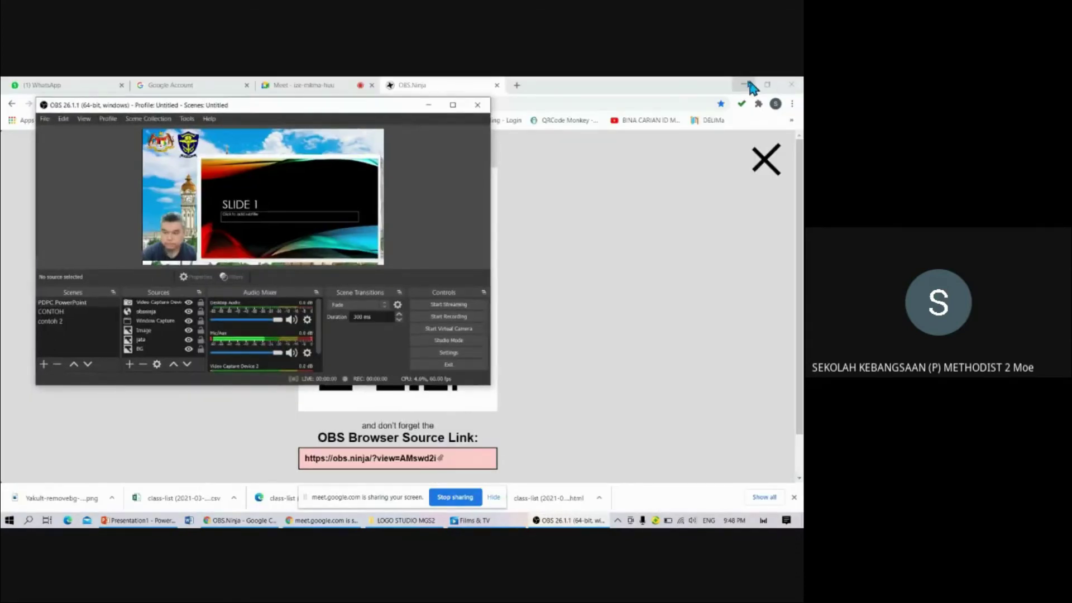
pyautogui.click(746, 85)
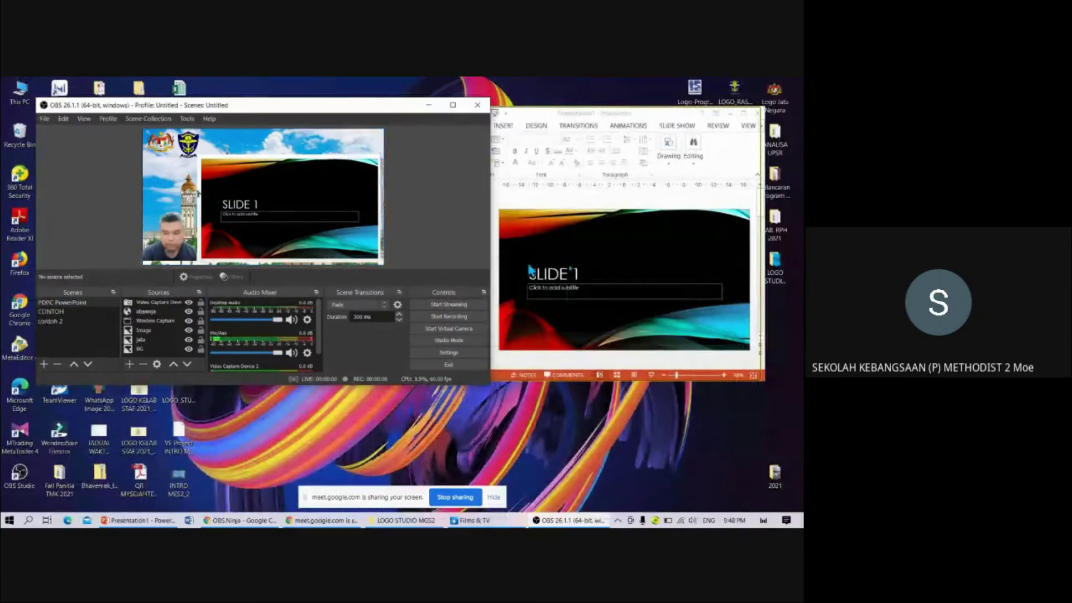
pyautogui.moveTo(373, 106); pyautogui.dragTo(354, 114)
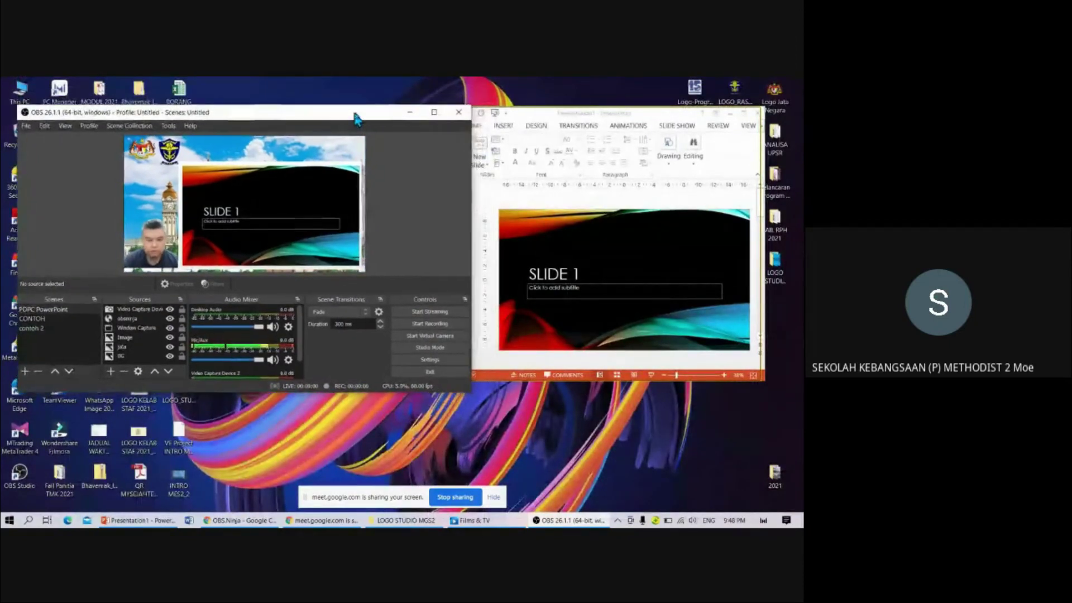
pyautogui.moveTo(592, 107); pyautogui.dragTo(621, 107)
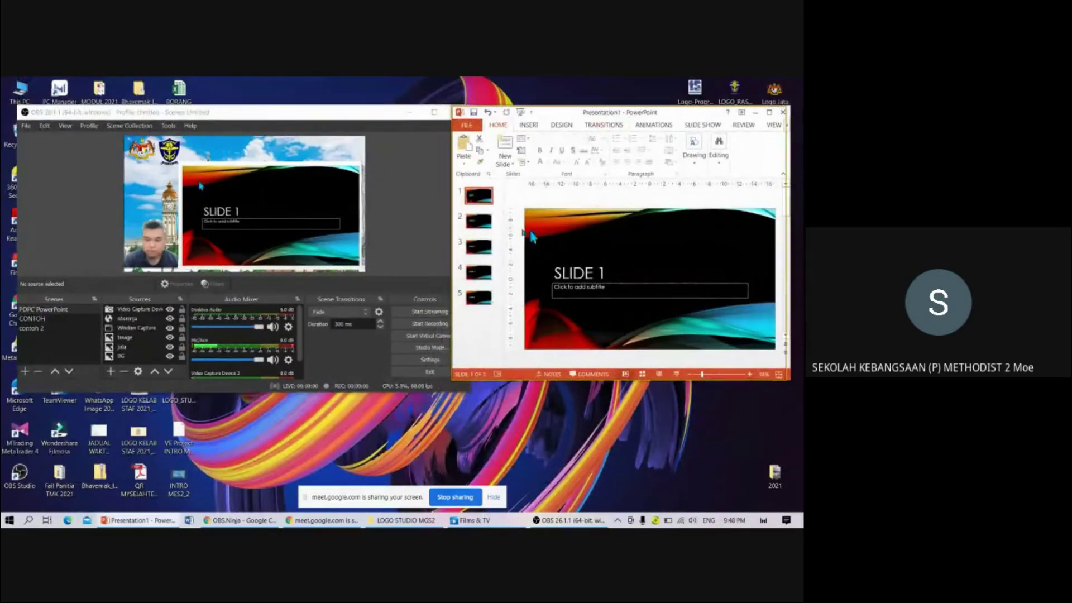
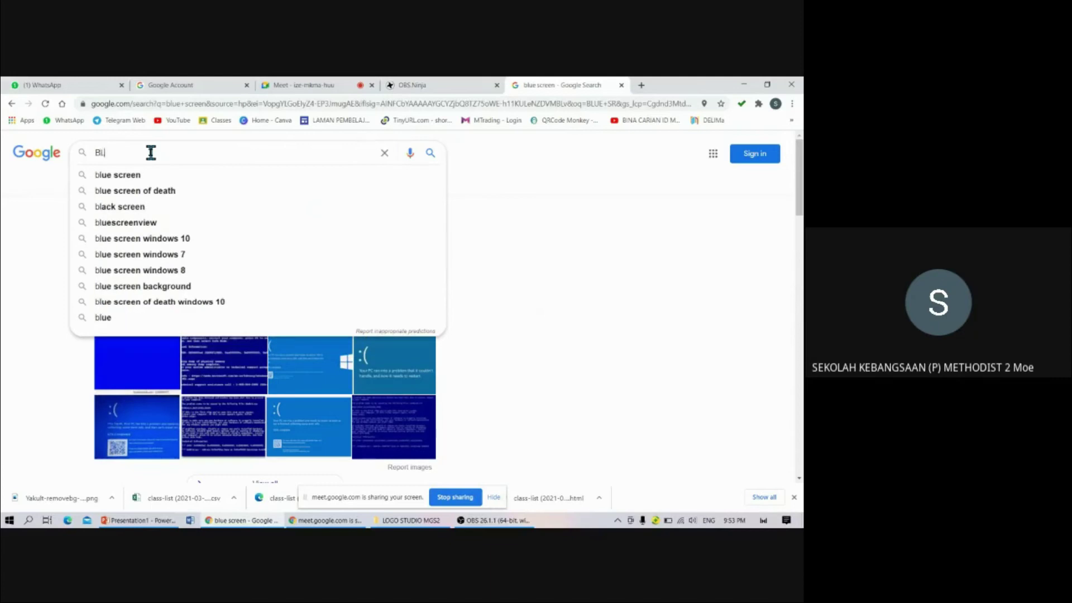
# Search Google Images for "blue green screen" and preview the plain blue image and the Green Screen for Perfect Chroma Keying image
pyautogui.write('GRE')
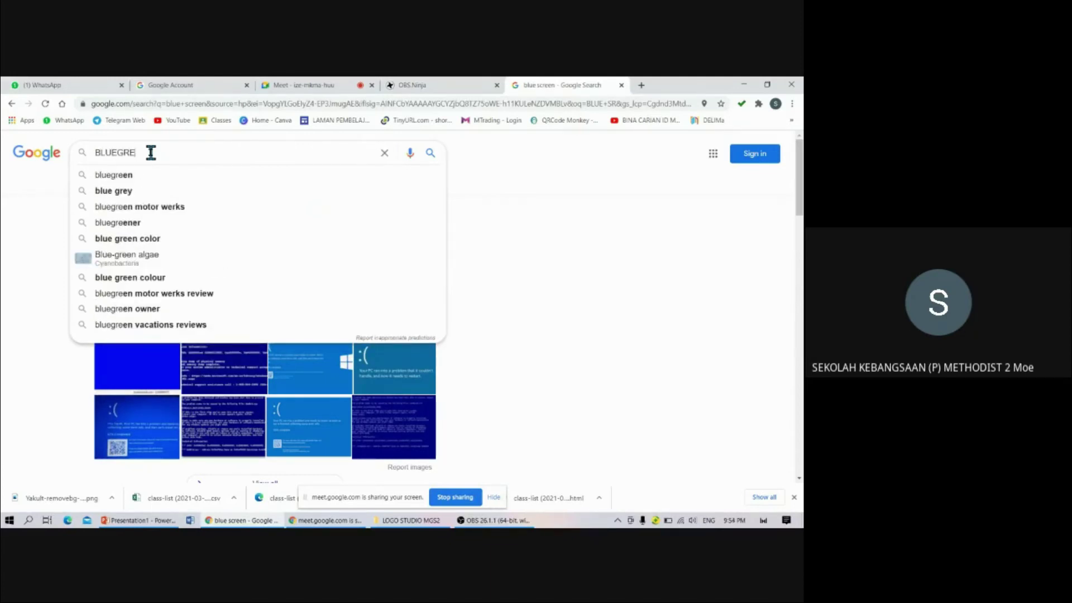
pyautogui.write('EN')
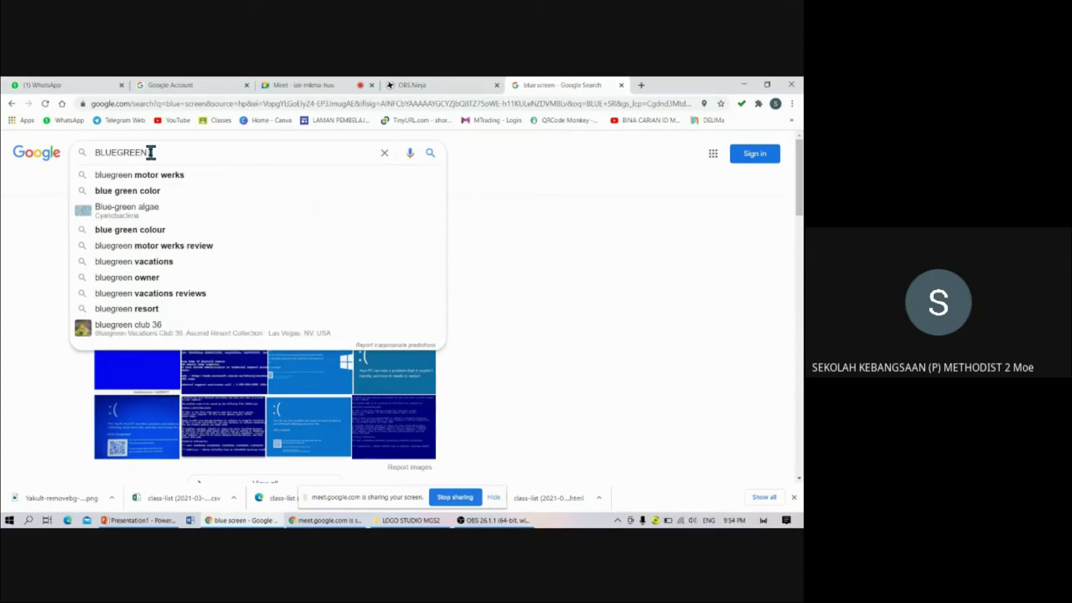
pyautogui.write(' SC')
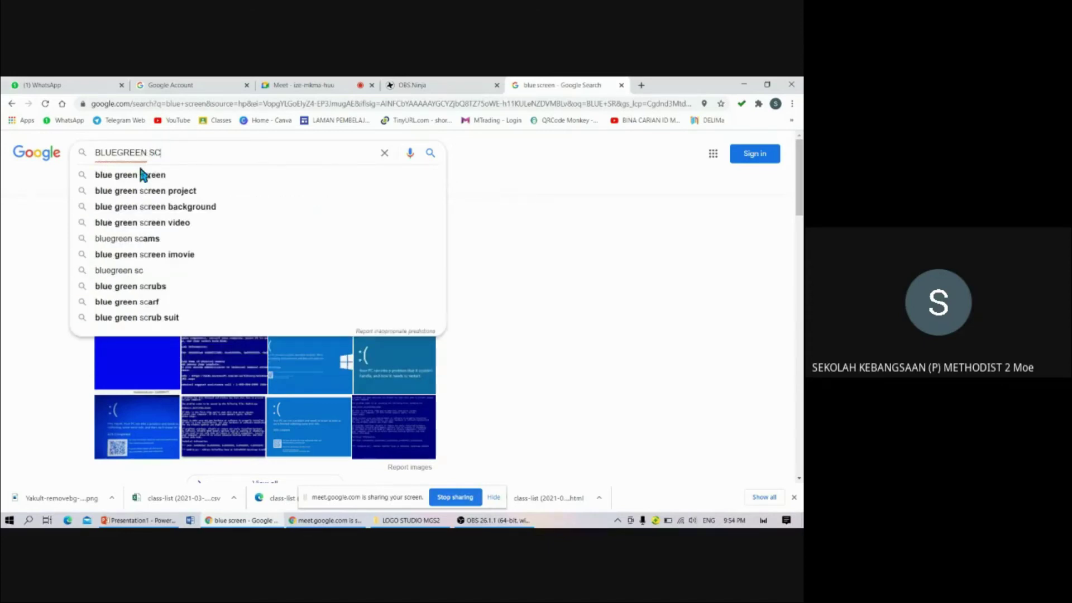
pyautogui.click(148, 178)
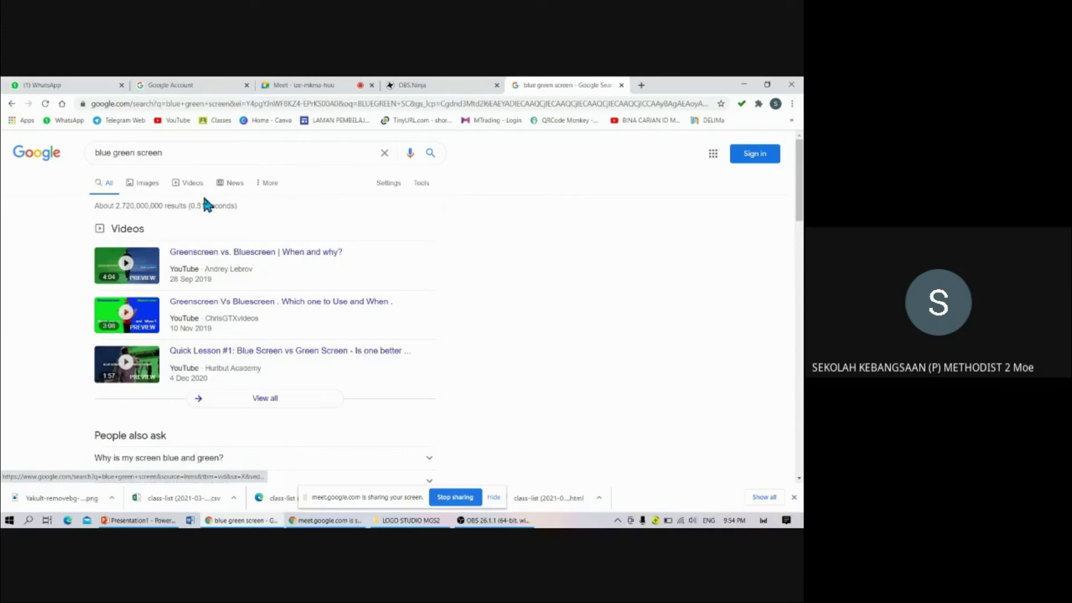
pyautogui.click(137, 183)
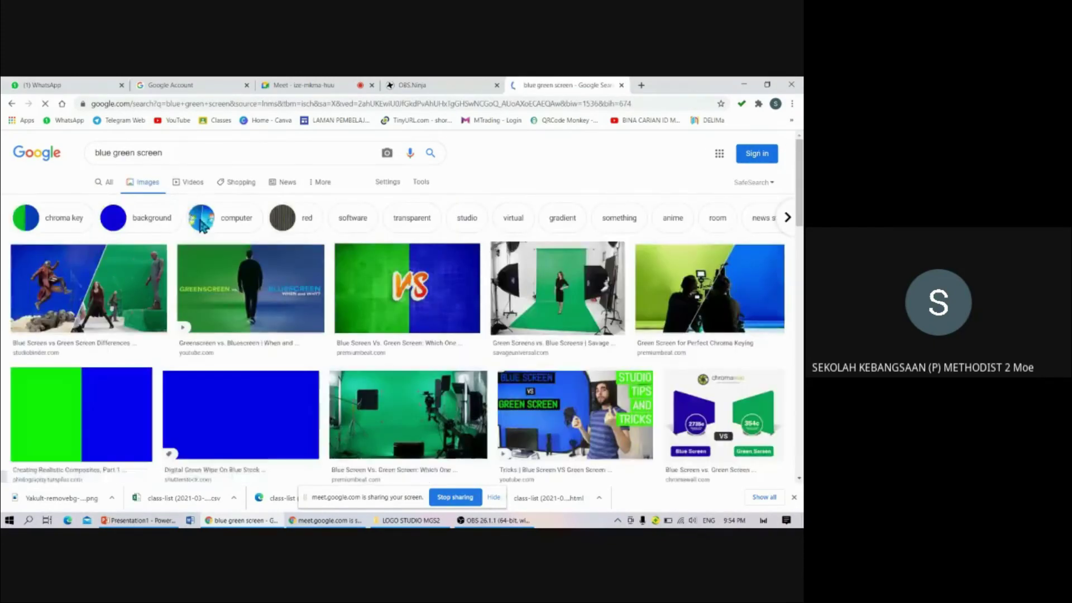
pyautogui.click(246, 420)
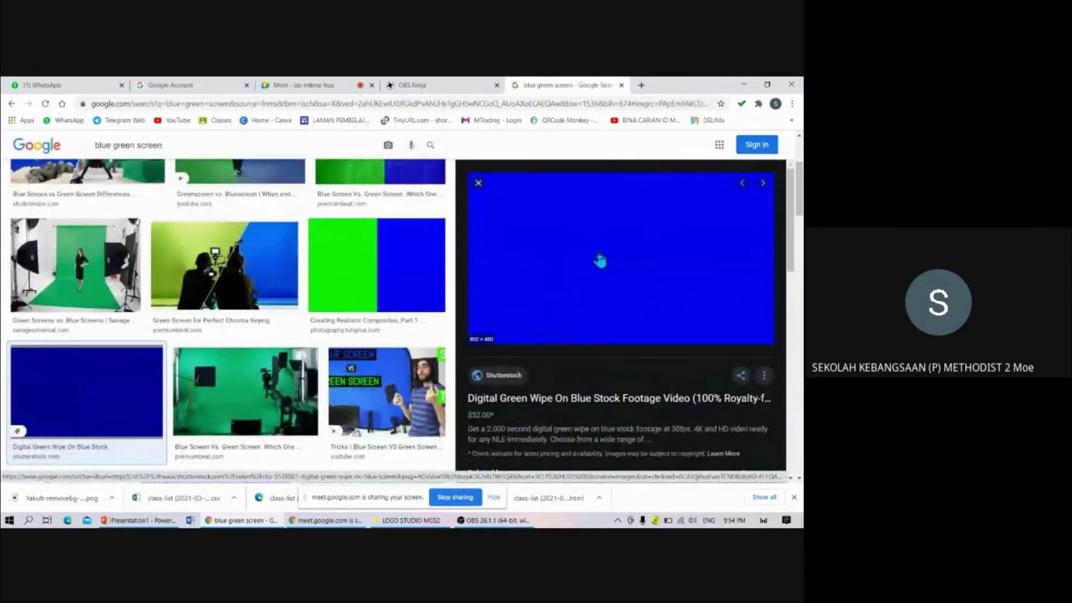
pyautogui.click(229, 268)
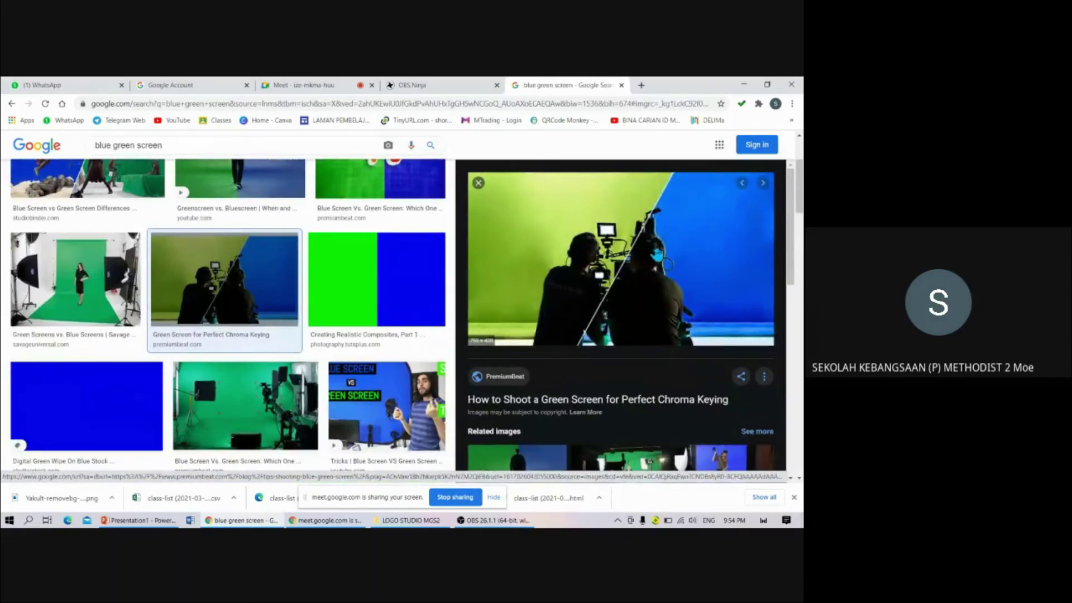
# Close the image search tab and minimize the browser and OBS windows to reveal the desktop
pyautogui.click(621, 85)
pyautogui.click(326, 82)
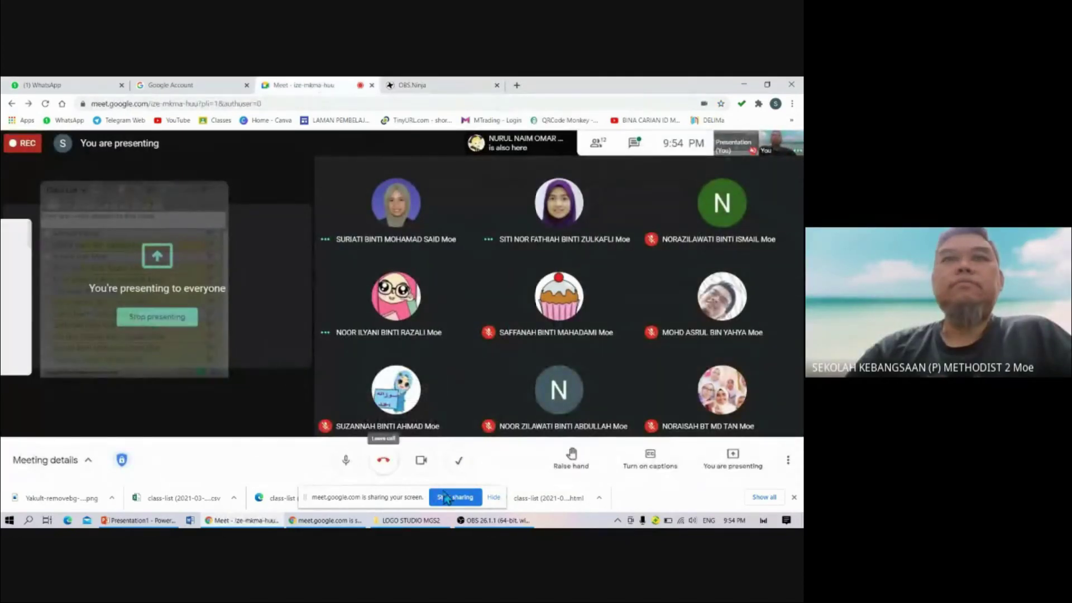
pyautogui.click(211, 81)
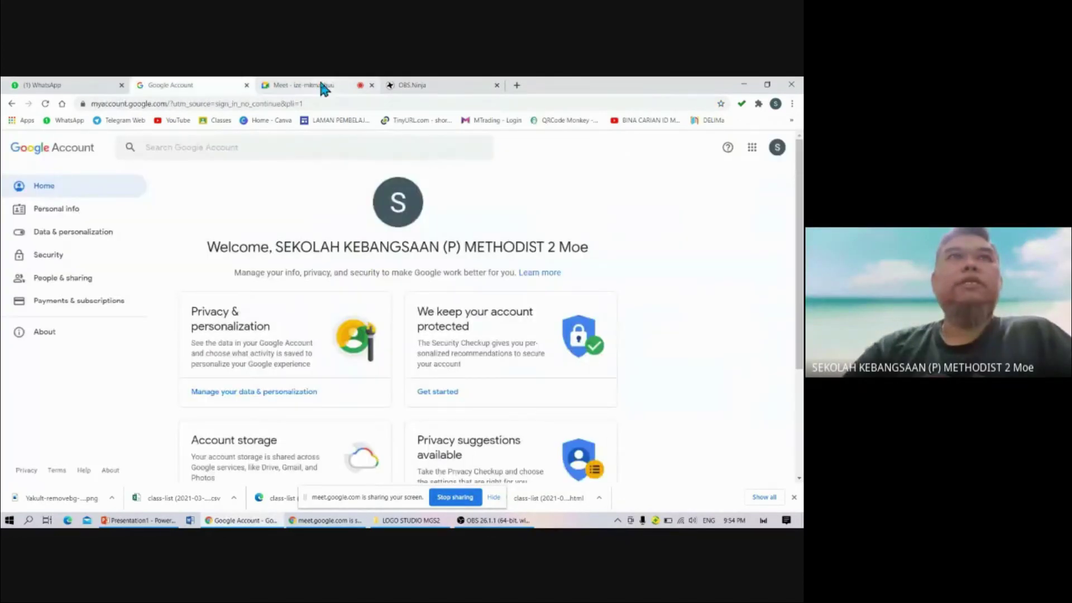
pyautogui.click(319, 81)
pyautogui.click(744, 86)
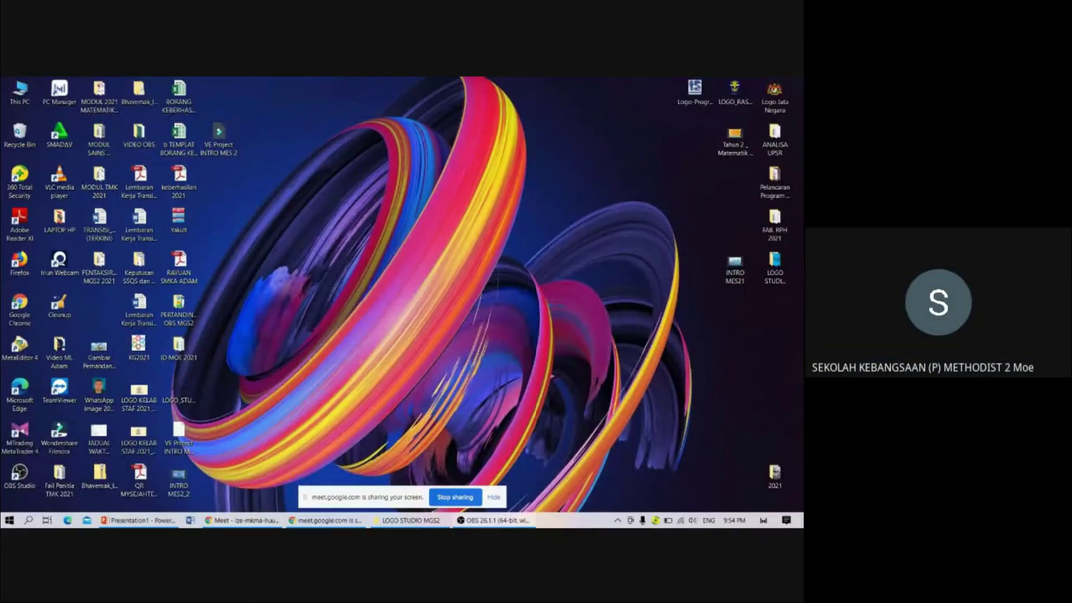
pyautogui.click(500, 521)
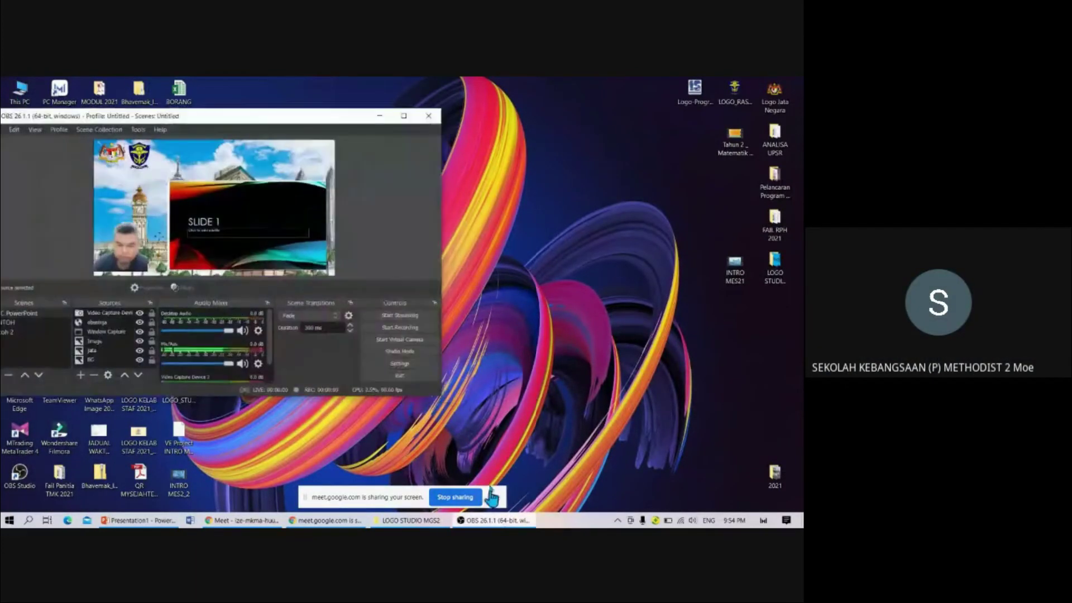
pyautogui.click(382, 117)
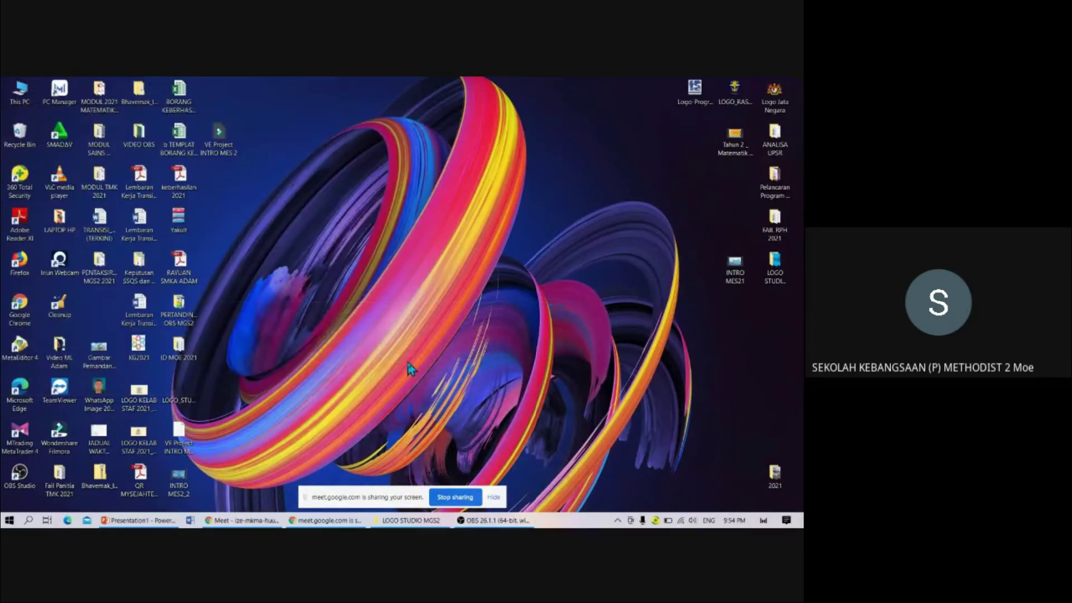
# Open the INTRO MES21 video from the desktop, pause it in a small player window, and rewind it to the start
pyautogui.click(729, 267)
pyautogui.doubleClick(729, 267)
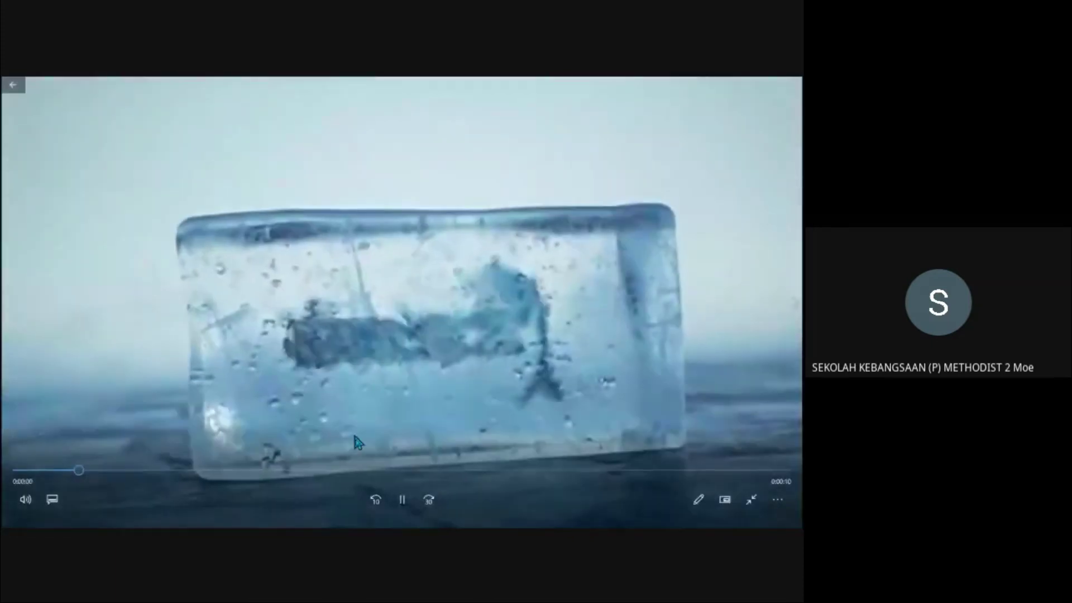
pyautogui.click(402, 500)
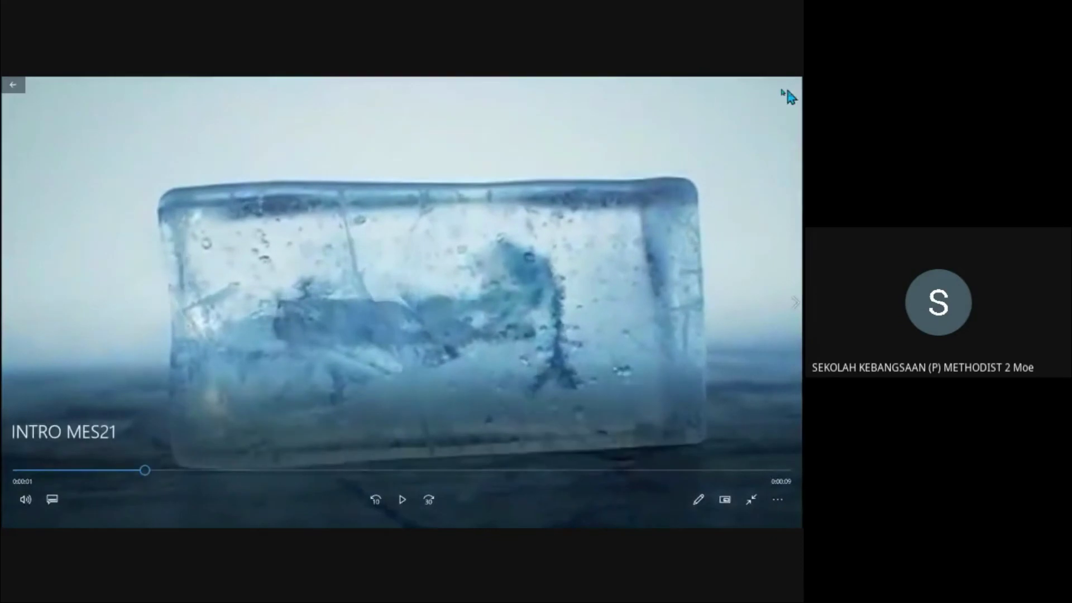
pyautogui.click(763, 85)
pyautogui.click(765, 91)
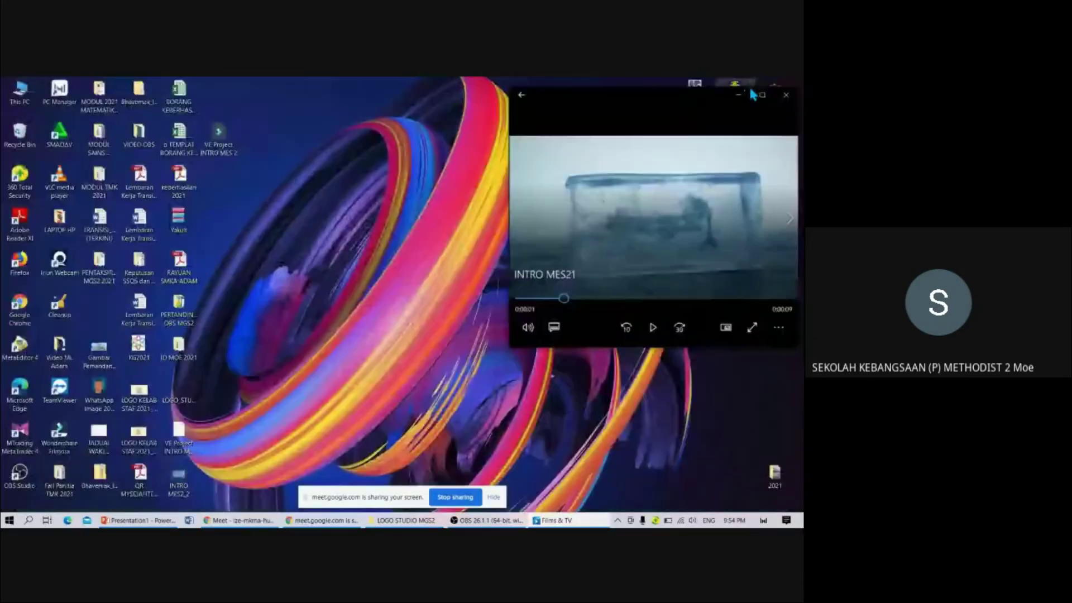
pyautogui.moveTo(650, 103); pyautogui.dragTo(617, 118)
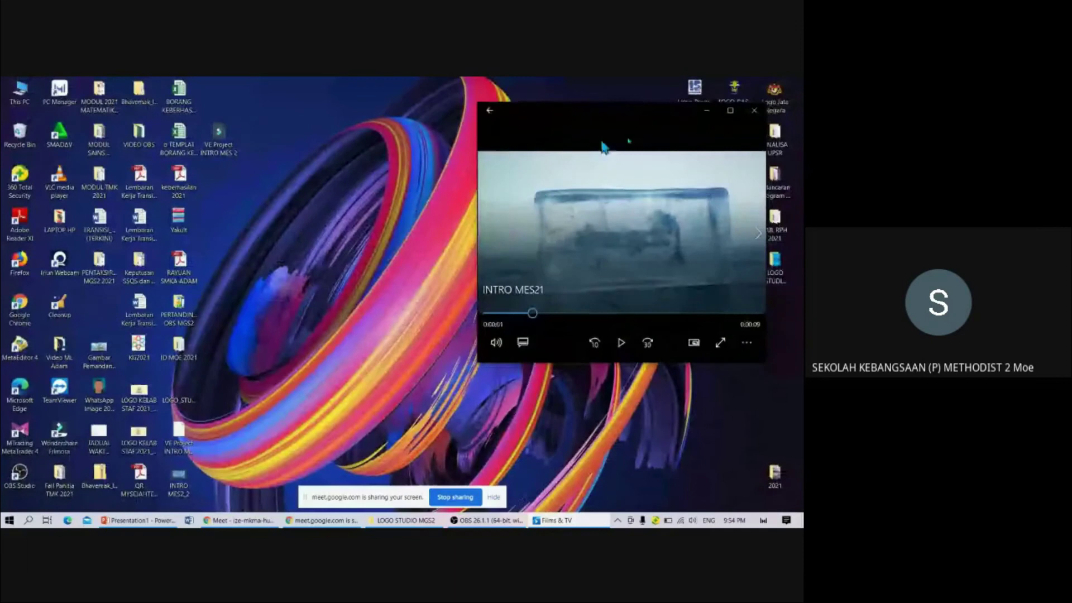
pyautogui.moveTo(533, 315); pyautogui.dragTo(483, 319)
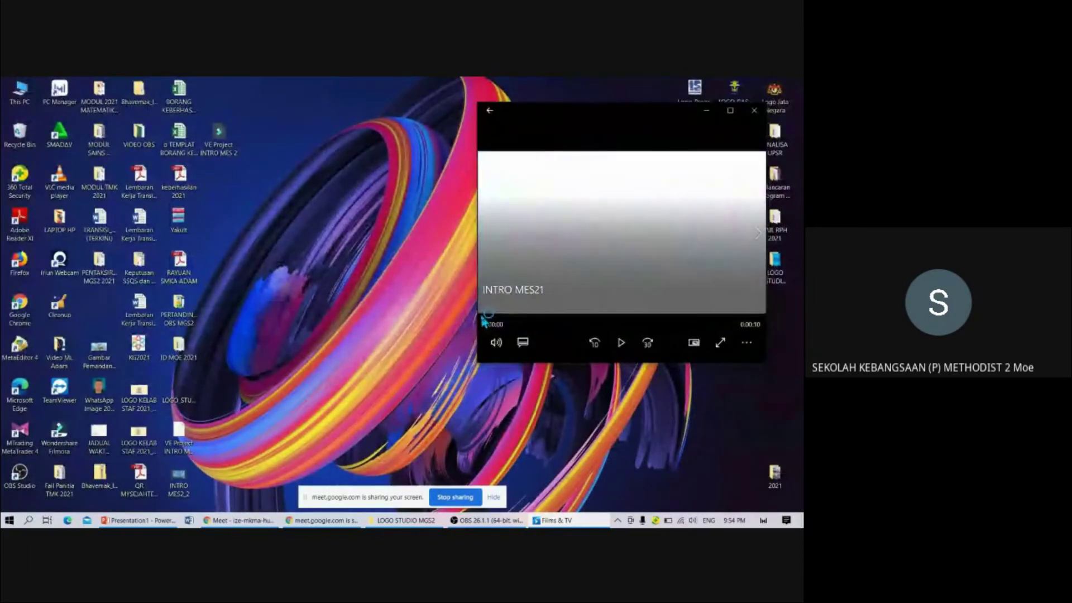
# Check the Google Meet call, minimize the browser, and bring OBS up beside the video player
pyautogui.moveTo(246, 520)
pyautogui.click(223, 478)
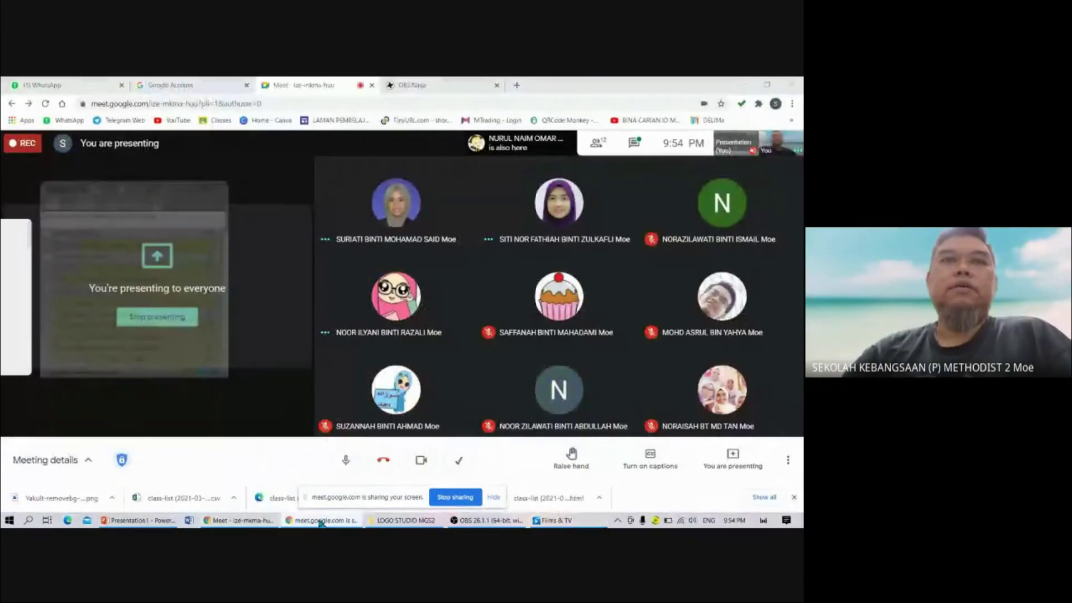
pyautogui.click(474, 520)
pyautogui.click(745, 85)
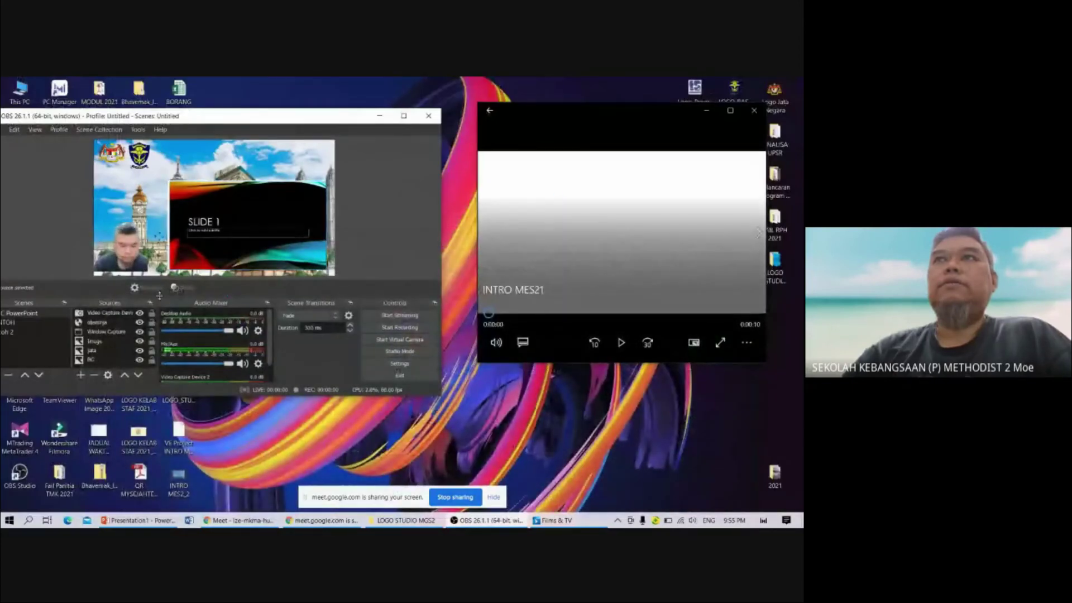
# Remove the Window Capture source from the PDPC PowerPoint scene
pyautogui.click(107, 332)
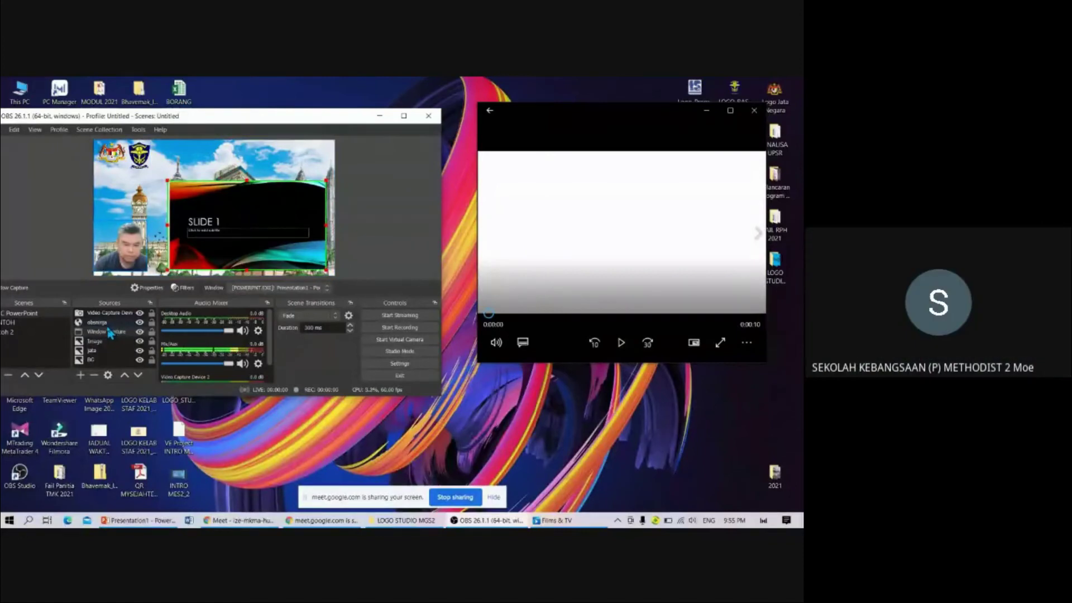
pyautogui.click(94, 375)
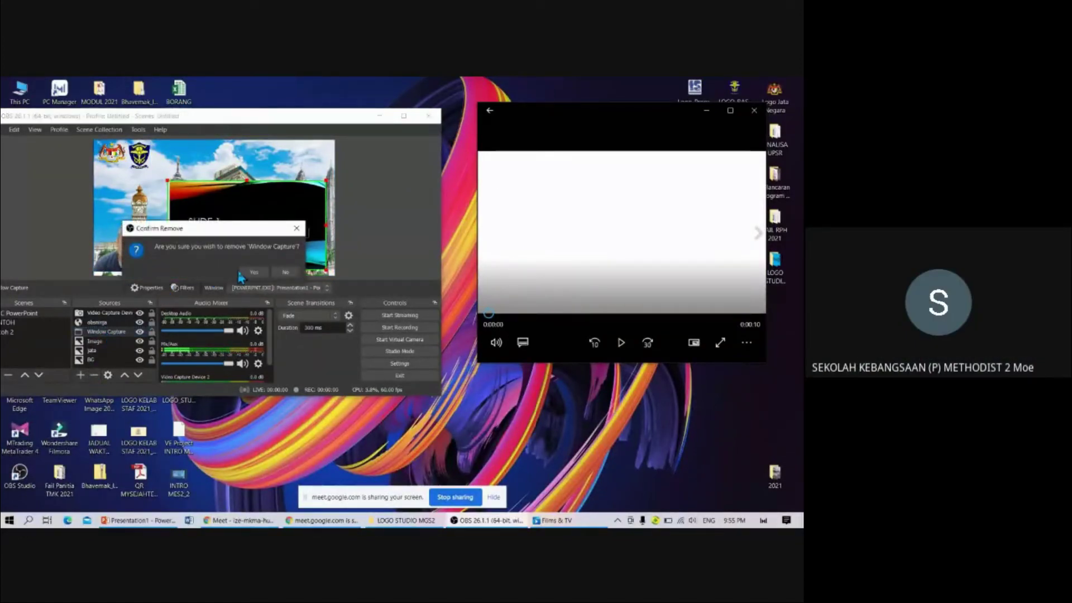
pyautogui.click(251, 273)
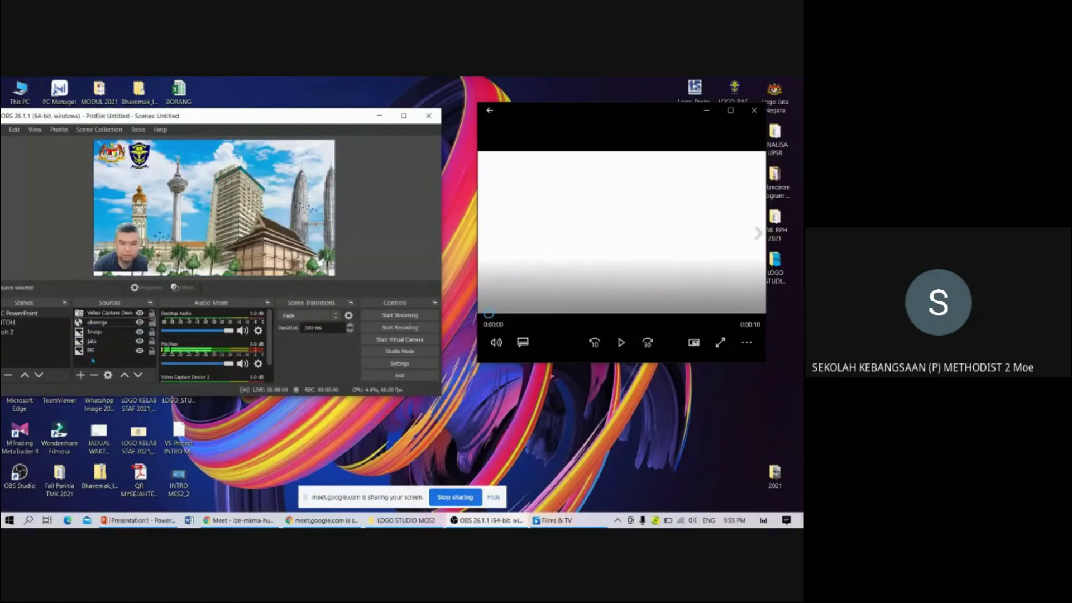
# Add a newly created Media Source to the scene, keeping its suggested name and leaving it visible
pyautogui.click(81, 375)
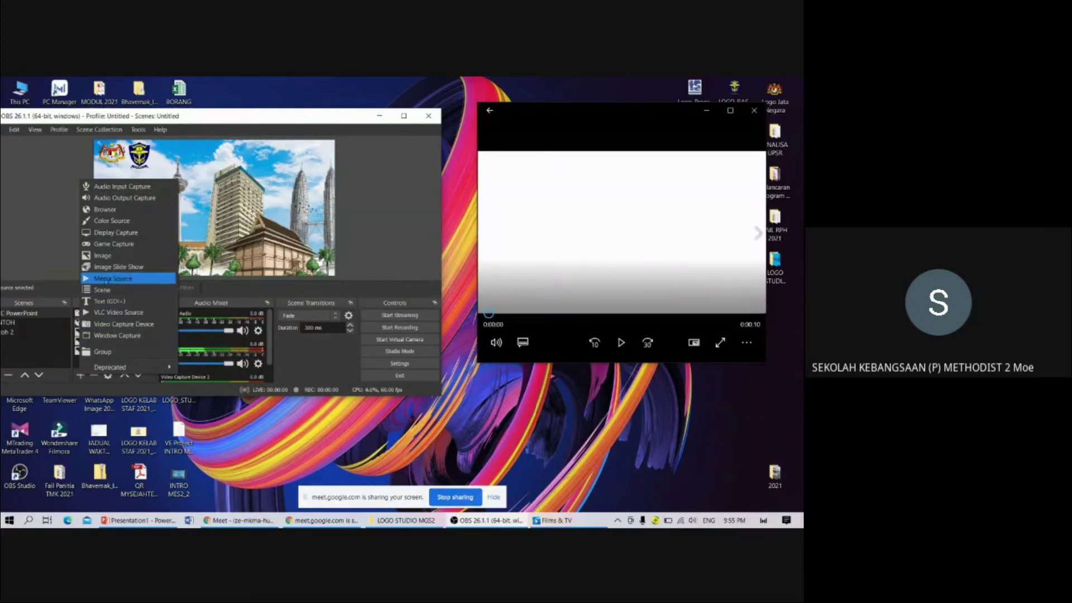
pyautogui.click(121, 279)
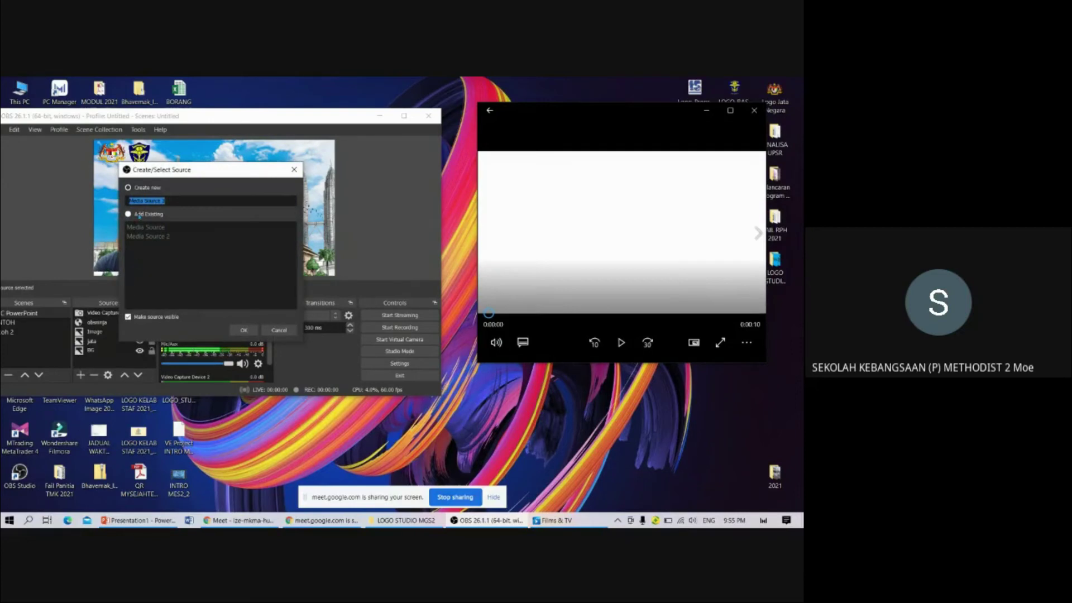
pyautogui.click(129, 190)
pyautogui.click(245, 331)
pyautogui.click(361, 321)
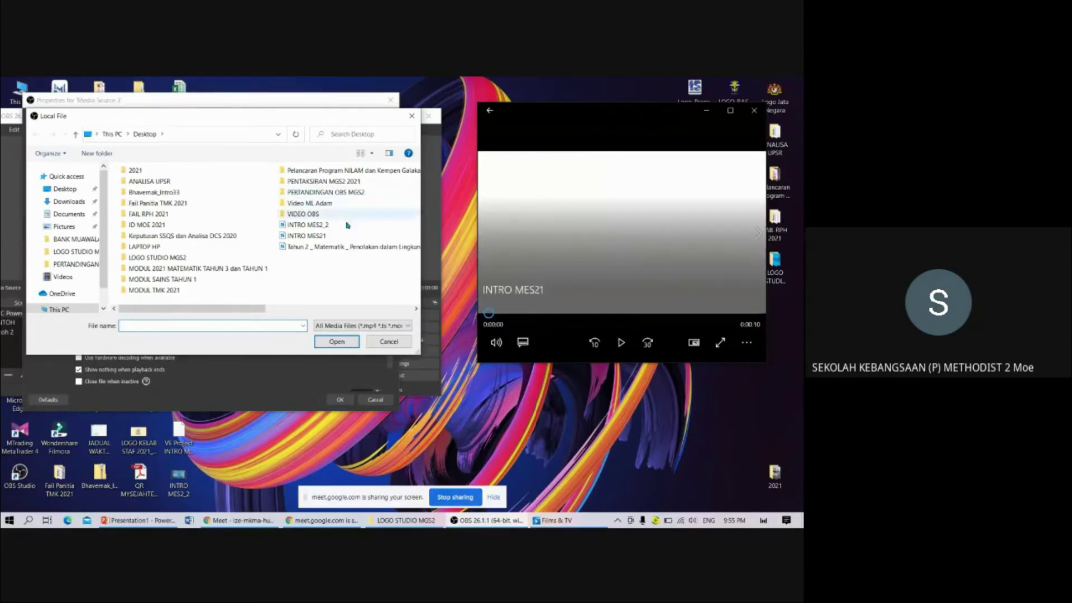
pyautogui.click(315, 238)
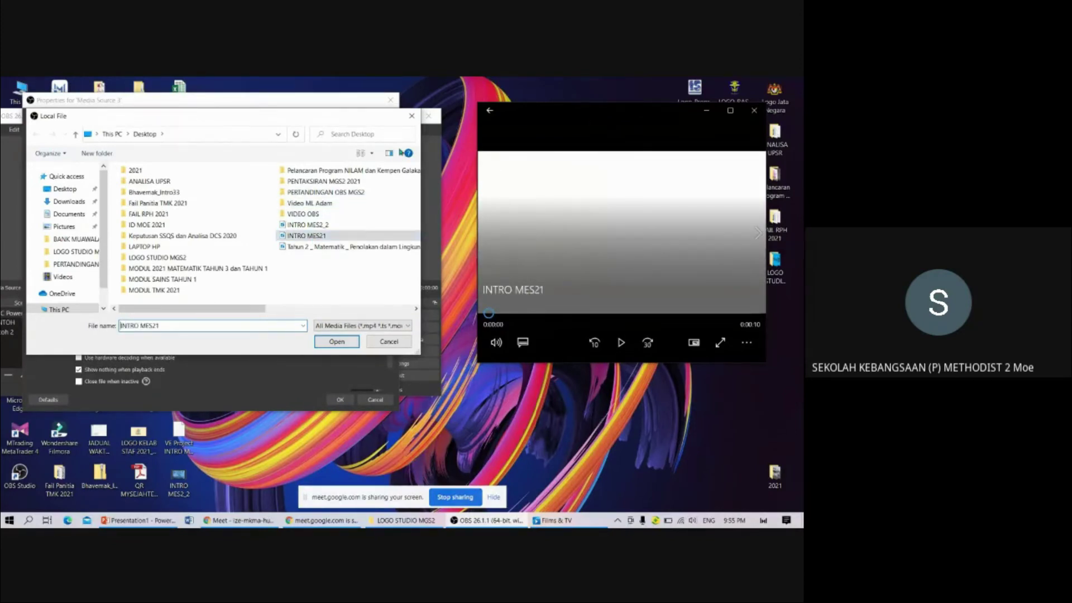
pyautogui.click(390, 342)
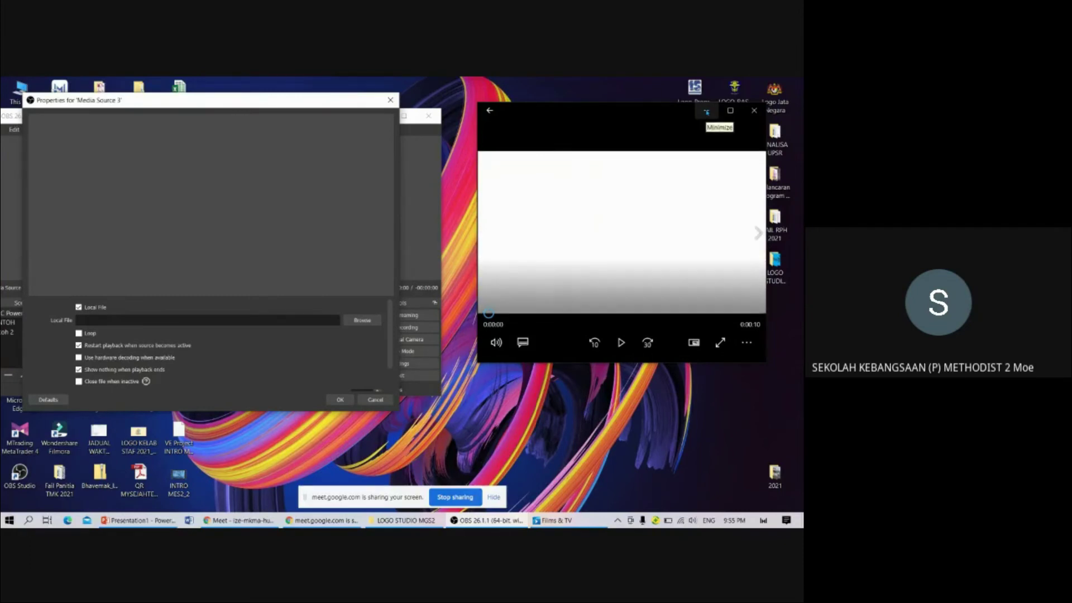
pyautogui.click(618, 116)
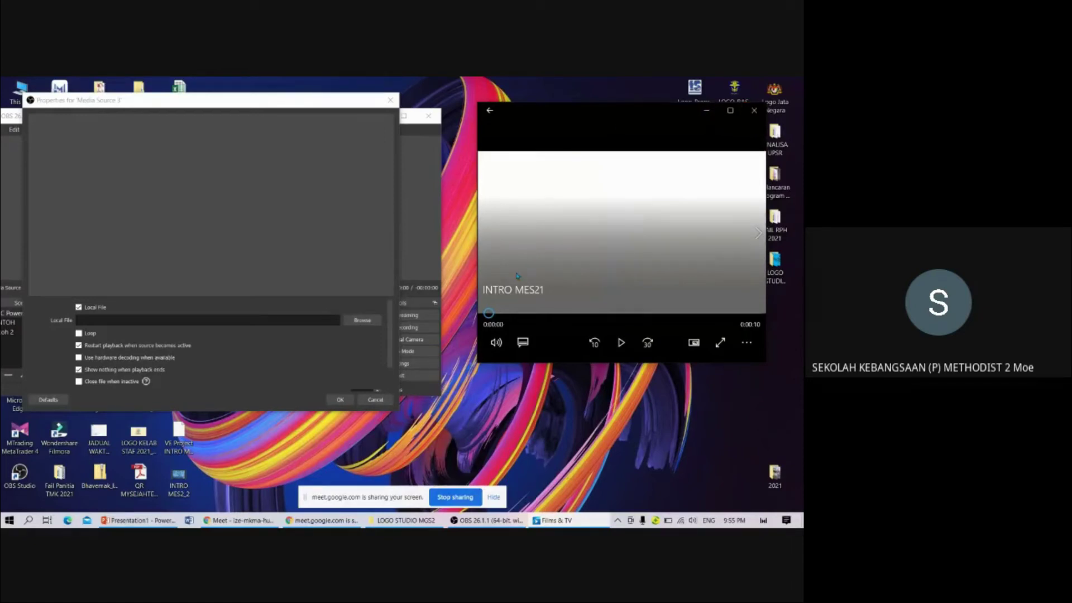
# Load the INTRO MES21 video from the Desktop as the media source's local file and apply the properties
pyautogui.click(366, 322)
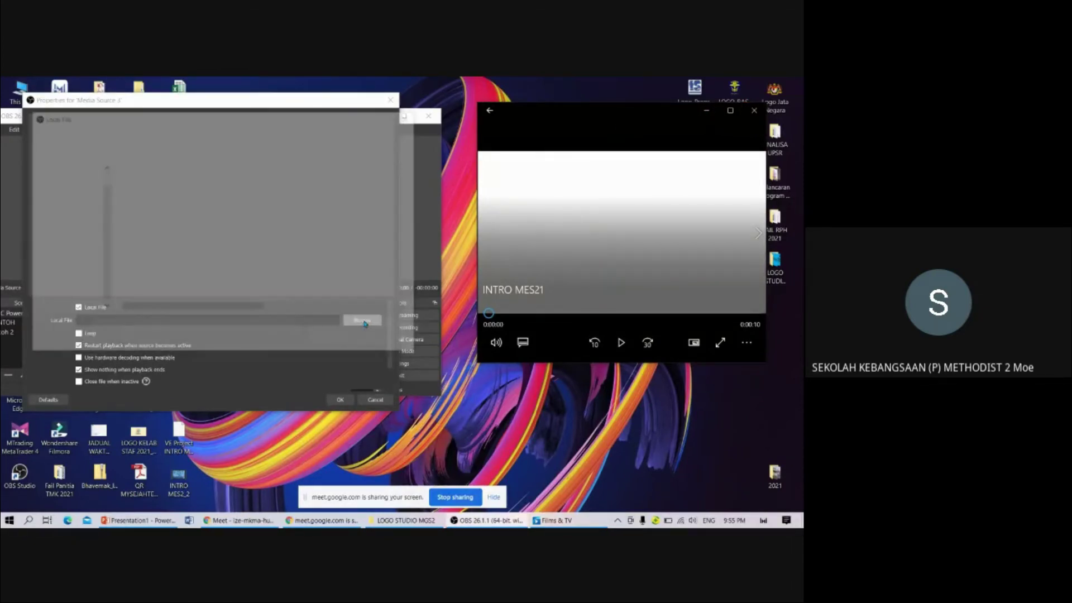
pyautogui.click(320, 237)
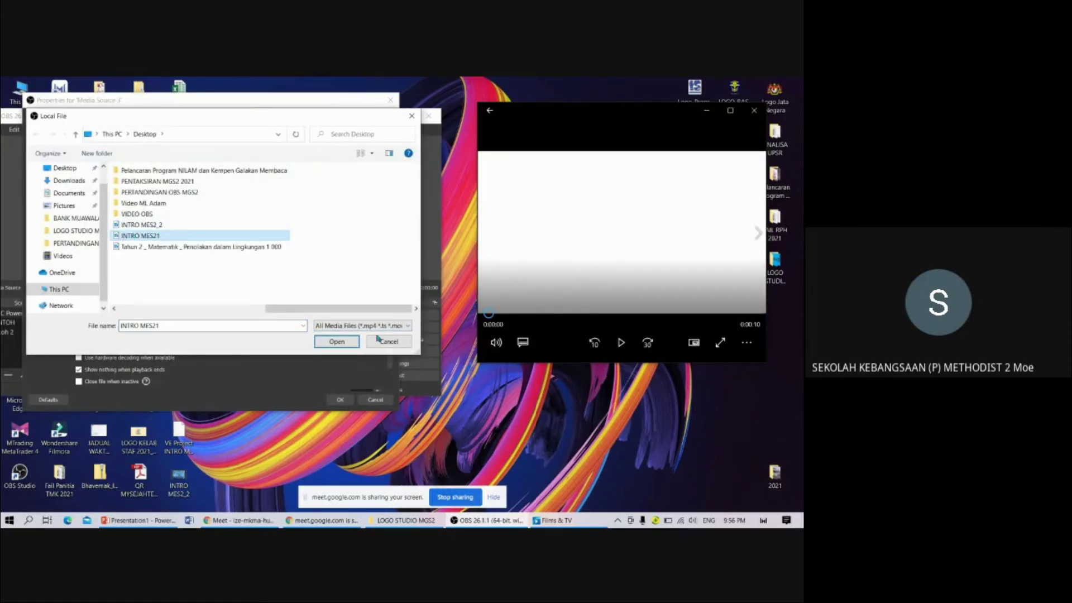
pyautogui.click(336, 342)
pyautogui.click(338, 342)
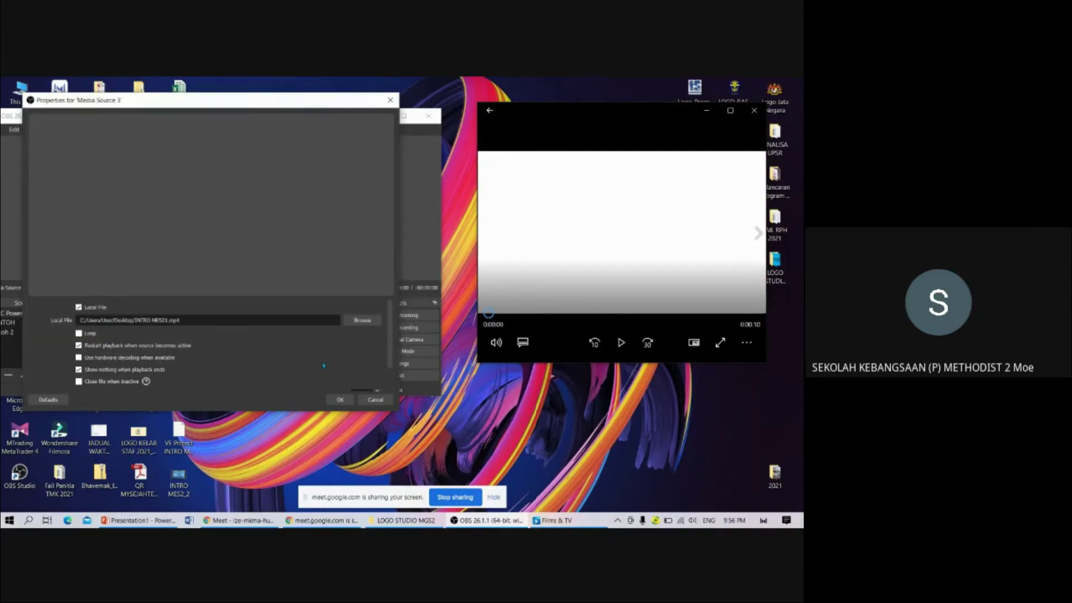
pyautogui.click(339, 400)
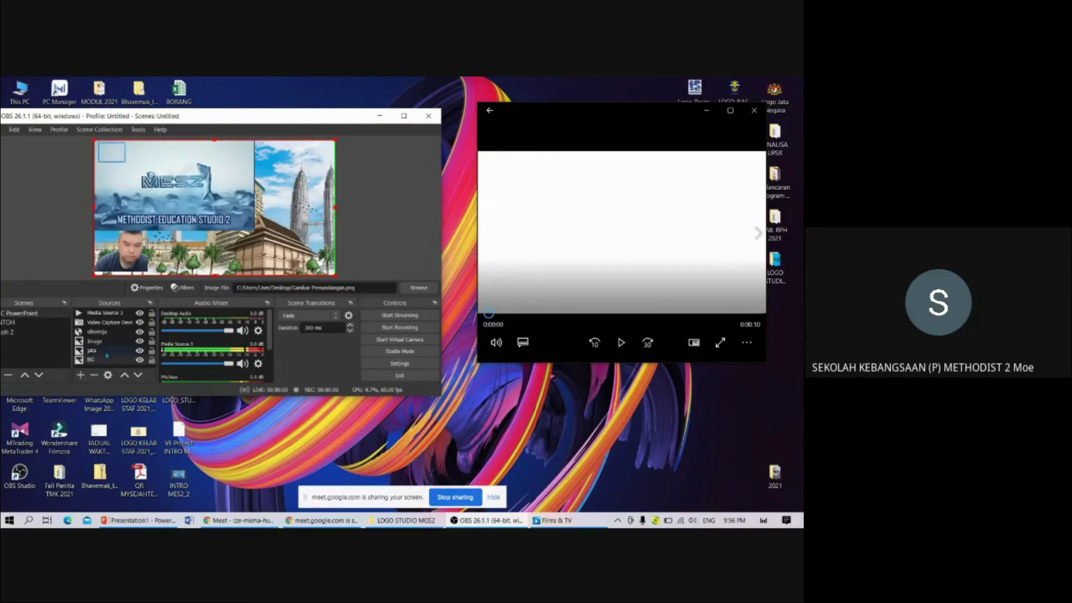
# Stop playback of the intro video's media source and check its properties without changing them
pyautogui.click(105, 313)
pyautogui.click(226, 288)
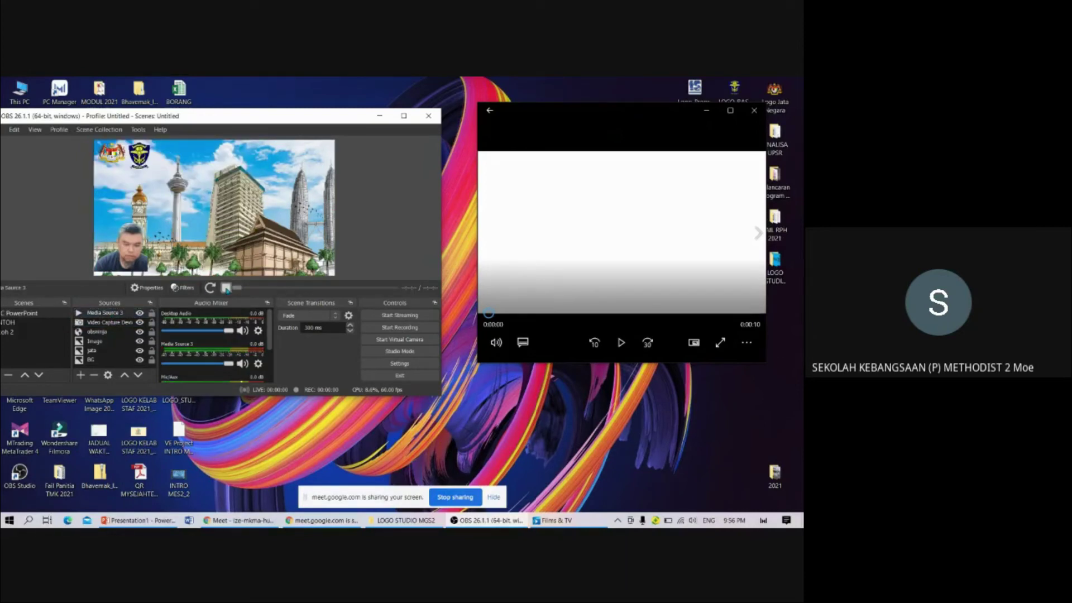
pyautogui.click(115, 314)
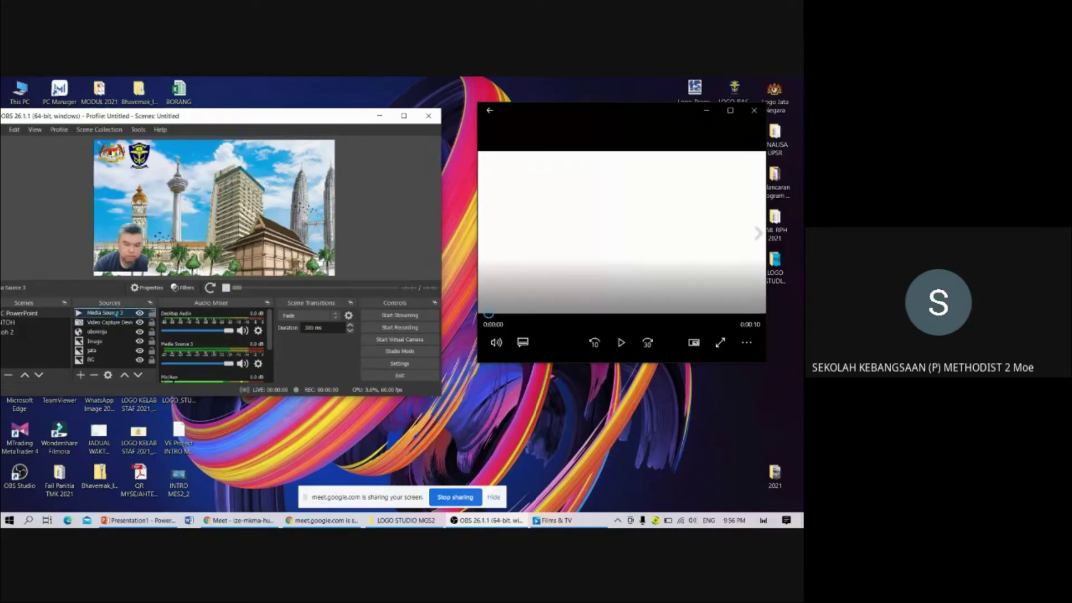
pyautogui.click(237, 288)
pyautogui.doubleClick(121, 315)
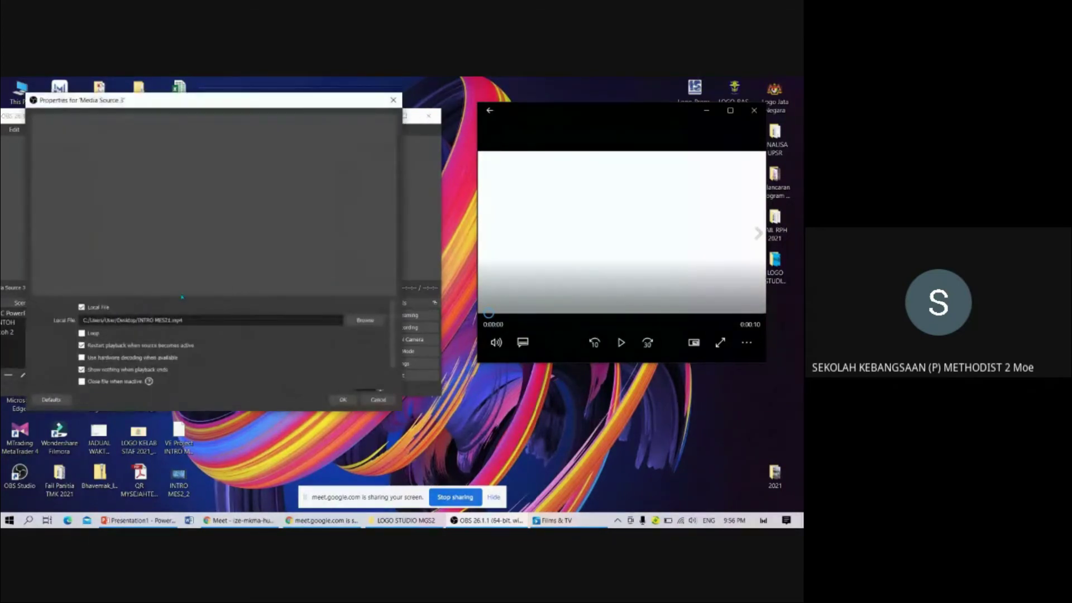
pyautogui.click(378, 400)
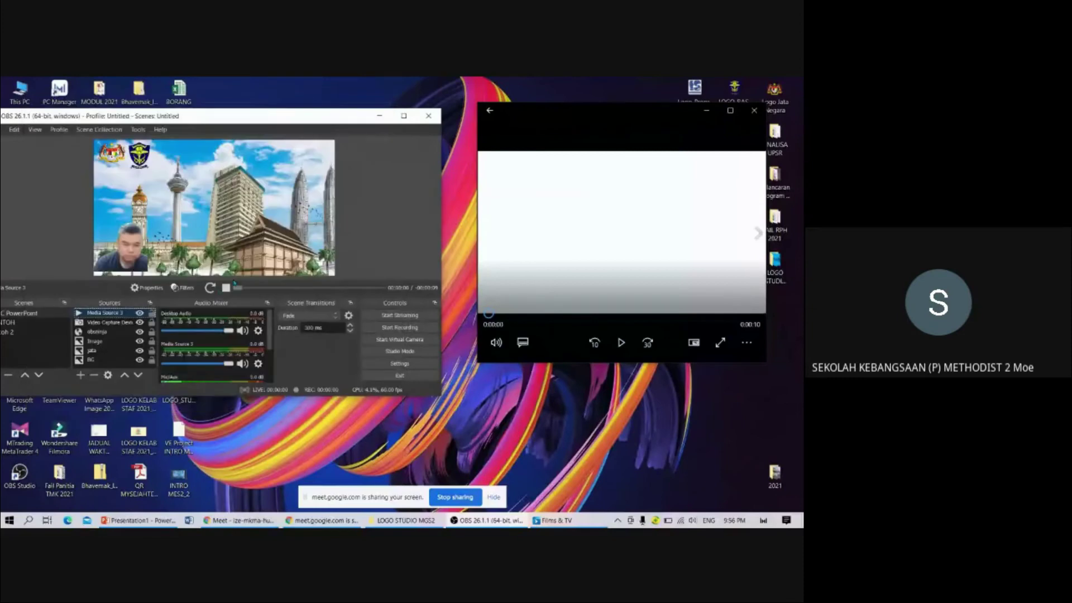
# Maximize the OBS window, restart the intro video and pause it on the ice block
pyautogui.click(404, 116)
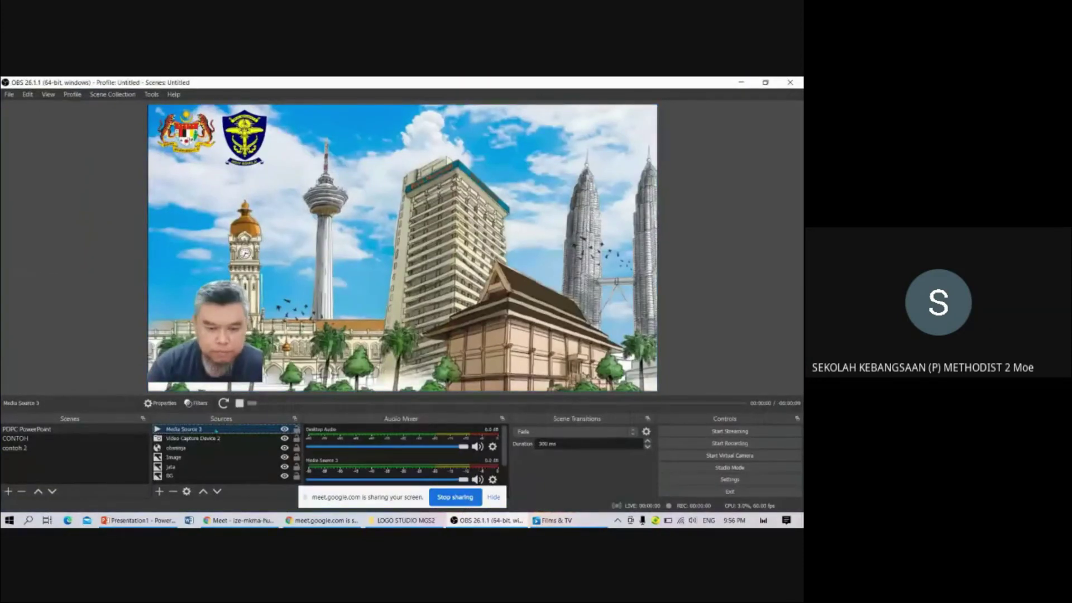
pyautogui.click(224, 403)
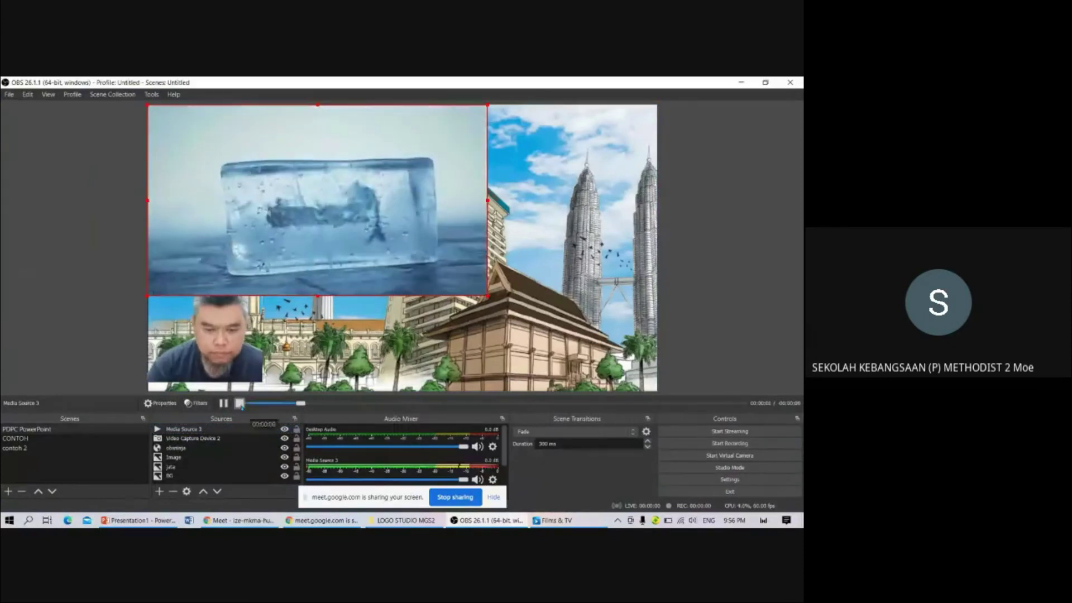
pyautogui.click(349, 210)
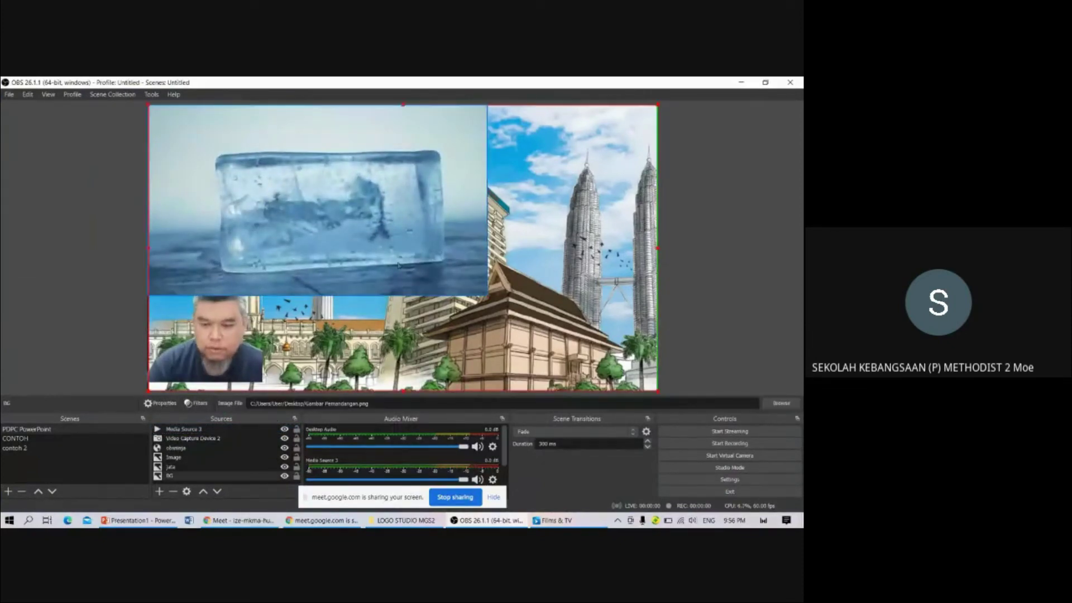
# Move the intro video to the lower right of the canvas, beside the presenter's camera feed and below the logos
pyautogui.moveTo(398, 266); pyautogui.dragTo(410, 273)
pyautogui.moveTo(277, 198); pyautogui.dragTo(427, 284)
pyautogui.click(201, 429)
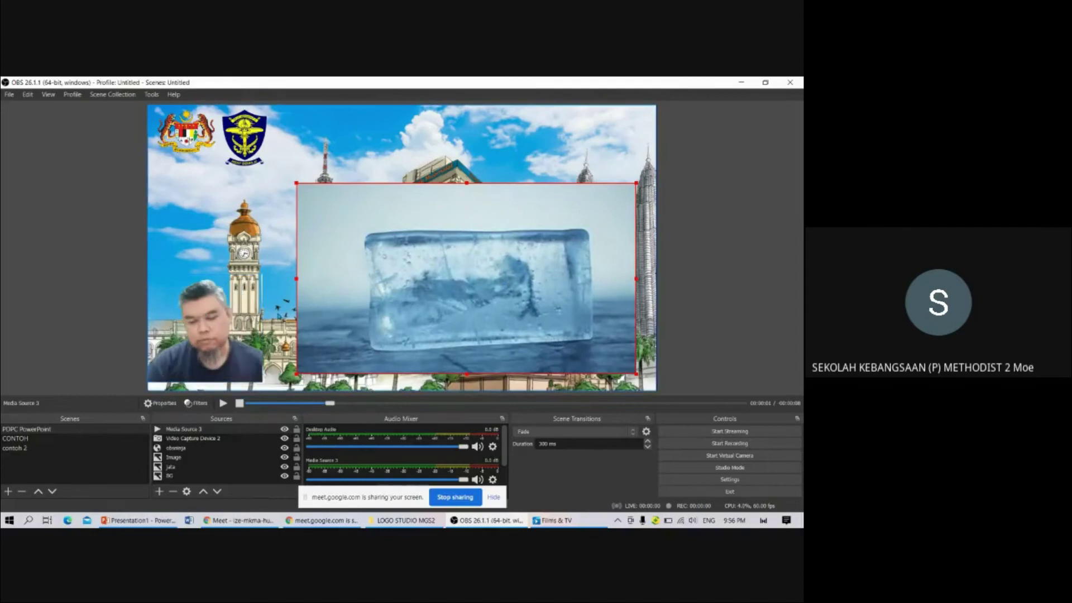
# Select the background image, the camera feed and the intro video in turn to review the scene's layers
pyautogui.click(257, 214)
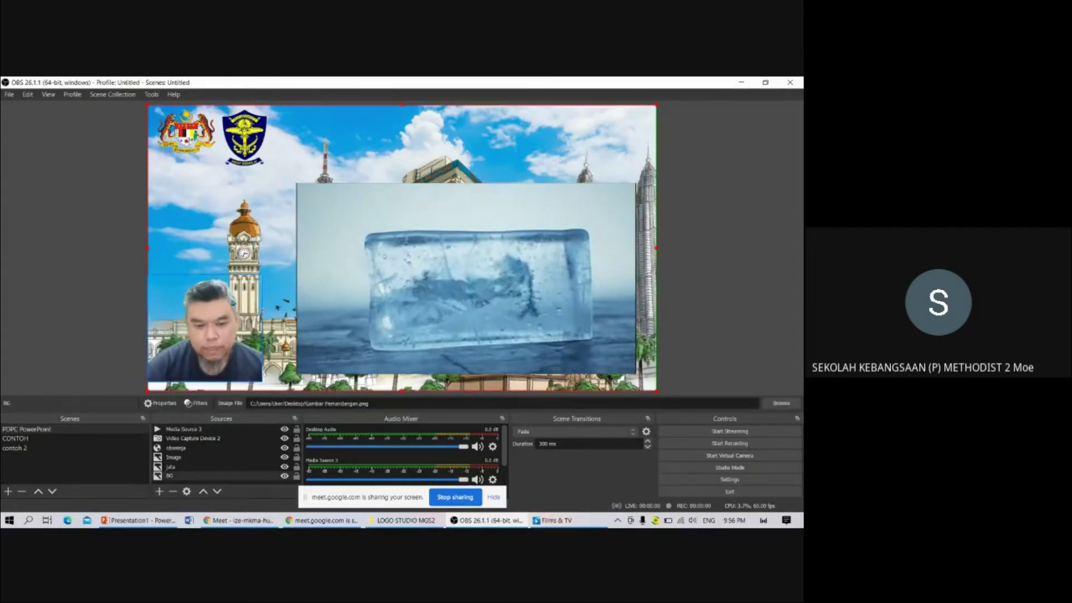
pyautogui.click(216, 326)
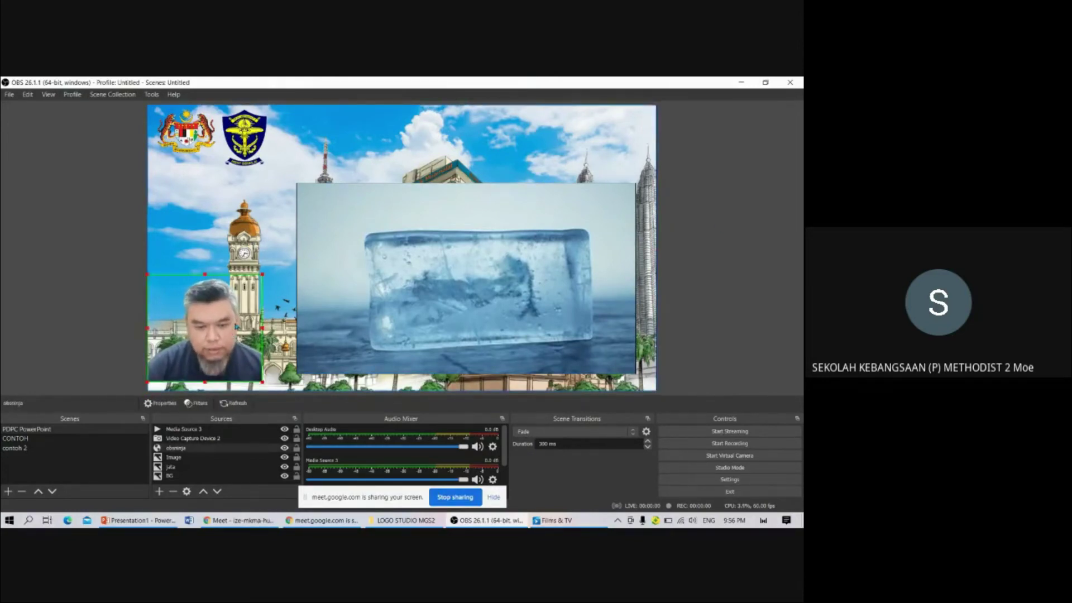
pyautogui.click(450, 302)
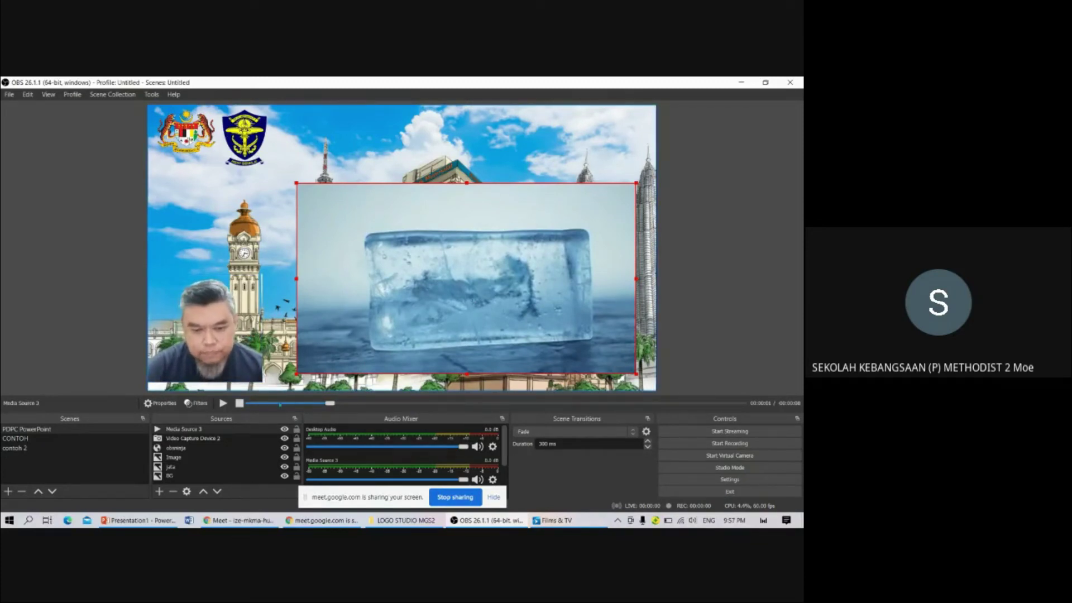
# Add a newly created Text (GDI+) source to the scene, keeping its suggested name
pyautogui.click(160, 490)
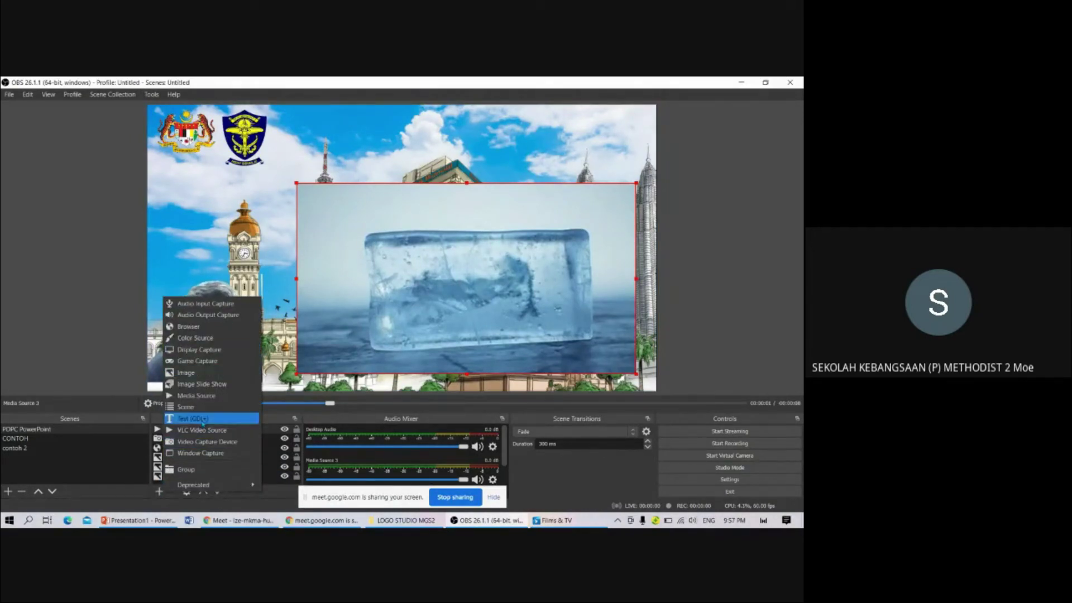
pyautogui.click(185, 419)
pyautogui.click(320, 229)
pyautogui.click(435, 371)
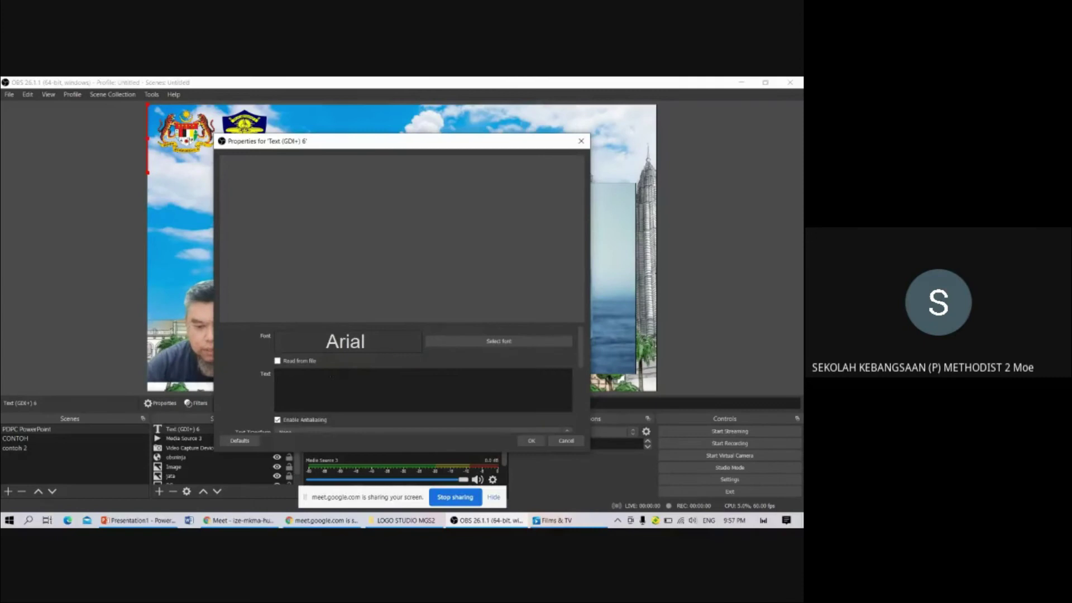
# Enter INTRO and MES2 on two lines as the text, and shrink and place it right beside the school logo
pyautogui.click(294, 375)
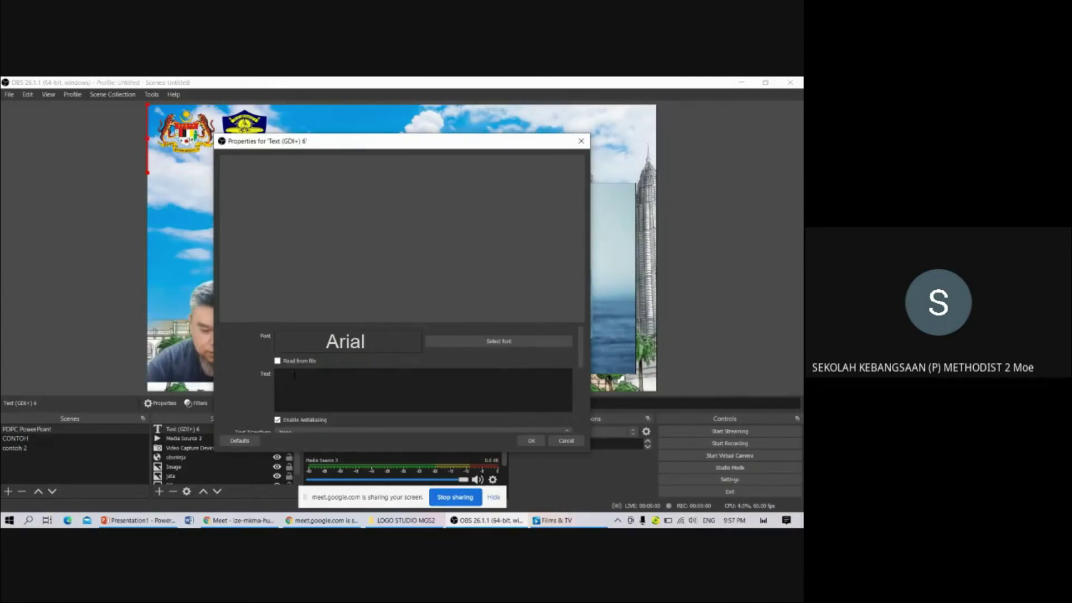
pyautogui.write('IN')
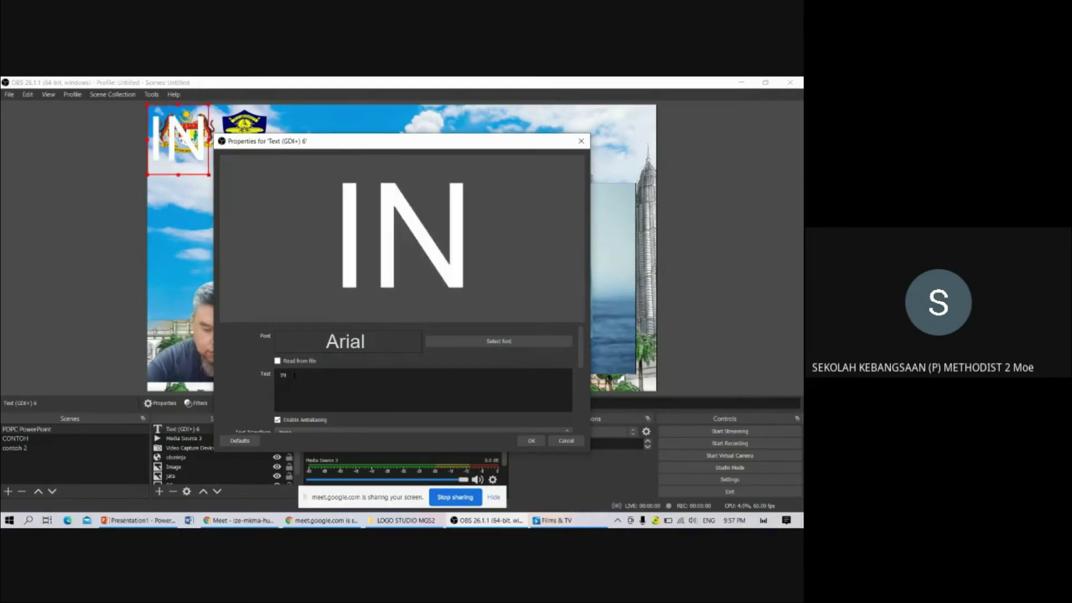
pyautogui.write('TRO')
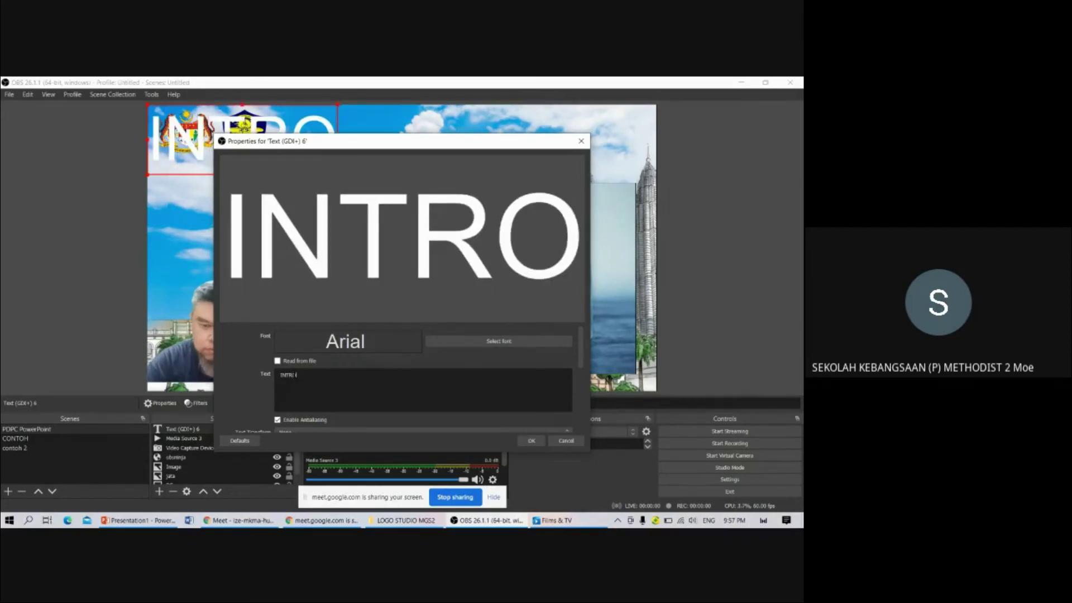
pyautogui.press('Return')
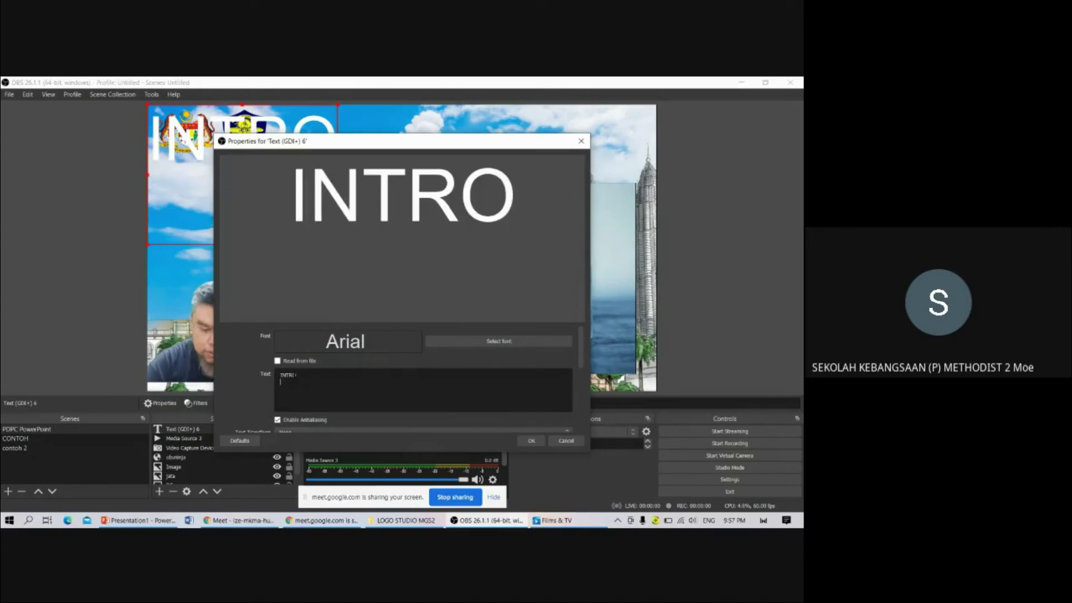
pyautogui.write('MES2')
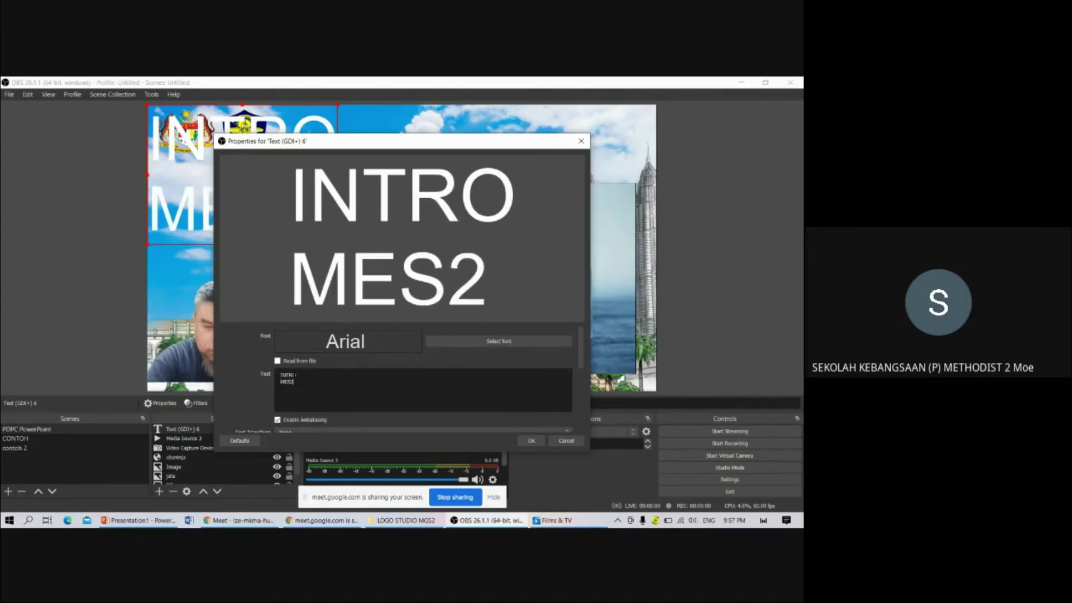
pyautogui.click(535, 442)
pyautogui.moveTo(237, 195); pyautogui.dragTo(363, 200)
pyautogui.moveTo(463, 248); pyautogui.dragTo(358, 170)
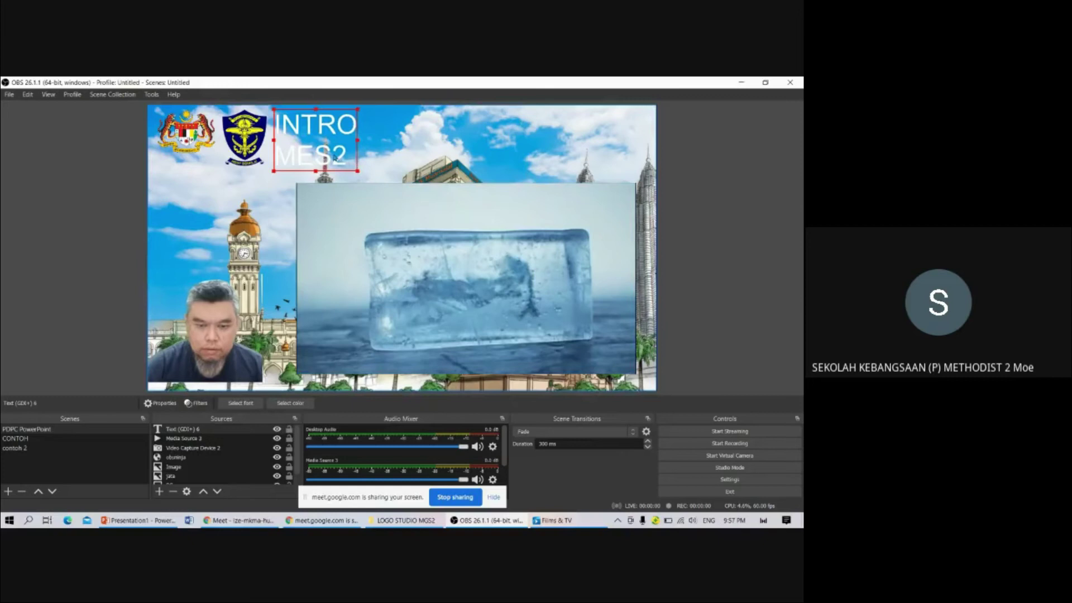
# Change the INTRO MES2 text's font to Ami R Regular at size 20
pyautogui.doubleClick(218, 429)
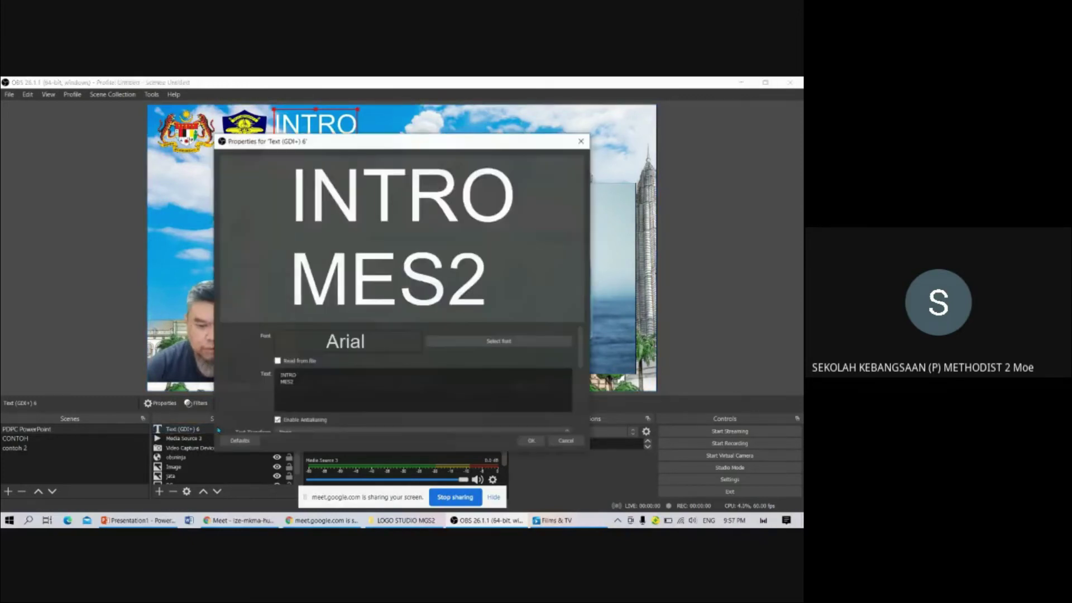
pyautogui.click(459, 341)
pyautogui.moveTo(300, 275)
pyautogui.mouseDown()
pyautogui.moveTo(333, 249)
pyautogui.moveTo(304, 286)
pyautogui.mouseUp()
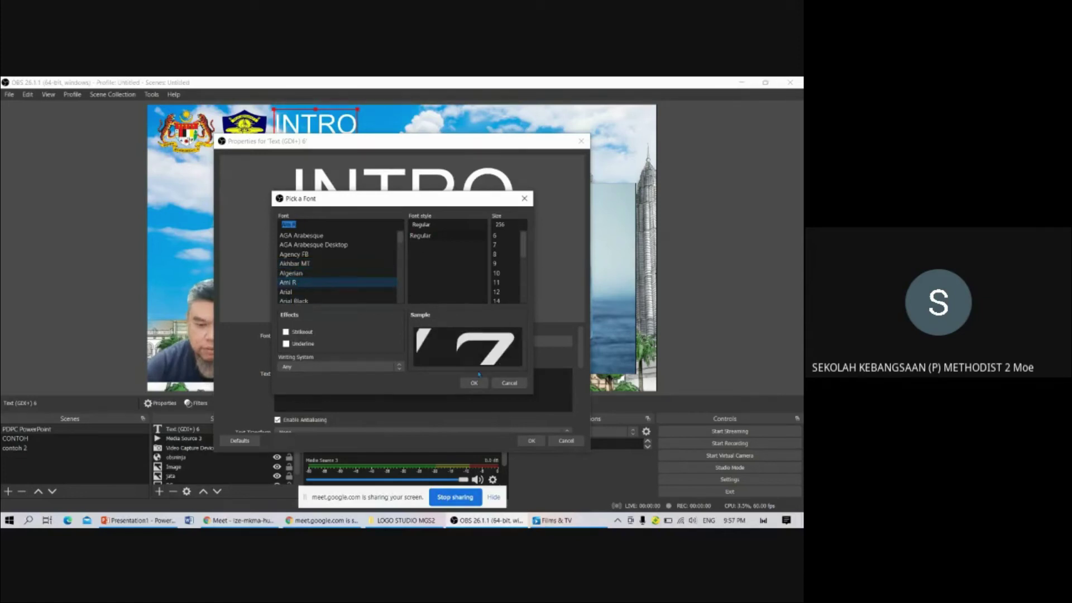
pyautogui.click(506, 256)
pyautogui.click(506, 266)
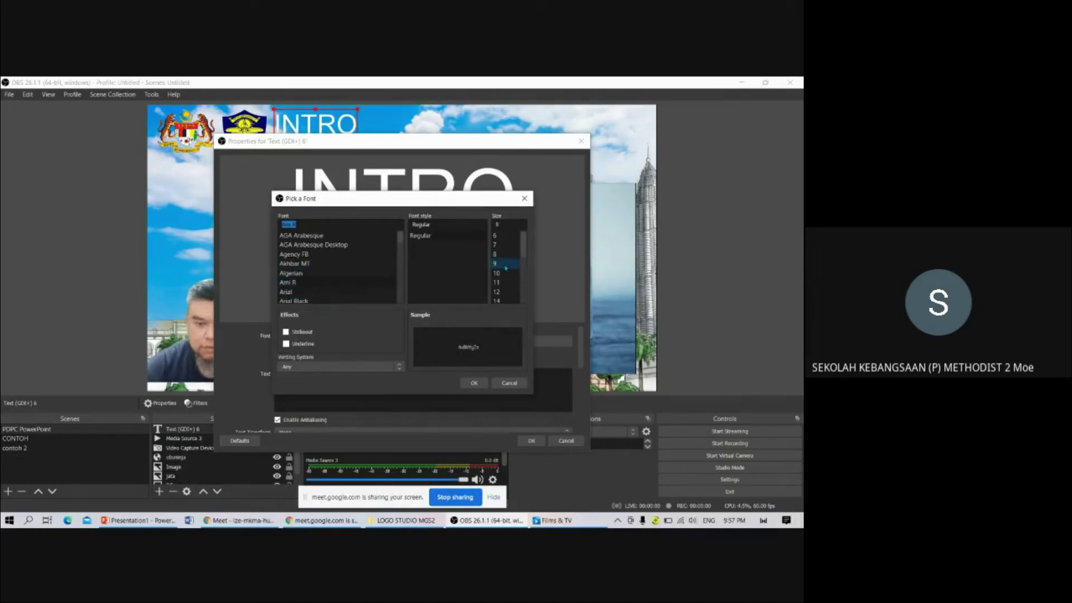
pyautogui.click(503, 274)
pyautogui.click(503, 284)
pyautogui.click(502, 293)
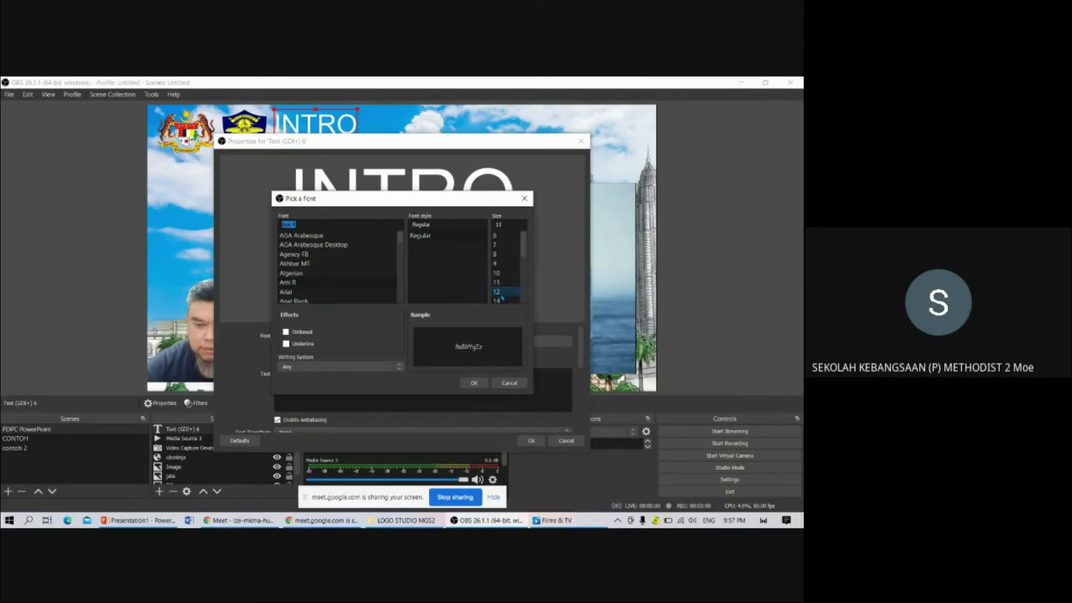
pyautogui.moveTo(521, 252); pyautogui.dragTo(521, 265)
pyautogui.click(503, 284)
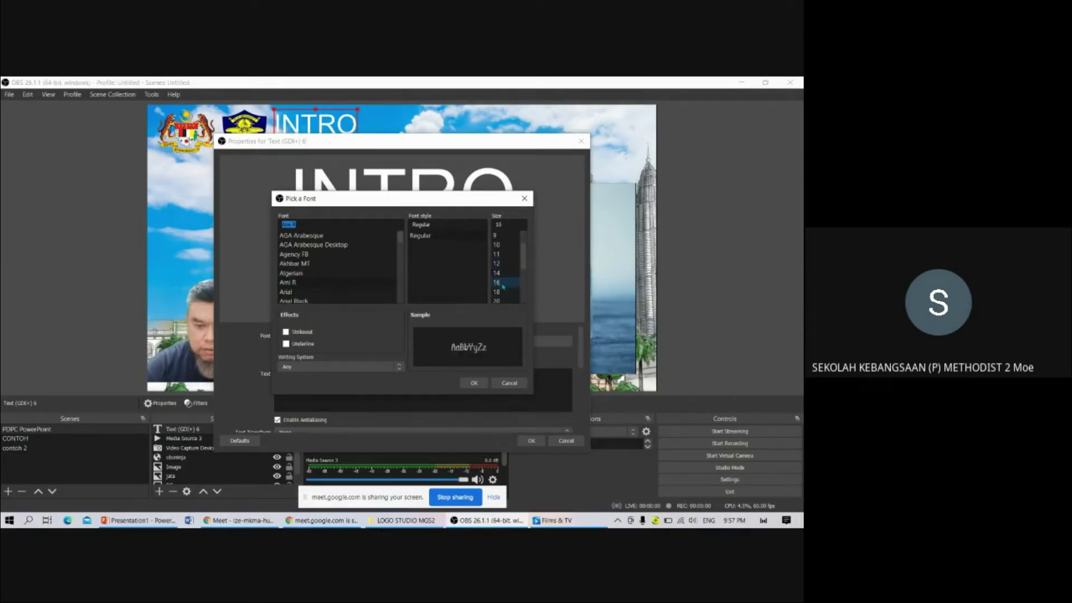
pyautogui.click(503, 291)
pyautogui.click(502, 300)
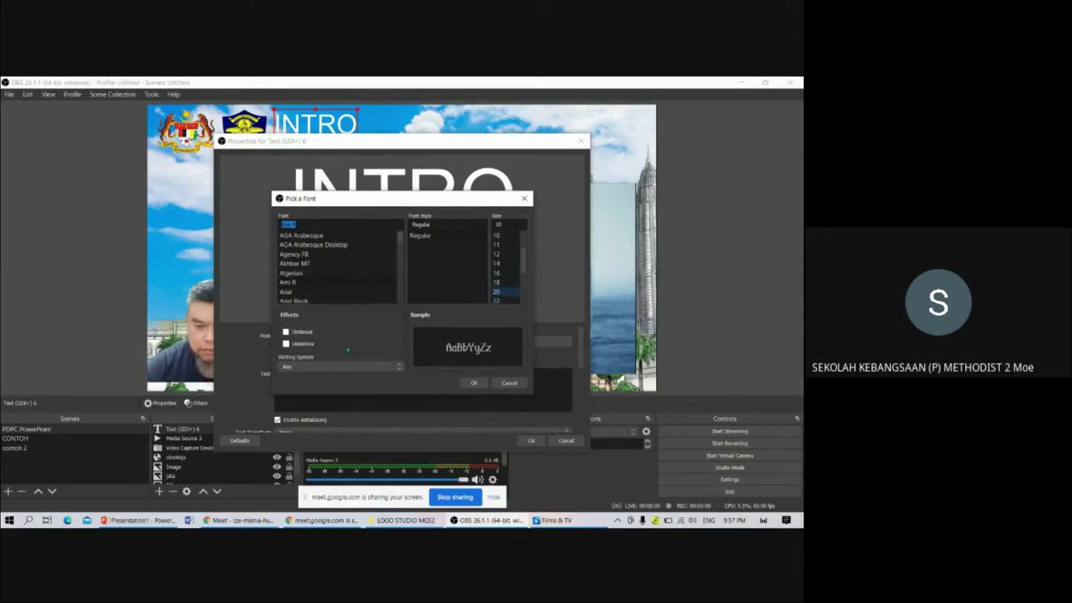
pyautogui.click(474, 383)
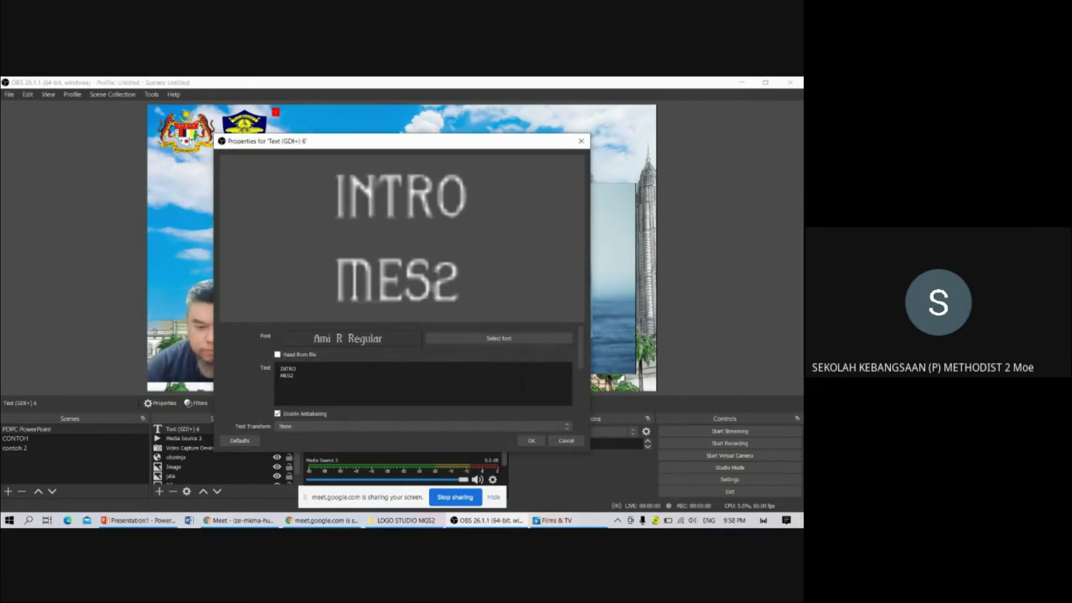
# Set the INTRO MES2 text's horizontal alignment to Center and apply the properties
pyautogui.scroll(-3, 545, 385)
pyautogui.scroll(3, 545, 385)
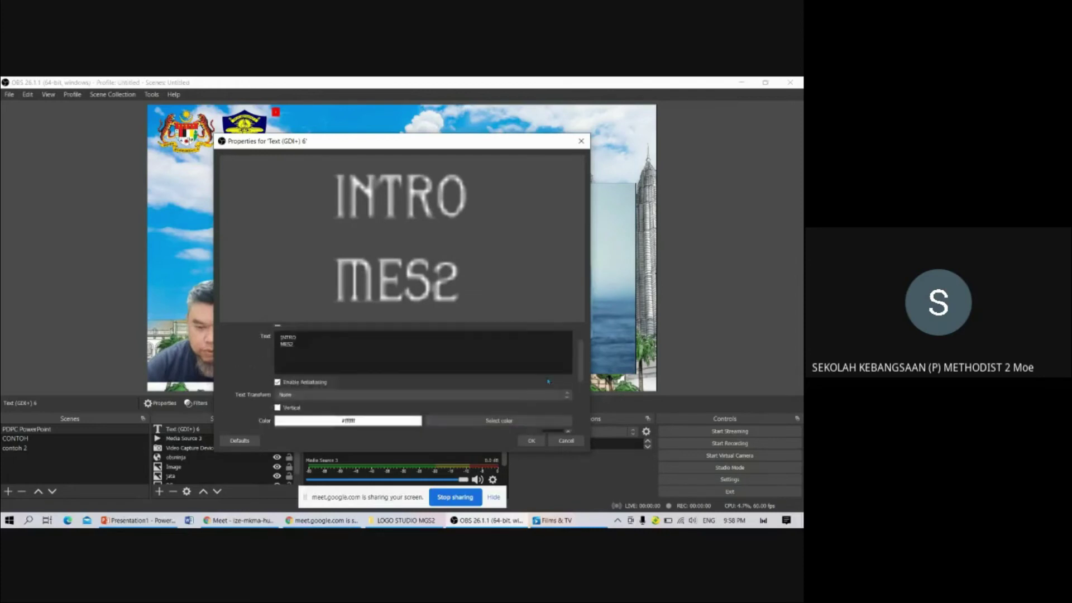
pyautogui.scroll(-3, 544, 371)
pyautogui.scroll(-2, 545, 370)
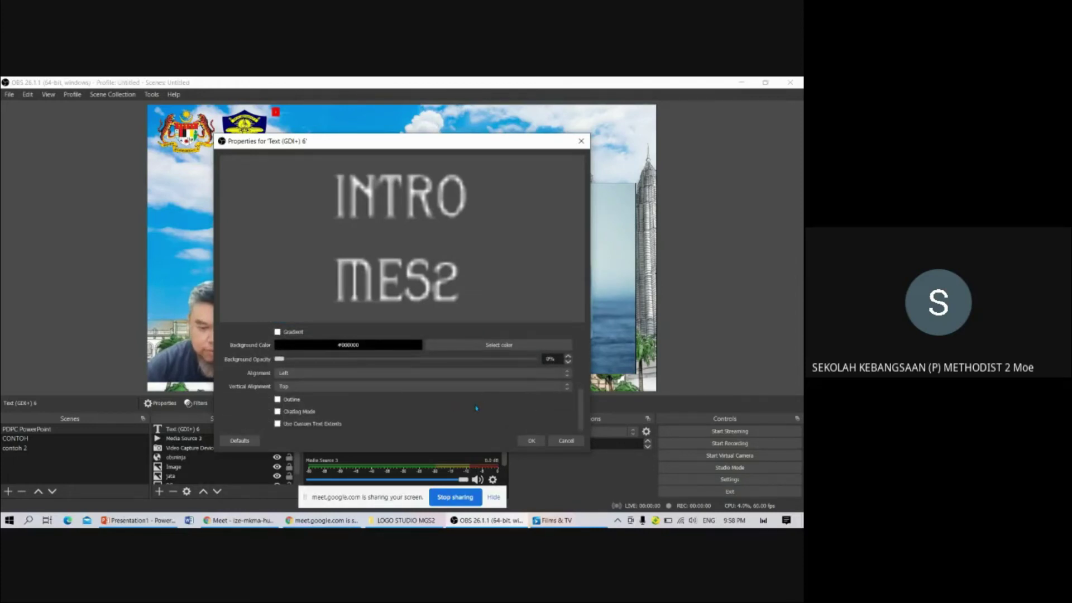
pyautogui.click(321, 376)
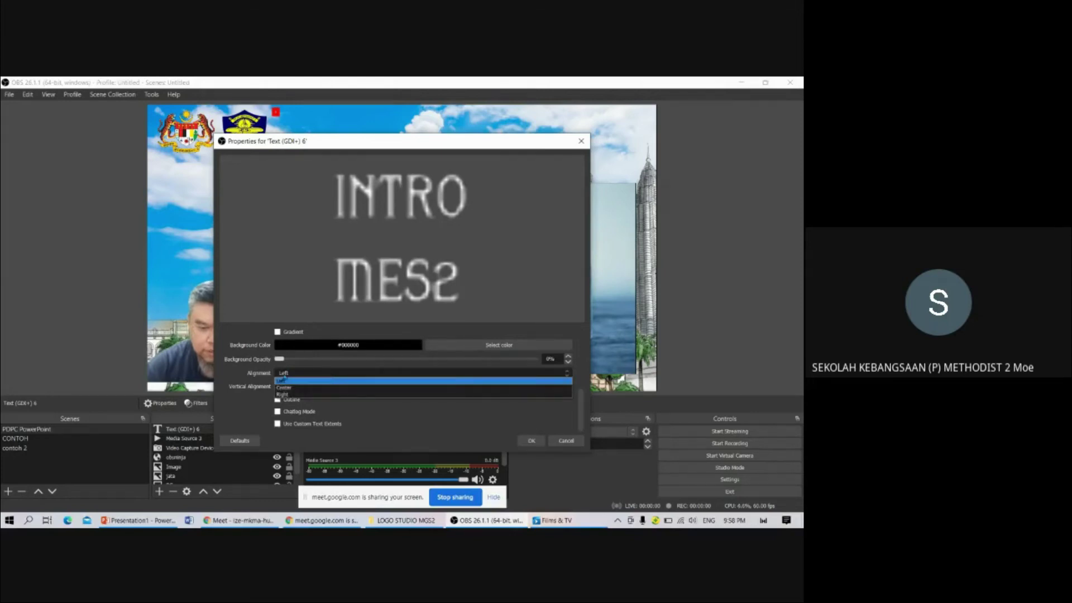
pyautogui.click(377, 388)
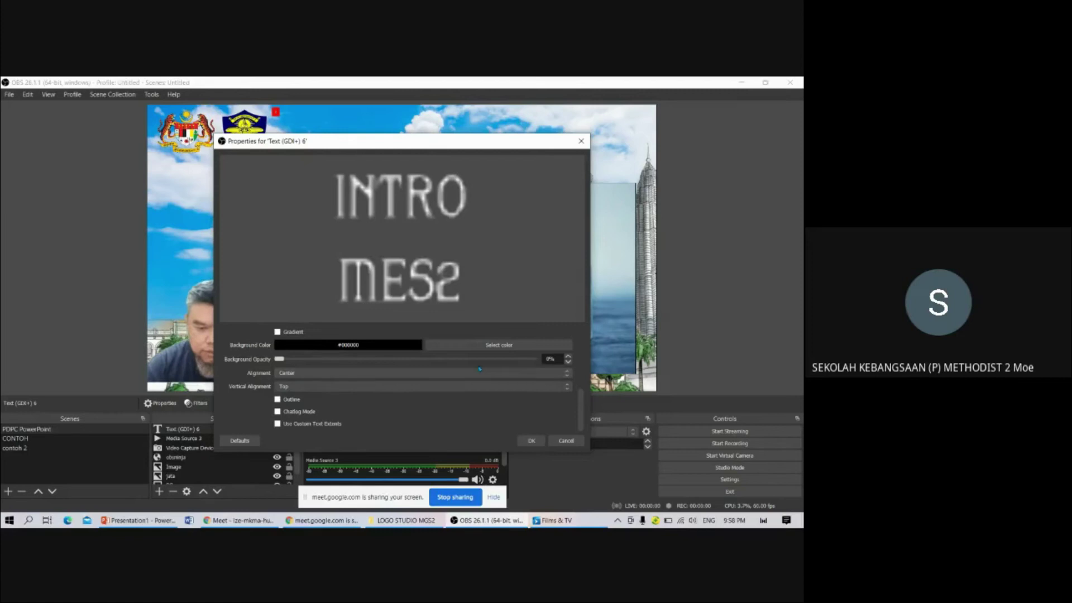
pyautogui.click(531, 441)
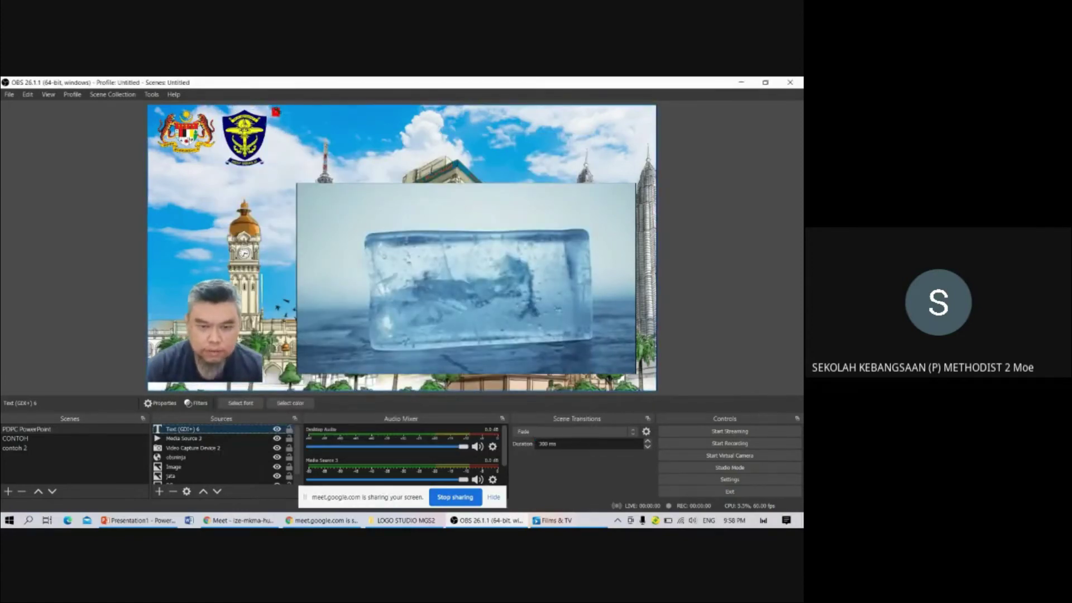
# Enlarge the INTRO MES2 text on the canvas and change its font to Akhbar MT Regular at size 36
pyautogui.moveTo(277, 113); pyautogui.dragTo(322, 229)
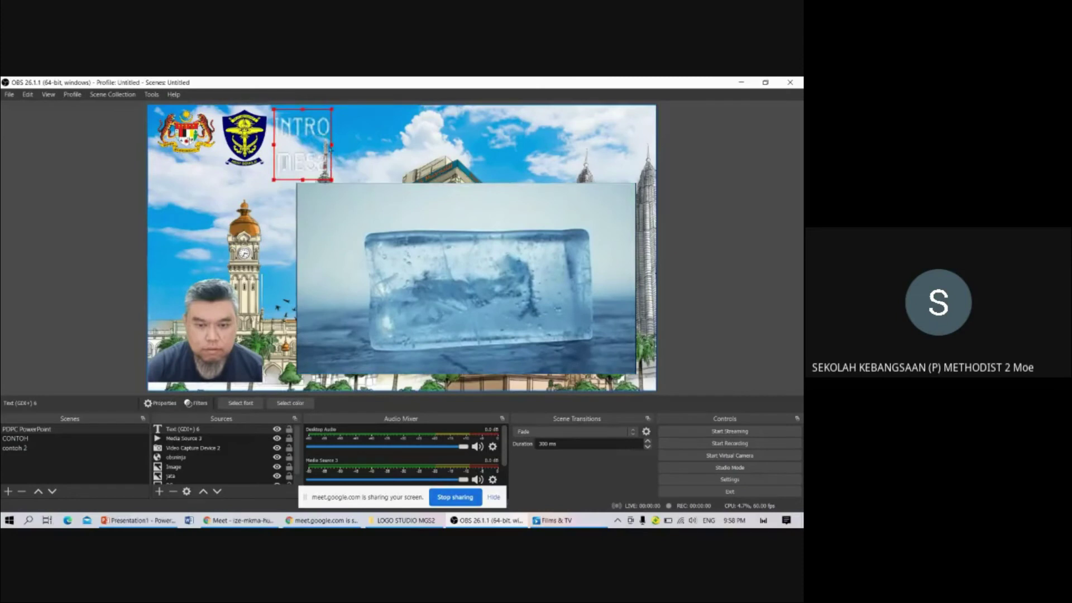
pyautogui.moveTo(365, 166); pyautogui.dragTo(400, 220)
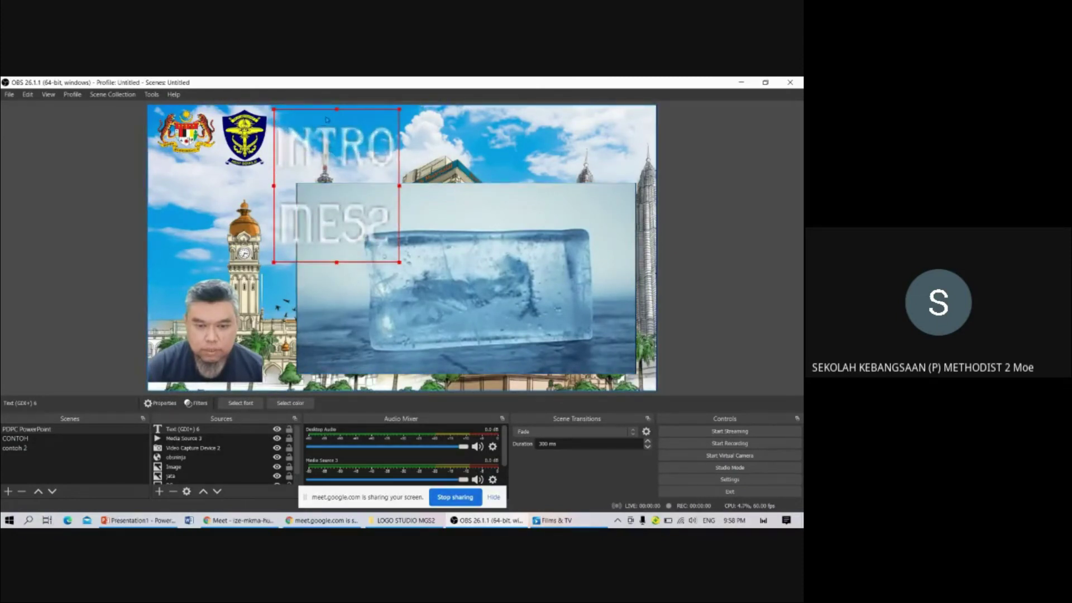
pyautogui.doubleClick(184, 429)
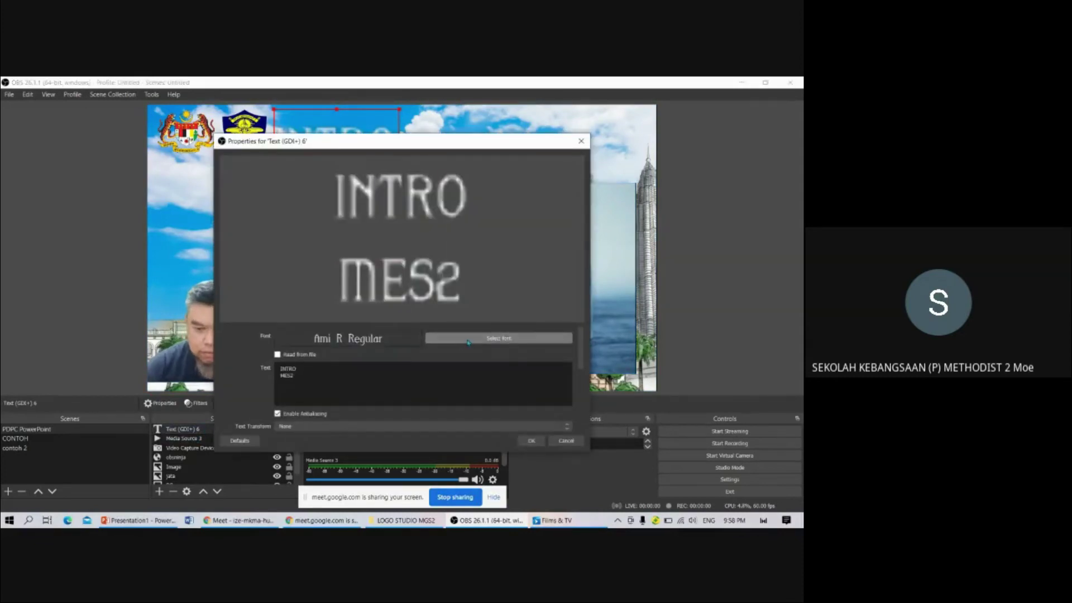
pyautogui.click(278, 355)
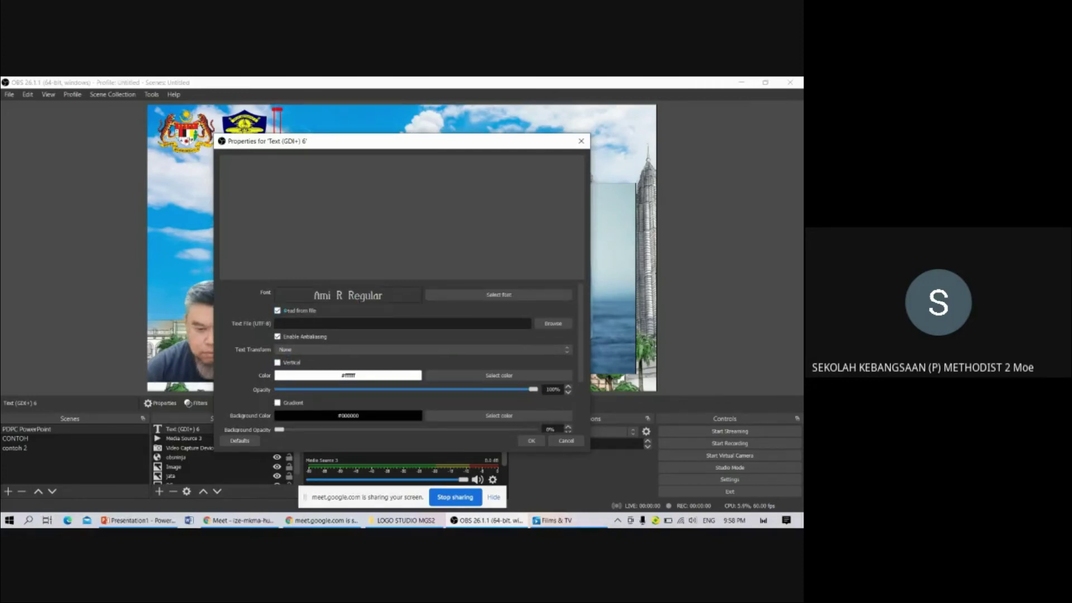
pyautogui.click(474, 296)
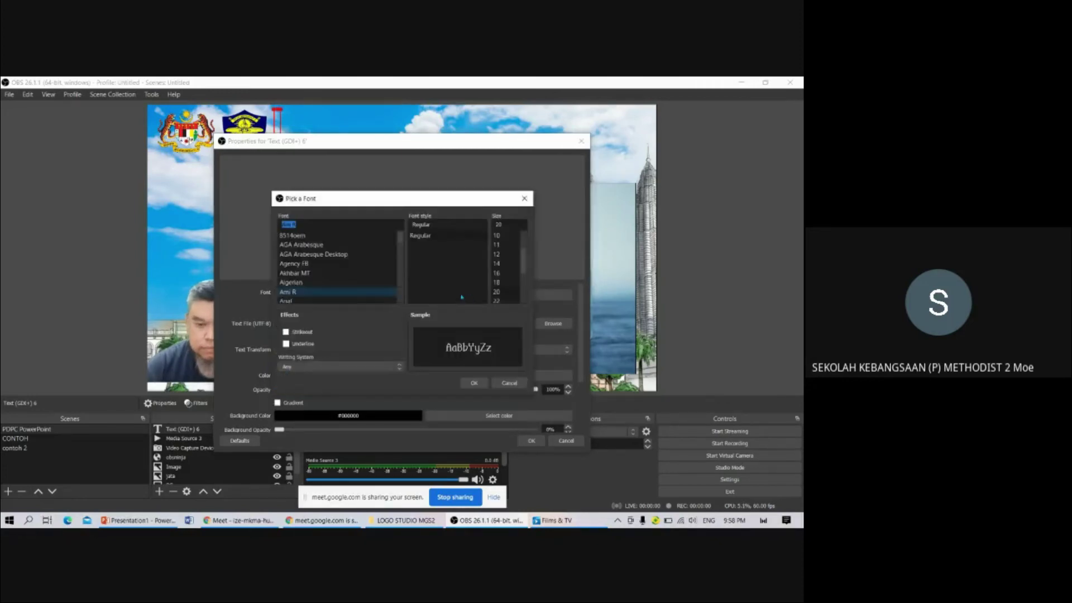
pyautogui.click(298, 273)
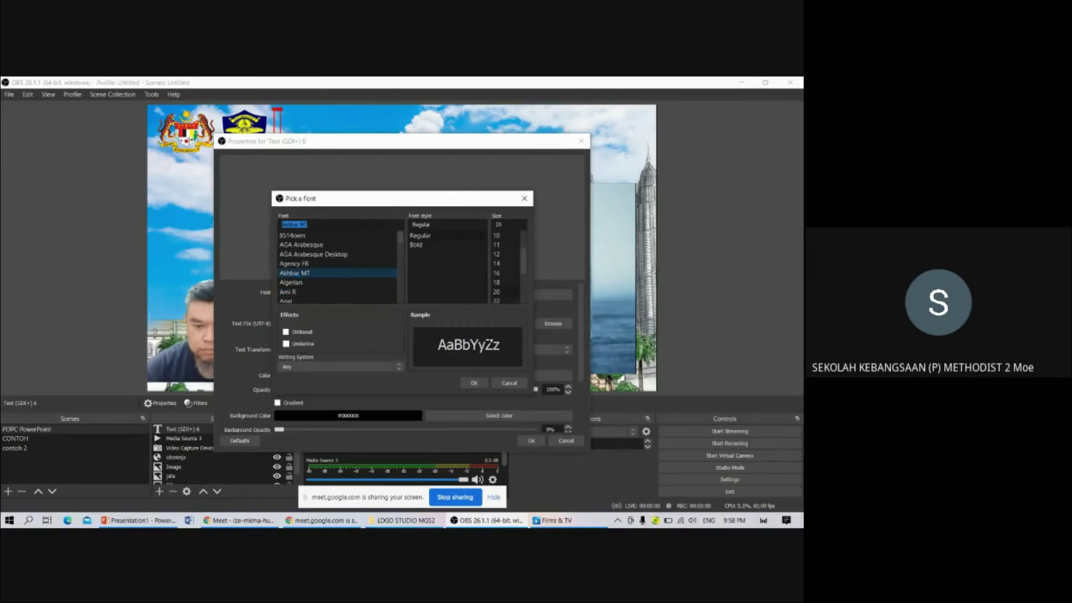
pyautogui.scroll(-2, 506, 263)
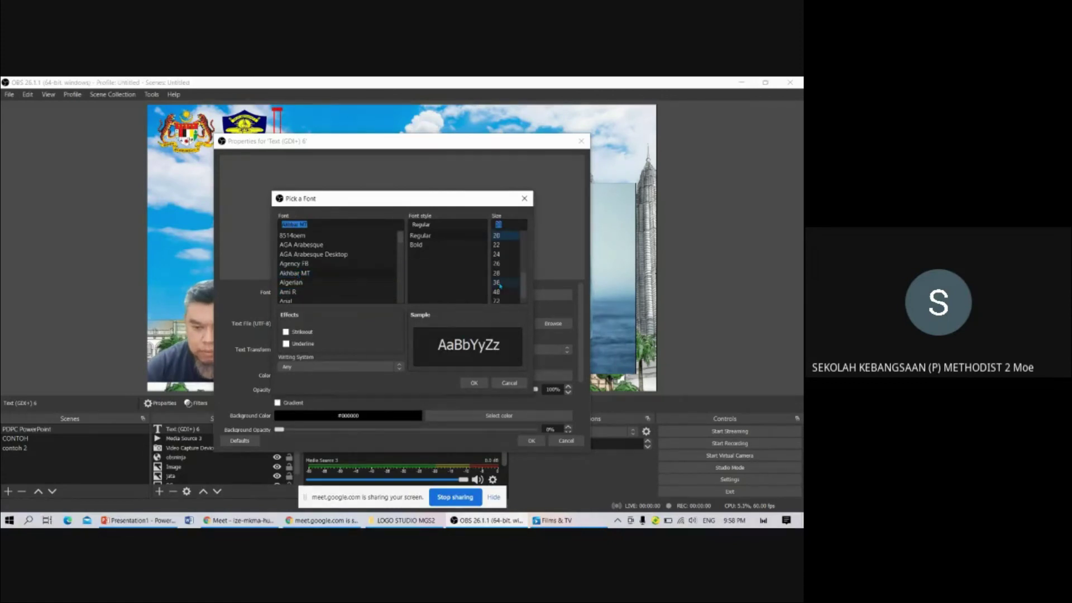
pyautogui.click(497, 283)
pyautogui.click(474, 383)
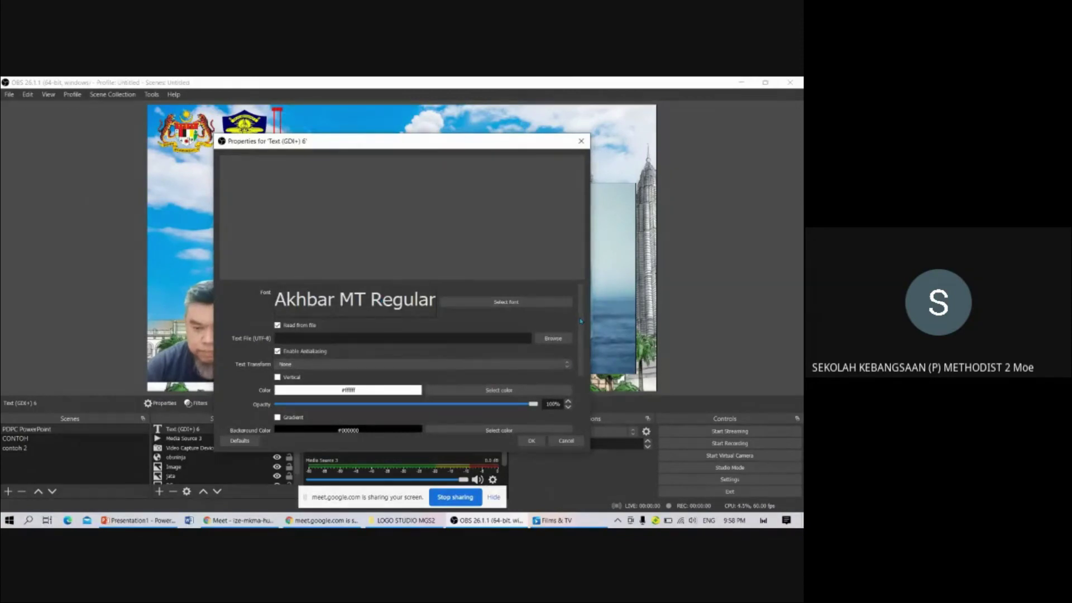
pyautogui.click(278, 325)
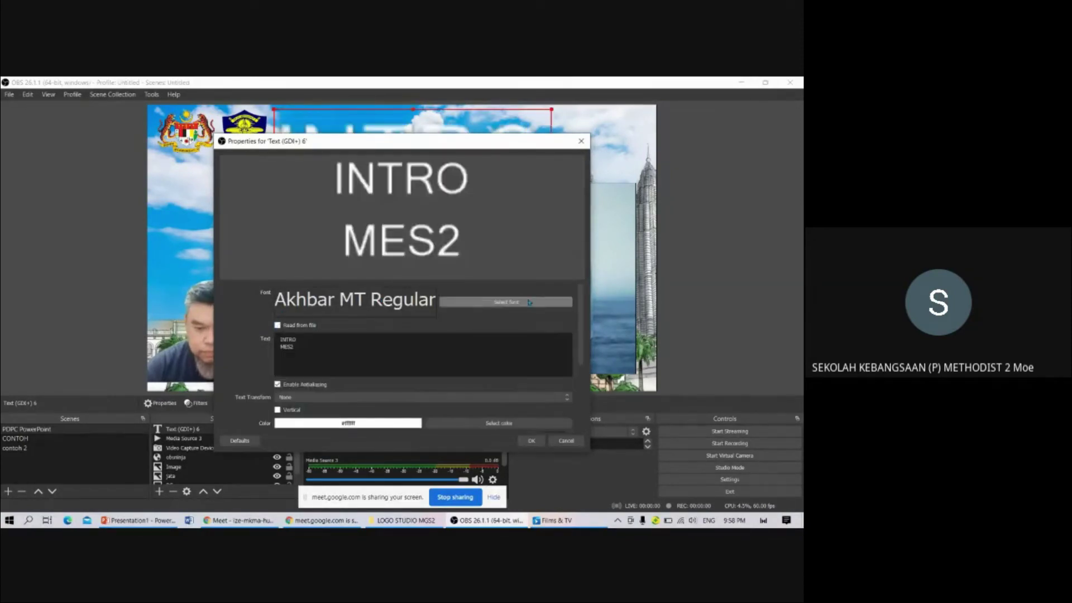
# Set the INTRO MES2 text color to orange (#ff5500) after trying green and dark blue
pyautogui.moveTo(583, 323); pyautogui.dragTo(582, 389)
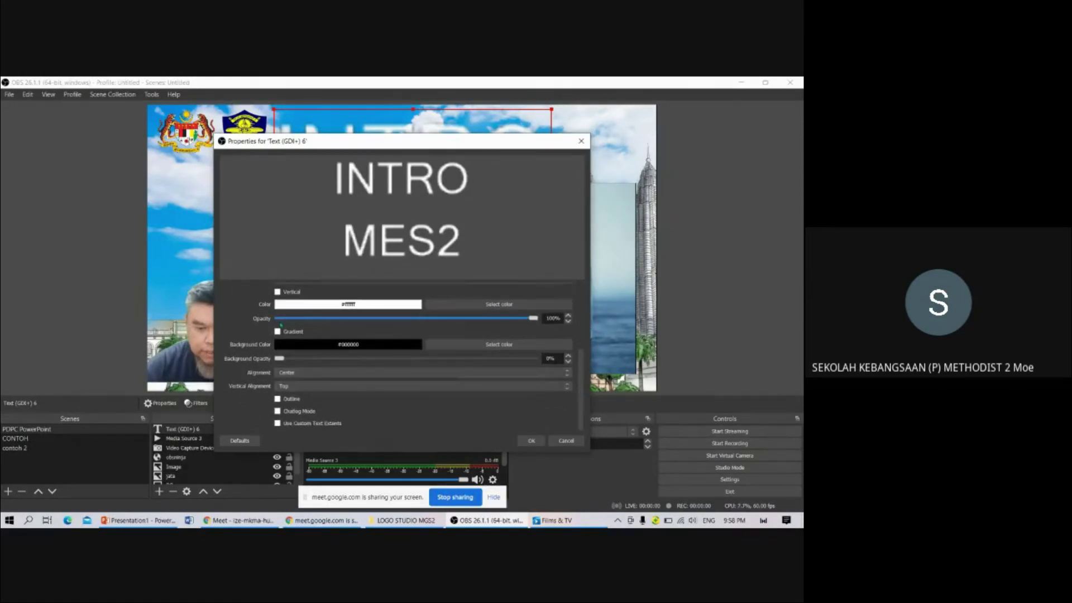
pyautogui.click(484, 306)
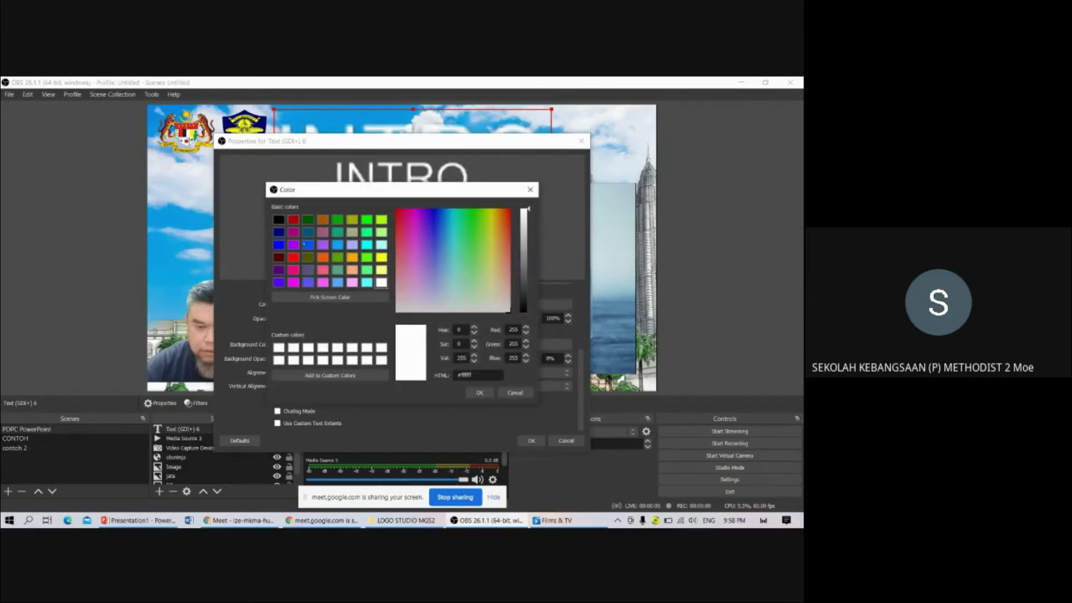
pyautogui.click(338, 221)
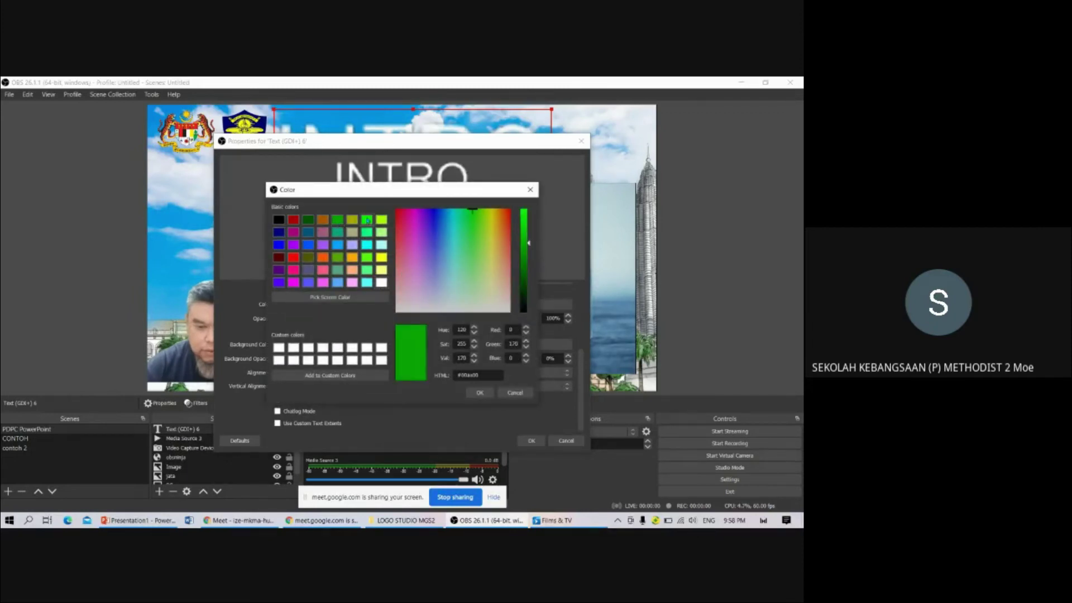
pyautogui.click(367, 220)
pyautogui.click(280, 233)
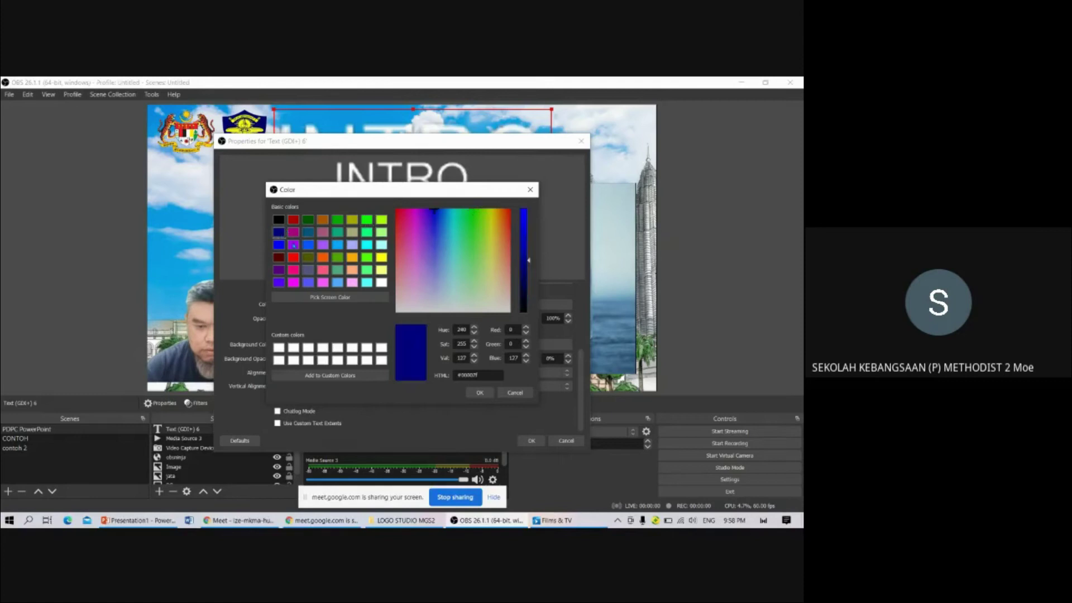
pyautogui.click(323, 258)
pyautogui.click(480, 393)
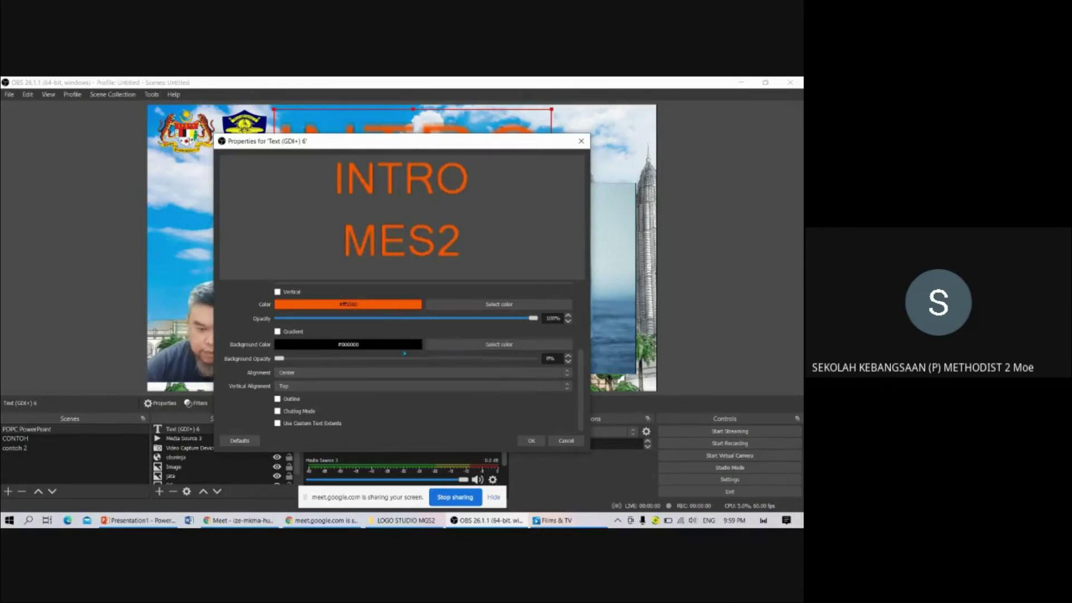
# Set the background color of the INTRO MES2 text to light cyan
pyautogui.click(499, 344)
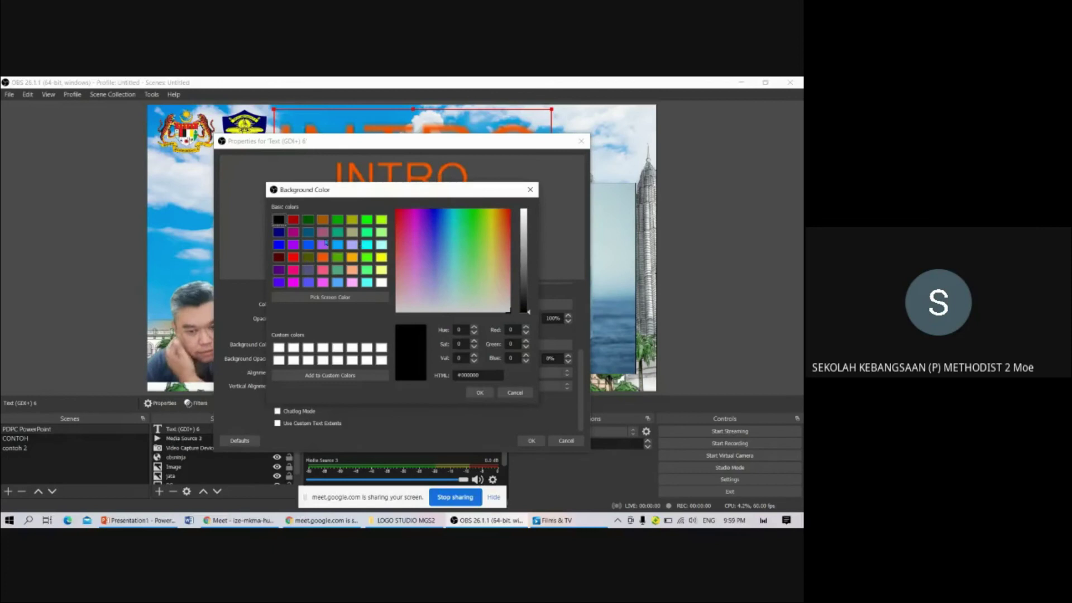
pyautogui.click(367, 244)
pyautogui.click(480, 393)
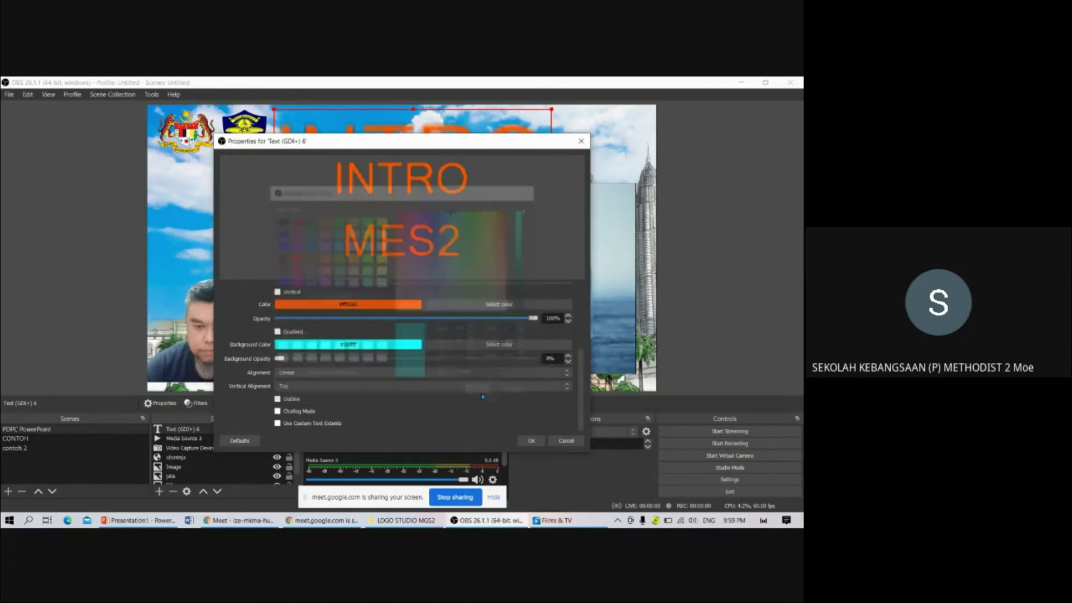
# Change the INTRO MES2 text's font to Arial Regular and apply the text properties
pyautogui.scroll(4, 478, 324)
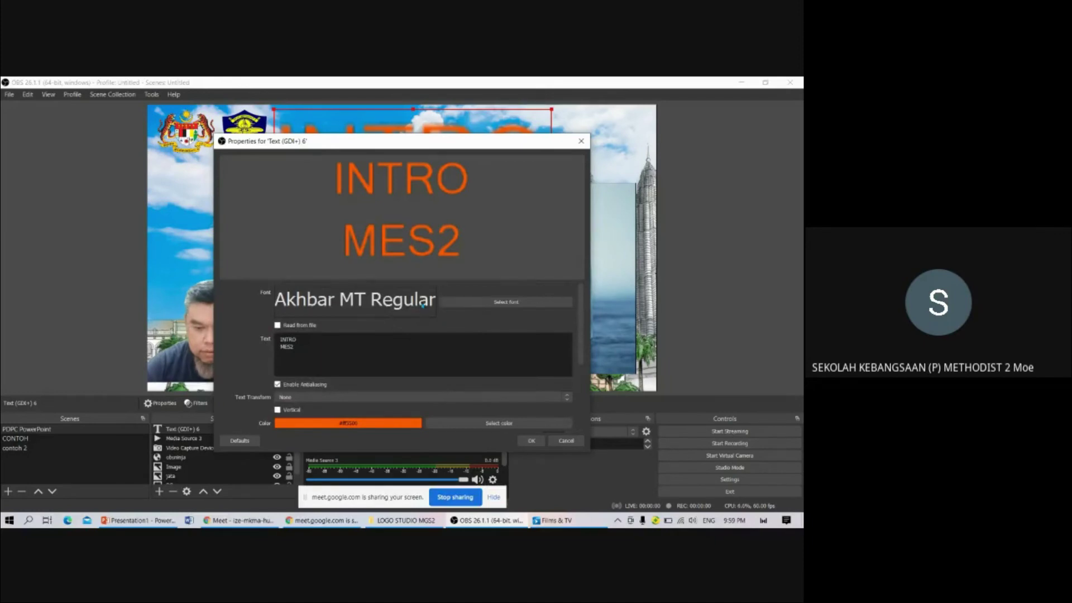
pyautogui.click(463, 302)
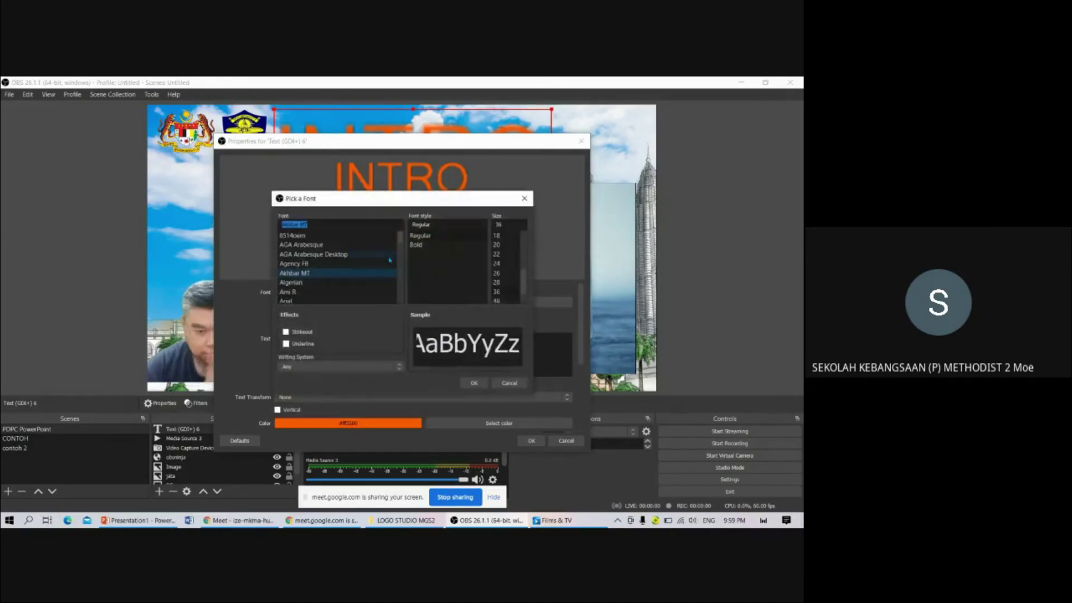
pyautogui.click(296, 292)
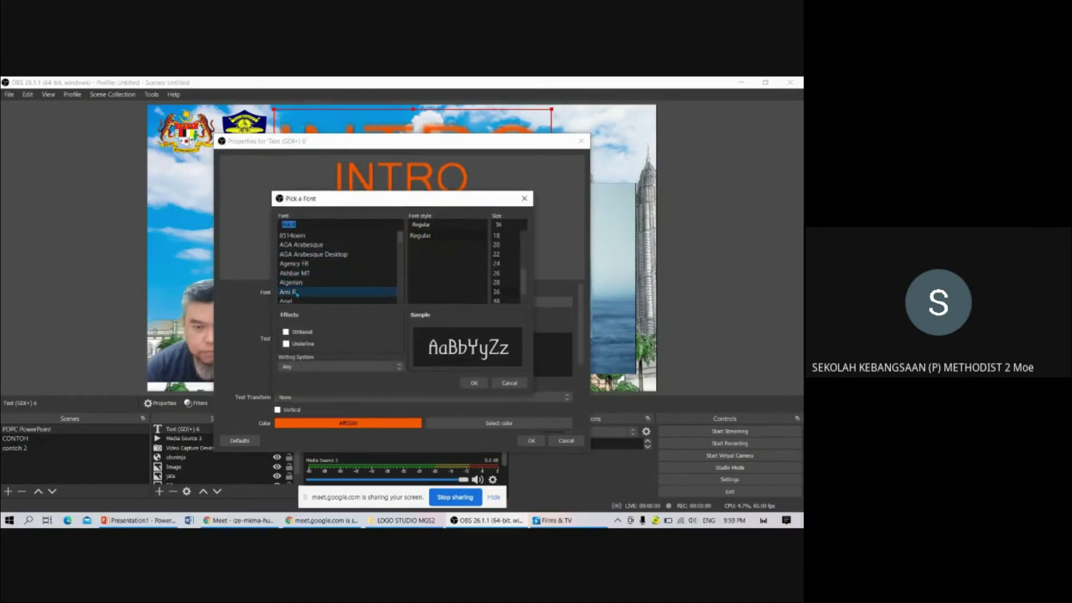
pyautogui.click(308, 300)
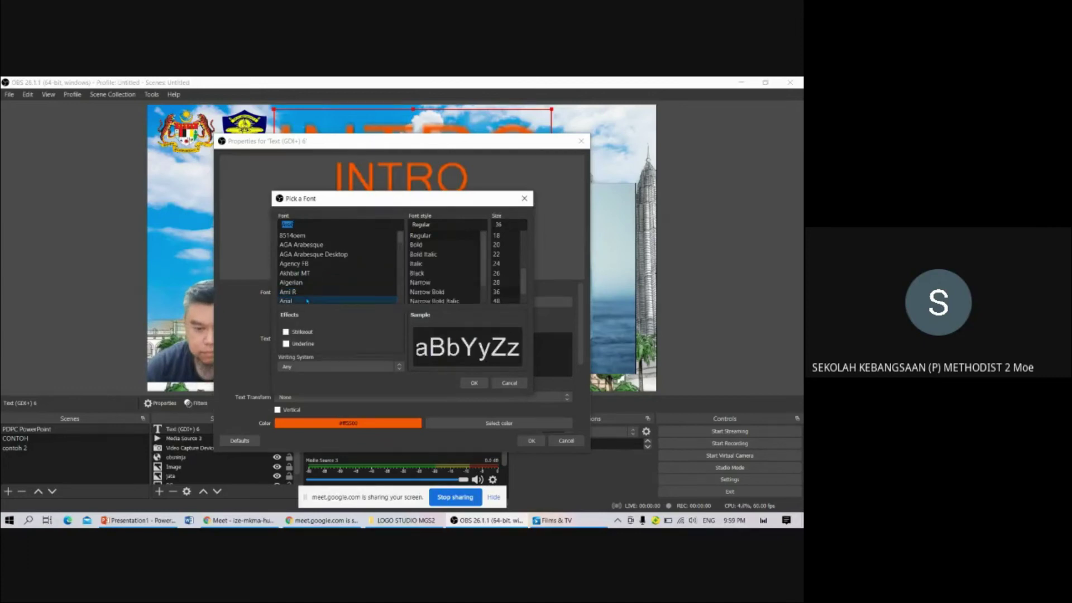
pyautogui.click(475, 383)
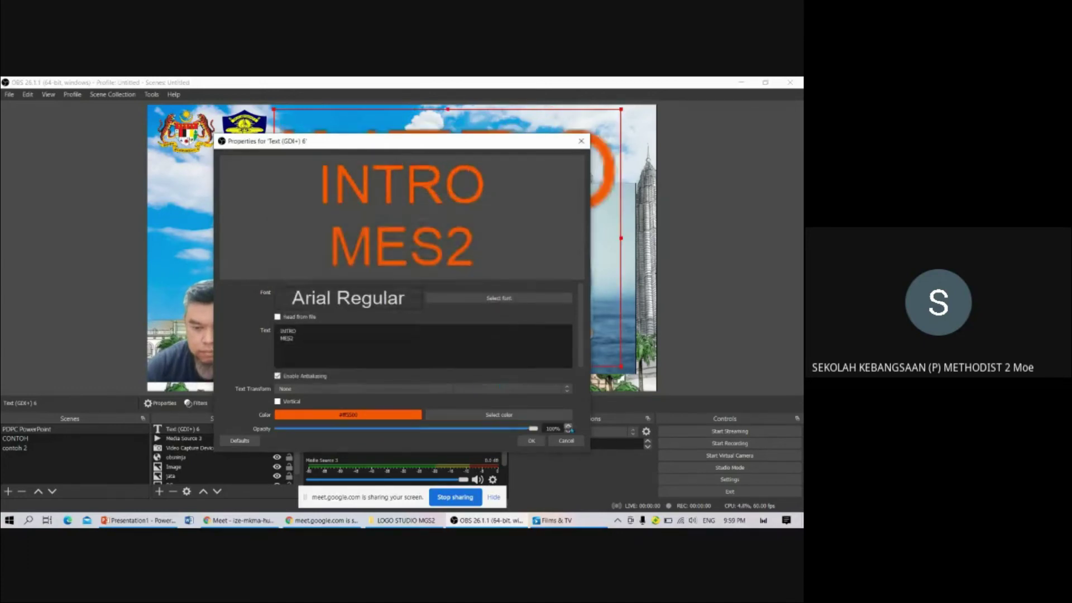
pyautogui.click(532, 440)
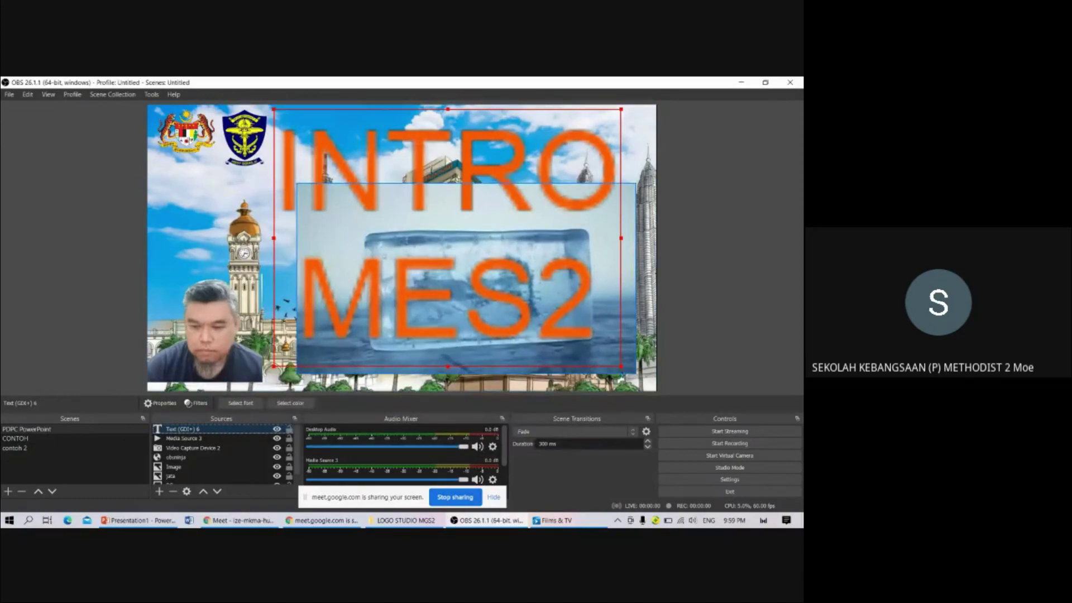
# Shrink the two-line INTRO MES2 text so it fits beside the school logo above the video
pyautogui.moveTo(621, 238); pyautogui.dragTo(370, 148)
pyautogui.click(371, 148)
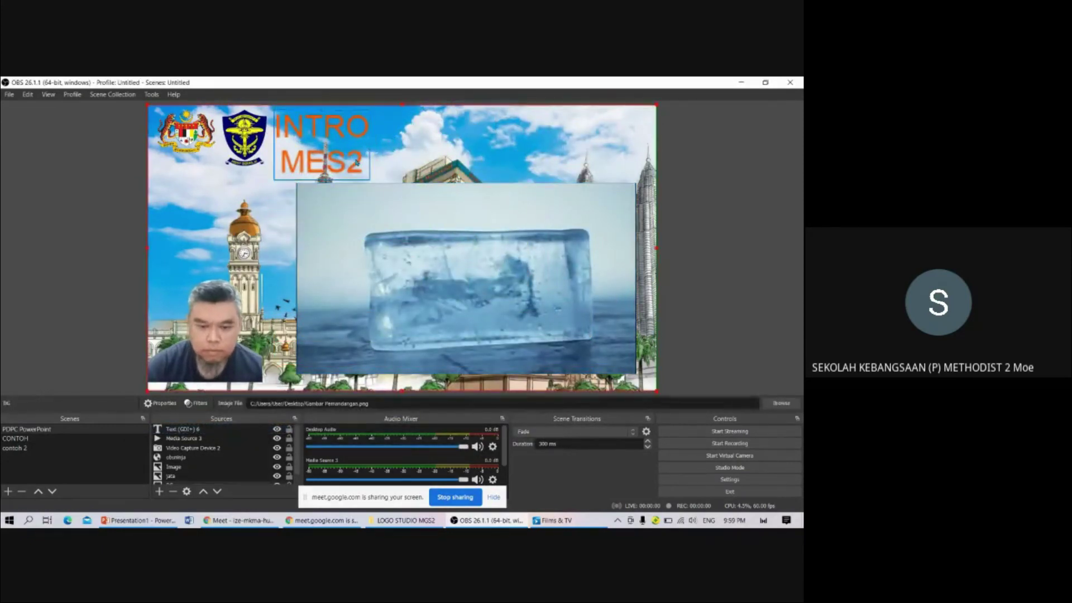
pyautogui.doubleClick(222, 439)
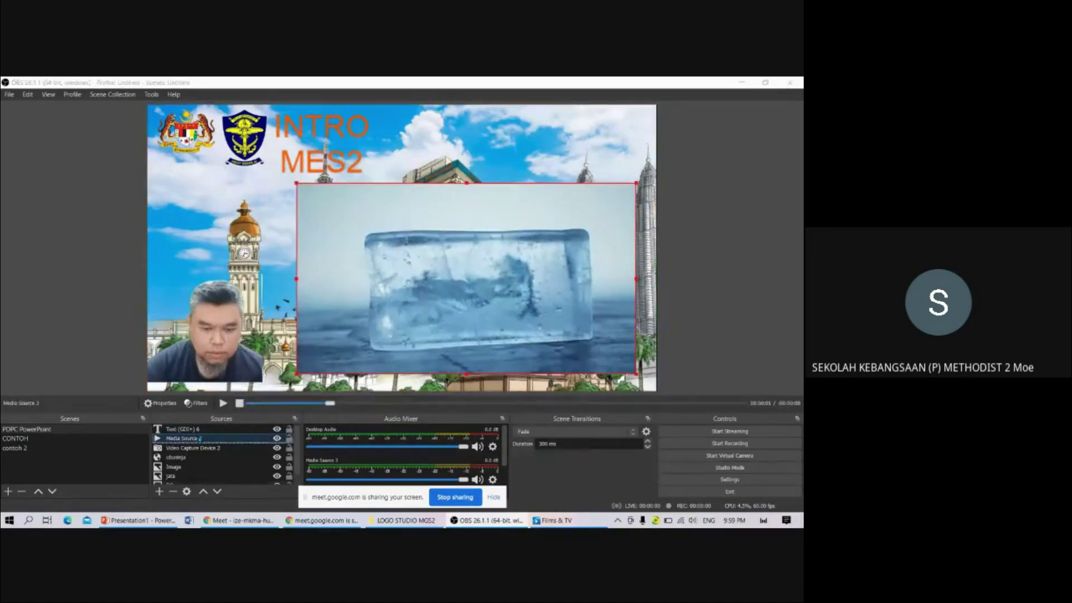
pyautogui.click(565, 442)
# Put the title text on a single line as INTRO MES2 and apply the change
pyautogui.doubleClick(239, 429)
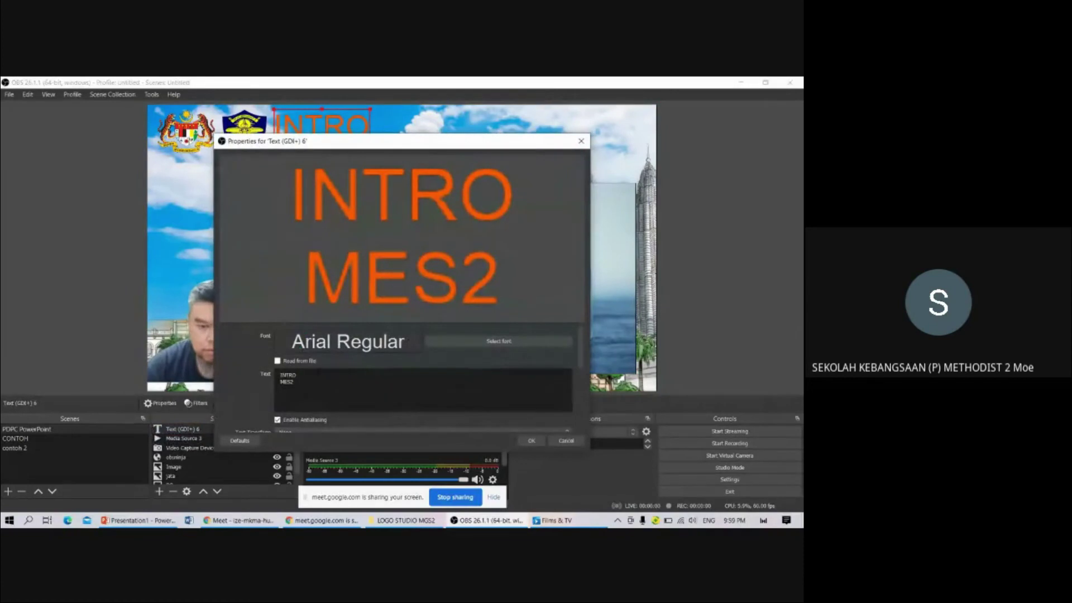
pyautogui.click(302, 374)
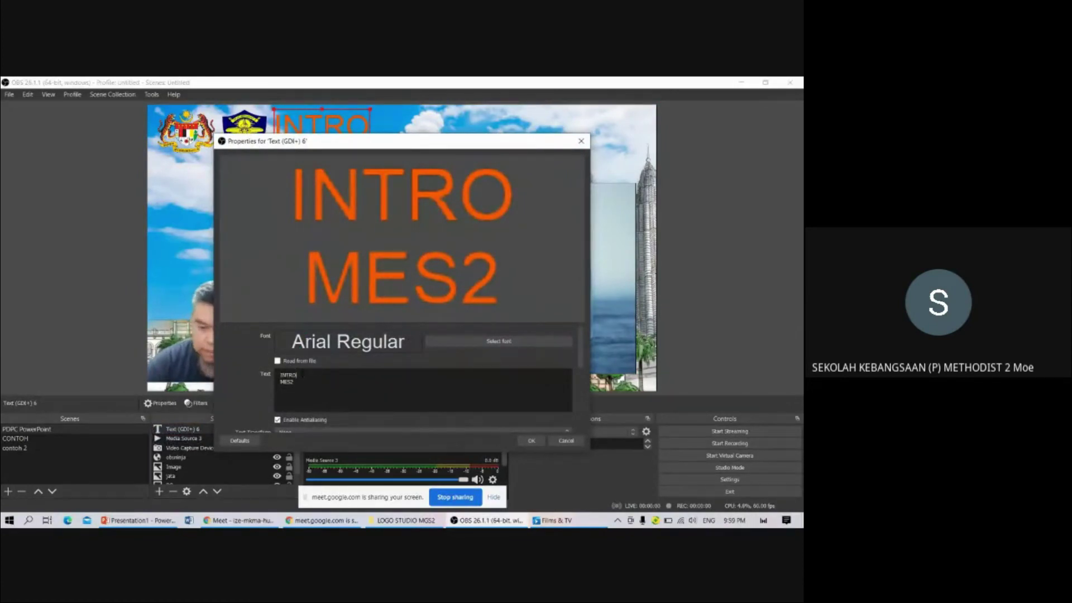
pyautogui.press('Delete')
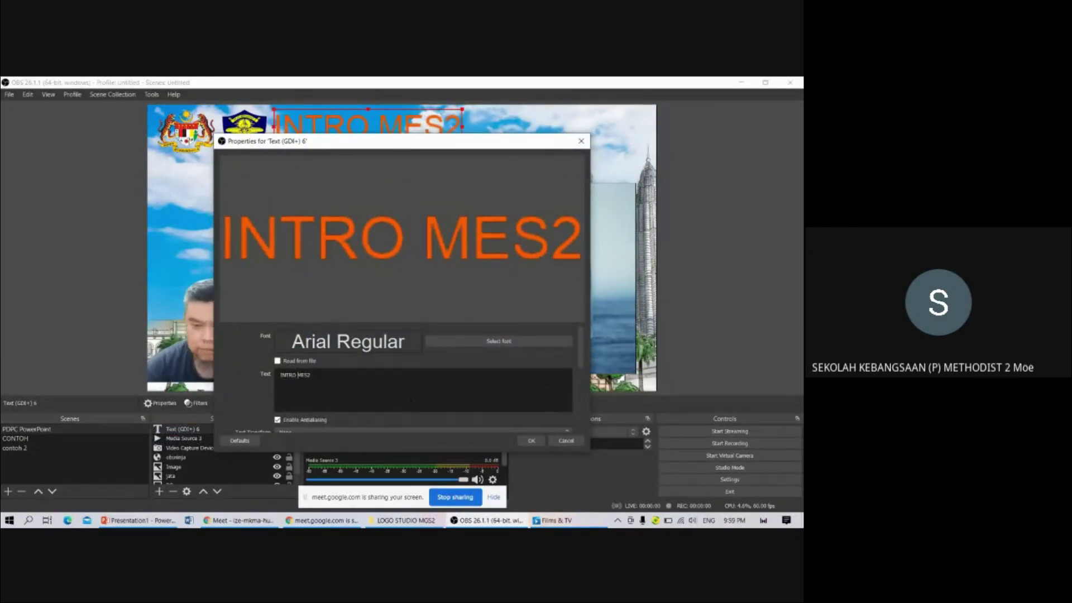
pyautogui.click(539, 441)
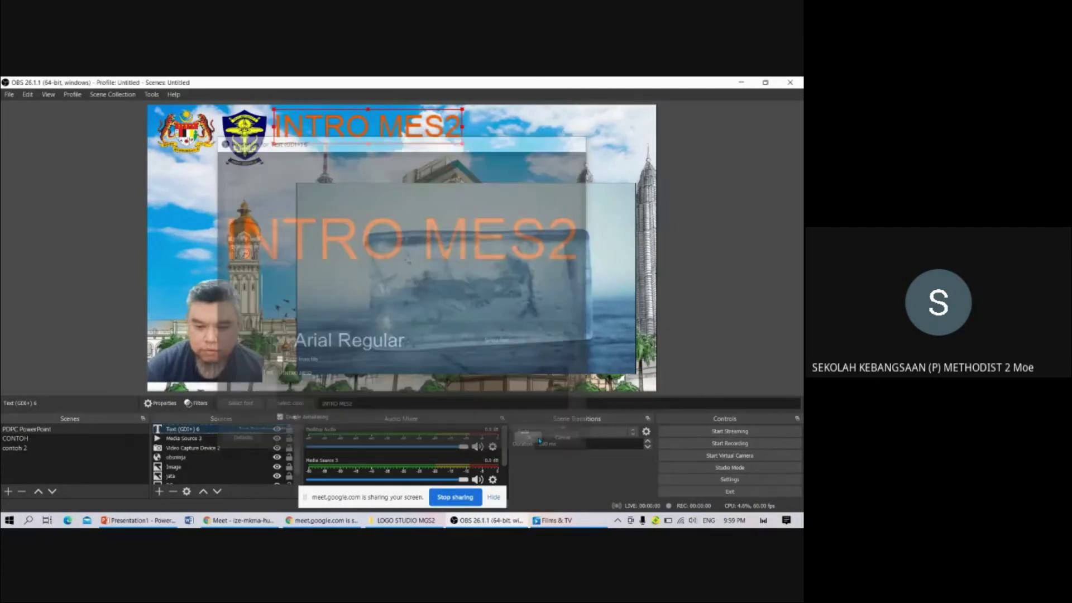
# Enlarge the single-line INTRO MES2 title and center it in the space above the intro video, beside the logos
pyautogui.moveTo(462, 144); pyautogui.dragTo(538, 168)
pyautogui.moveTo(439, 165); pyautogui.dragTo(451, 171)
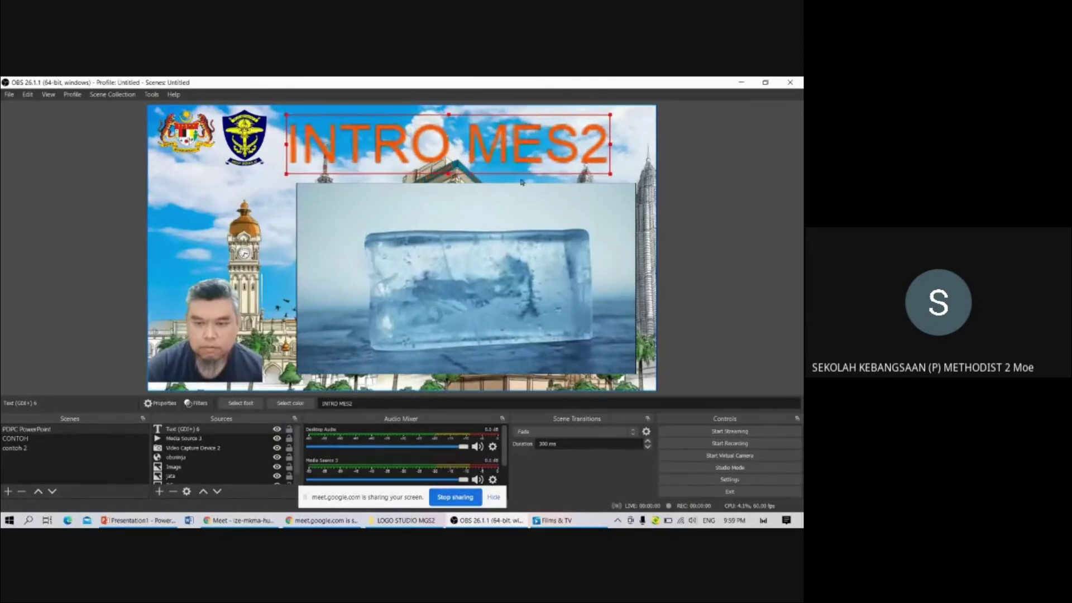
pyautogui.click(686, 178)
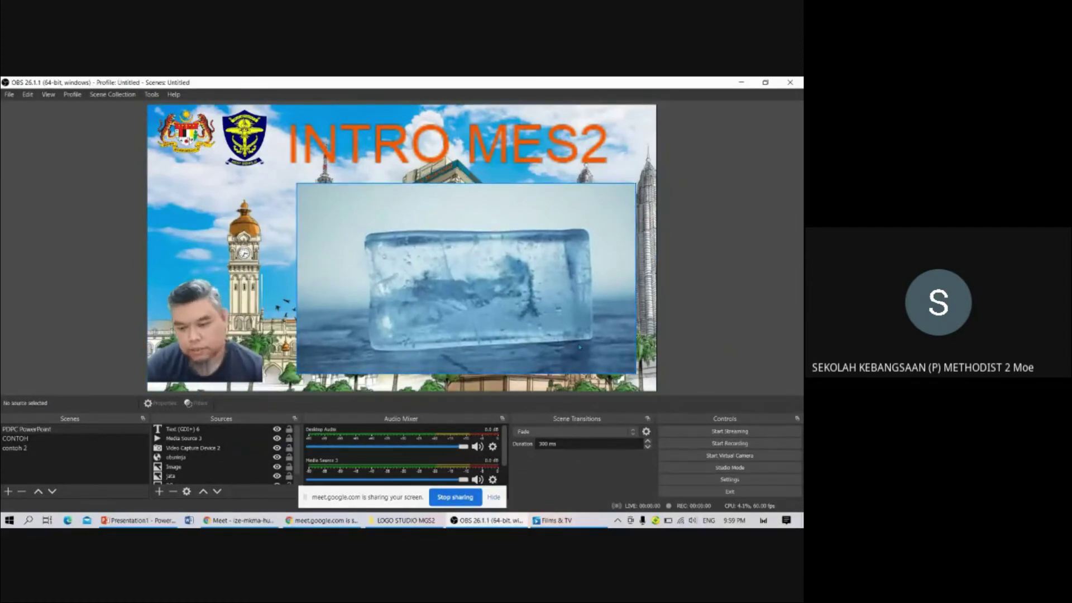
# Record the scene while playing the intro video once, and pause the playback before stopping the recording
pyautogui.click(767, 449)
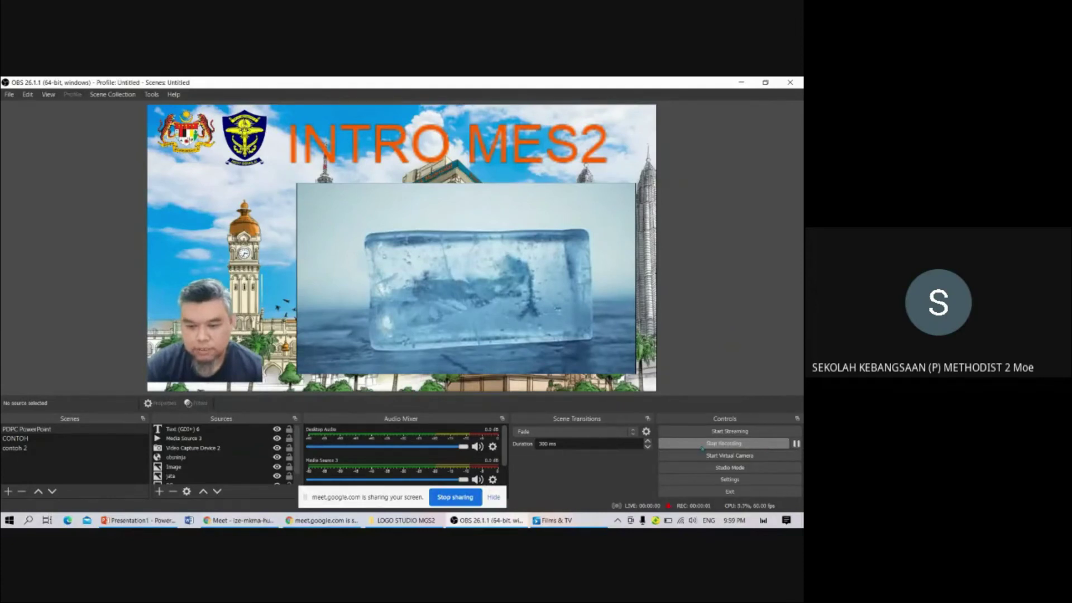
pyautogui.click(183, 439)
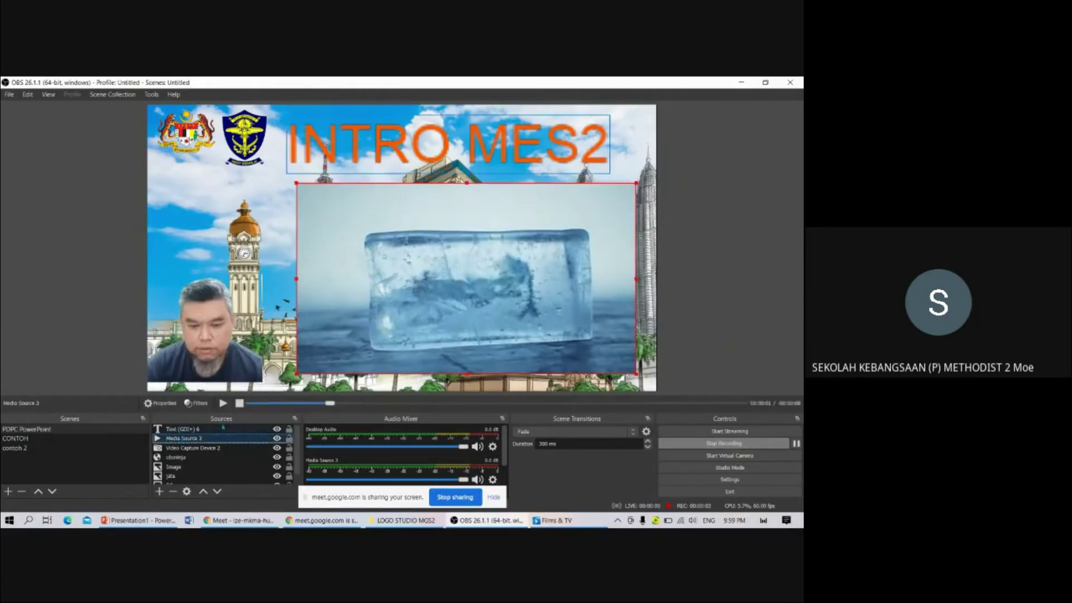
pyautogui.click(223, 403)
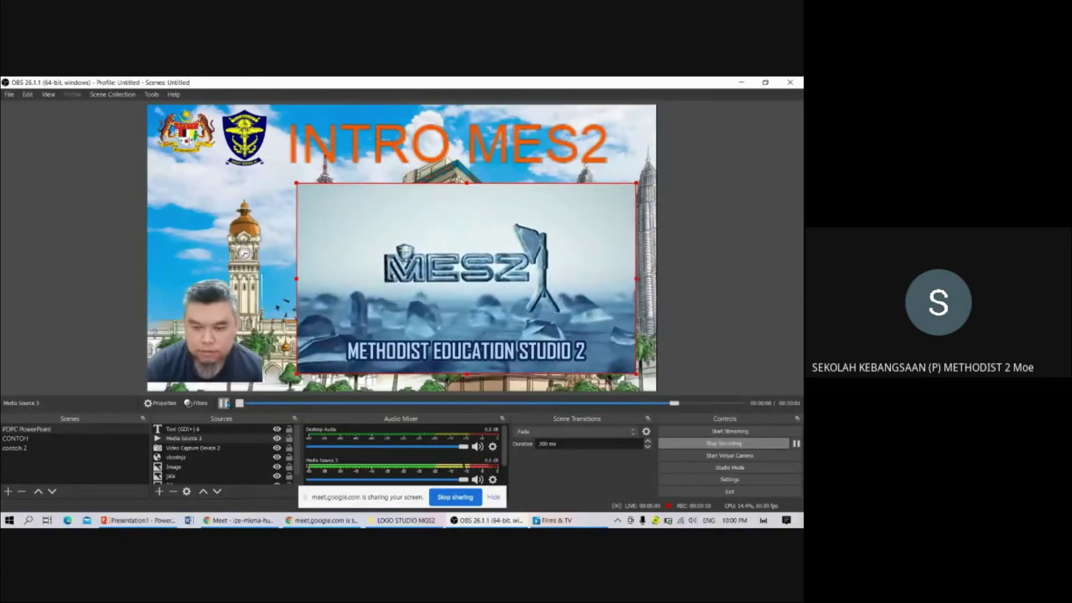
pyautogui.click(225, 403)
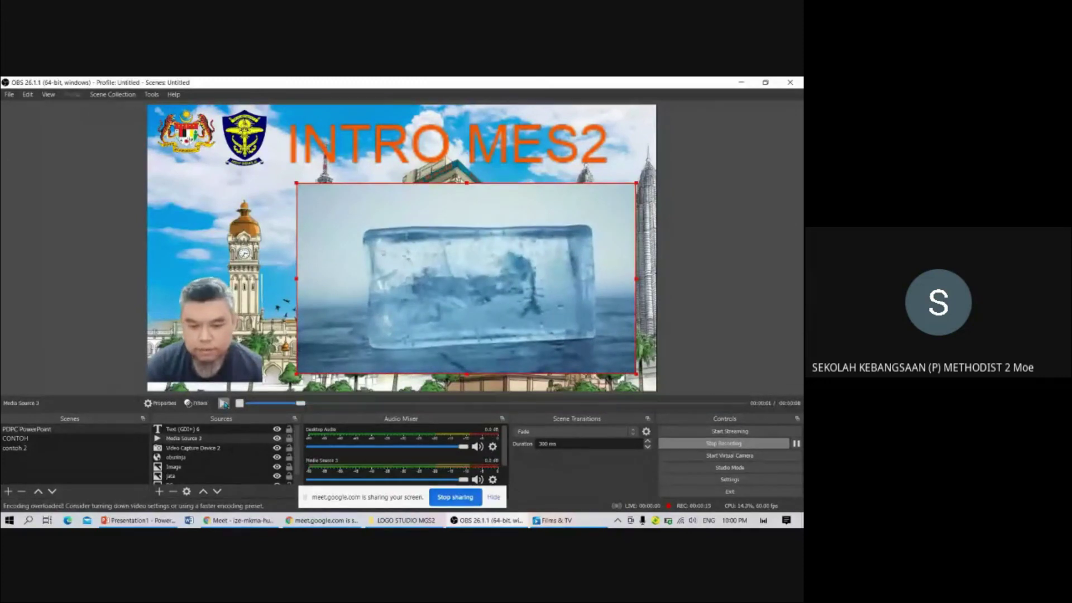
pyautogui.click(224, 403)
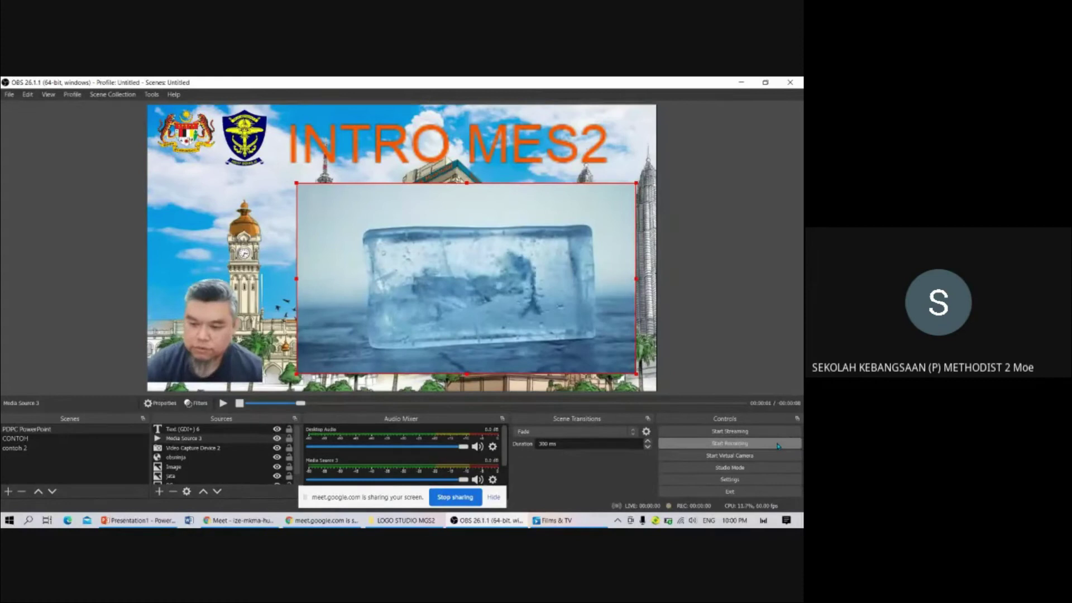
pyautogui.click(780, 445)
pyautogui.click(9, 94)
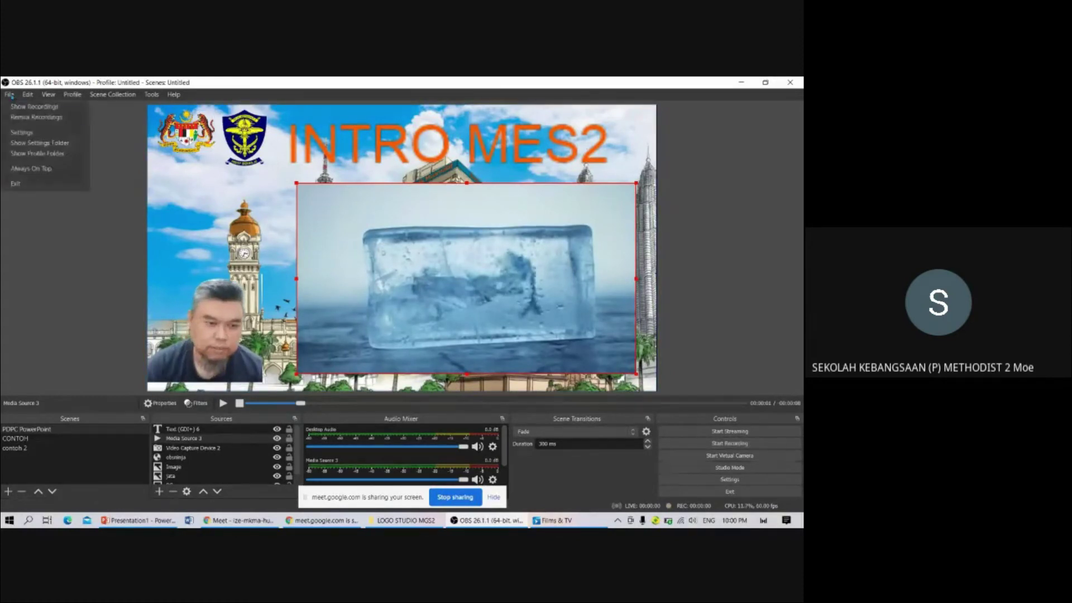
pyautogui.click(40, 108)
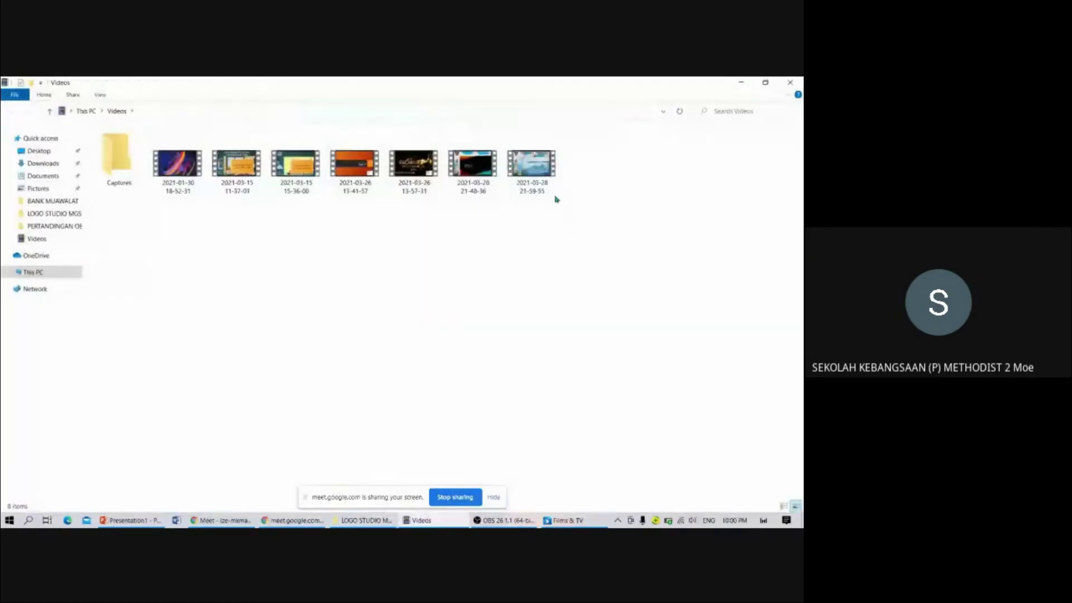
pyautogui.doubleClick(532, 164)
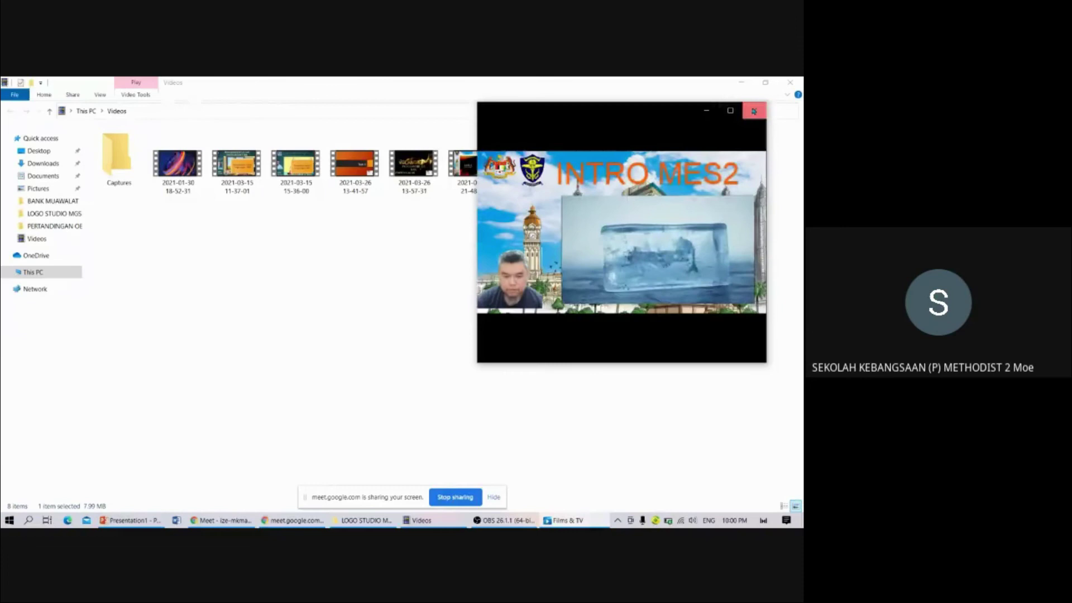
pyautogui.click(754, 110)
pyautogui.click(791, 83)
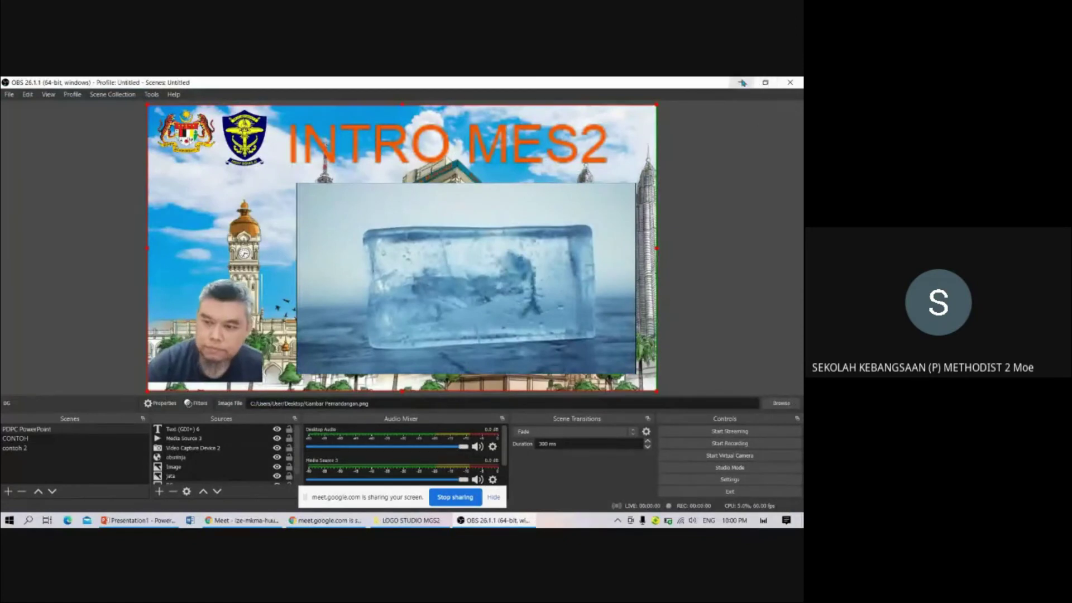
# Minimize OBS and switch to the Google Meet call in Chrome
pyautogui.click(742, 83)
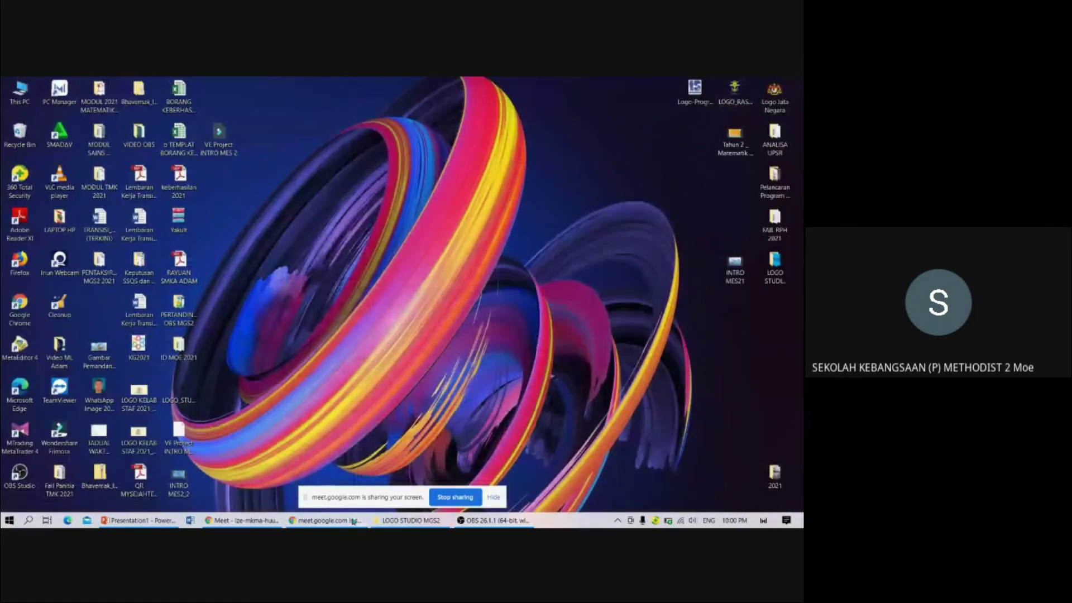
pyautogui.click(258, 521)
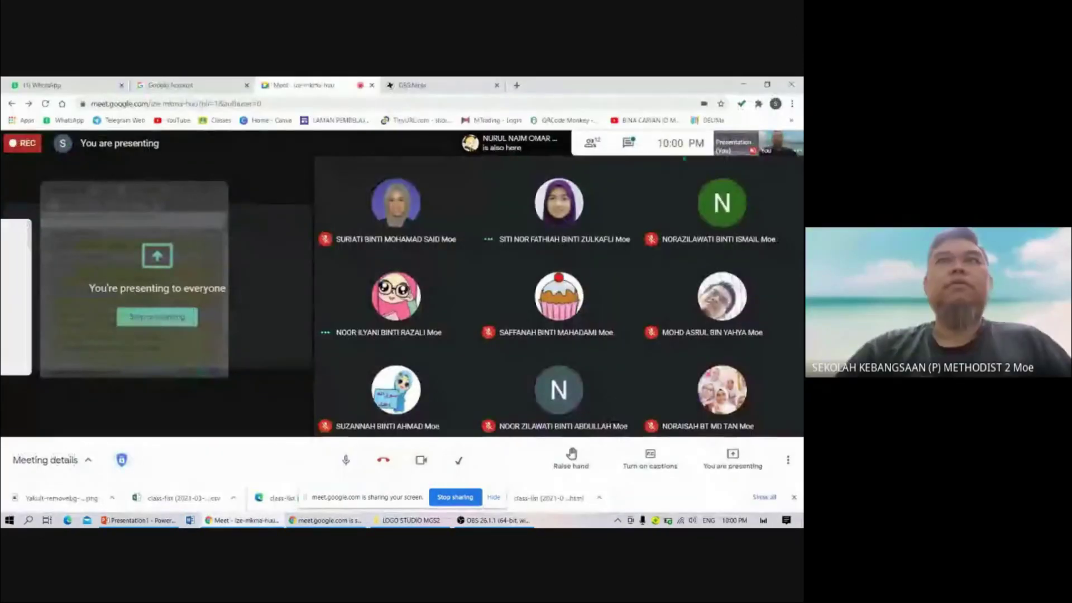
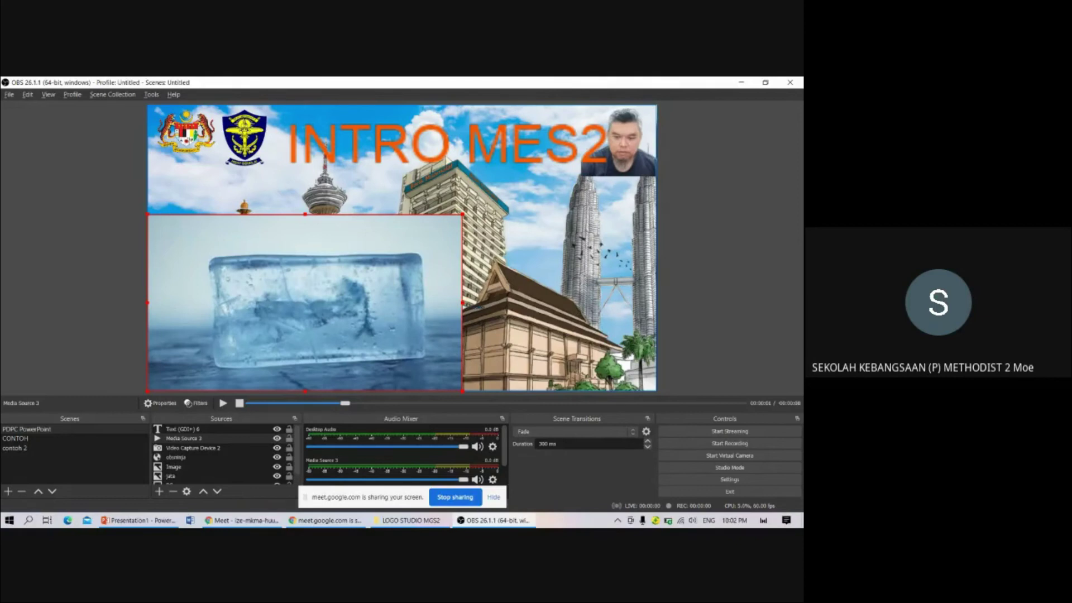
# Shrink the intro video and move it up the left edge of the scene, just below the logos
pyautogui.moveTo(460, 216); pyautogui.dragTo(416, 241)
pyautogui.moveTo(337, 309); pyautogui.dragTo(333, 242)
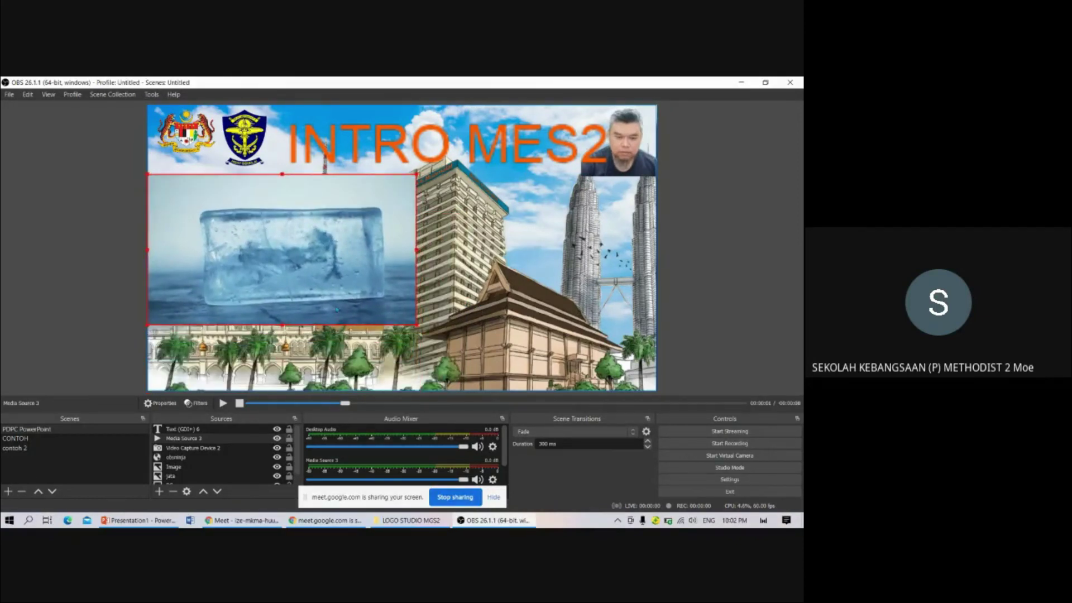
pyautogui.click(229, 438)
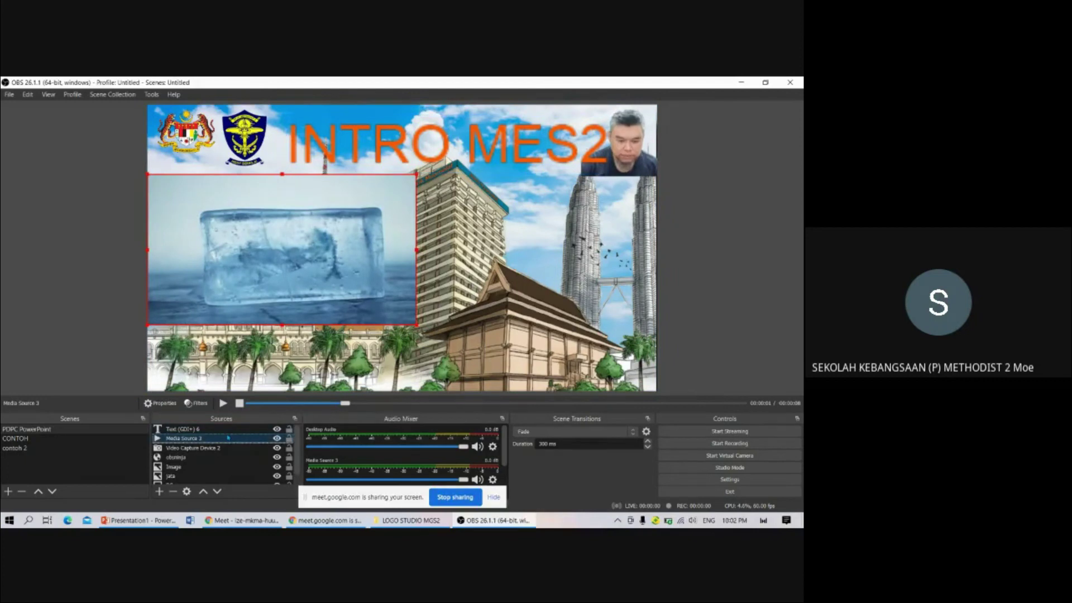
pyautogui.scroll(-1, 228, 437)
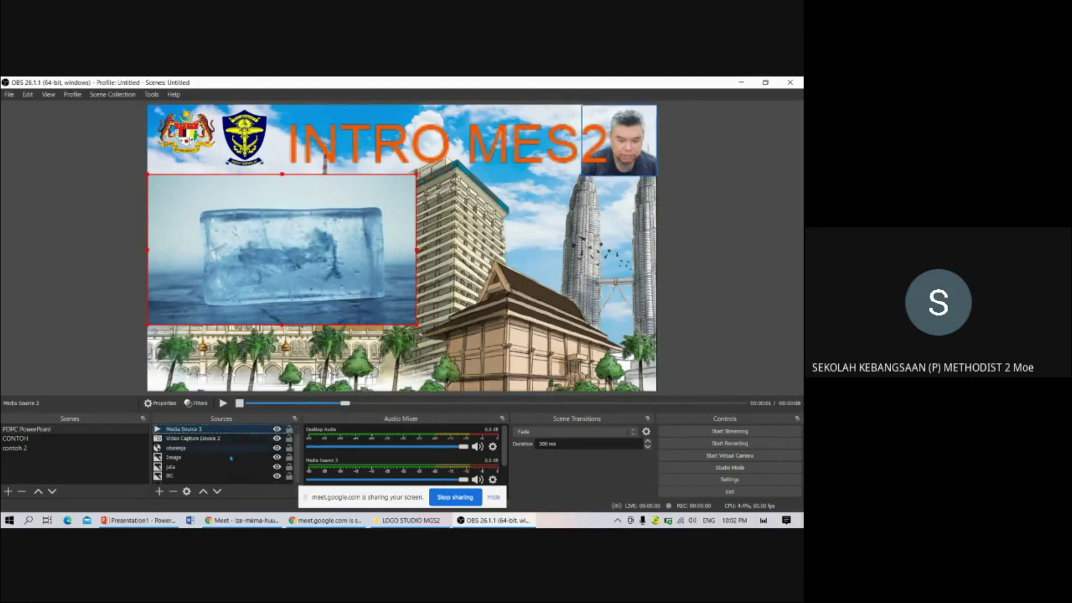
pyautogui.click(159, 492)
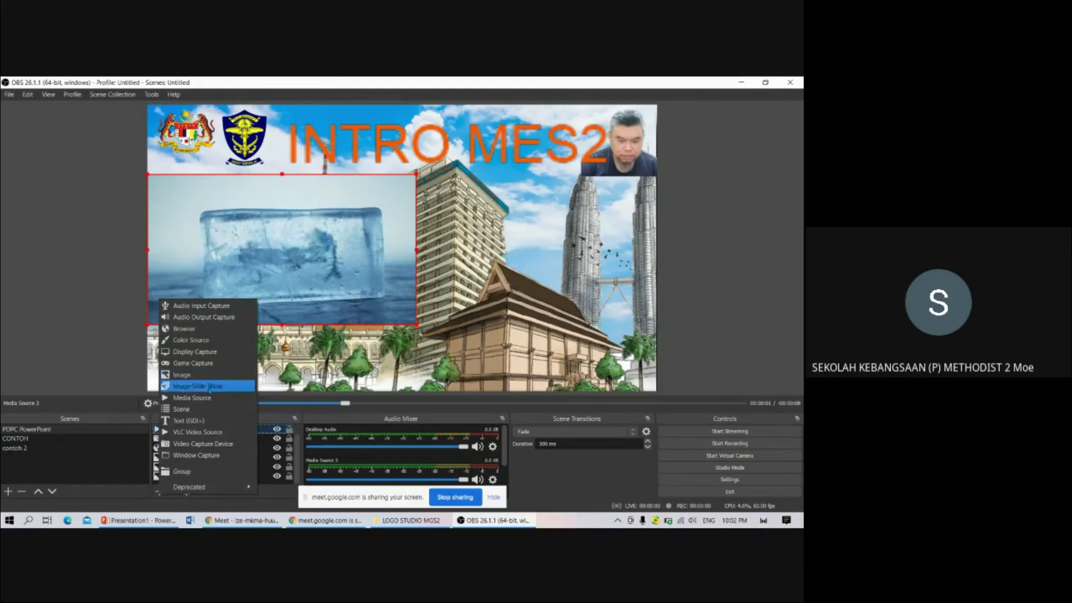
pyautogui.click(207, 456)
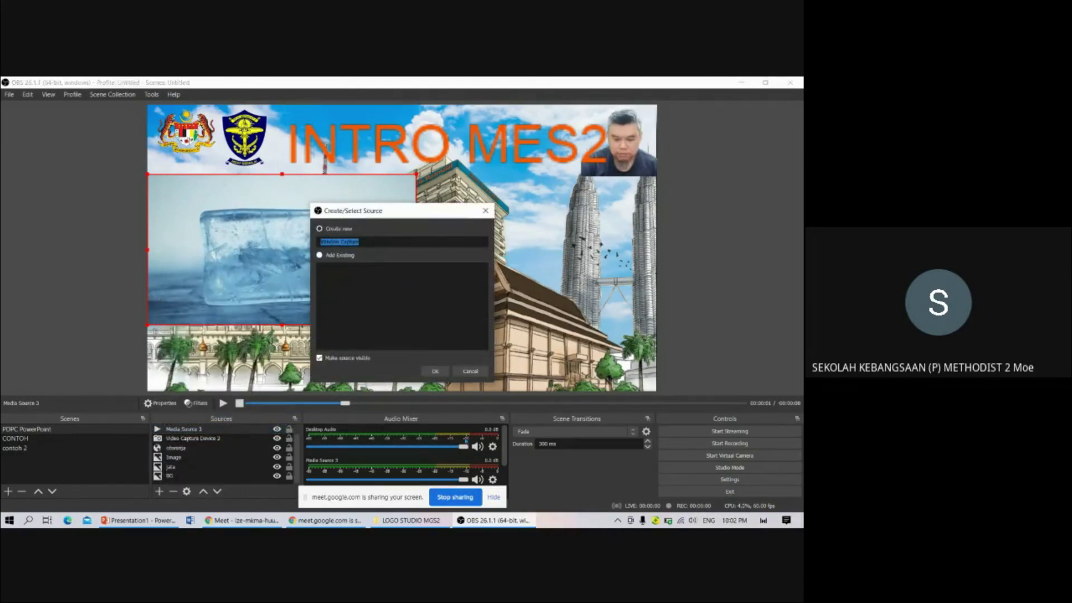
pyautogui.click(470, 371)
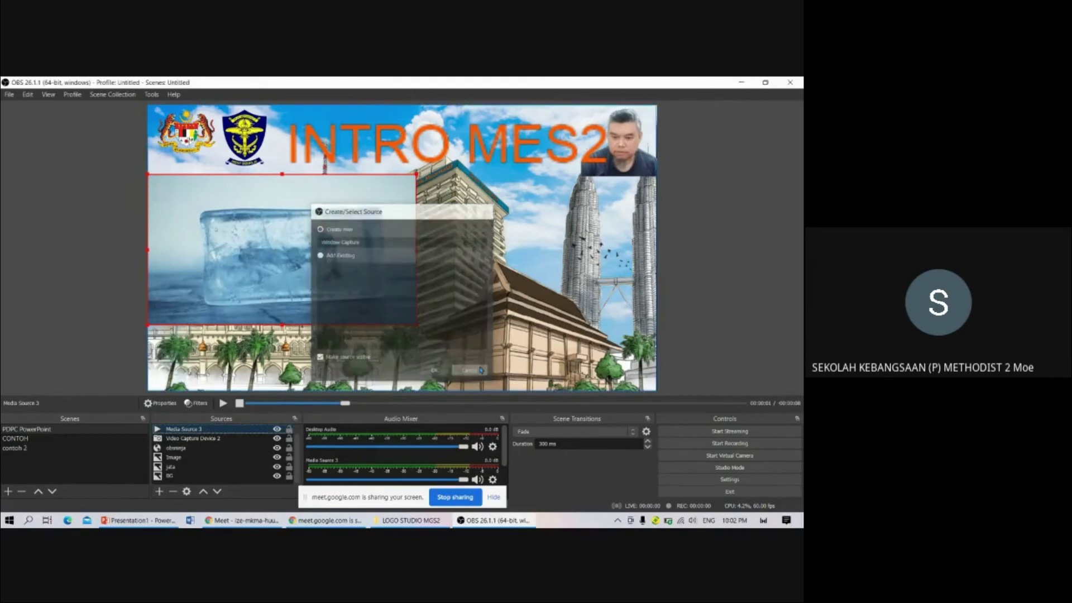
# Bring the Presentation1 PowerPoint window up on the desktop so it can be captured, and return to OBS
pyautogui.click(741, 82)
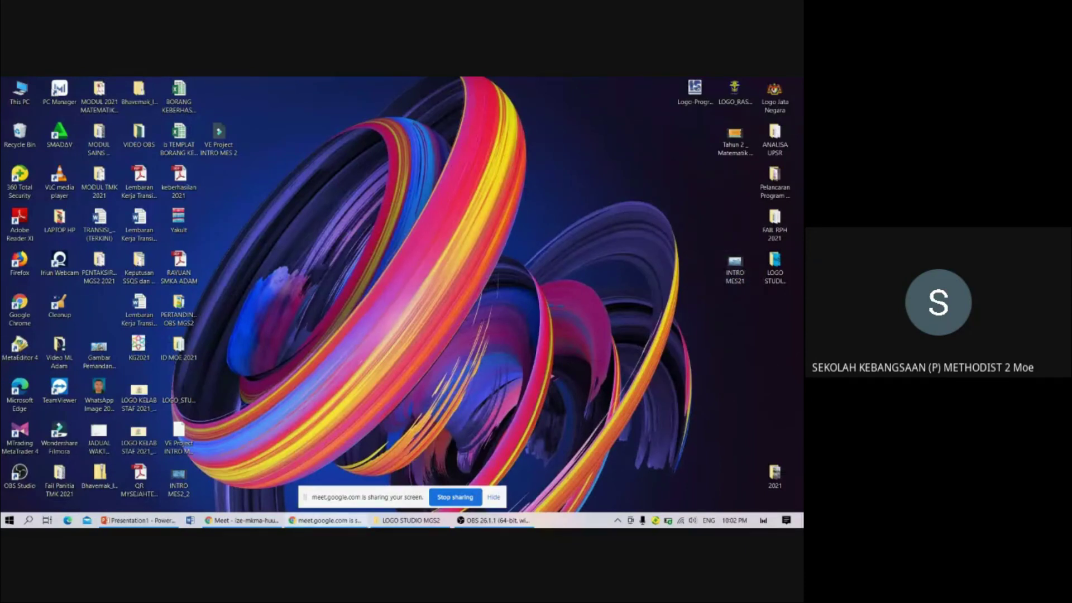
pyautogui.click(159, 521)
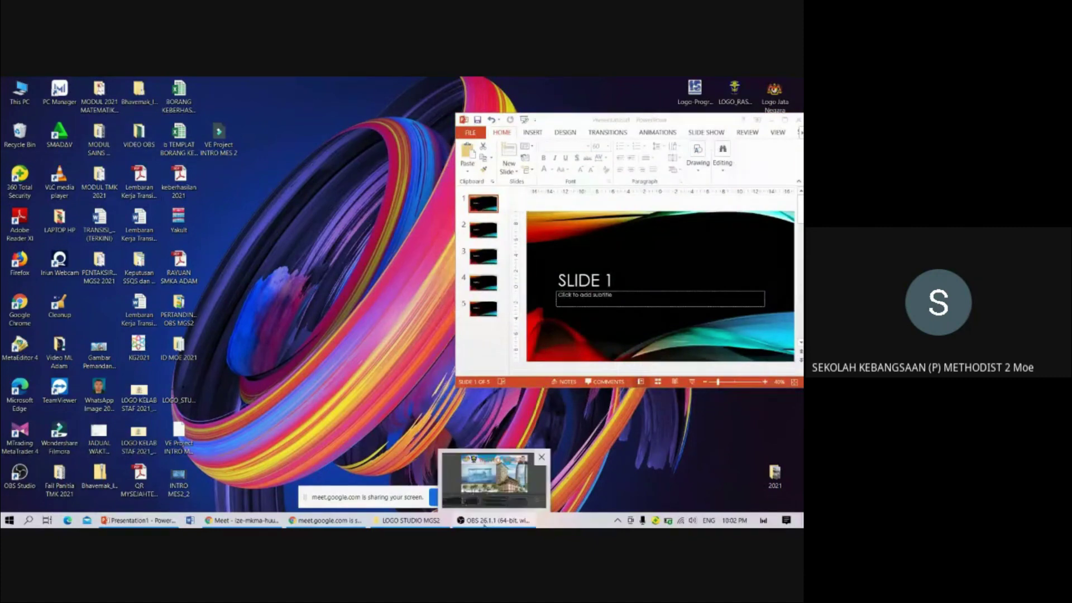
pyautogui.click(484, 522)
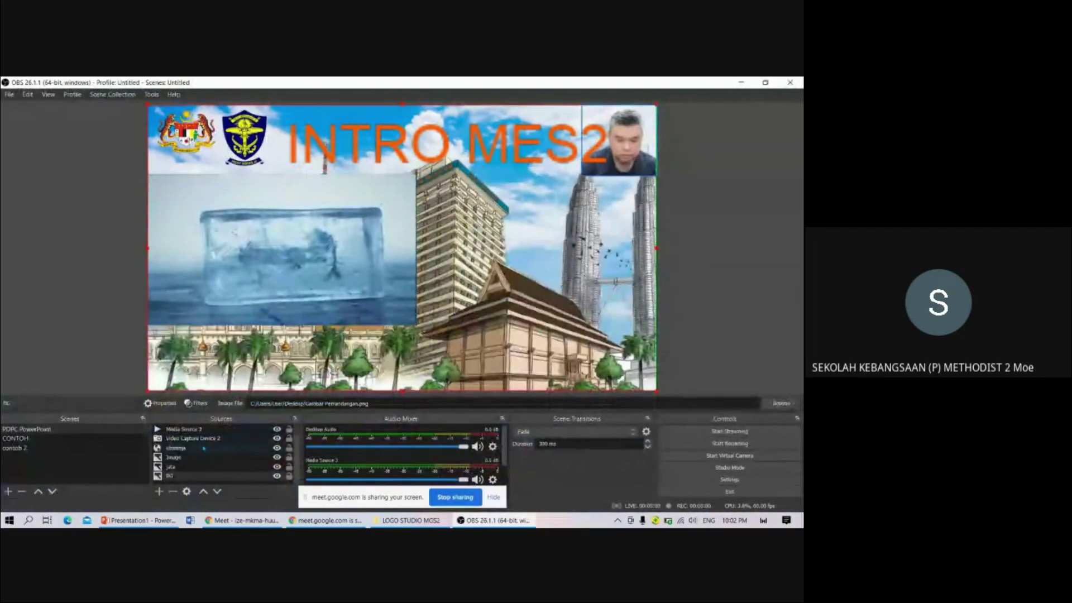
# Add a new Window Capture source that captures the Presentation1 PowerPoint window
pyautogui.click(159, 491)
pyautogui.click(198, 455)
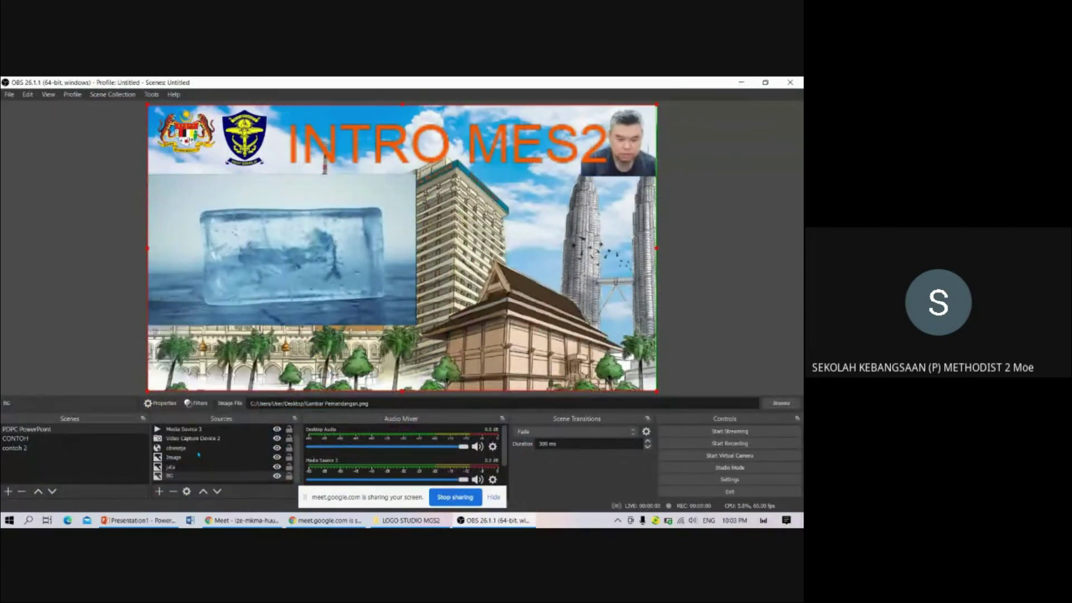
pyautogui.click(435, 371)
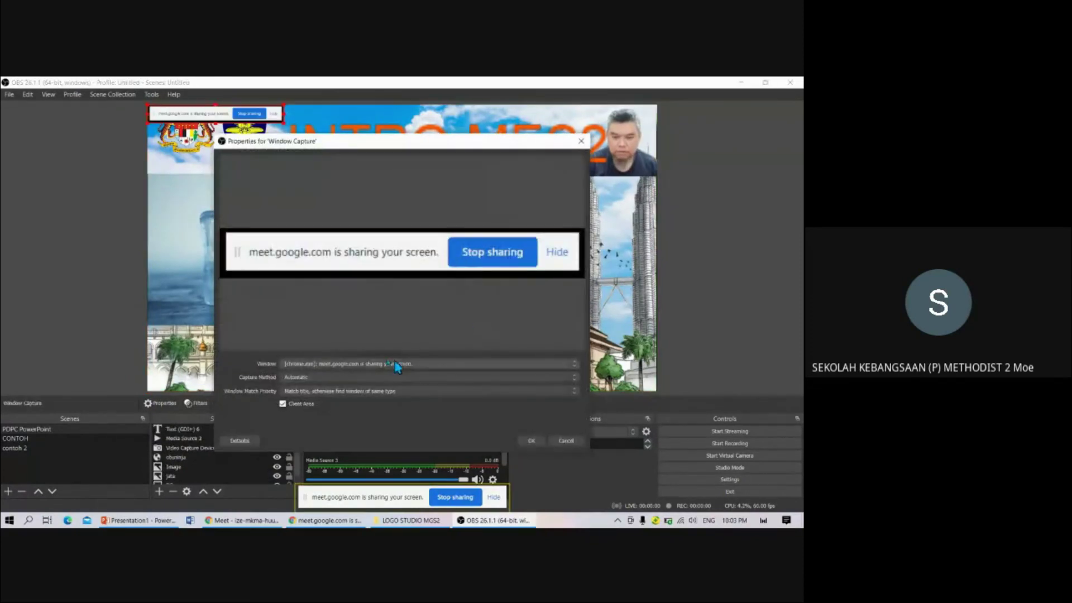
pyautogui.click(401, 364)
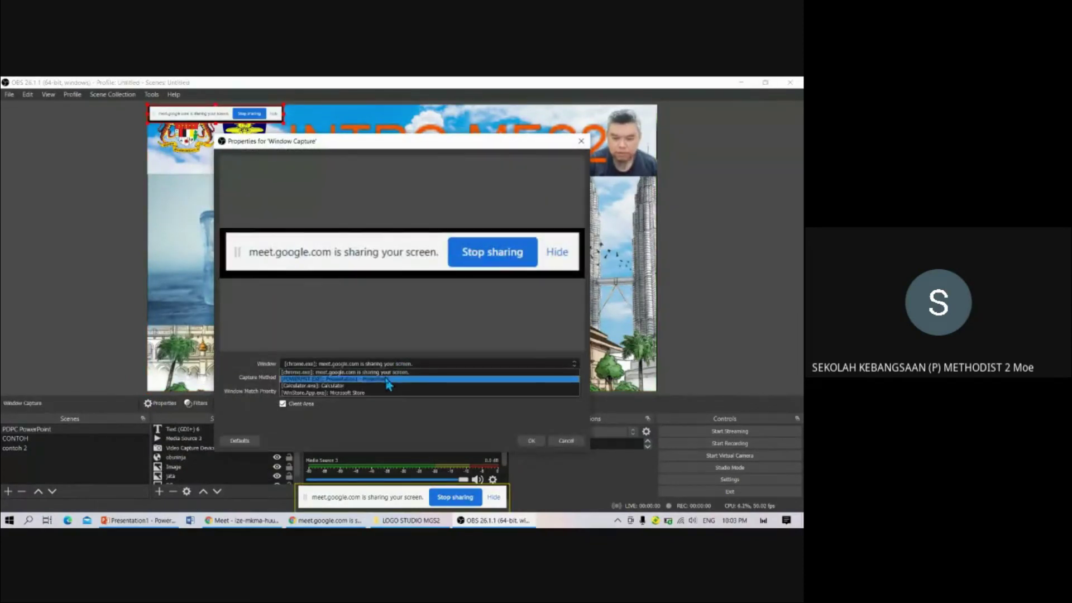
pyautogui.click(388, 380)
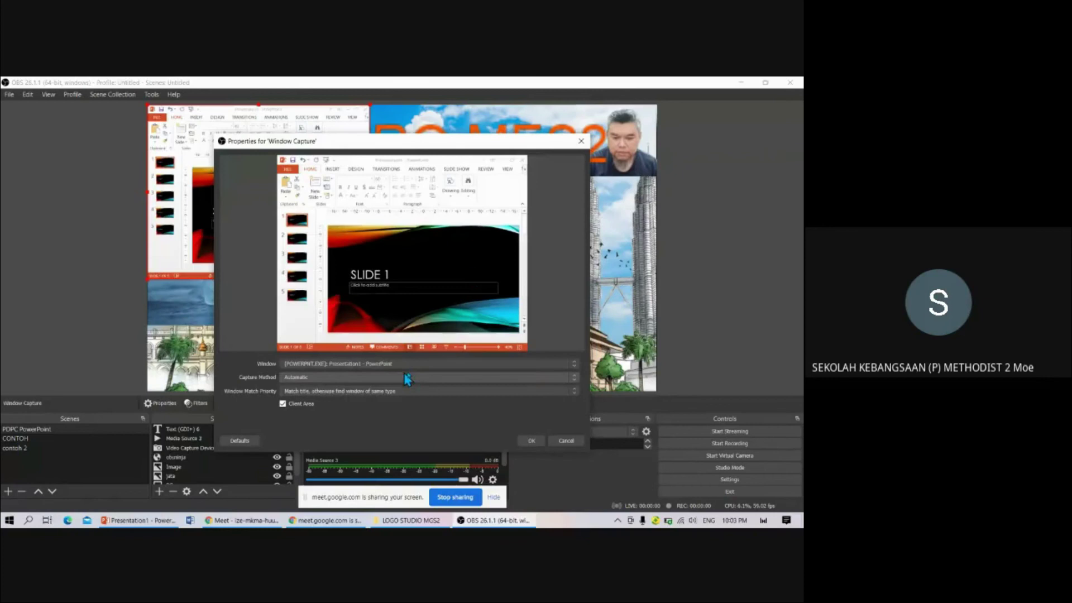
pyautogui.click(531, 441)
# Move the intro video to the lower right of the scene, clear of the PowerPoint capture, and select the Window Capture source
pyautogui.click(267, 157)
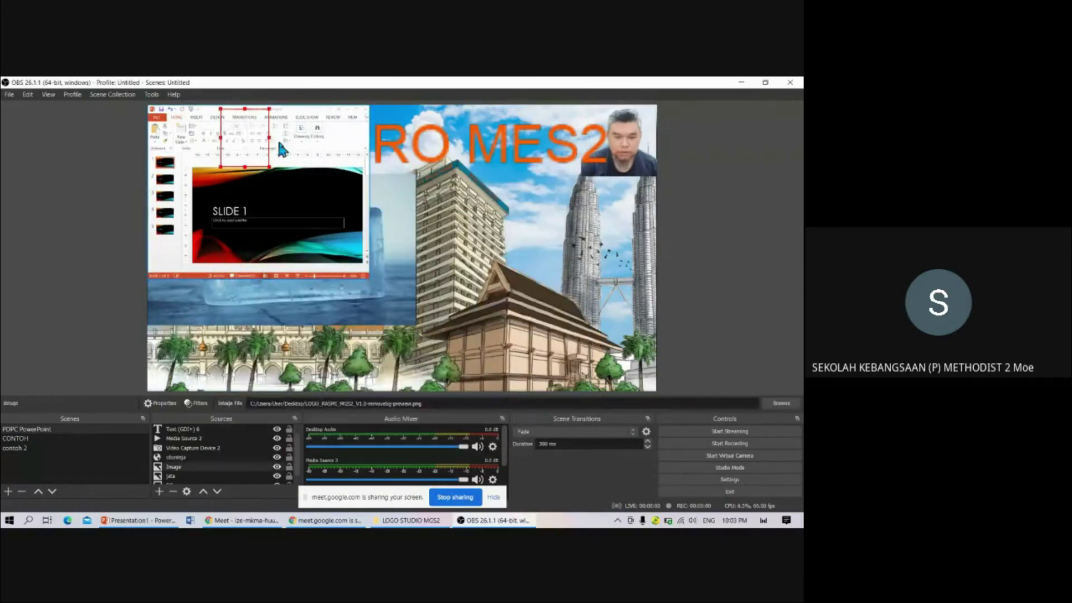
pyautogui.click(343, 133)
pyautogui.click(329, 254)
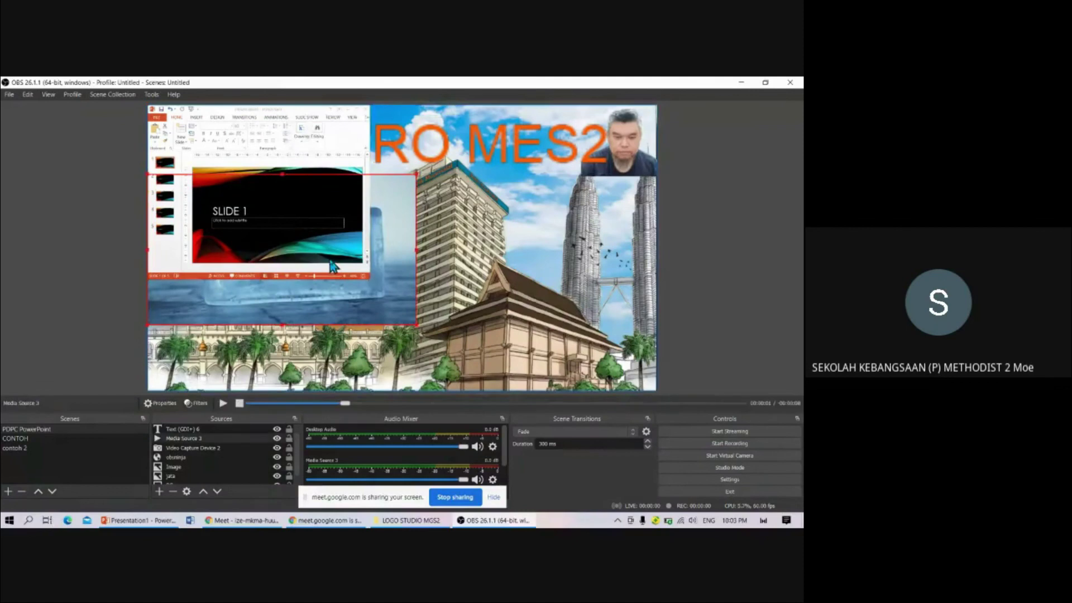
pyautogui.scroll(-1, 206, 453)
pyautogui.scroll(2, 204, 447)
pyautogui.click(198, 430)
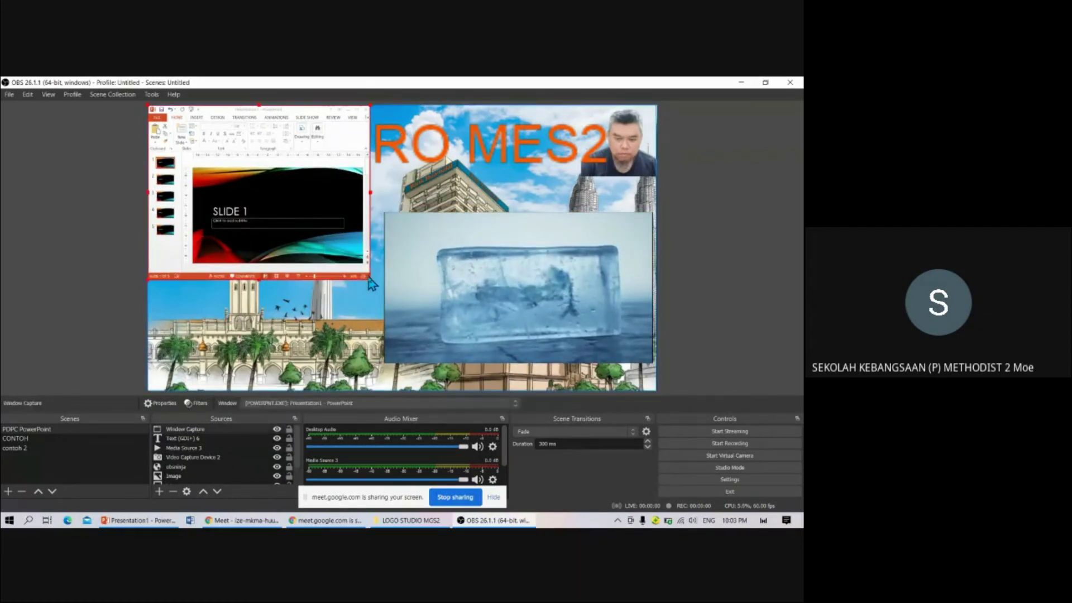
# Crop the PowerPoint window capture down to the slide area, hiding the ribbon, thumbnails and status bar
pyautogui.moveTo(369, 277); pyautogui.dragTo(372, 272)
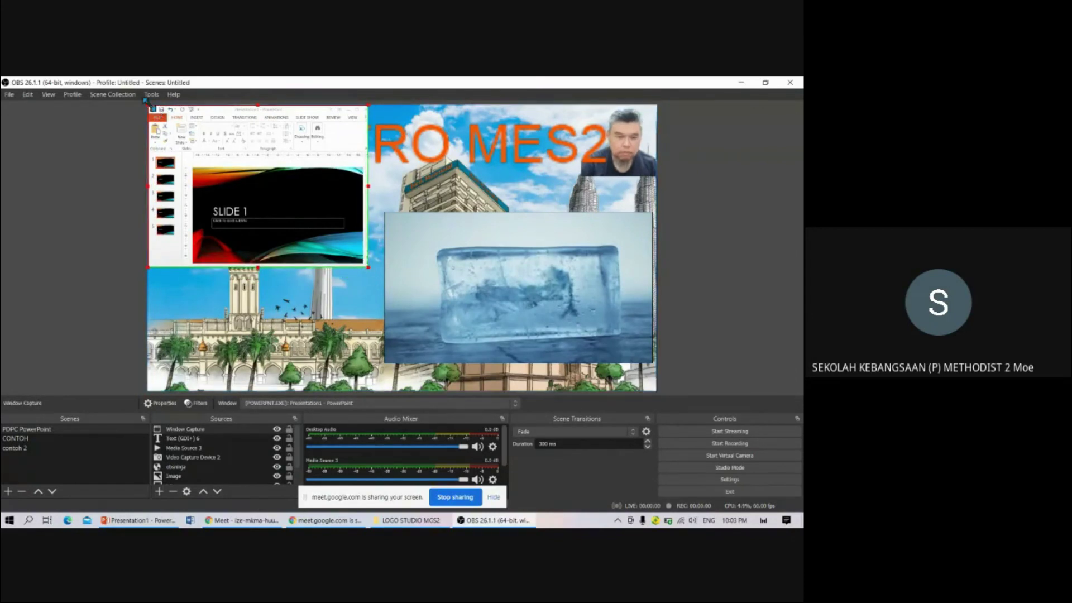
pyautogui.moveTo(147, 101); pyautogui.dragTo(180, 130)
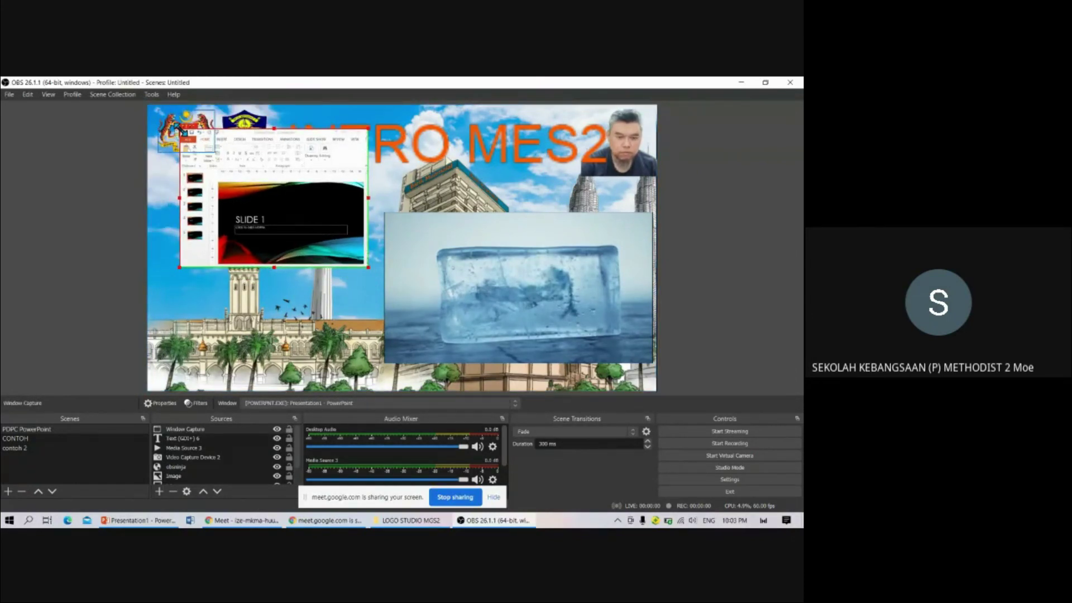
pyautogui.click(230, 176)
pyautogui.click(230, 176)
pyautogui.moveTo(182, 131); pyautogui.dragTo(216, 178)
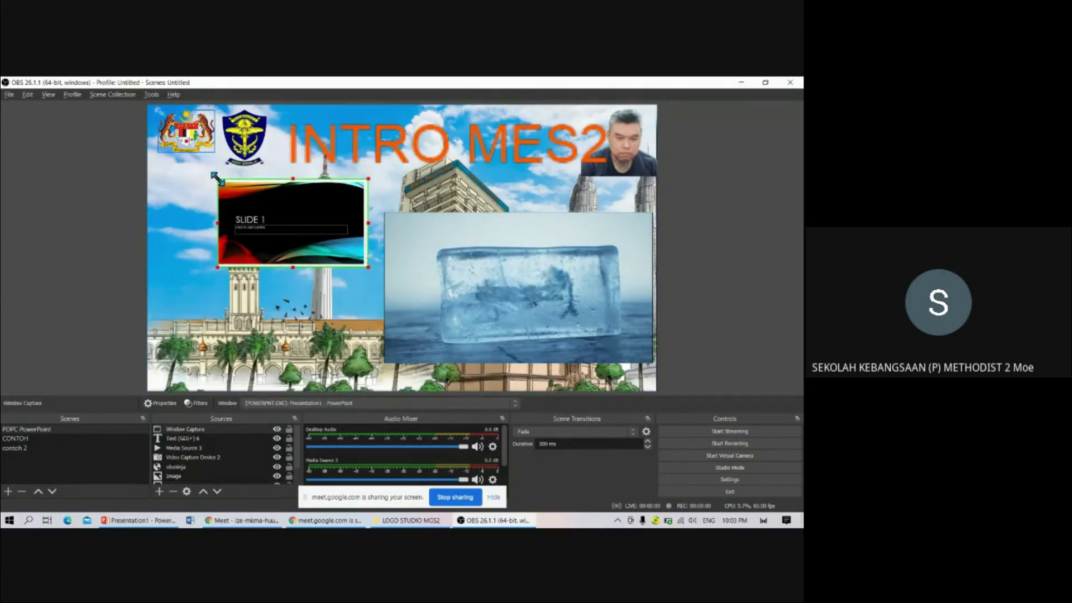
# Move the cropped slide capture to the left edge of the scene and enlarge it to fill the space beside the intro video
pyautogui.click(307, 250)
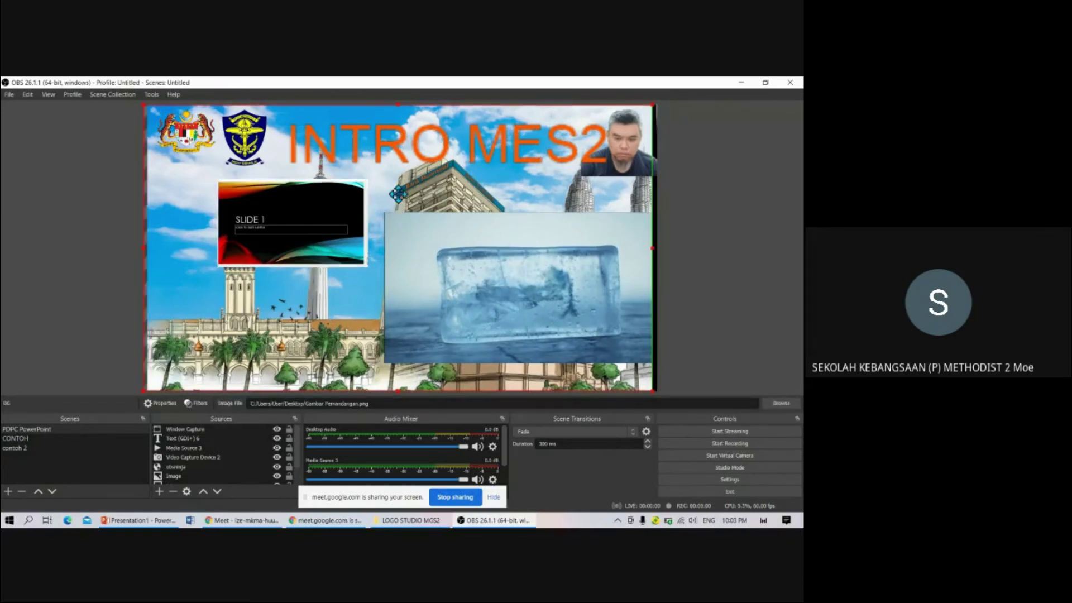
pyautogui.click(349, 213)
pyautogui.moveTo(326, 220); pyautogui.dragTo(265, 229)
pyautogui.moveTo(313, 285); pyautogui.dragTo(405, 335)
pyautogui.moveTo(318, 273); pyautogui.dragTo(306, 312)
# Shrink the intro video slightly to leave a gap and align the slide capture level with it
pyautogui.click(423, 255)
pyautogui.moveTo(383, 216); pyautogui.dragTo(405, 226)
pyautogui.moveTo(347, 295); pyautogui.dragTo(348, 281)
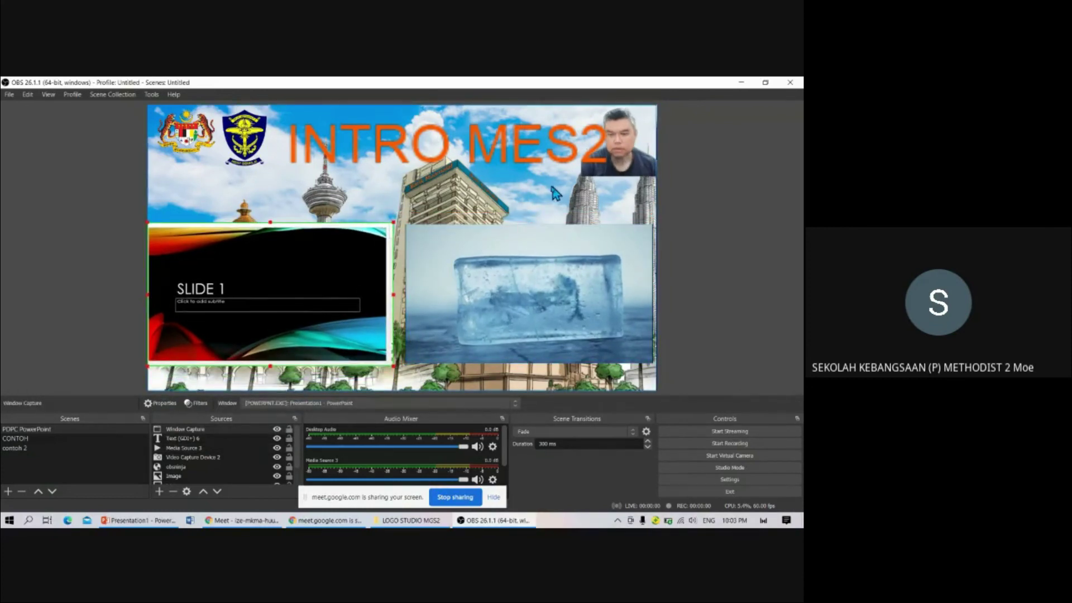
pyautogui.click(556, 193)
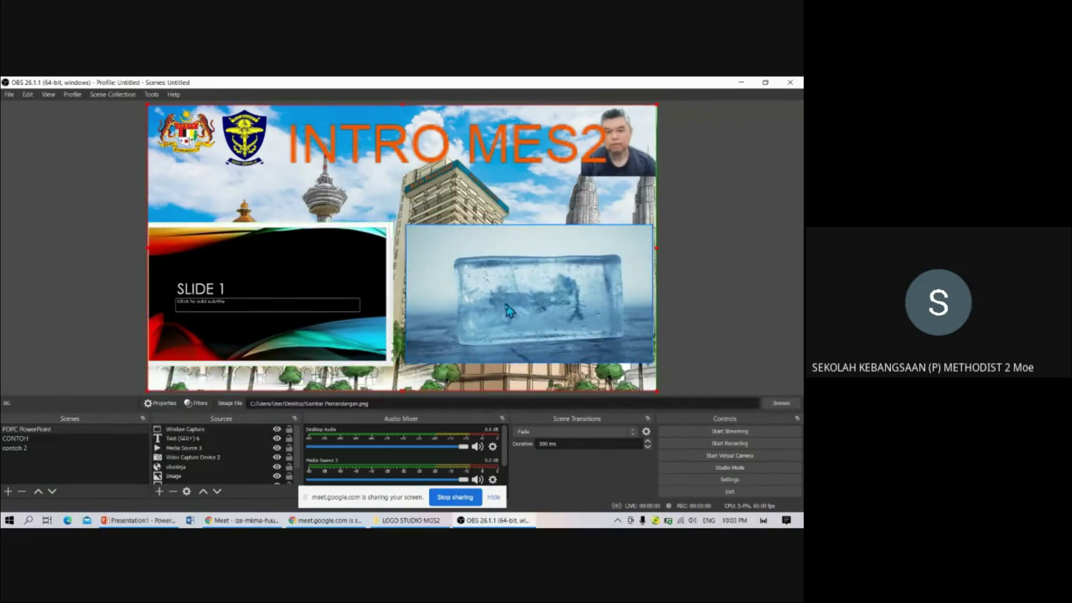
# Restore OBS to a smaller window beside the PowerPoint window and select the slide capture in the scene
pyautogui.click(766, 83)
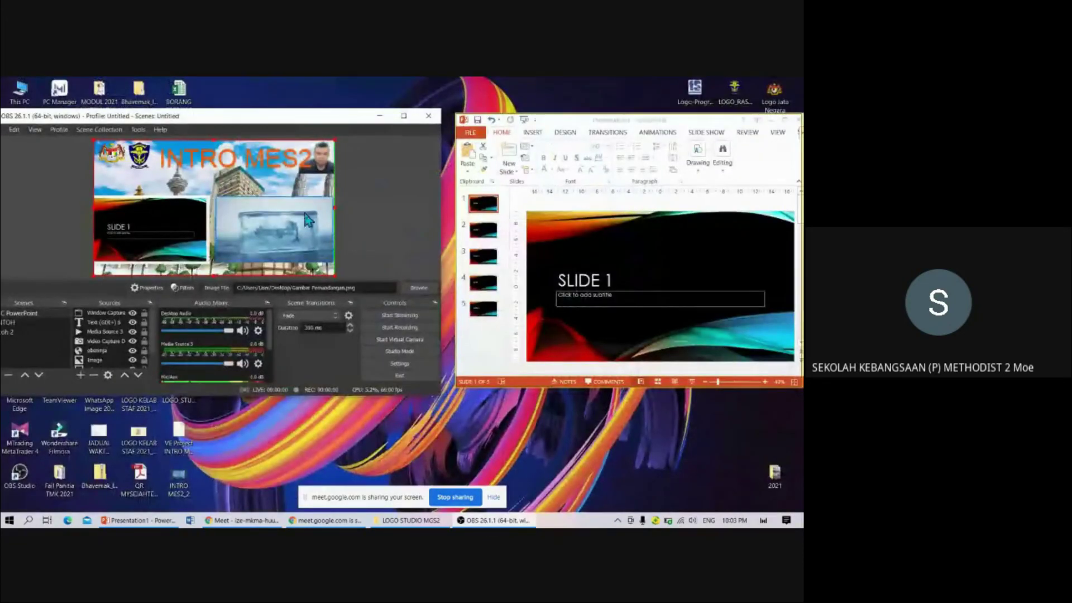
pyautogui.click(373, 219)
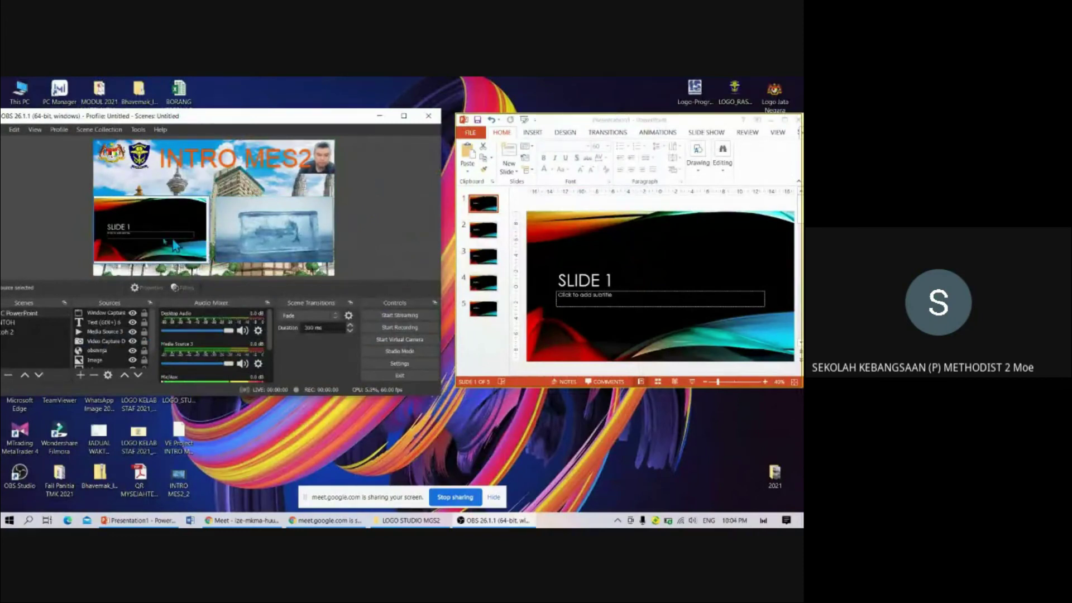
pyautogui.click(127, 243)
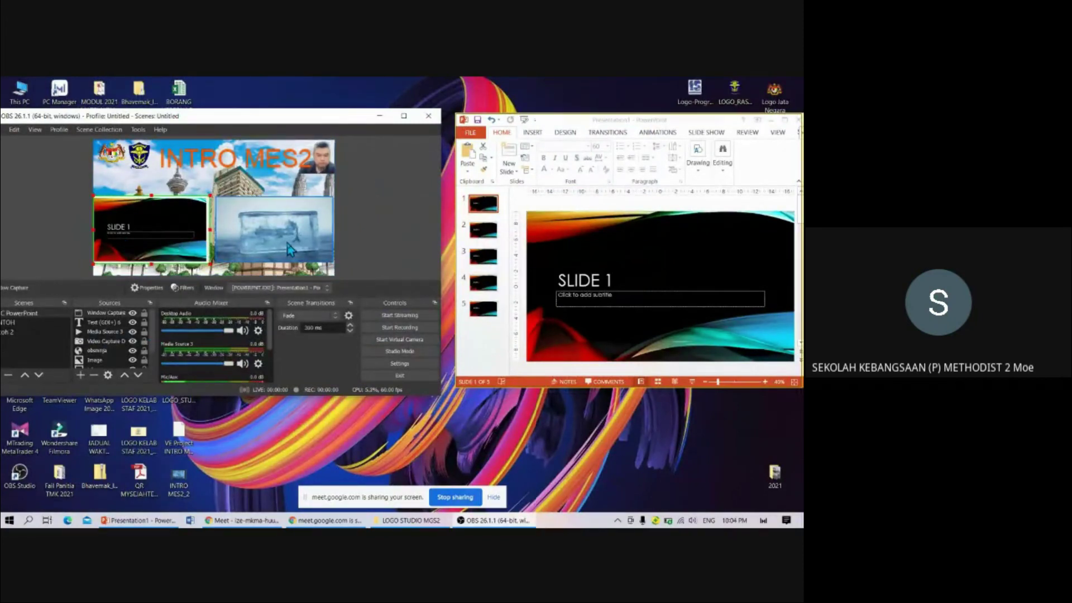
pyautogui.click(157, 241)
pyautogui.click(163, 236)
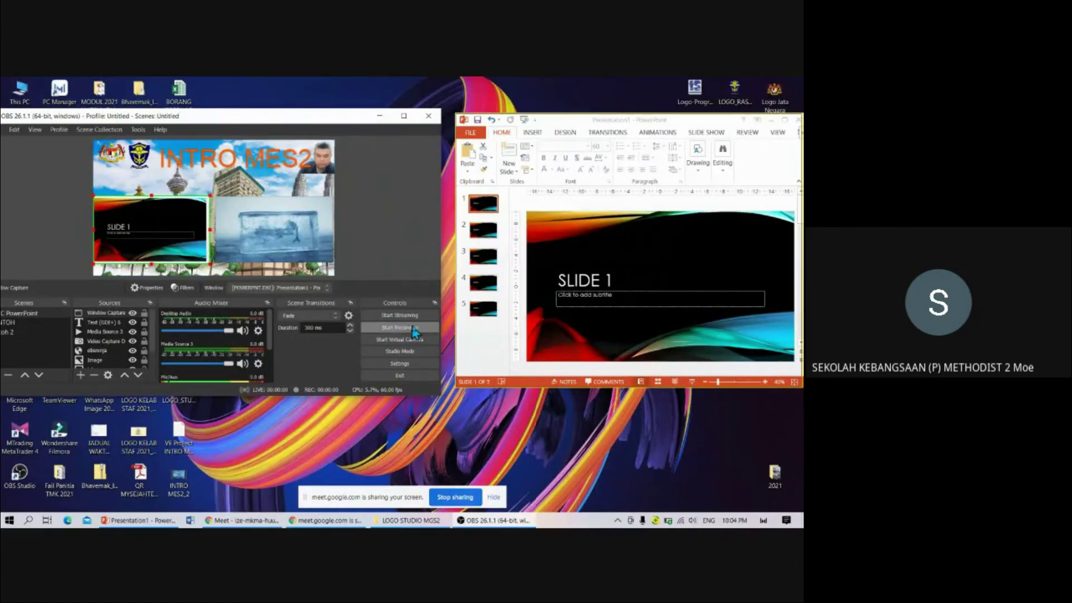
# Select the intro video, Media Source 3, and play it within the scene
pyautogui.click(282, 244)
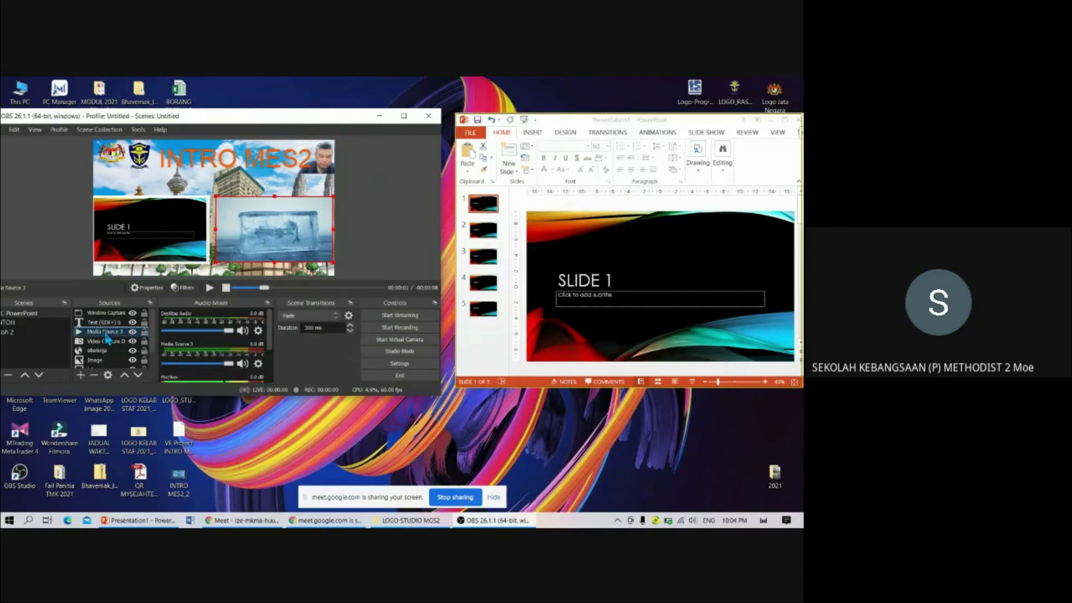
pyautogui.click(211, 289)
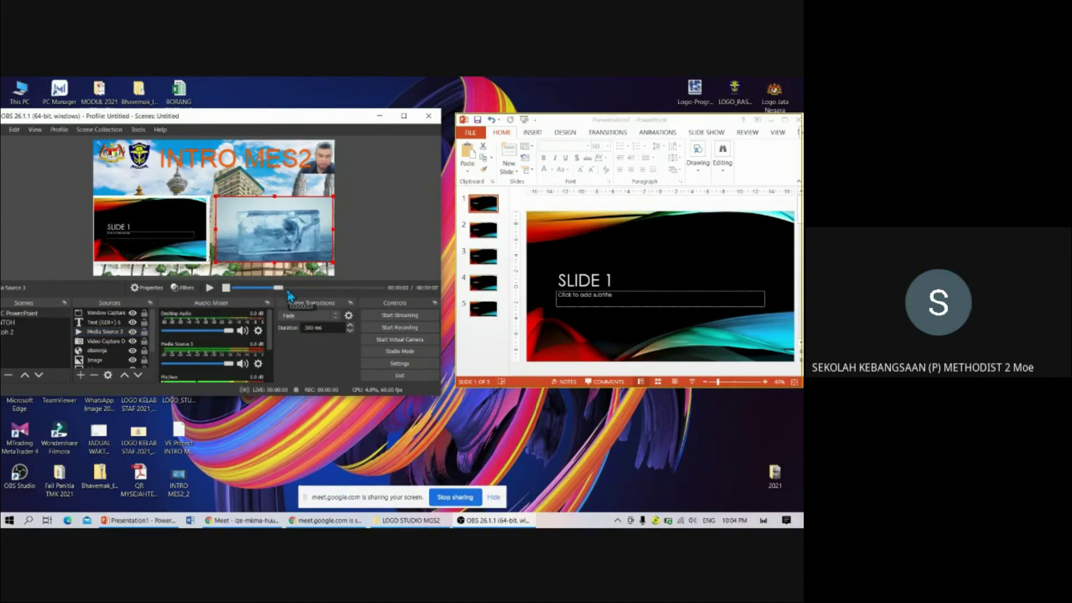
# Rewind the intro video to its beginning and start recording the scene with the slide capture selected
pyautogui.click(240, 295)
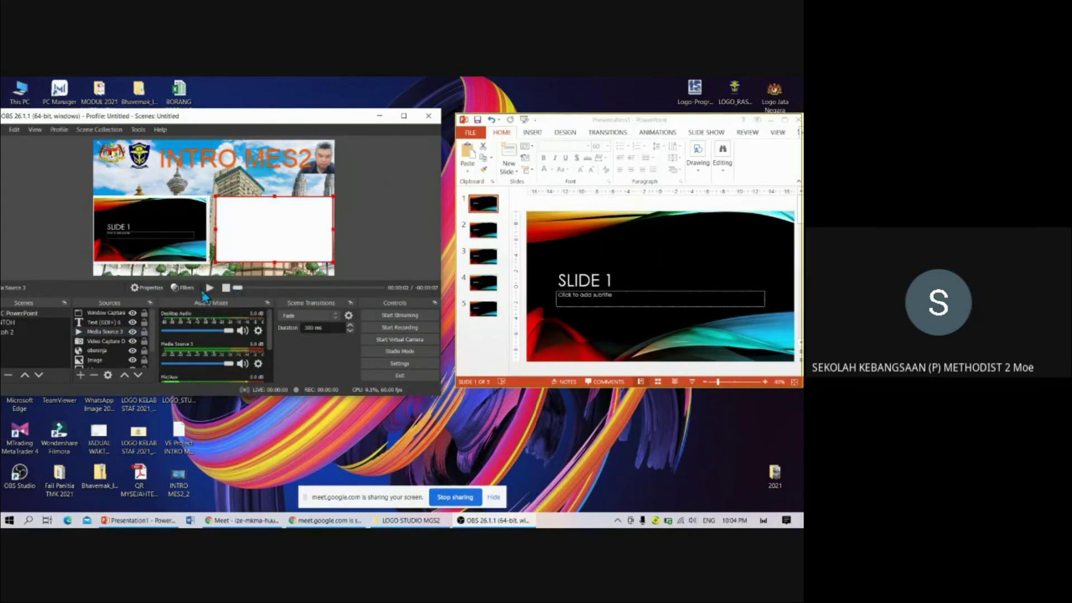
pyautogui.click(189, 251)
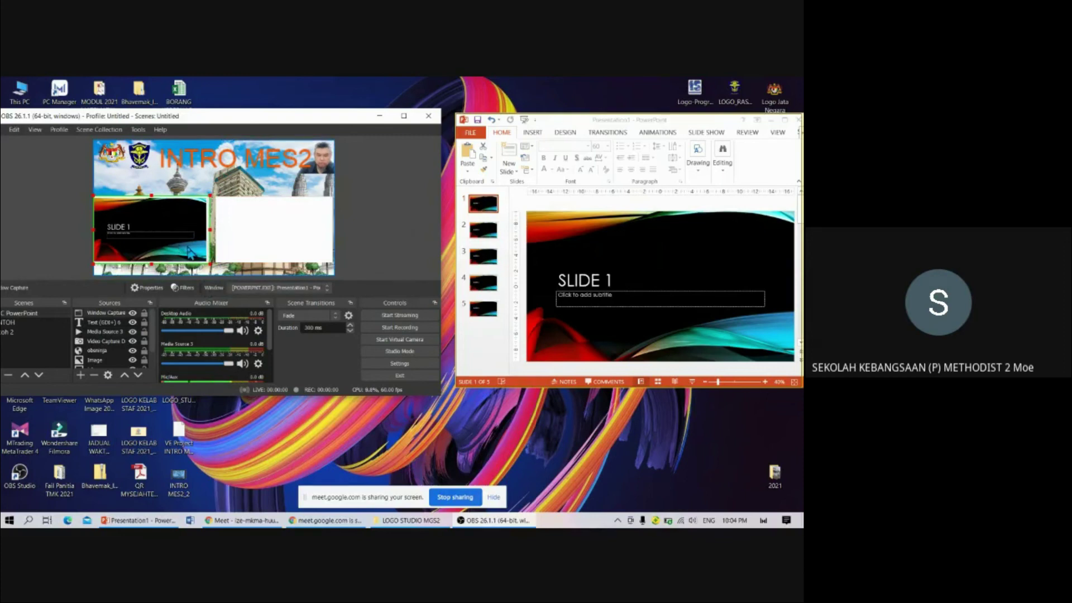
pyautogui.click(410, 330)
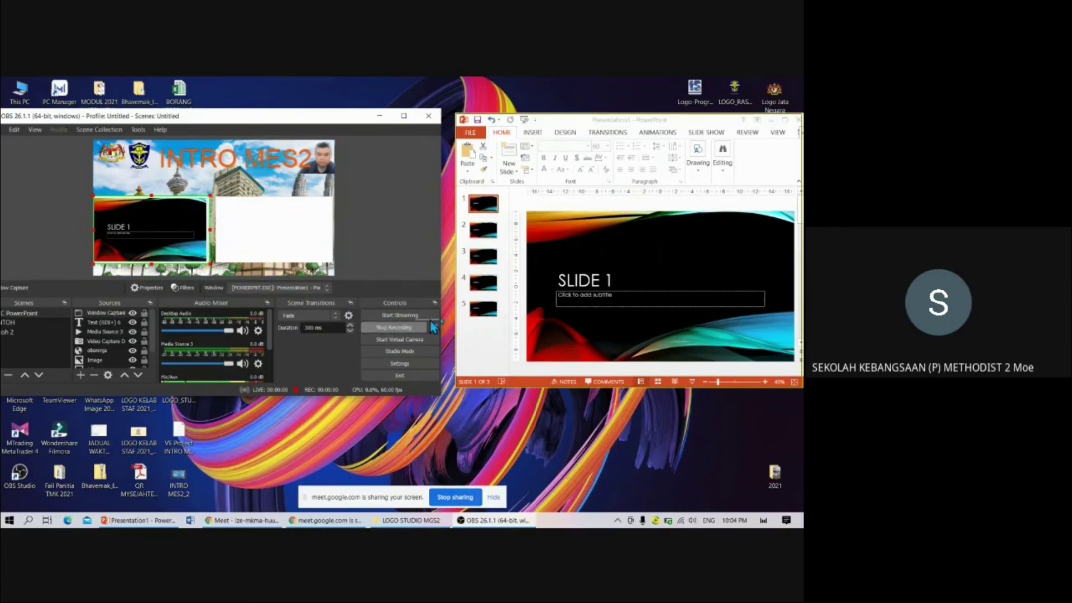
# Switch to PowerPoint and page forward through the slides, ending on slide 3, while the recording runs
pyautogui.click(655, 289)
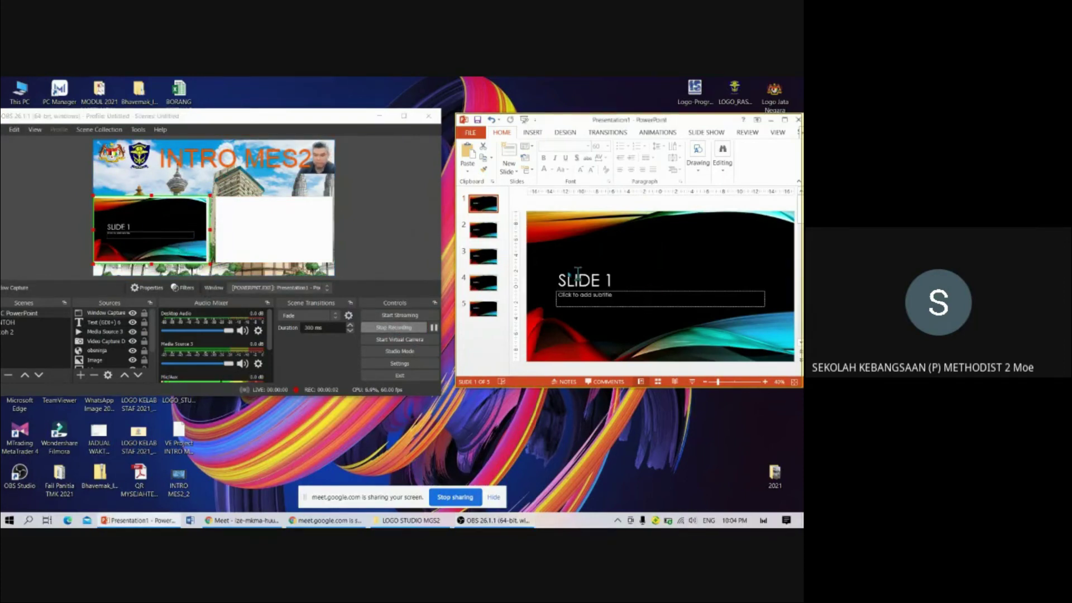
pyautogui.click(476, 235)
pyautogui.click(483, 258)
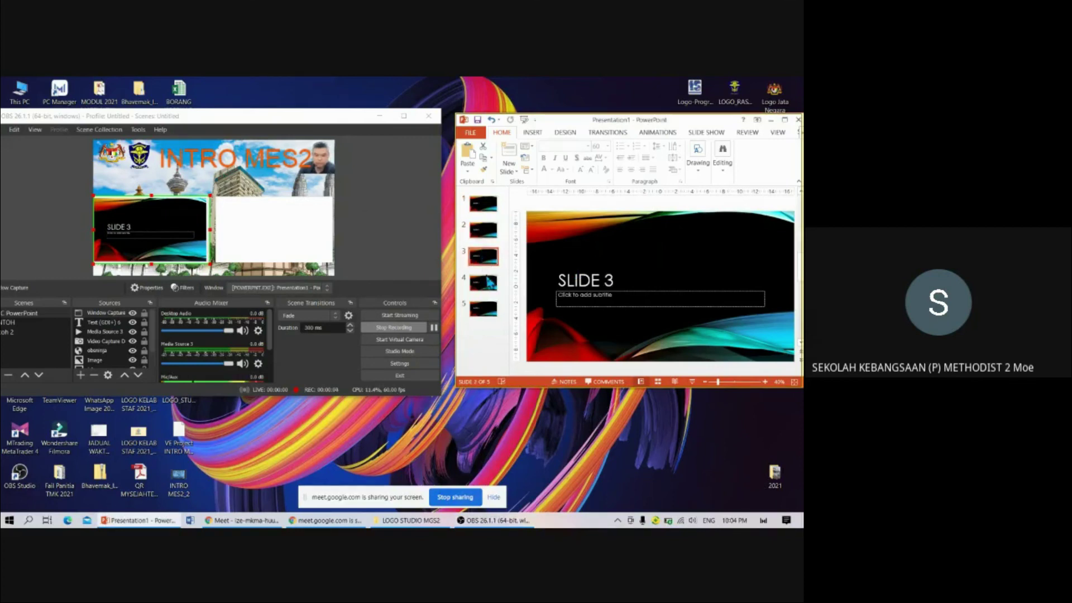
pyautogui.click(493, 314)
pyautogui.click(488, 285)
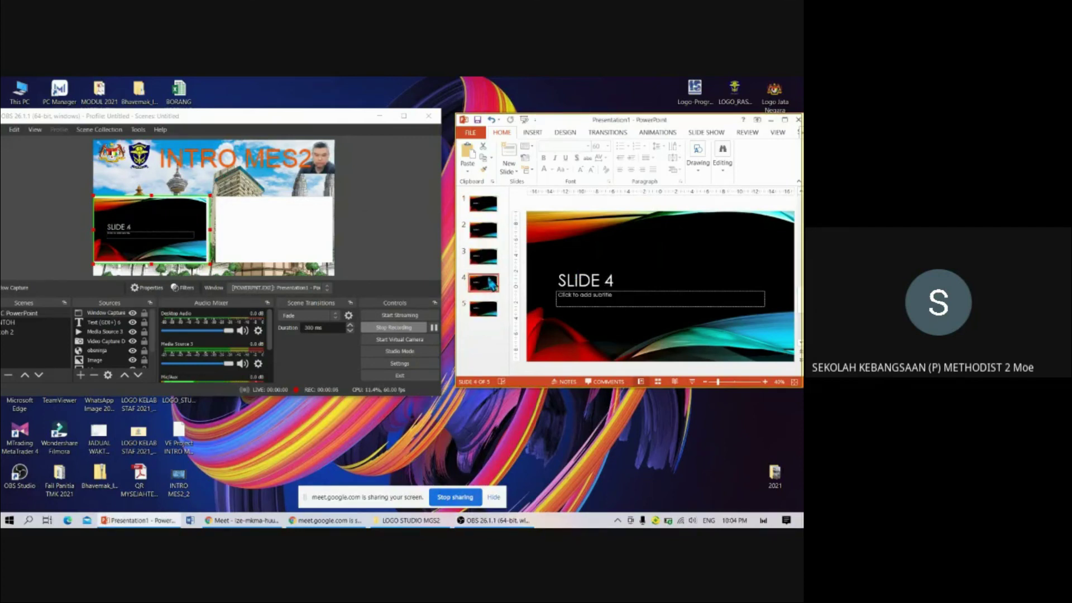
pyautogui.click(491, 266)
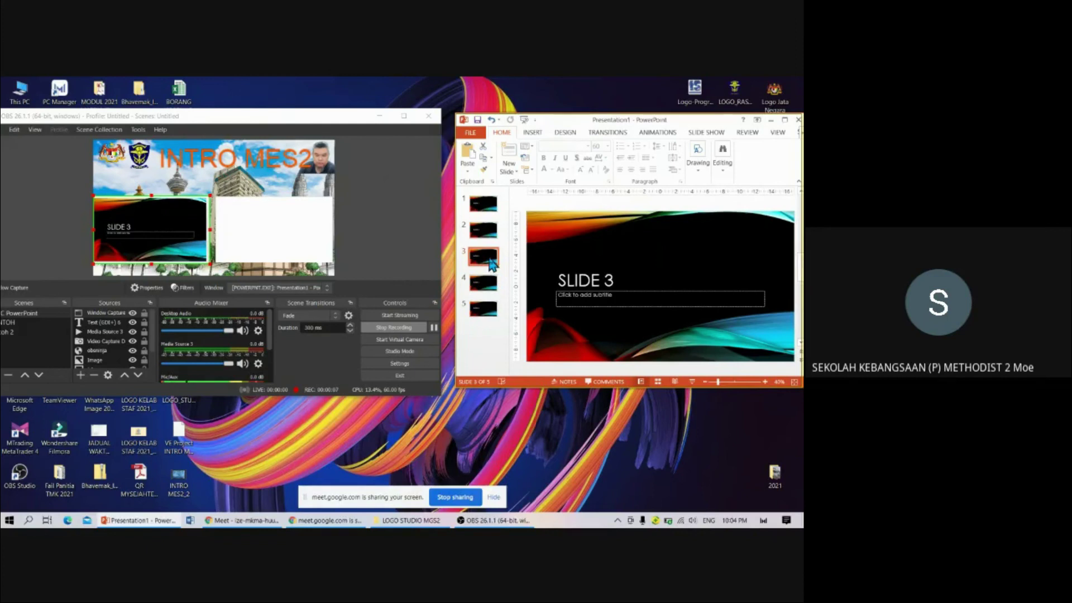
# Play the intro video, Media Source 3, during the recording and stop recording when it has finished
pyautogui.click(99, 333)
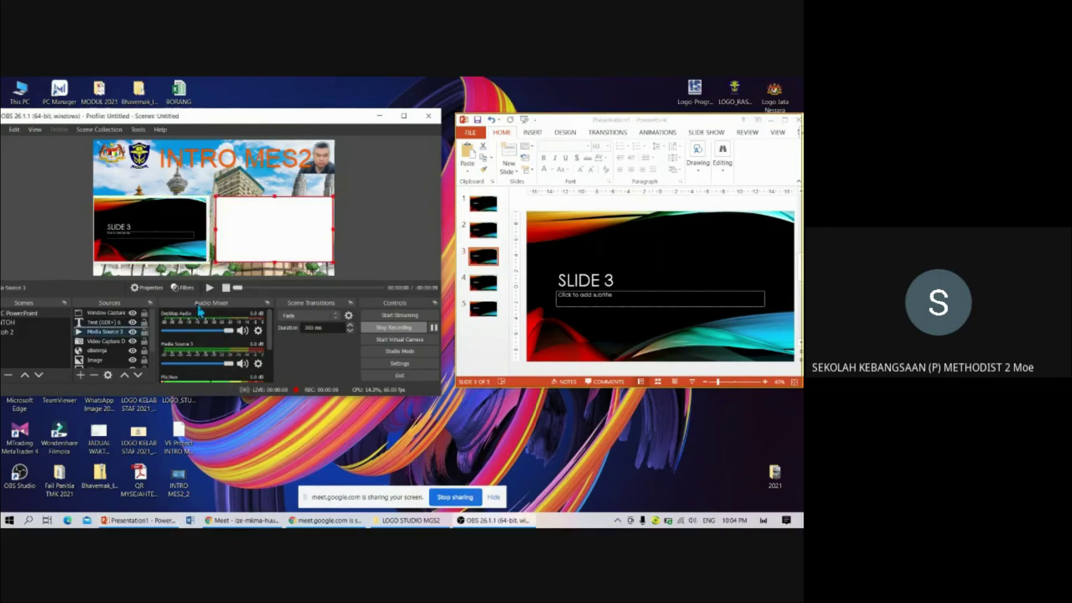
pyautogui.click(209, 288)
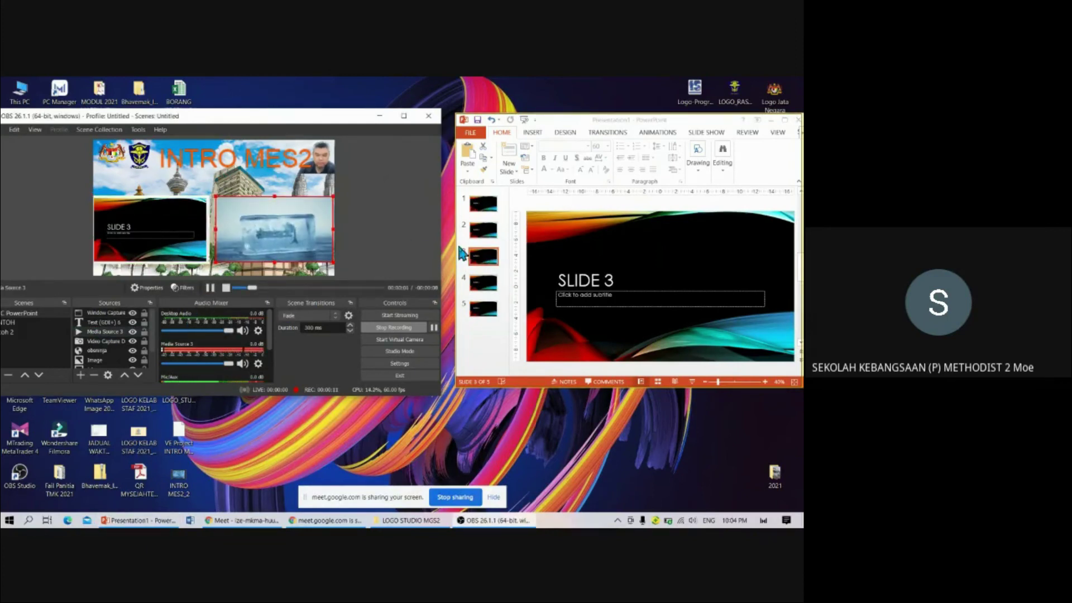
pyautogui.click(400, 329)
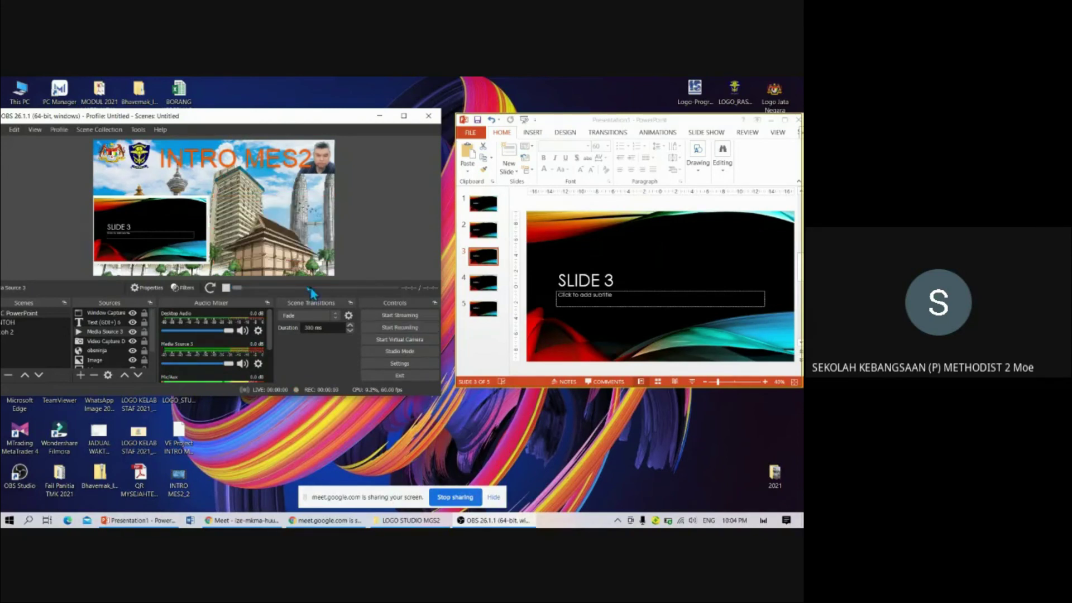
# Restart the intro video, pause it on the ice block frame and clear the source selection
pyautogui.click(210, 288)
pyautogui.click(226, 288)
pyautogui.click(210, 289)
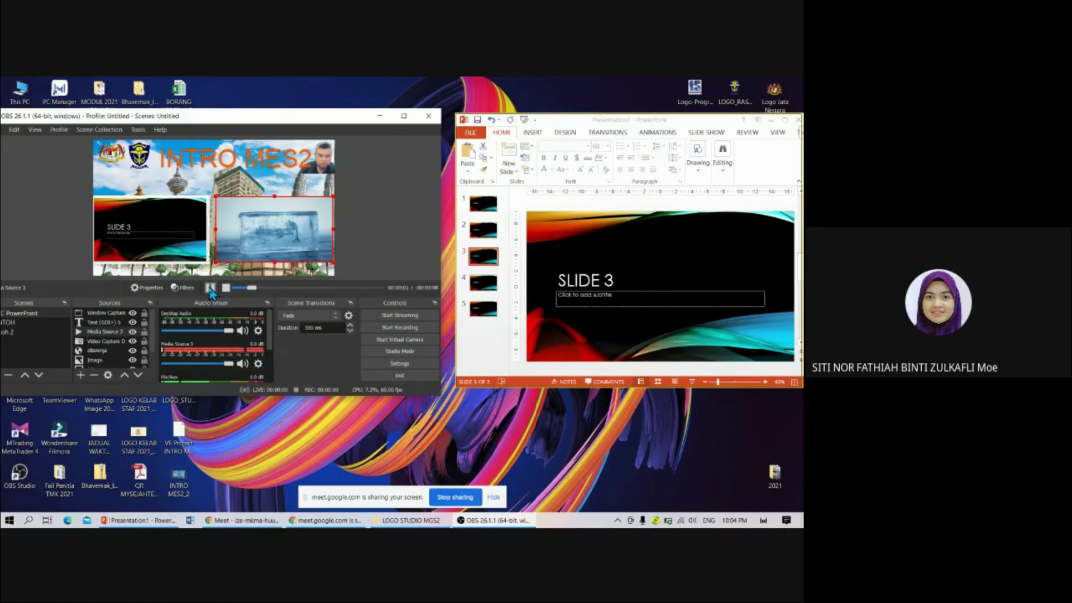
pyautogui.click(373, 223)
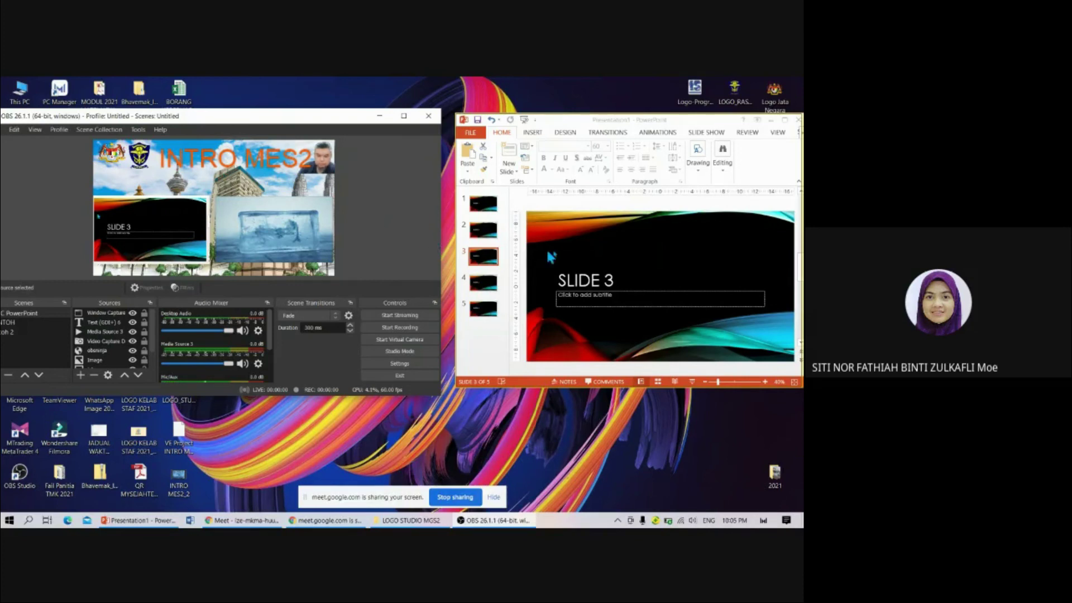
pyautogui.click(141, 215)
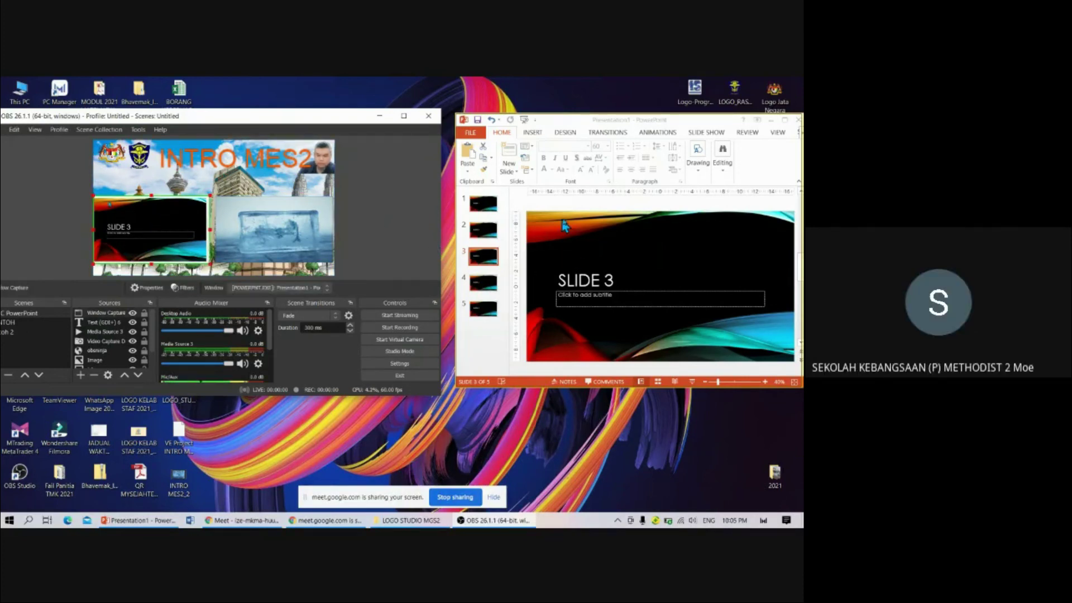
pyautogui.click(565, 225)
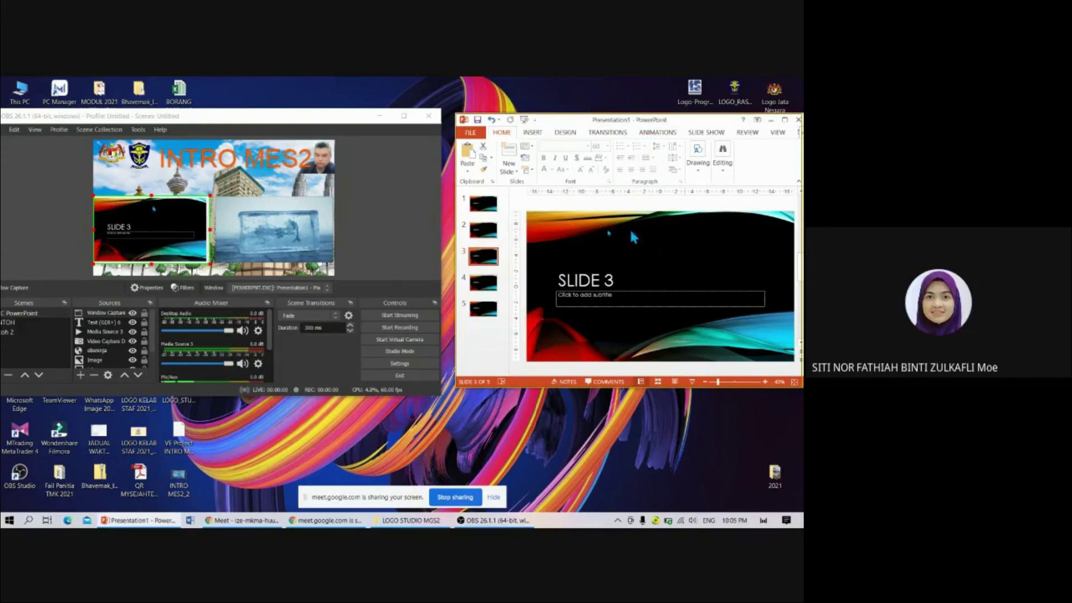
pyautogui.click(176, 238)
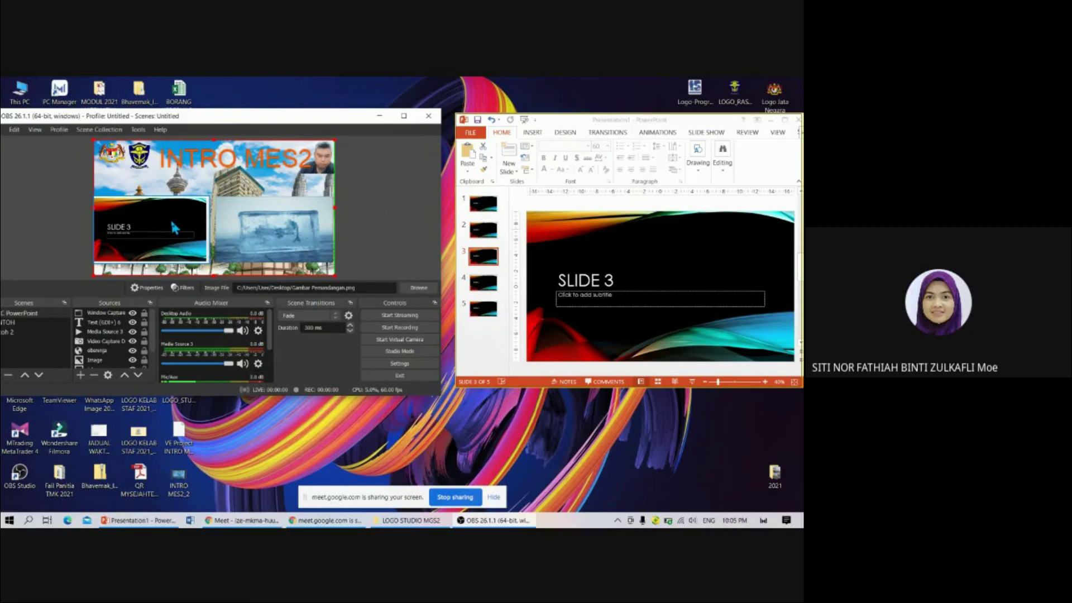
# Run the PowerPoint slide show from slide 3, advance through the remaining slides and exit at the end
pyautogui.click(631, 225)
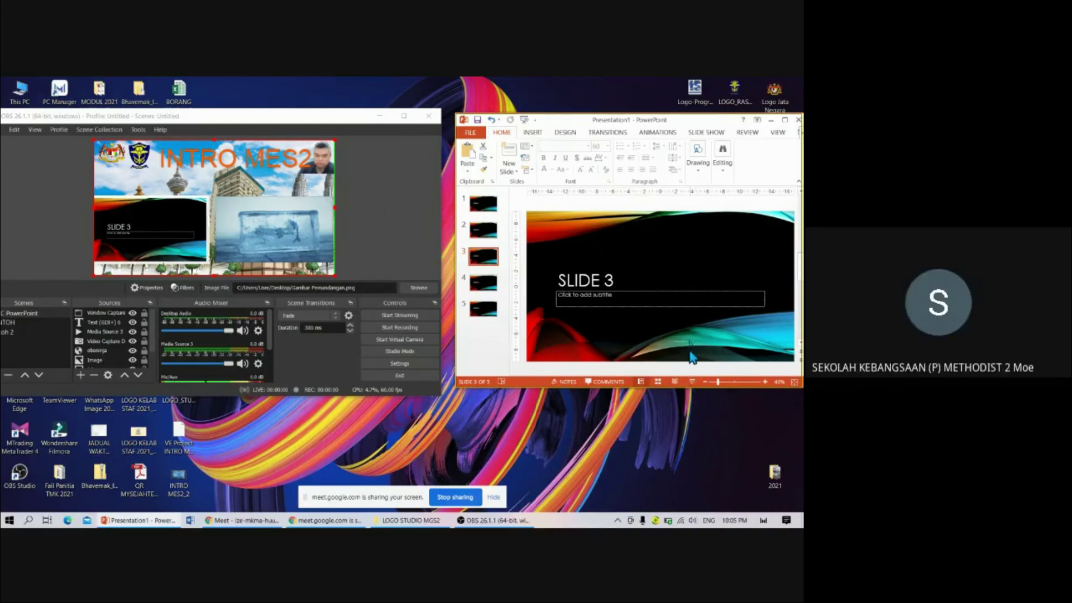
pyautogui.click(692, 382)
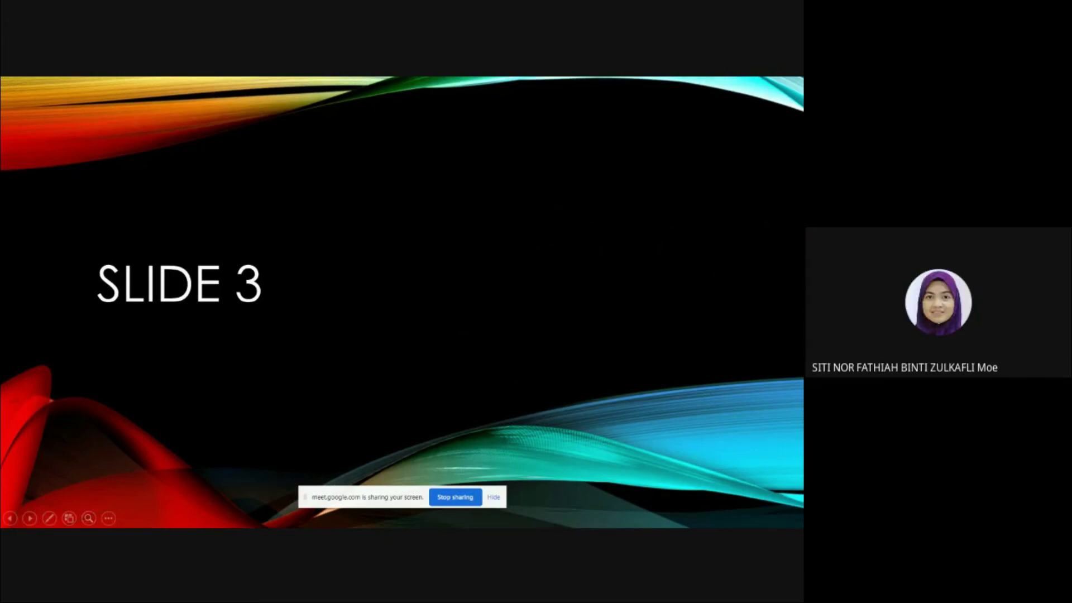
pyautogui.press('Right')
pyautogui.press('Right')
pyautogui.press('Right')
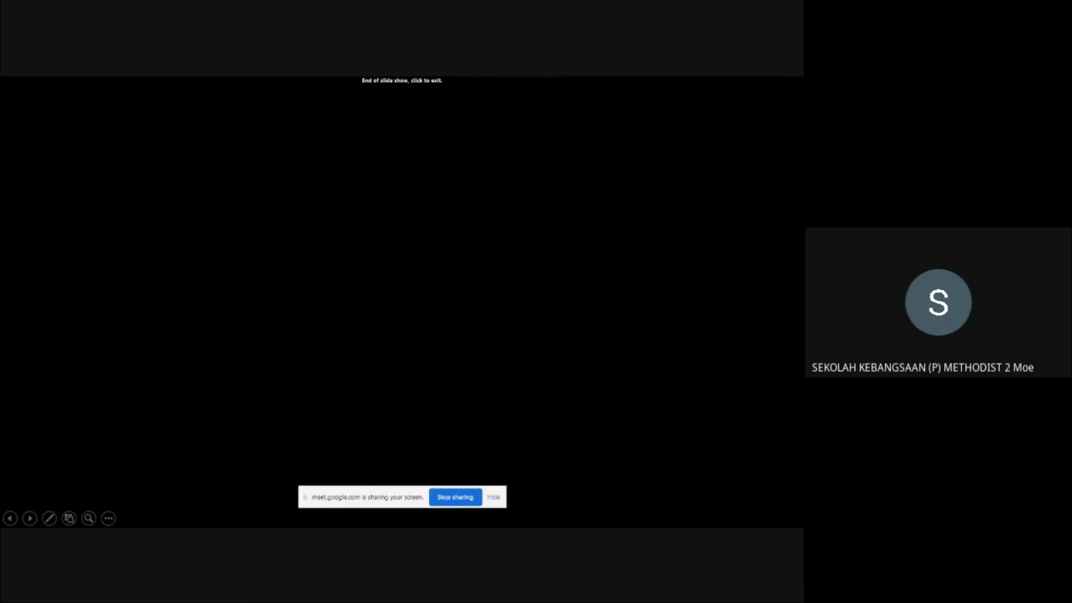
pyautogui.press('Right')
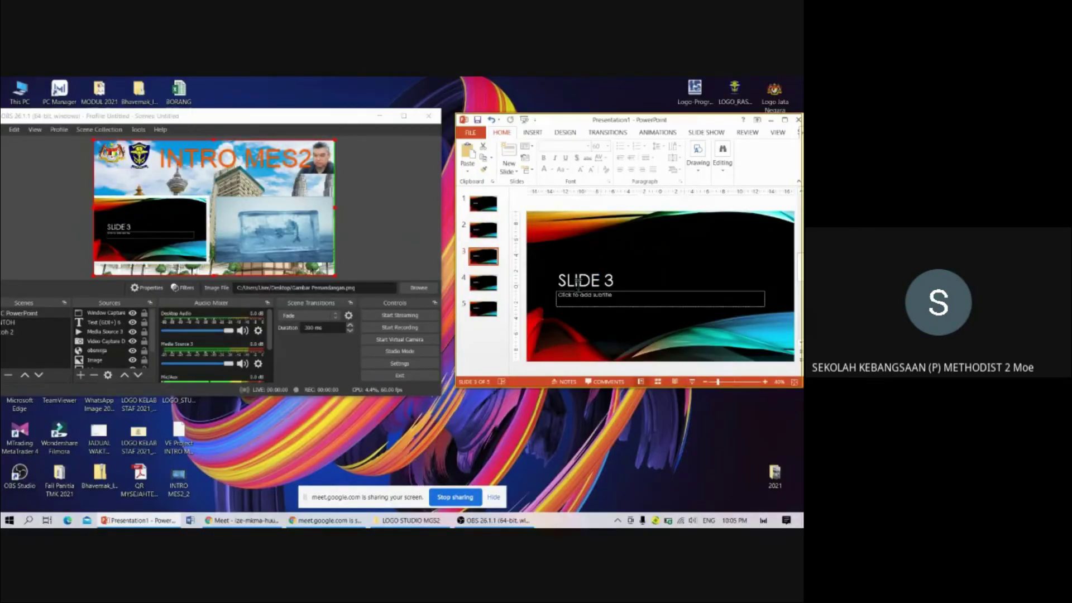
pyautogui.click(656, 249)
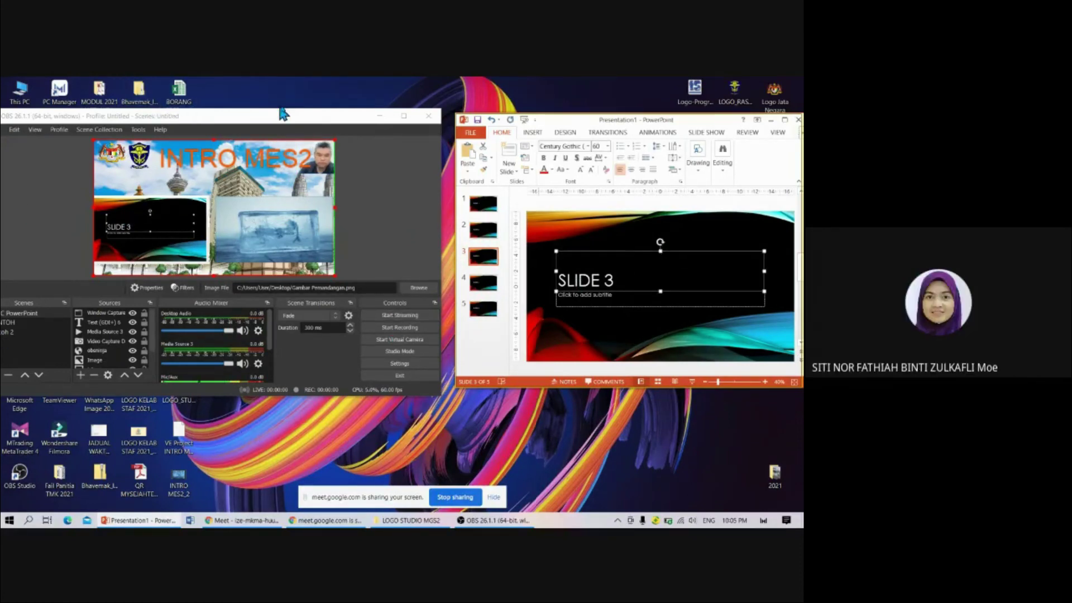
pyautogui.click(345, 121)
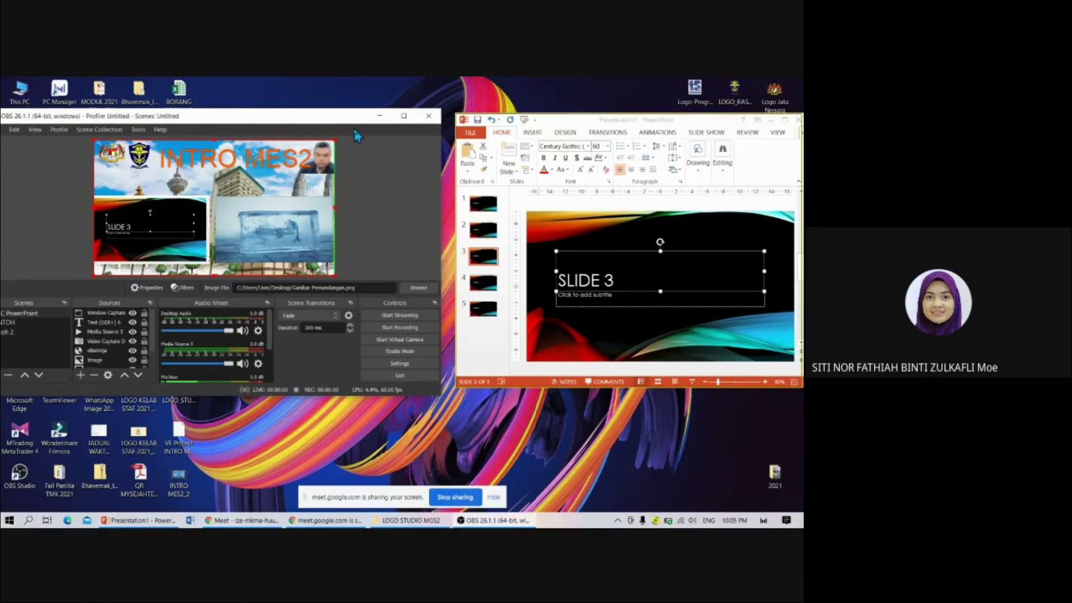
pyautogui.click(388, 181)
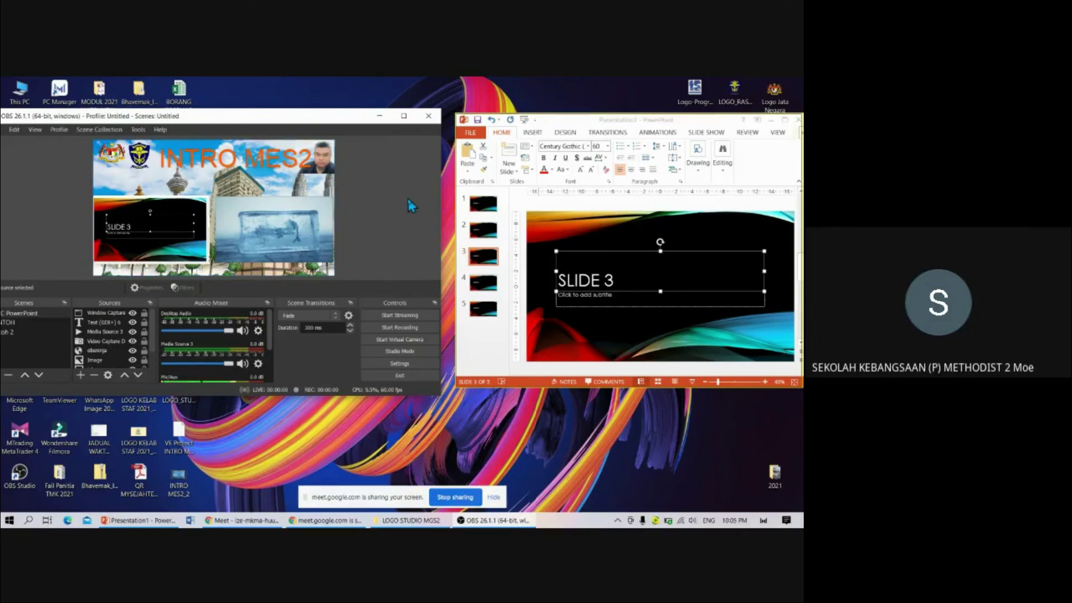
pyautogui.click(483, 217)
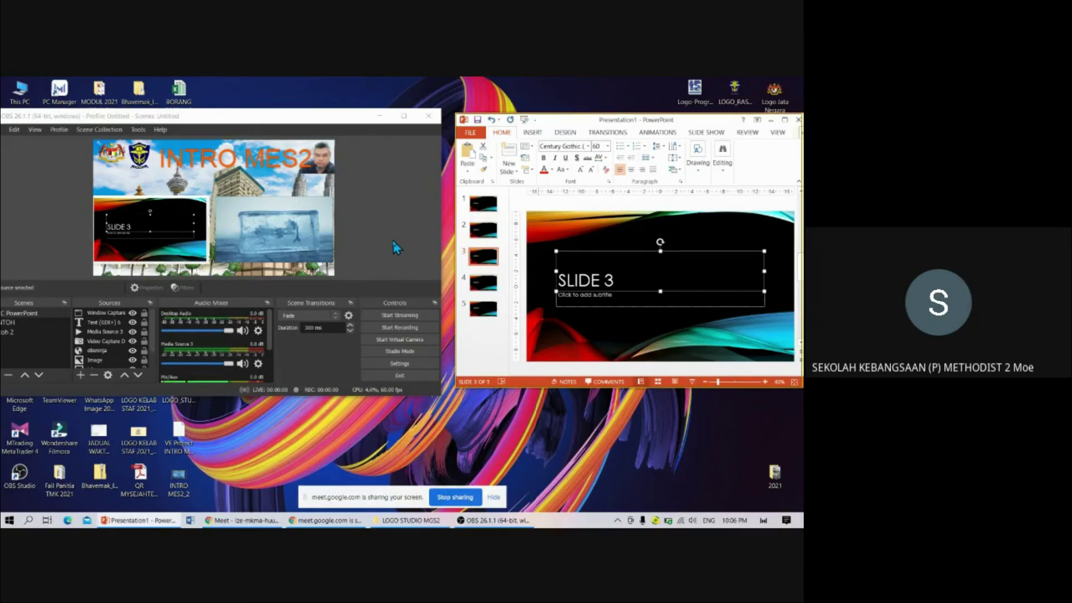
# Deselect the title on slide 3 and move between slides 1 and 2, leaving slide 2 displayed
pyautogui.click(642, 333)
pyautogui.click(477, 211)
pyautogui.click(485, 234)
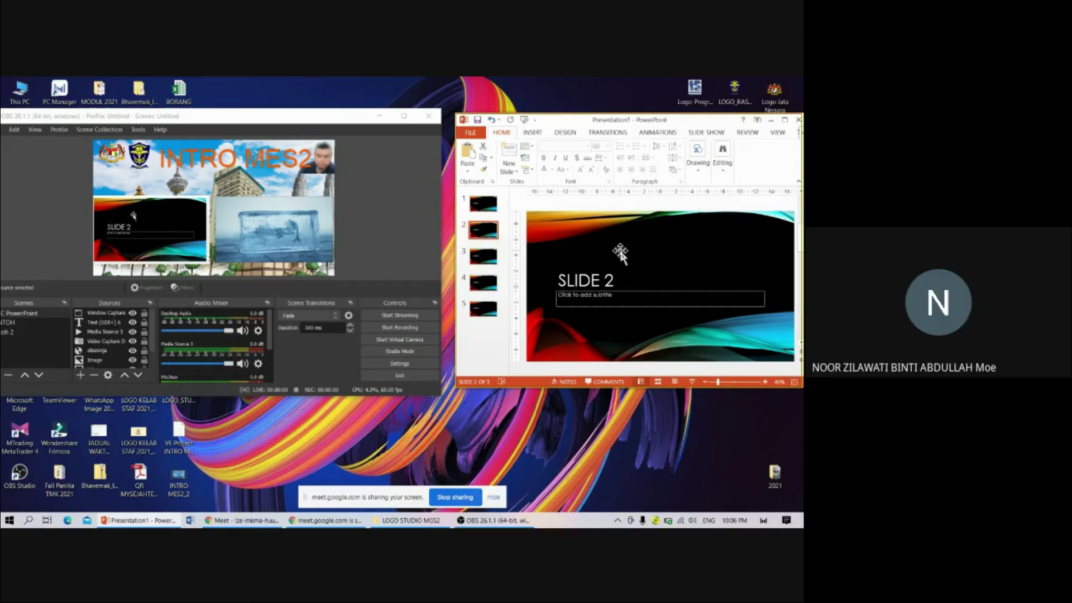
pyautogui.scroll(1, 625, 235)
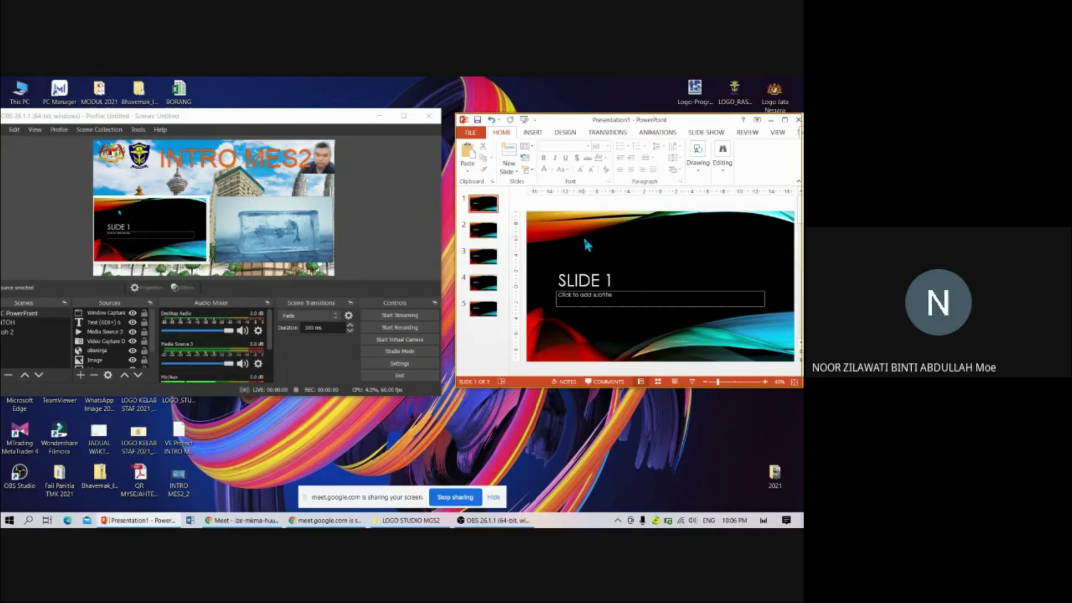
pyautogui.click(484, 234)
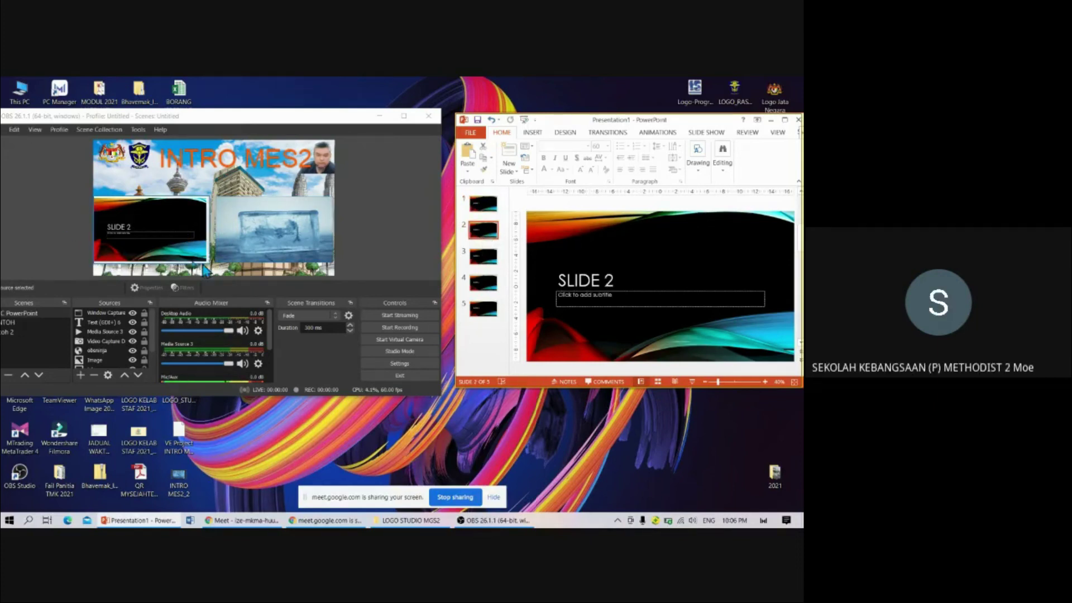
# Record the scene while advancing PowerPoint from slide 2 to slides 3 and 4, and stop the recording
pyautogui.click(412, 330)
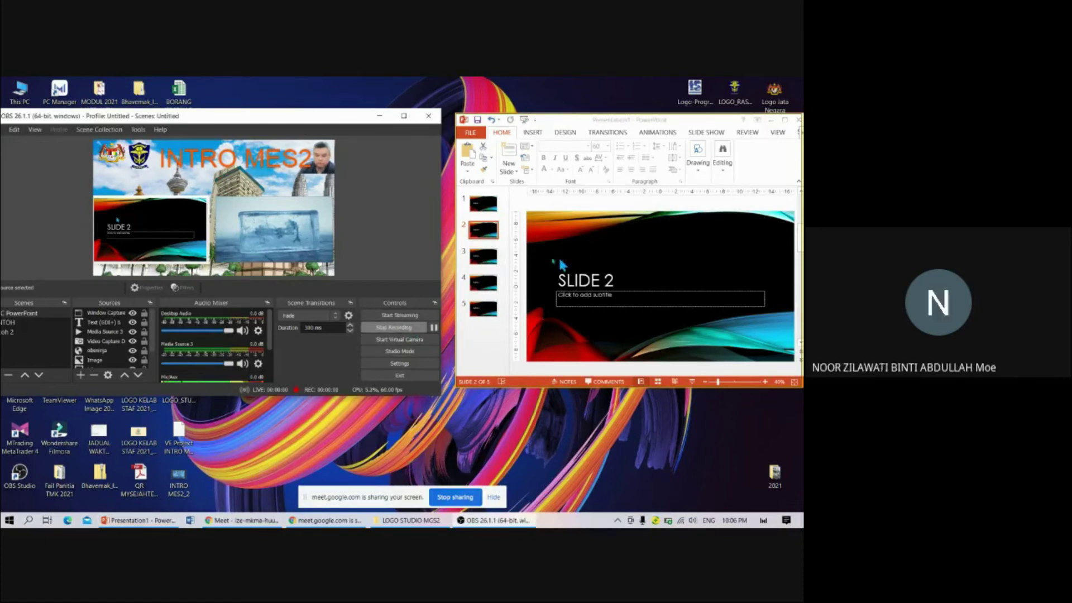
pyautogui.click(487, 259)
pyautogui.click(484, 282)
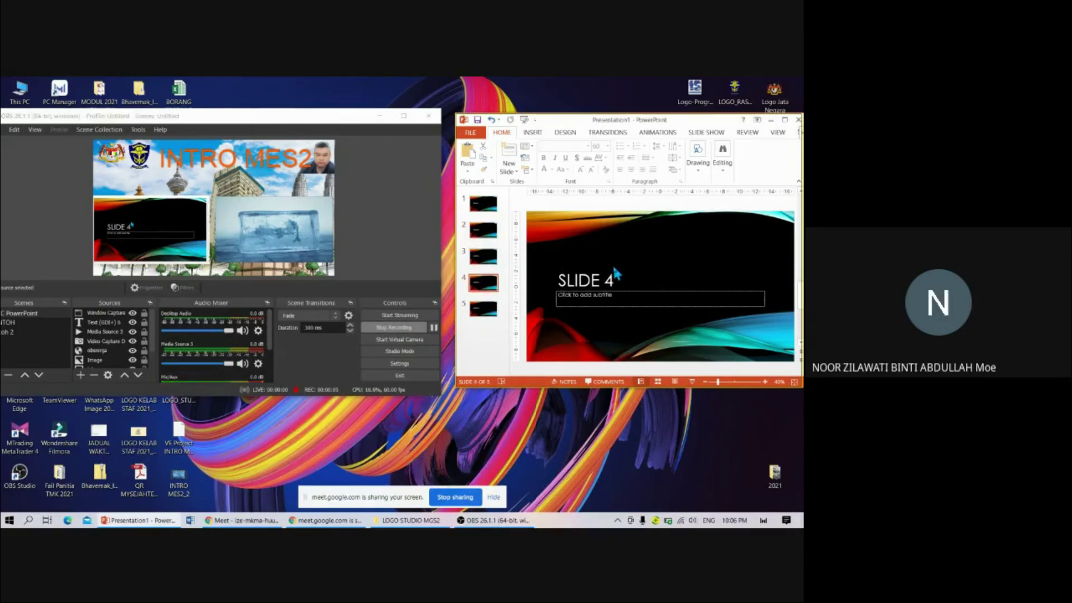
pyautogui.click(416, 328)
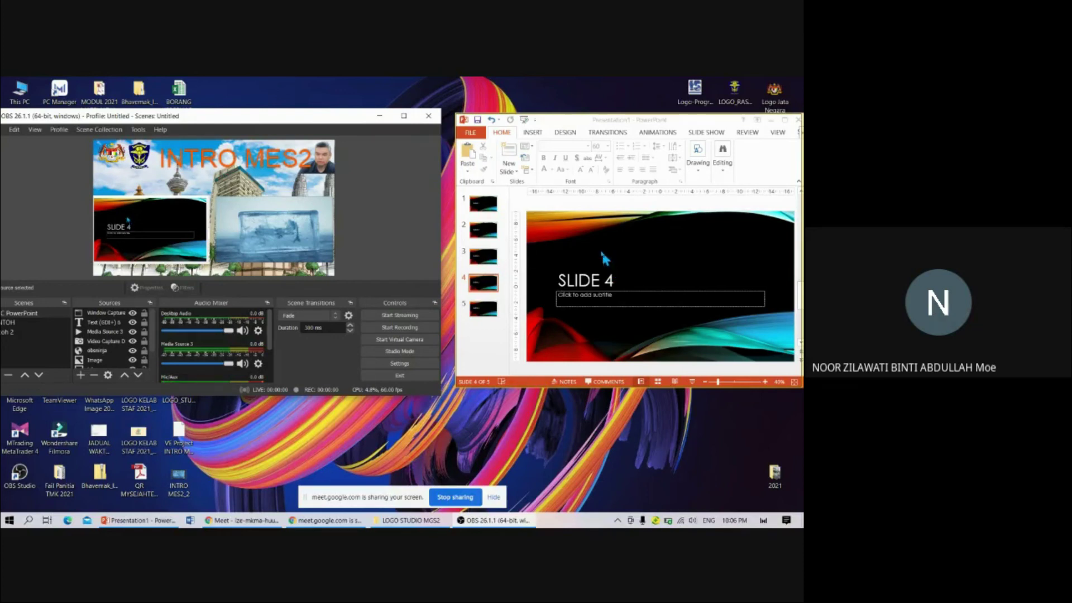
# Page through slides 1 to 3 in PowerPoint to check the live capture, return to slide 1 and switch back to OBS
pyautogui.click(485, 203)
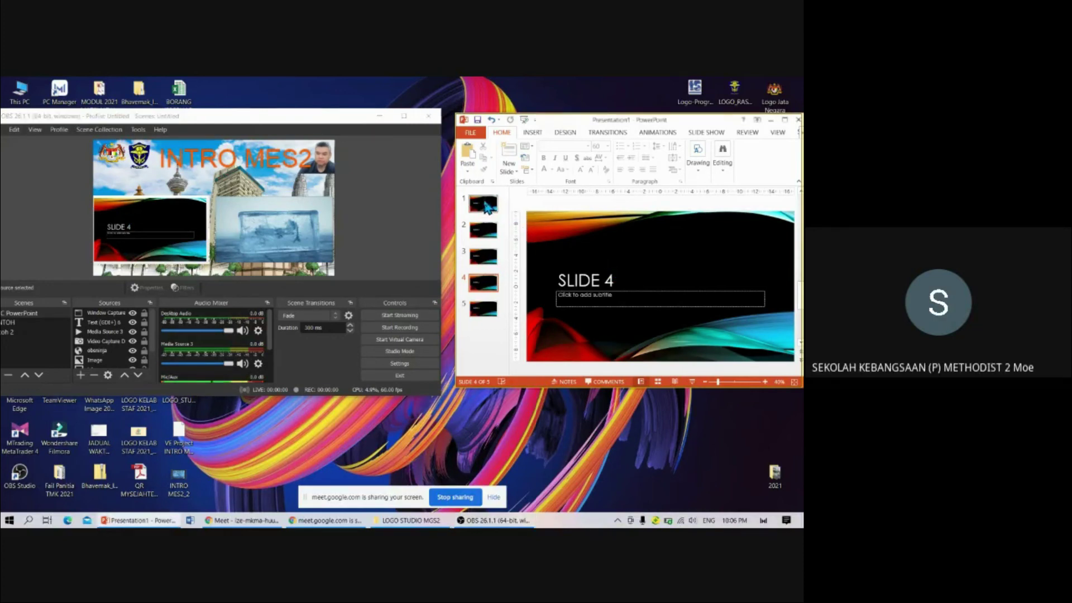
pyautogui.click(486, 208)
pyautogui.click(492, 237)
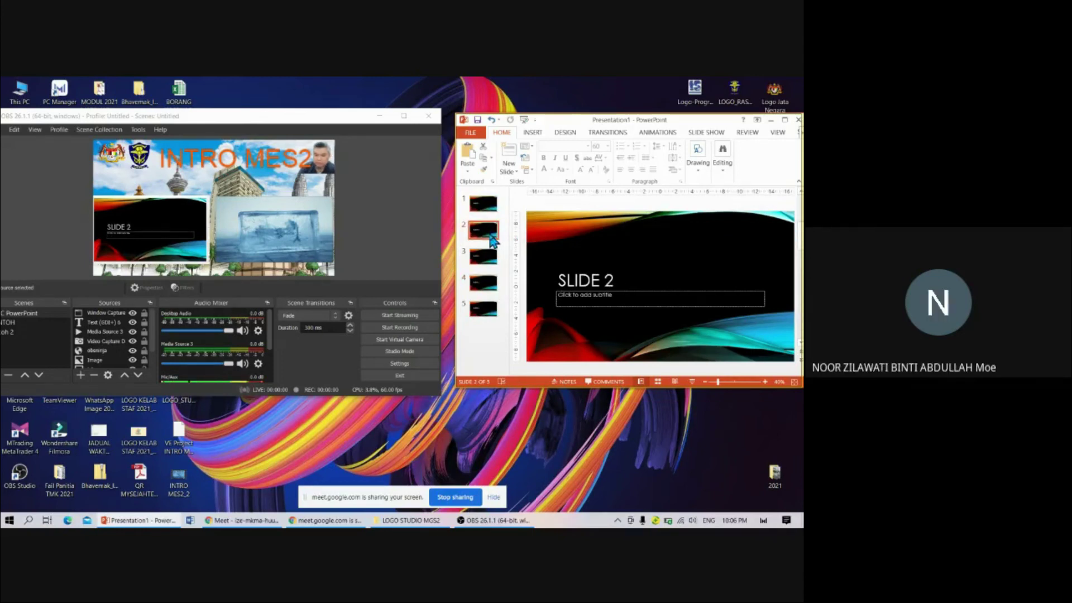
pyautogui.click(485, 258)
pyautogui.click(488, 208)
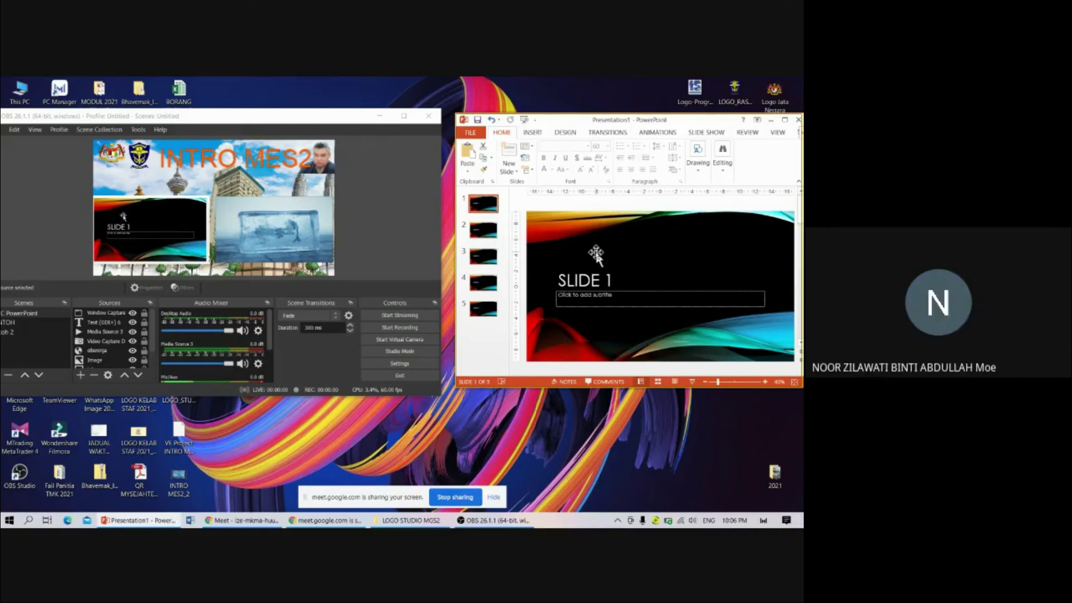
pyautogui.scroll(-1, 597, 254)
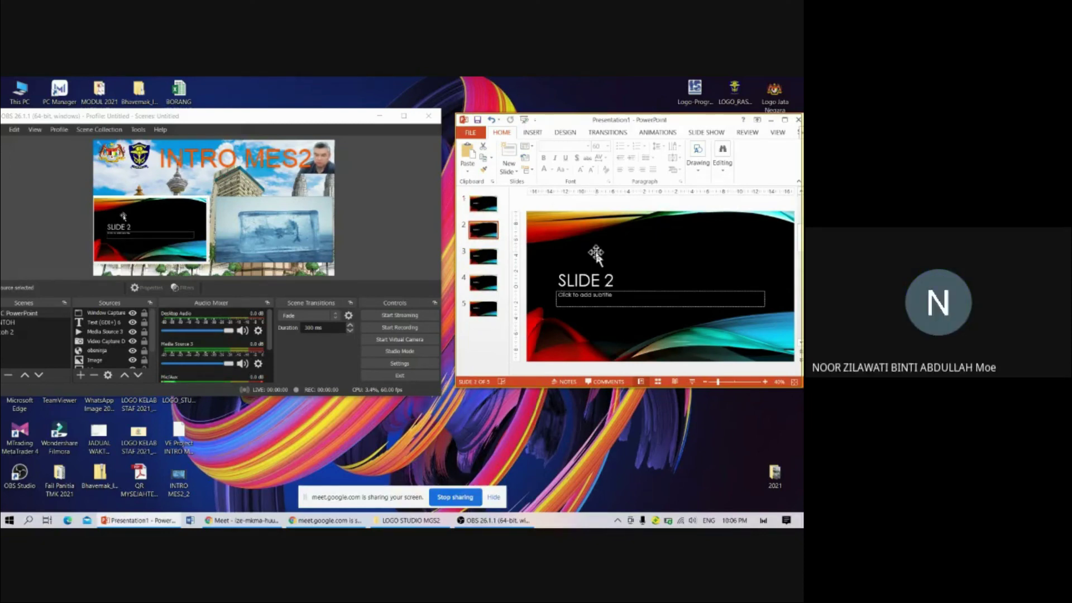
pyautogui.scroll(-1, 597, 254)
pyautogui.scroll(2, 597, 254)
pyautogui.click(381, 205)
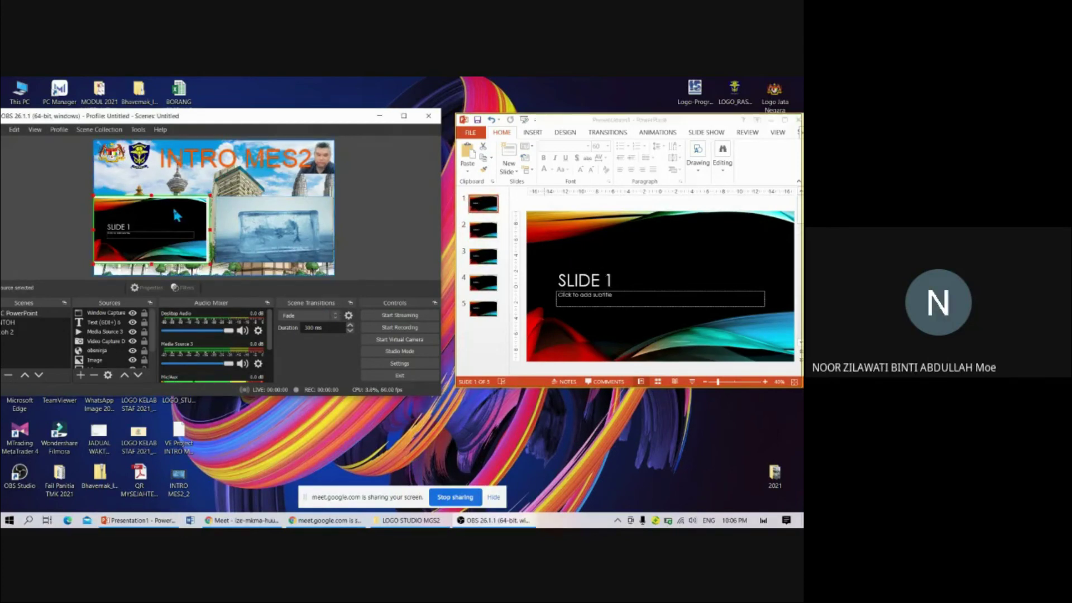